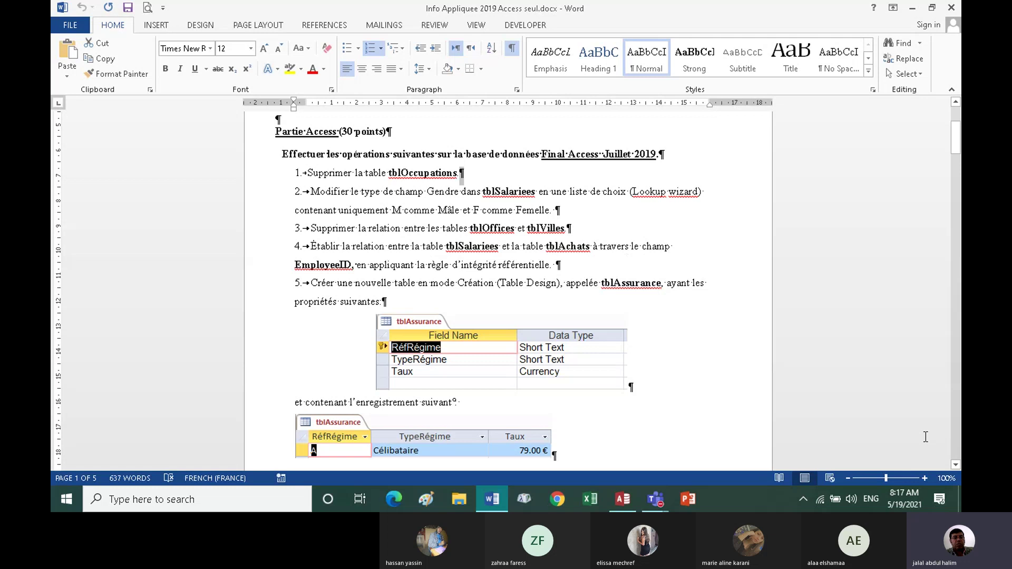
Read the first exercise task in the Word document, switch to the Access database and delete the table tblOccupations.
click(956, 465)
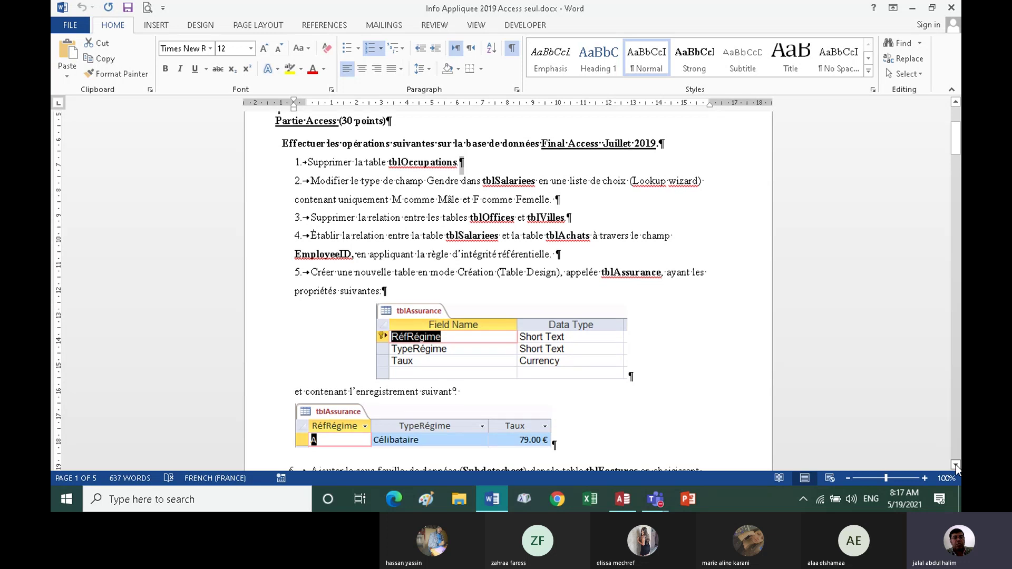
click(956, 464)
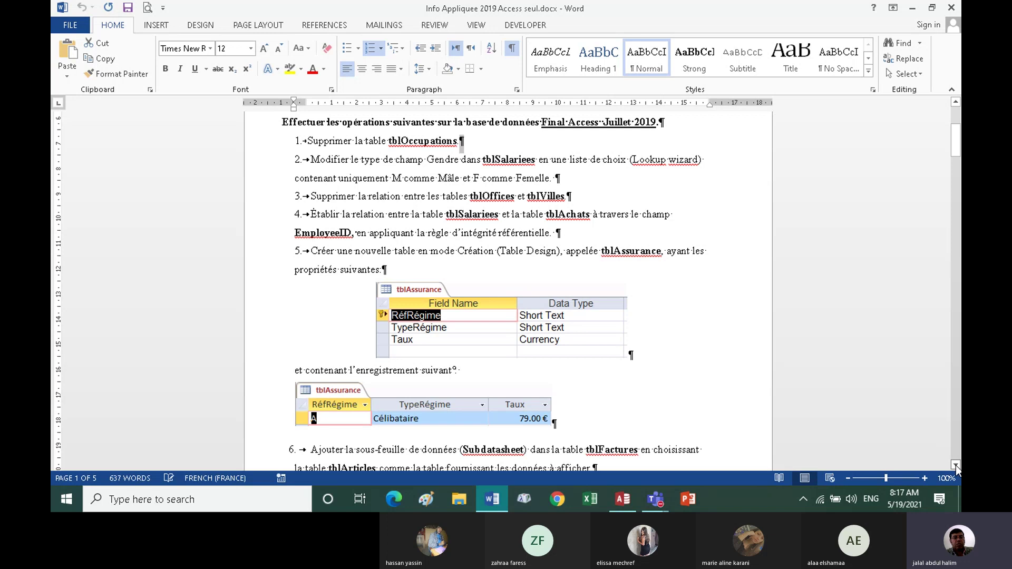
click(955, 101)
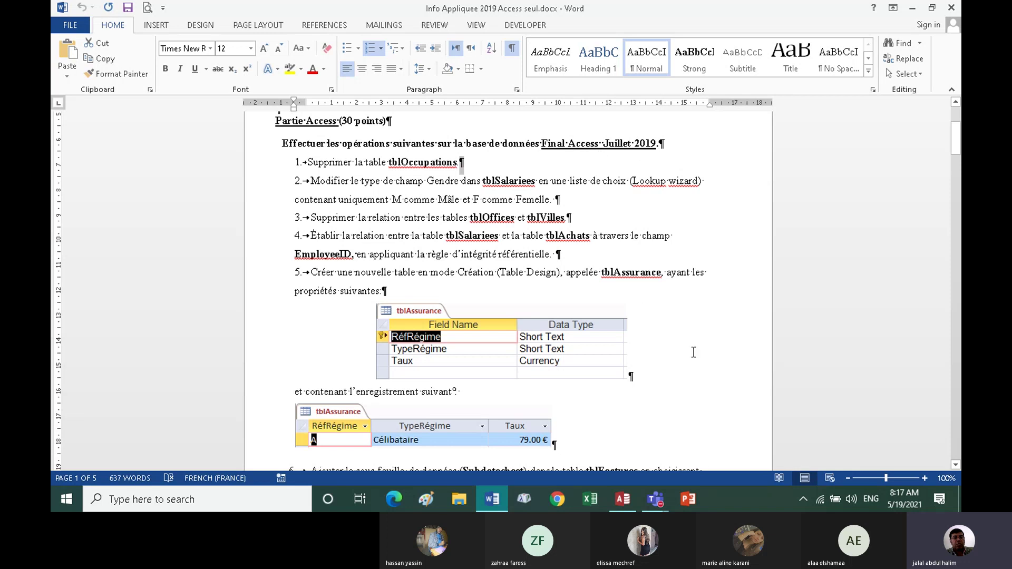
click(623, 501)
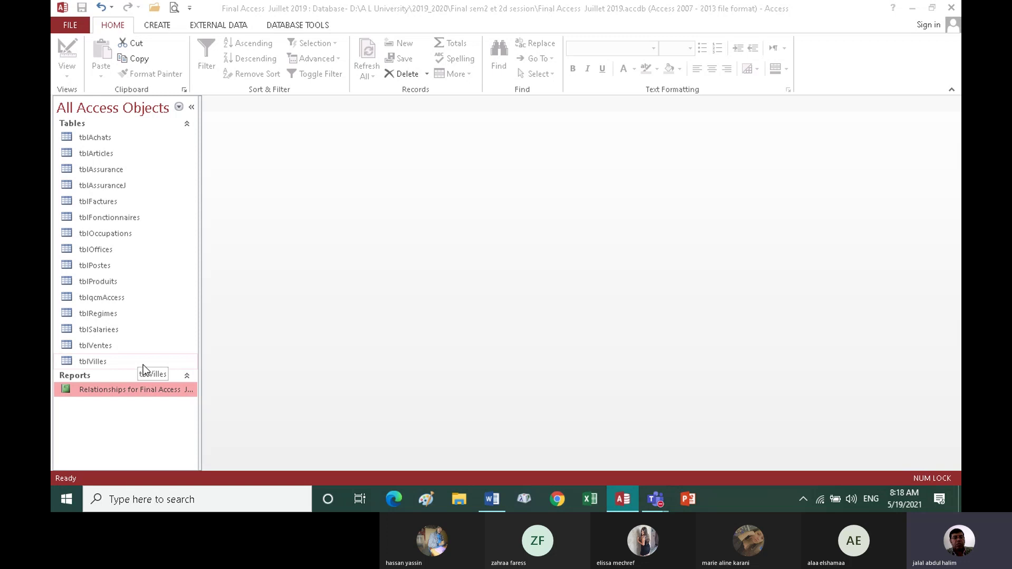
click(490, 499)
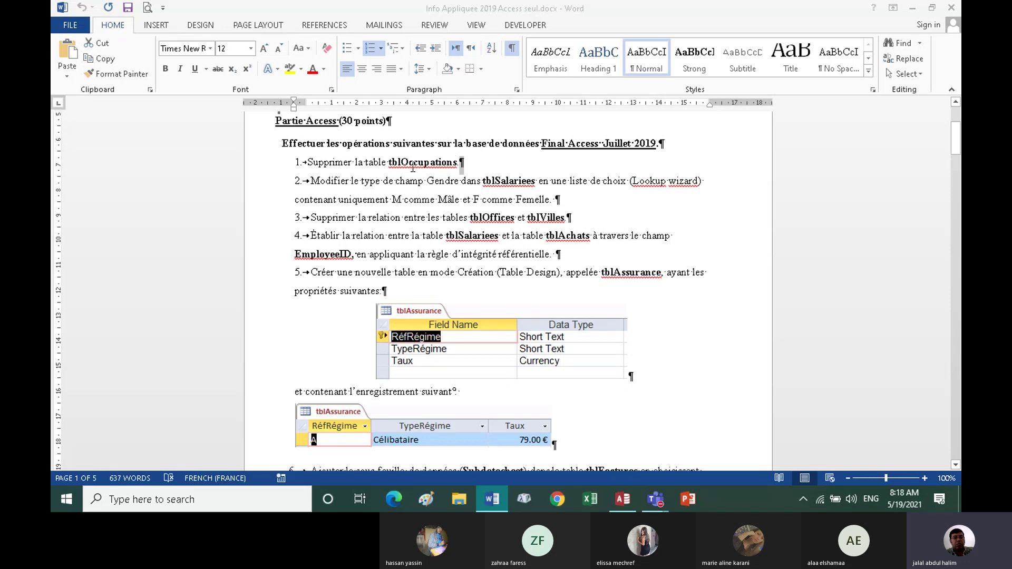
click(621, 501)
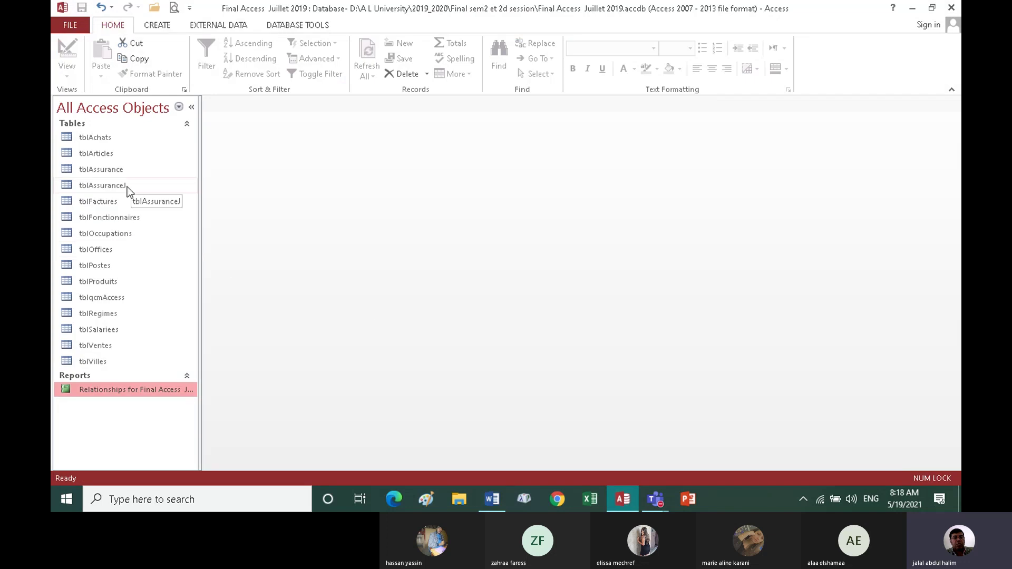
click(118, 237)
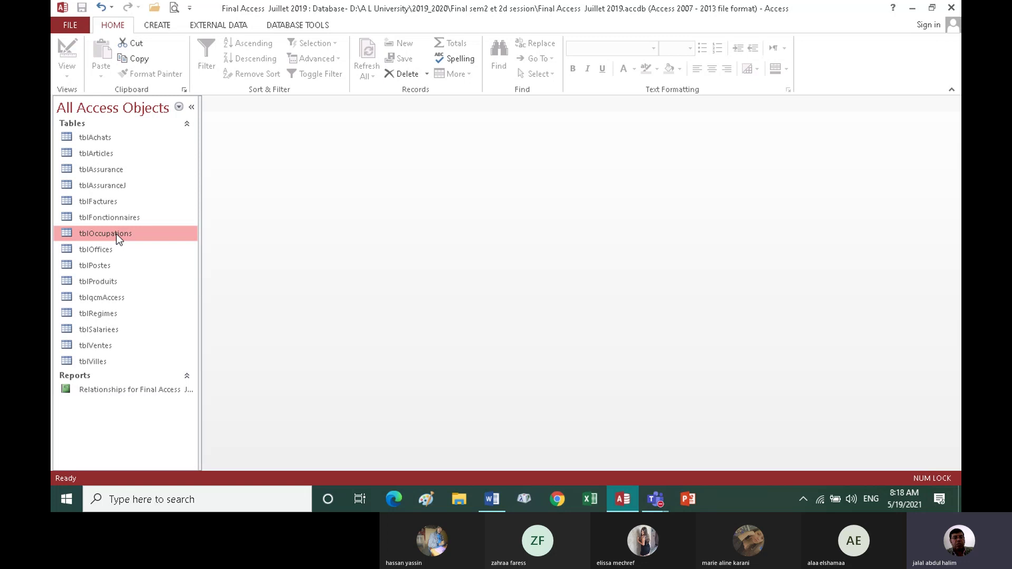
right_click(118, 238)
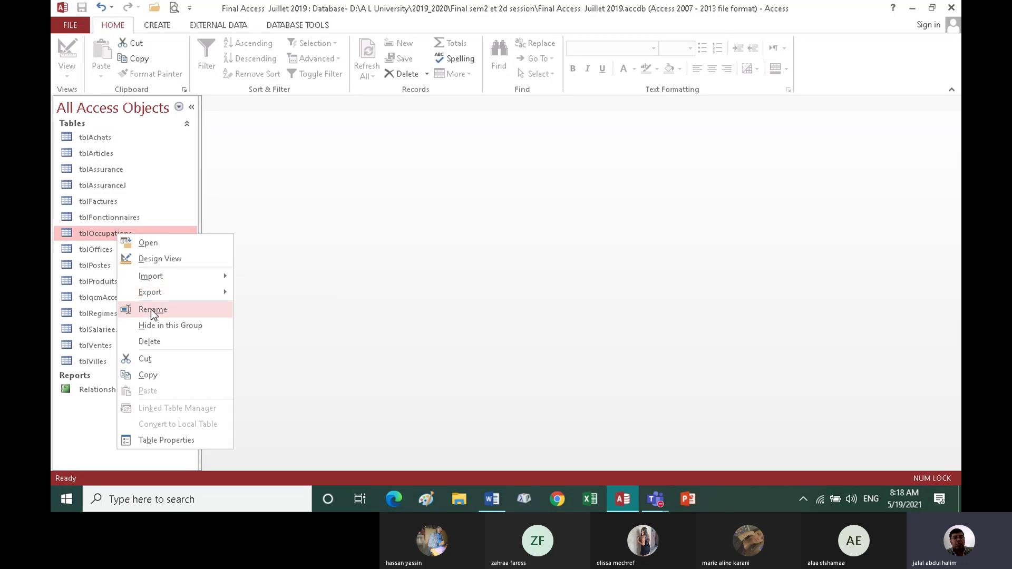
click(162, 343)
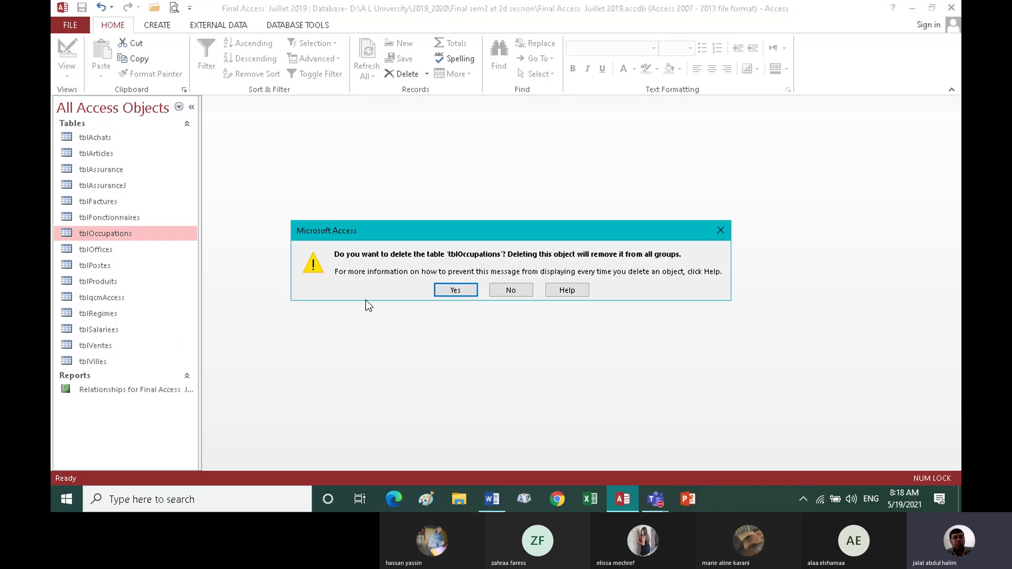
click(454, 292)
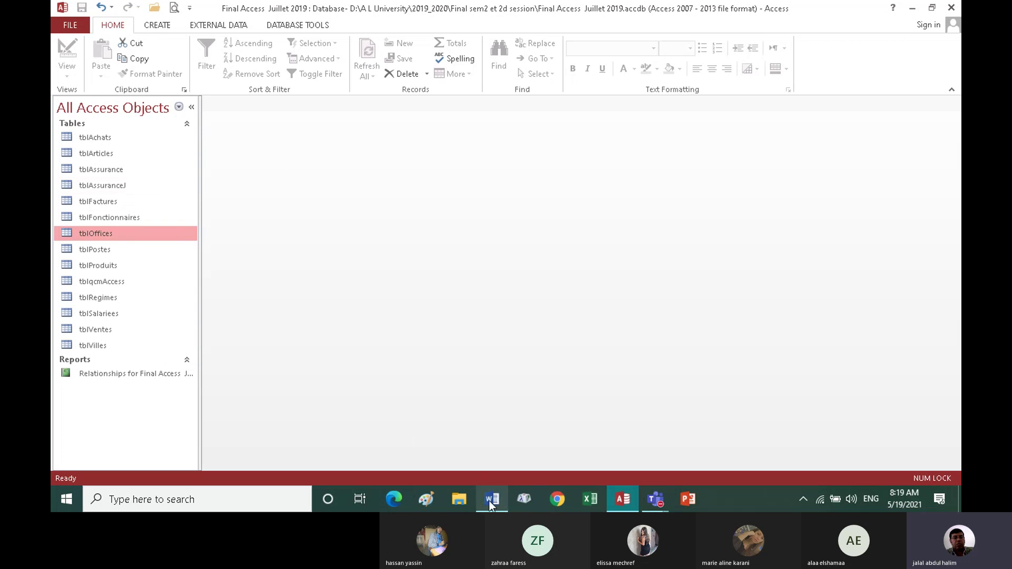
Check the second task in the Word document, return to Access and open the table tblSalariees.
mouse_move(493, 500)
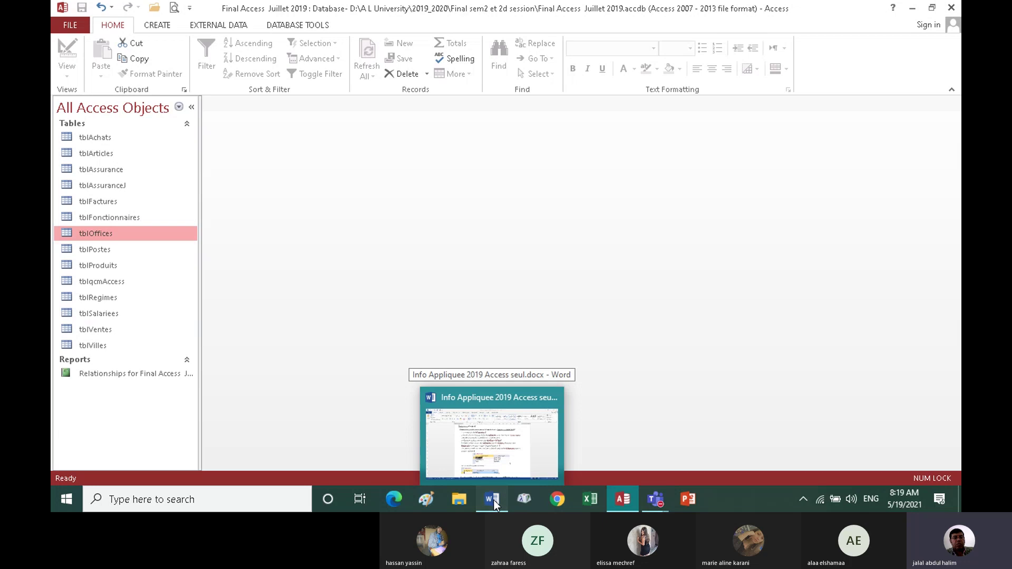
click(493, 500)
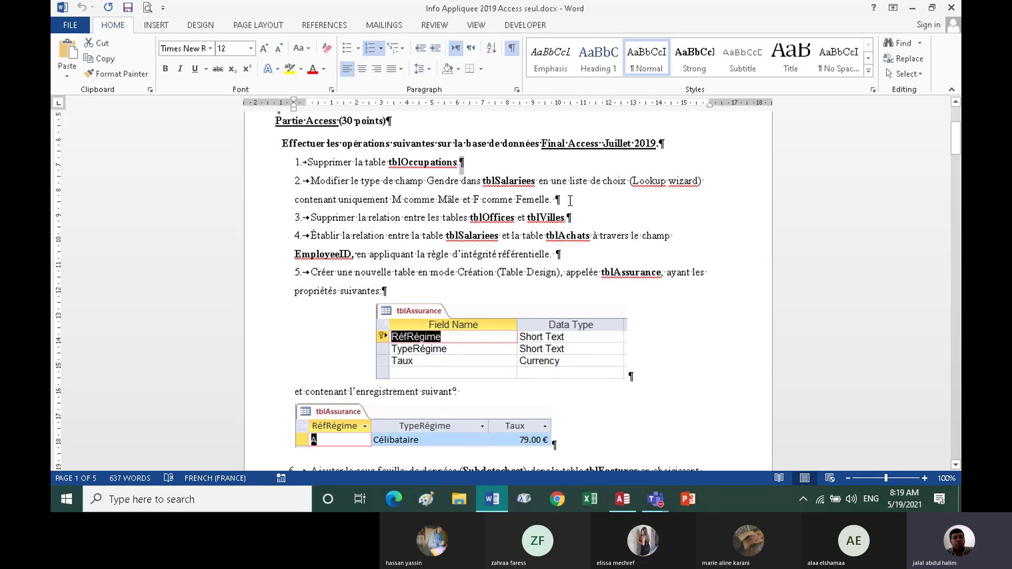
click(621, 501)
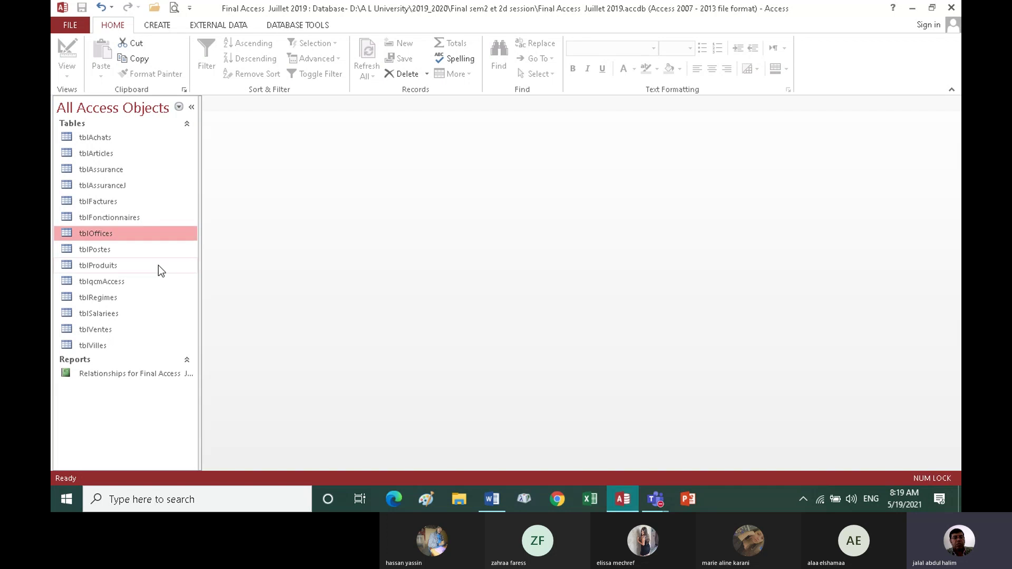
click(98, 313)
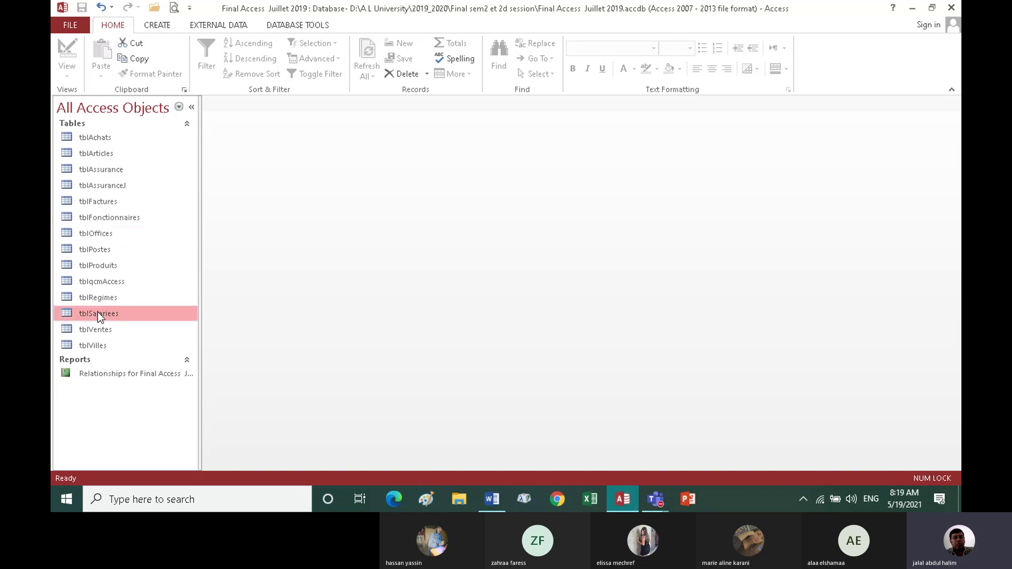
double_click(97, 312)
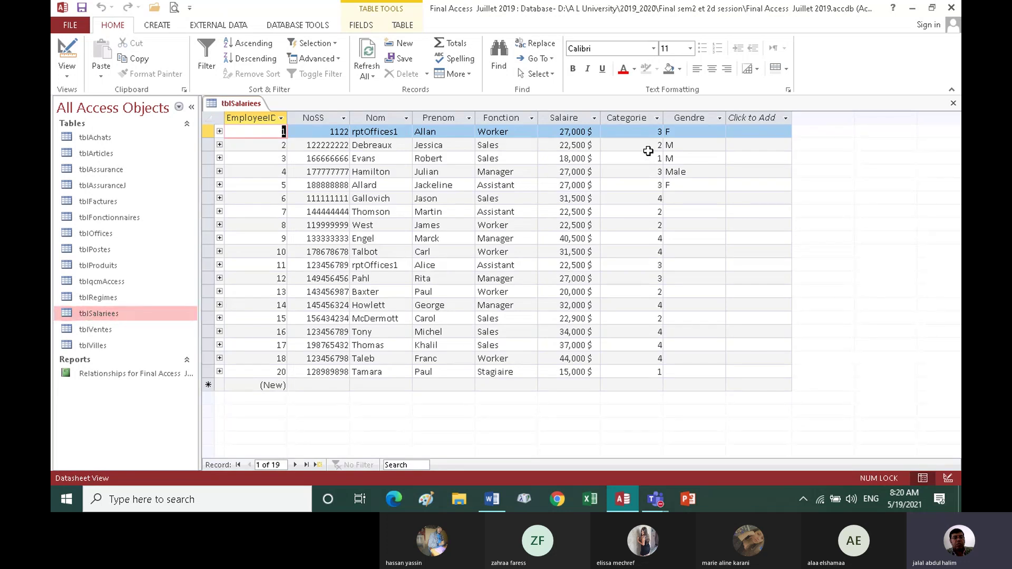
Choose Gendre values from the lookup list in tblSalariees: M for EmployeeID 1, F for EmployeeID 7 and M for EmployeeID 6.
click(690, 132)
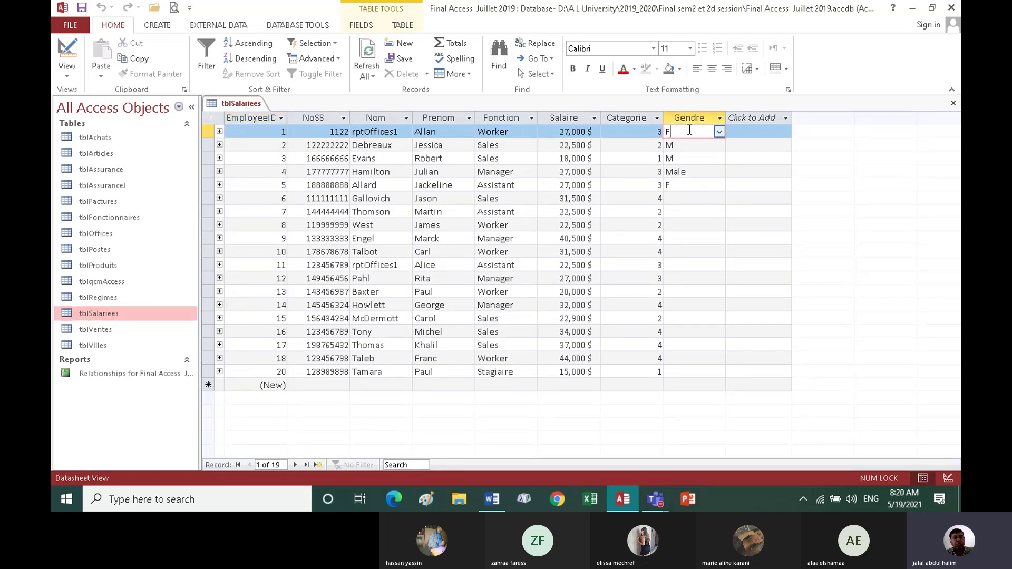
click(719, 133)
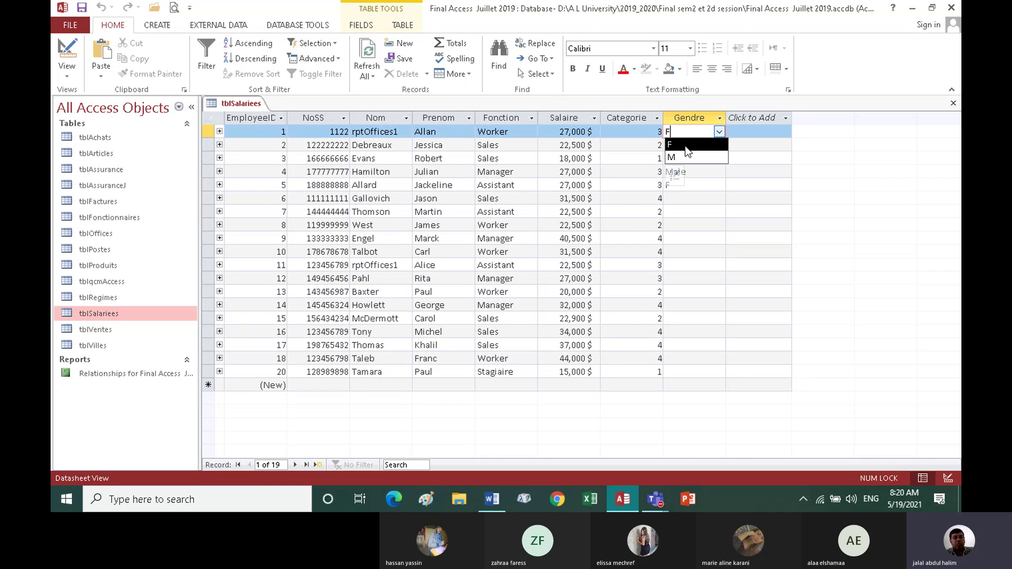
click(689, 157)
click(687, 156)
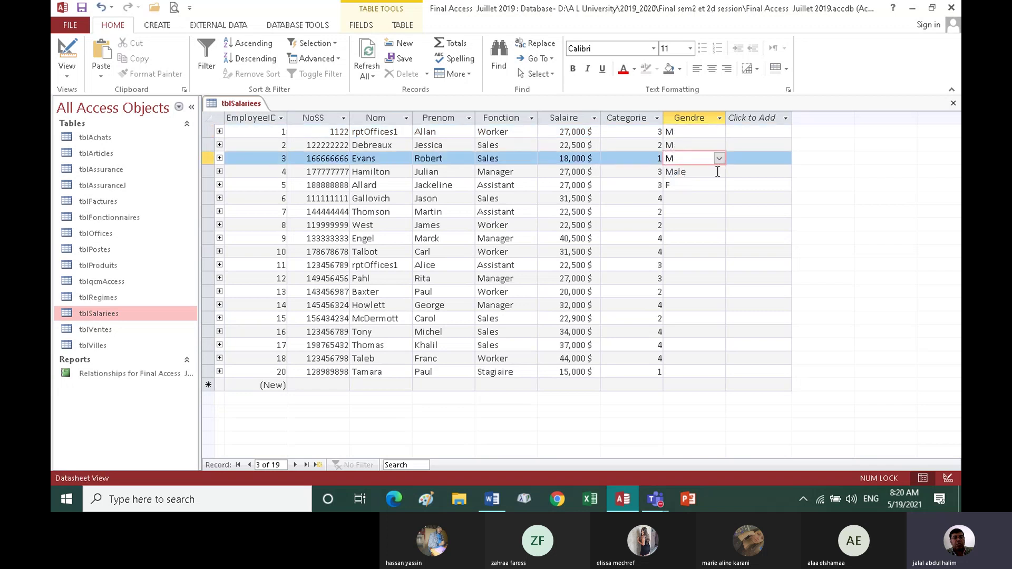
click(683, 211)
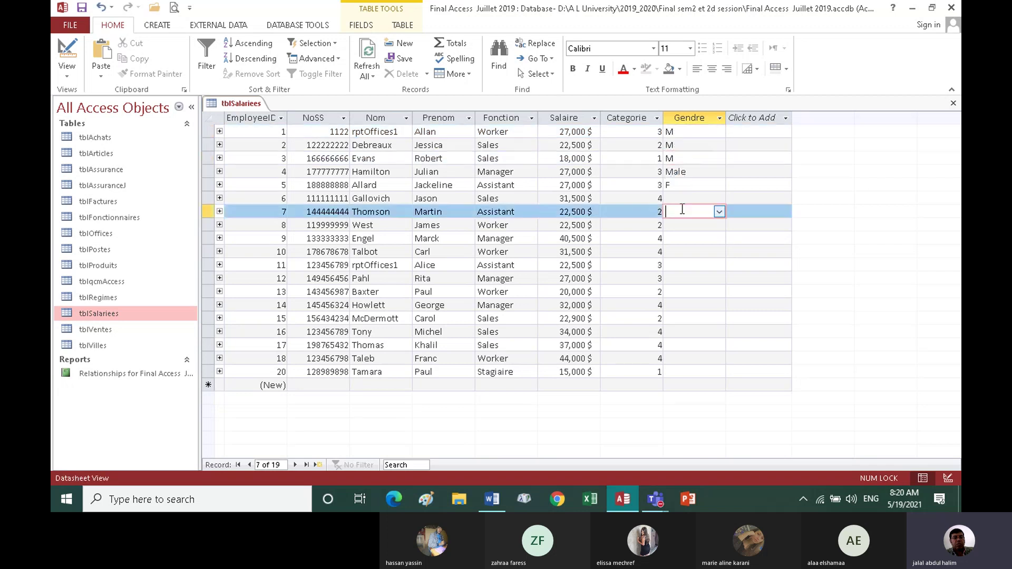
click(719, 212)
click(712, 224)
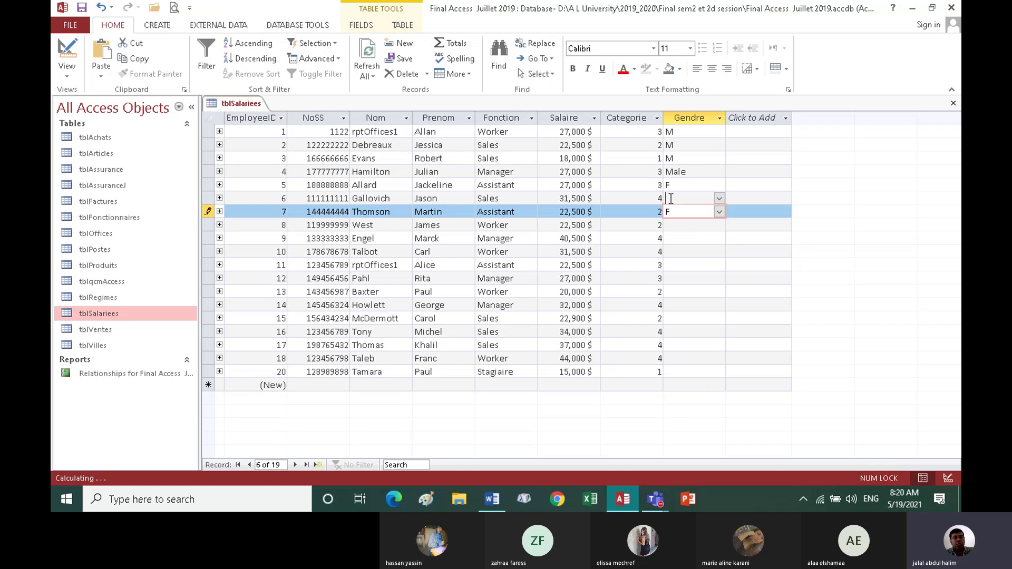
click(714, 198)
click(718, 198)
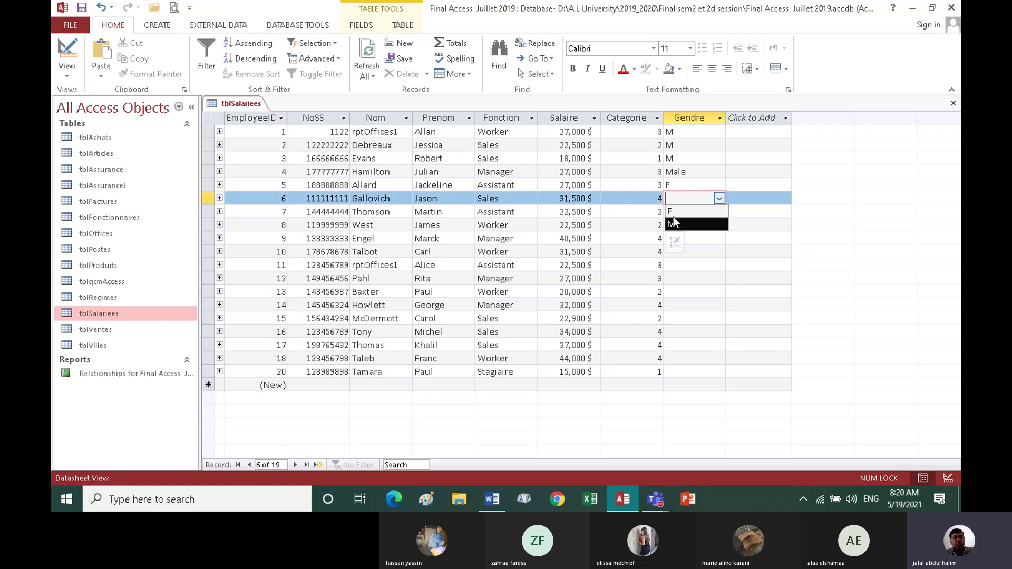
click(673, 223)
click(684, 226)
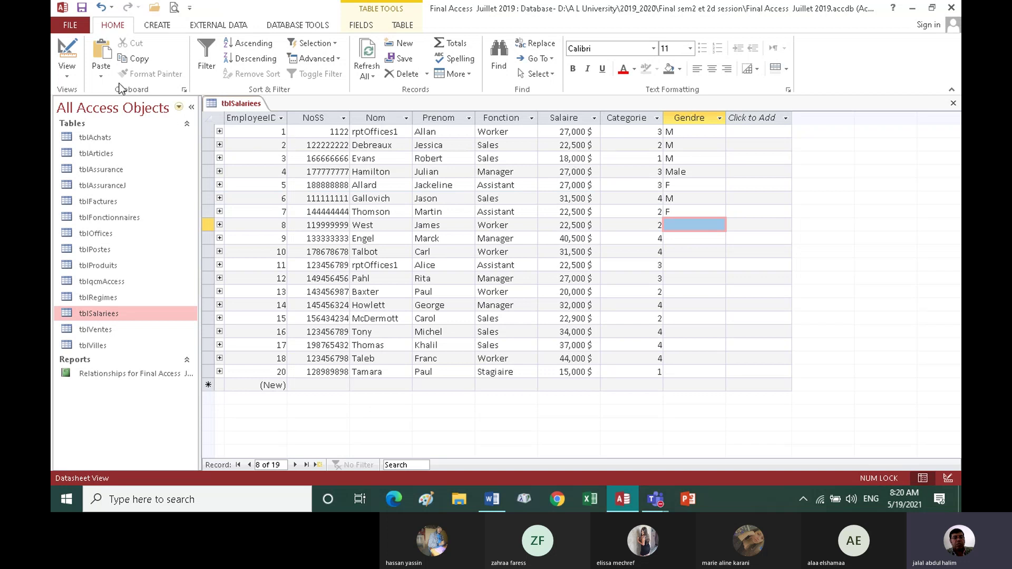
Delete the Gendre field from the design of tblSalariees, save the table and show its datasheet.
click(66, 51)
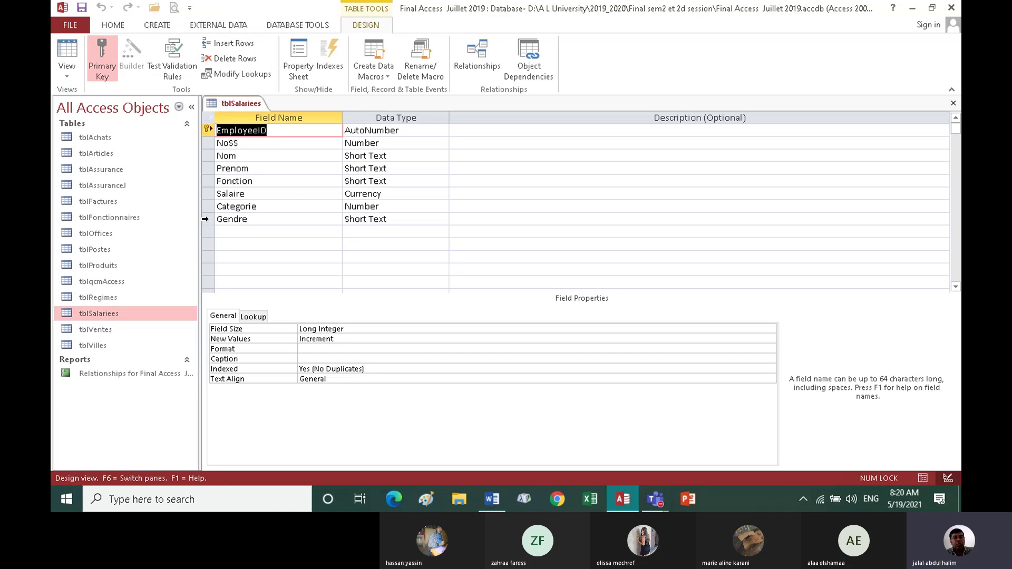
click(205, 219)
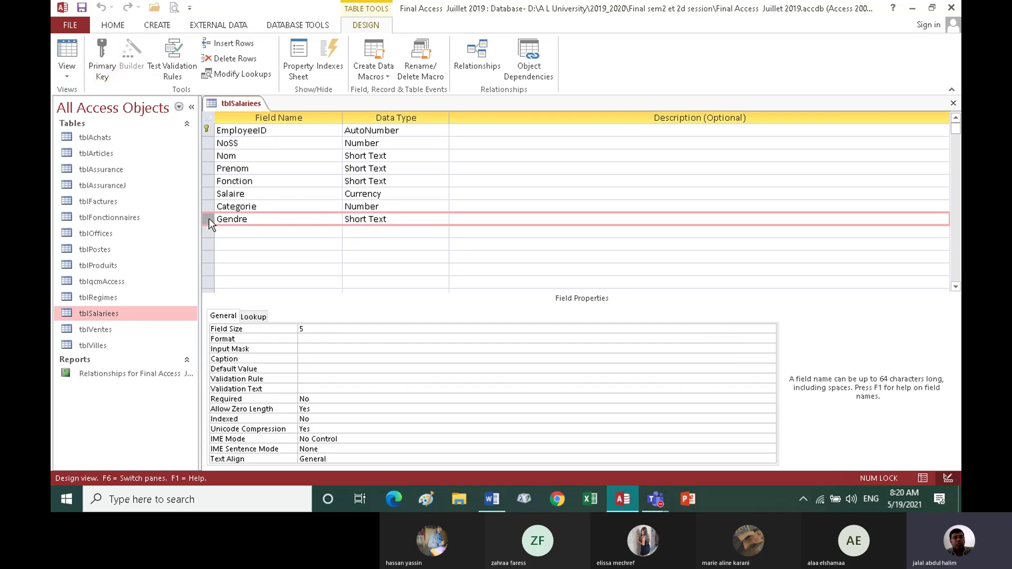
key(Delete)
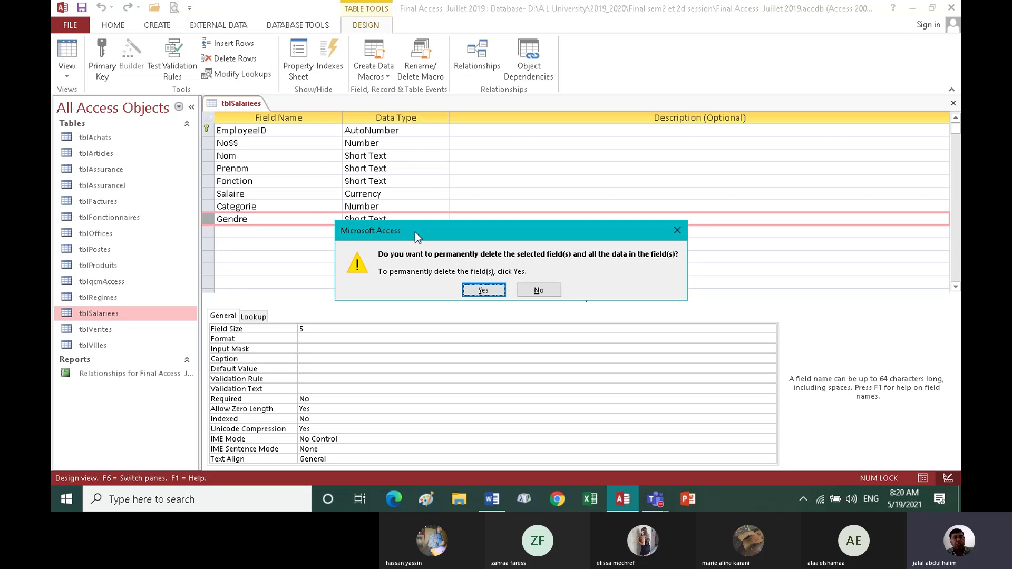
click(483, 291)
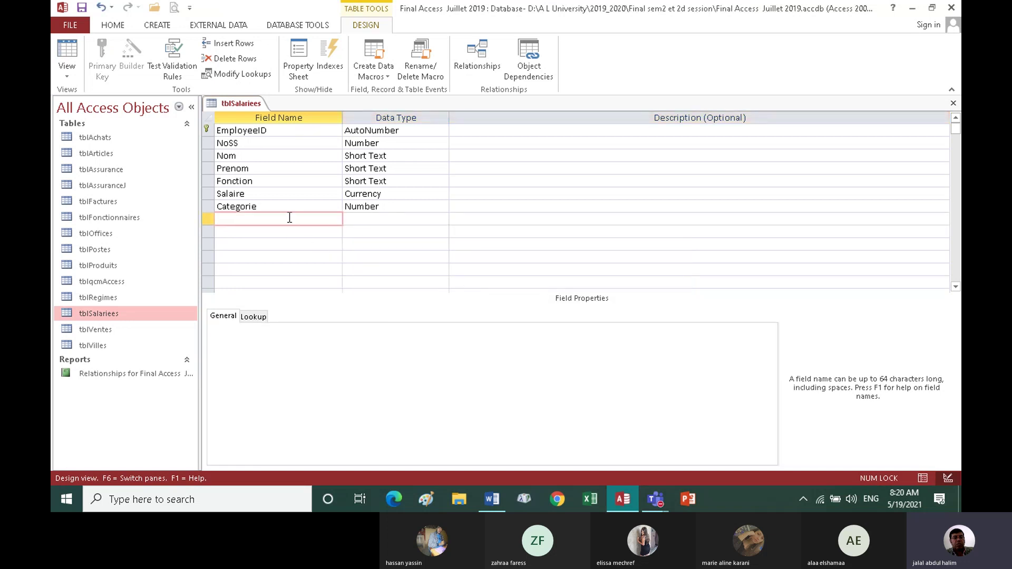
click(68, 52)
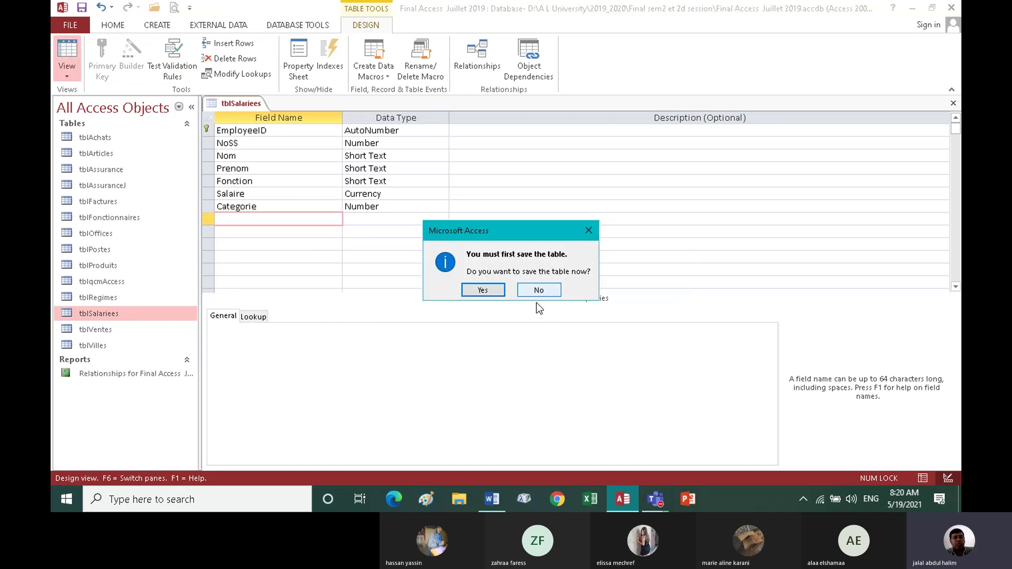
click(482, 290)
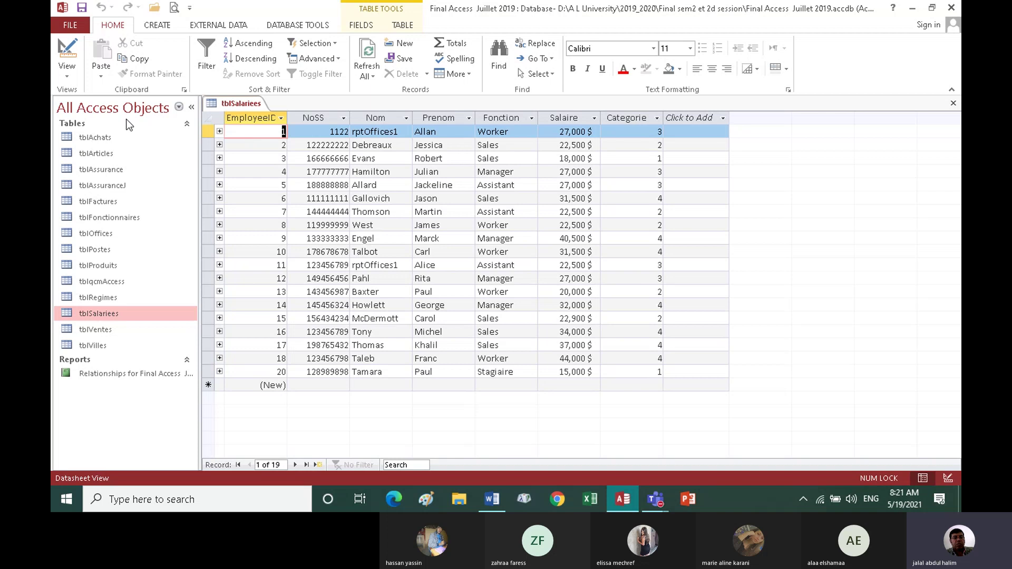
Insert a new field named Gendre above Prenom in the design of tblSalariees.
click(69, 55)
click(228, 218)
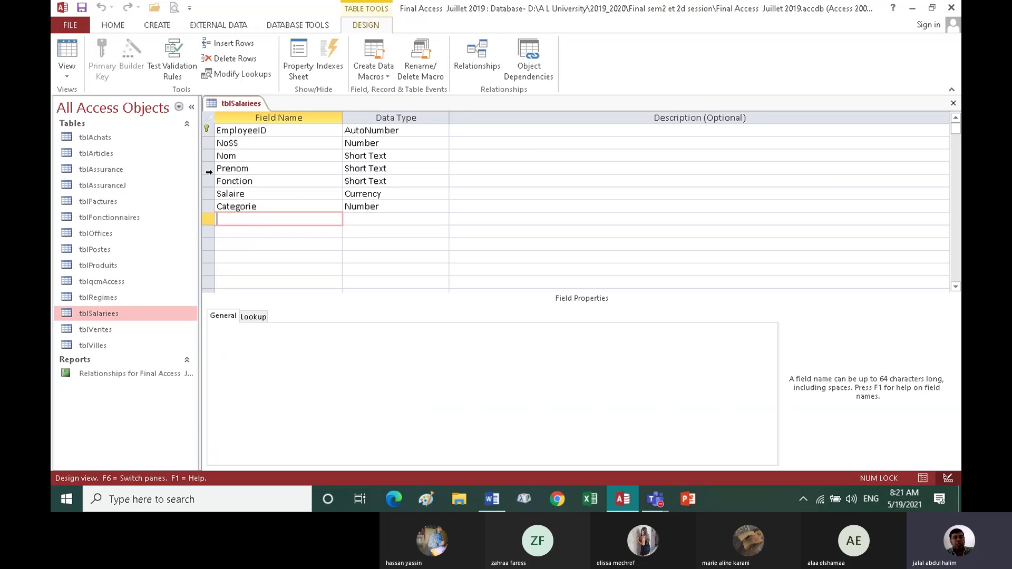
click(209, 171)
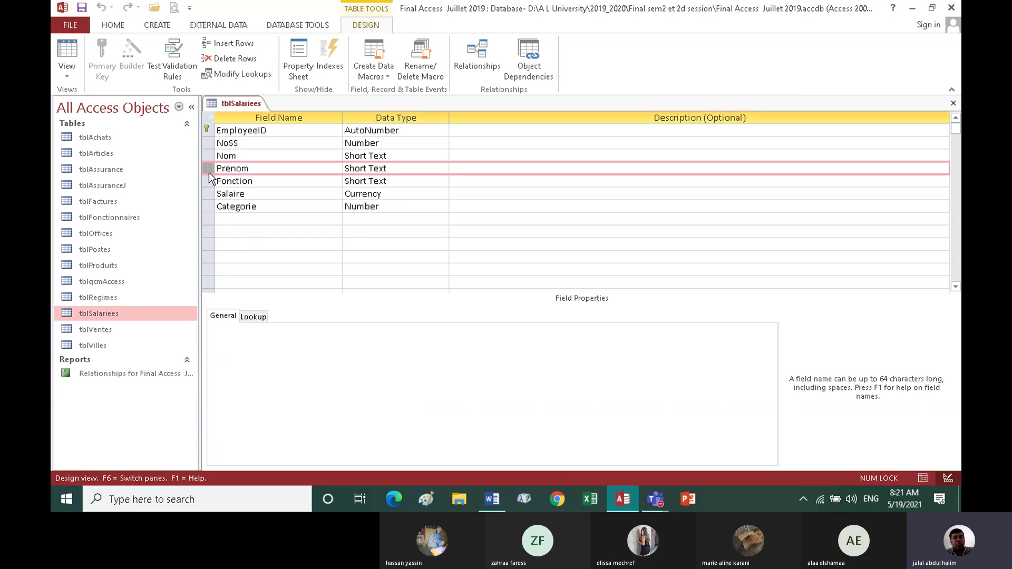
right_click(210, 169)
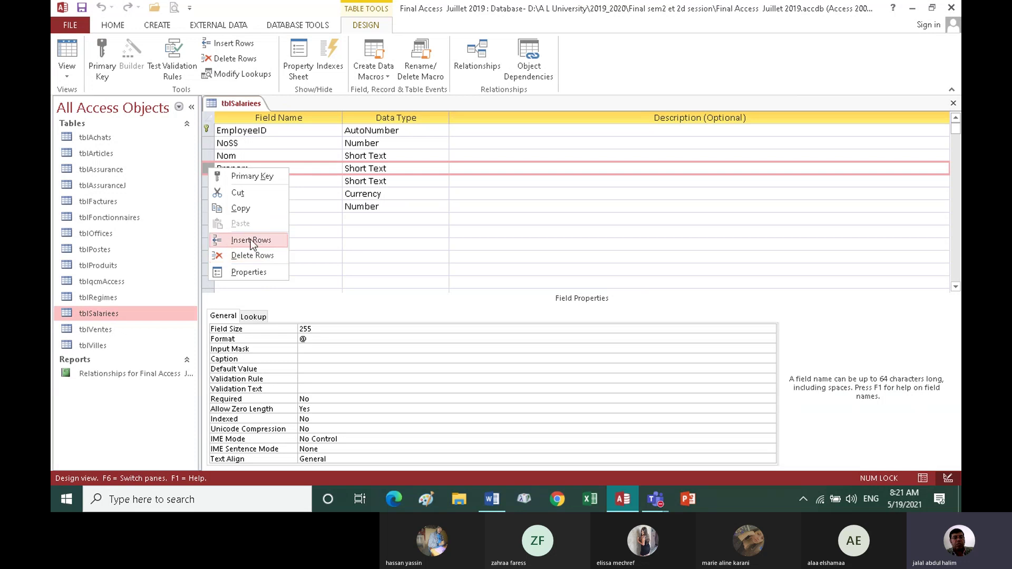
key(Escape)
click(230, 171)
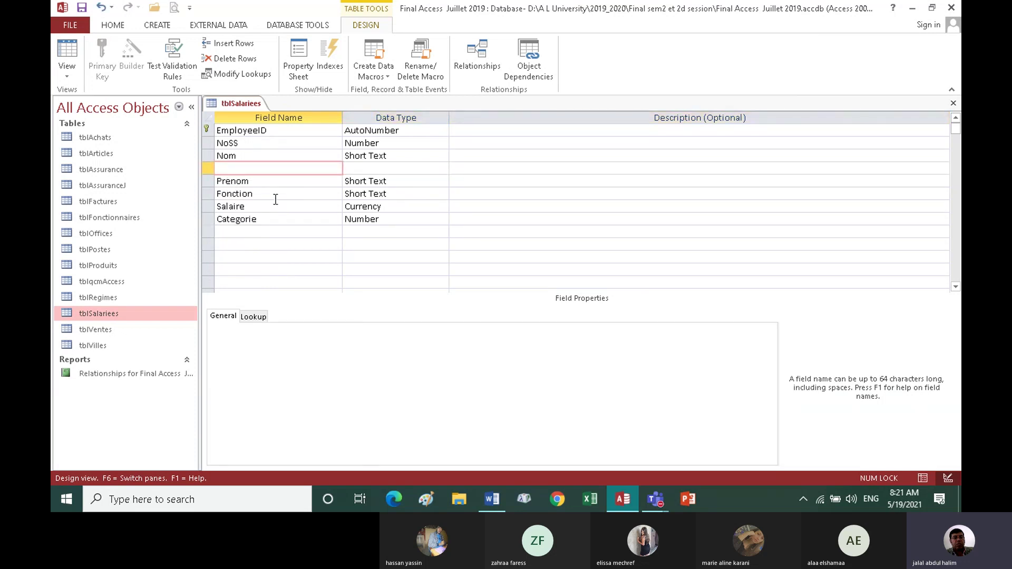
text(Gendre)
key(Tab)
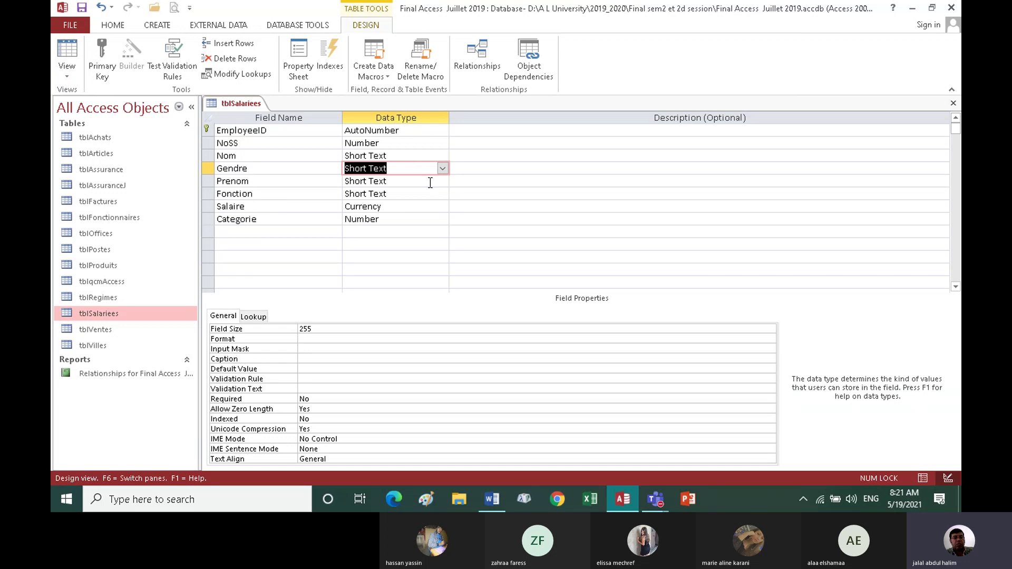
Turn Gendre into a lookup field using the Lookup Wizard, with the custom values M and F and entries limited to the list.
click(442, 170)
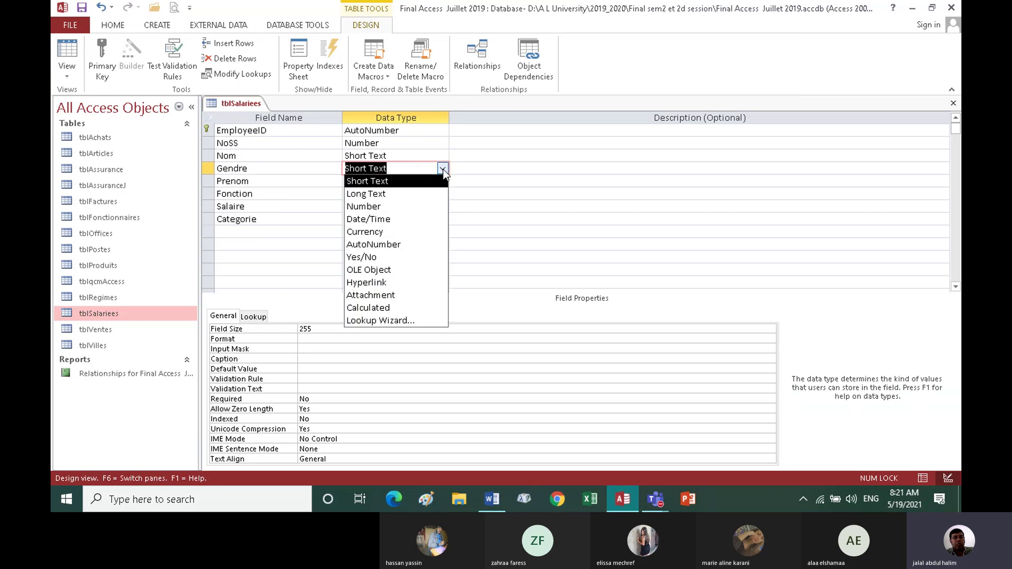
click(410, 321)
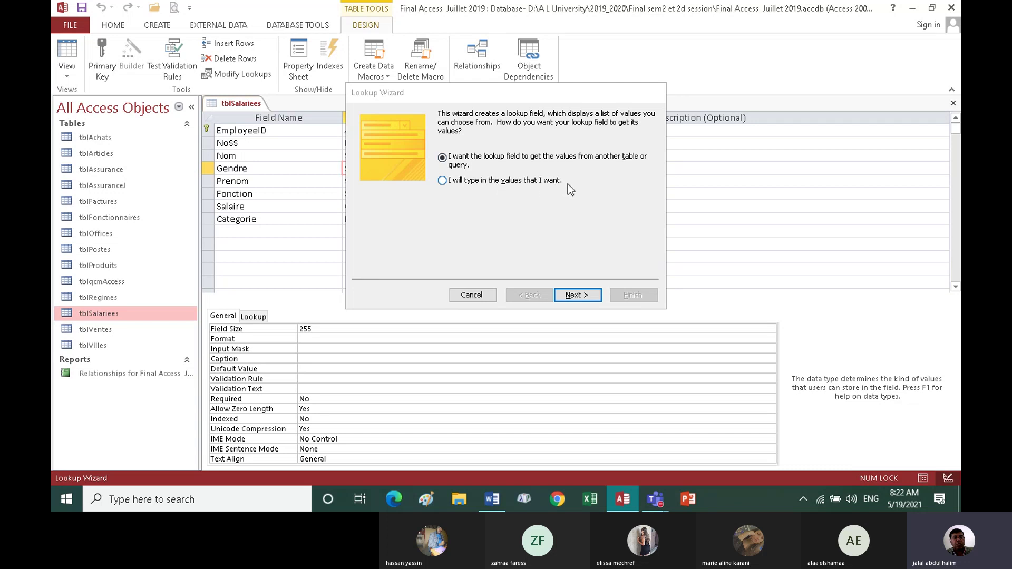
click(442, 181)
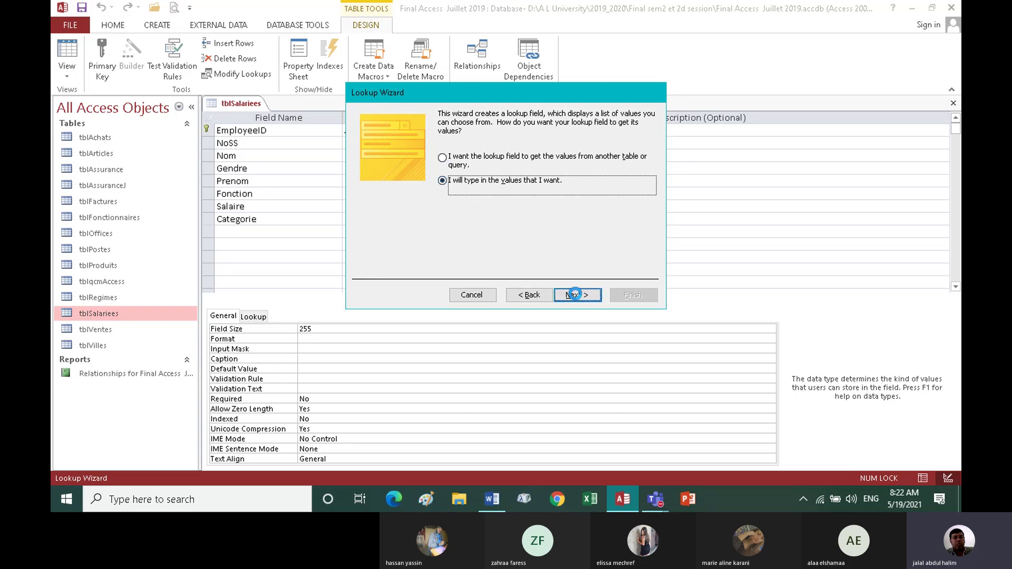
click(575, 295)
key(Tab)
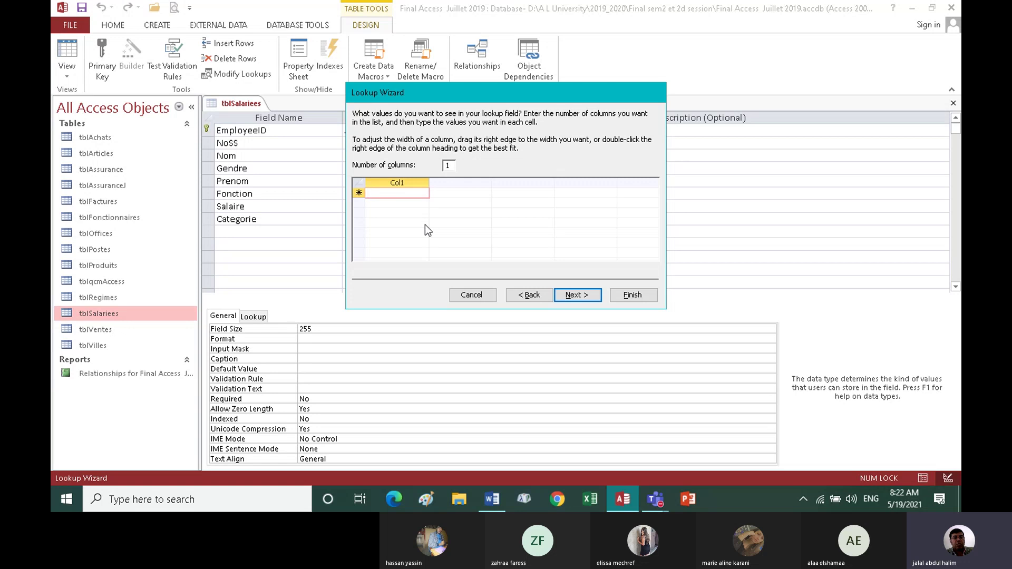
text(M)
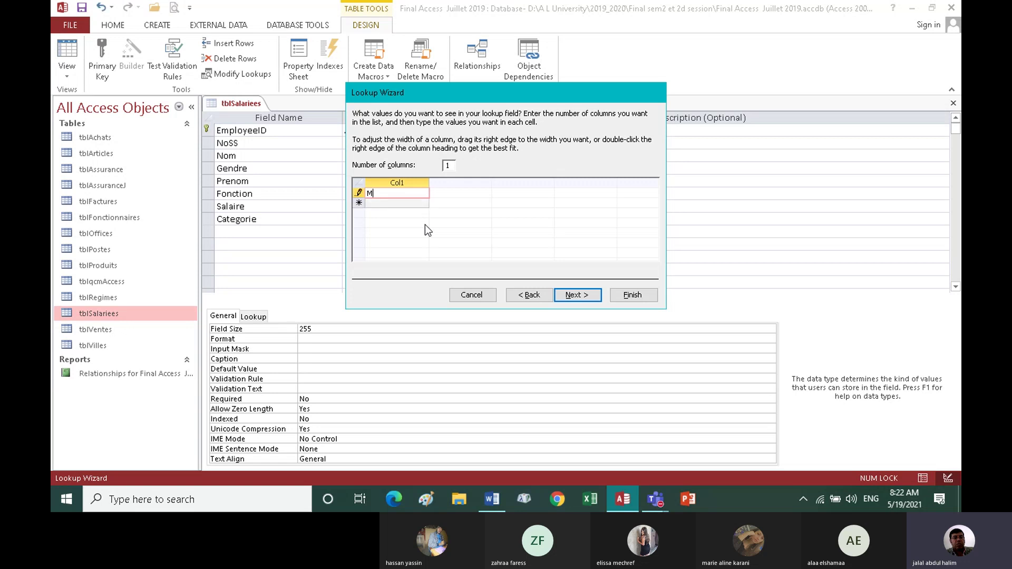
key(Return)
text(F)
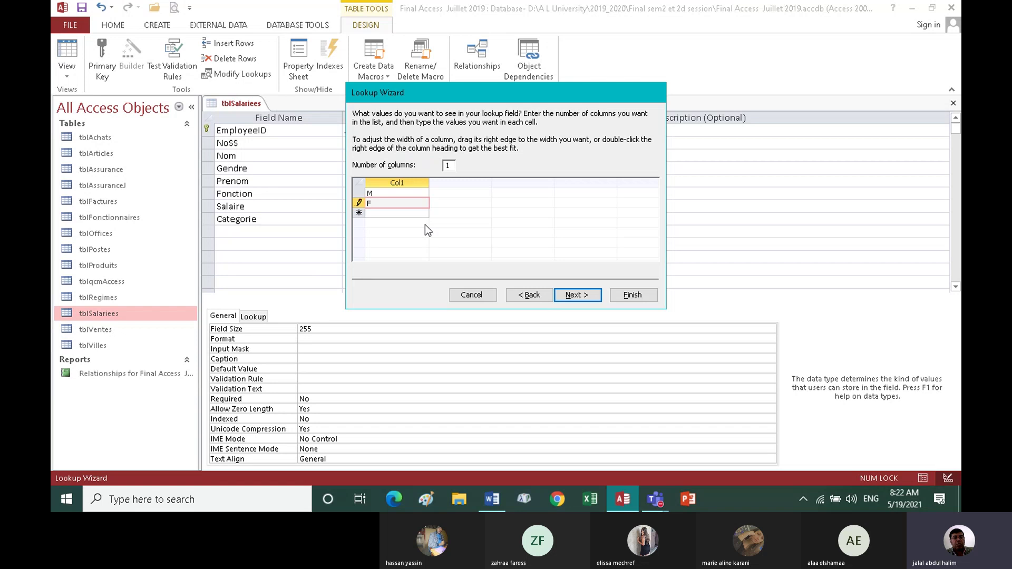
key(Return)
click(571, 295)
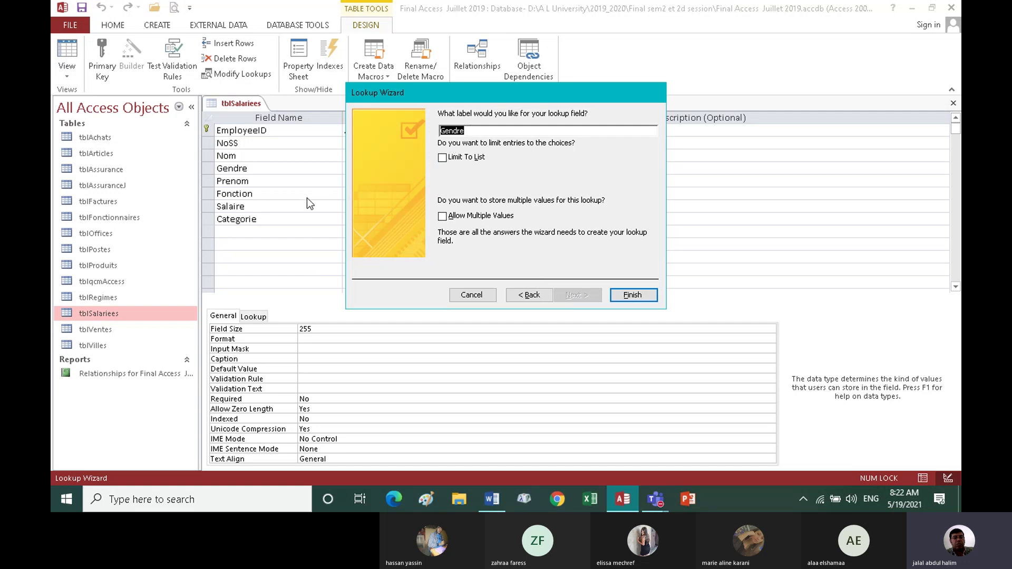
click(444, 158)
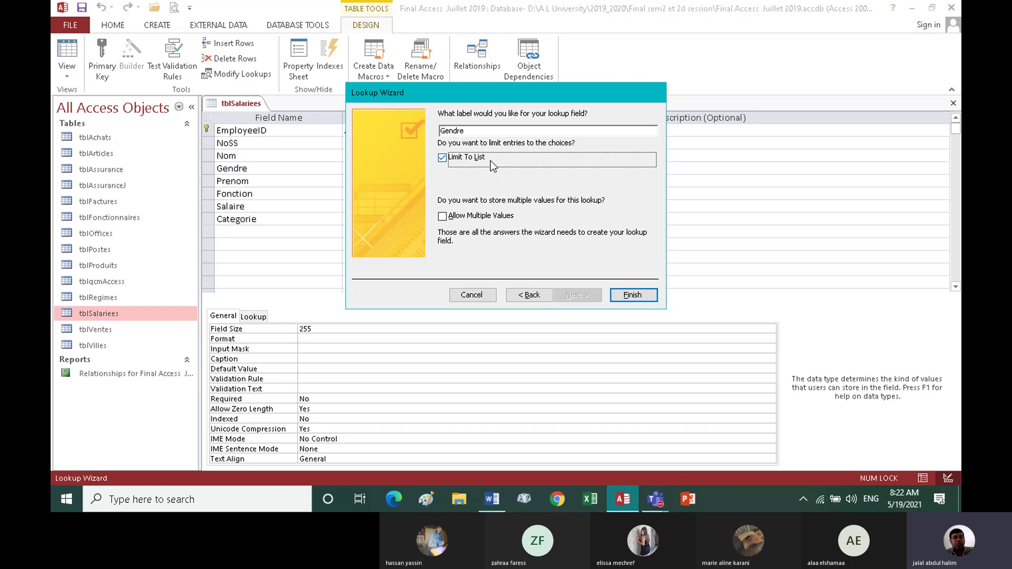
click(632, 295)
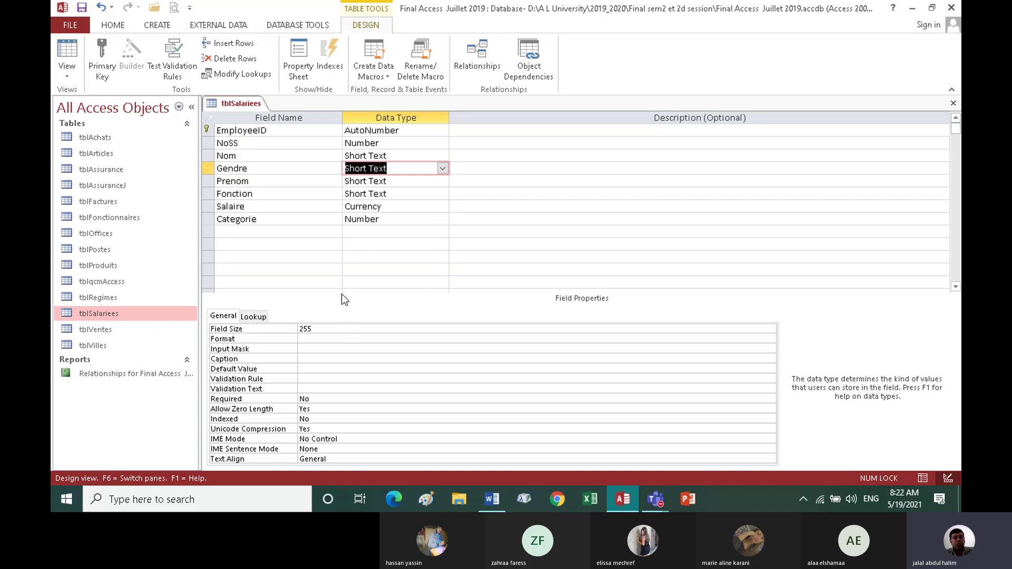
Review Gendre's lookup properties, set its field size to 5, save tblSalariees and show its datasheet.
click(254, 318)
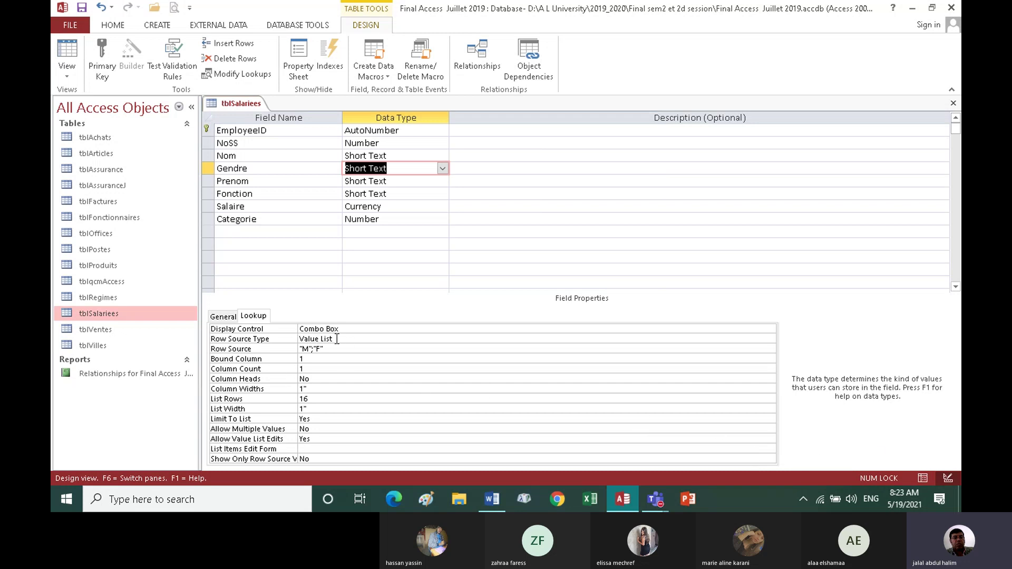
click(224, 317)
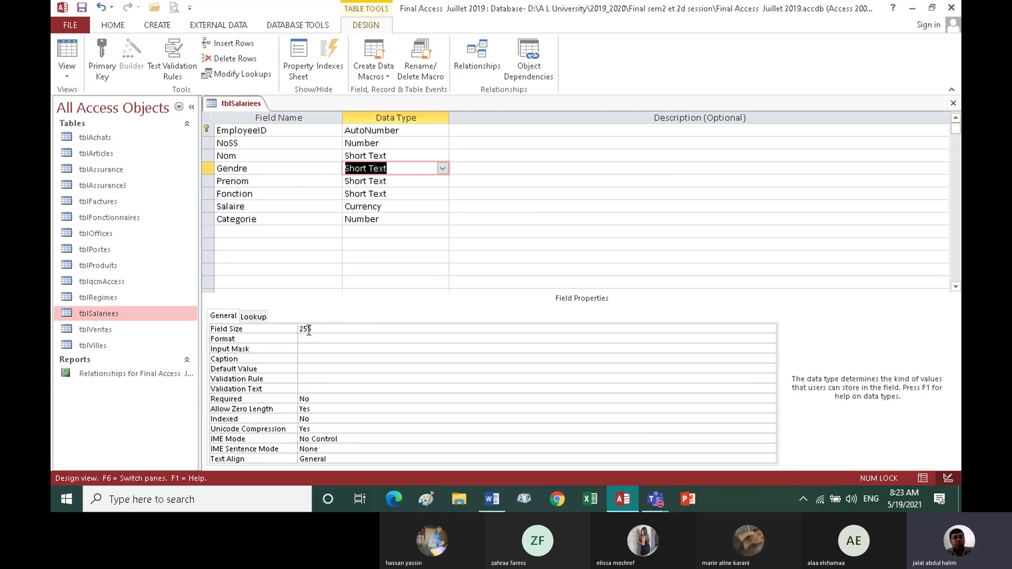
click(287, 330)
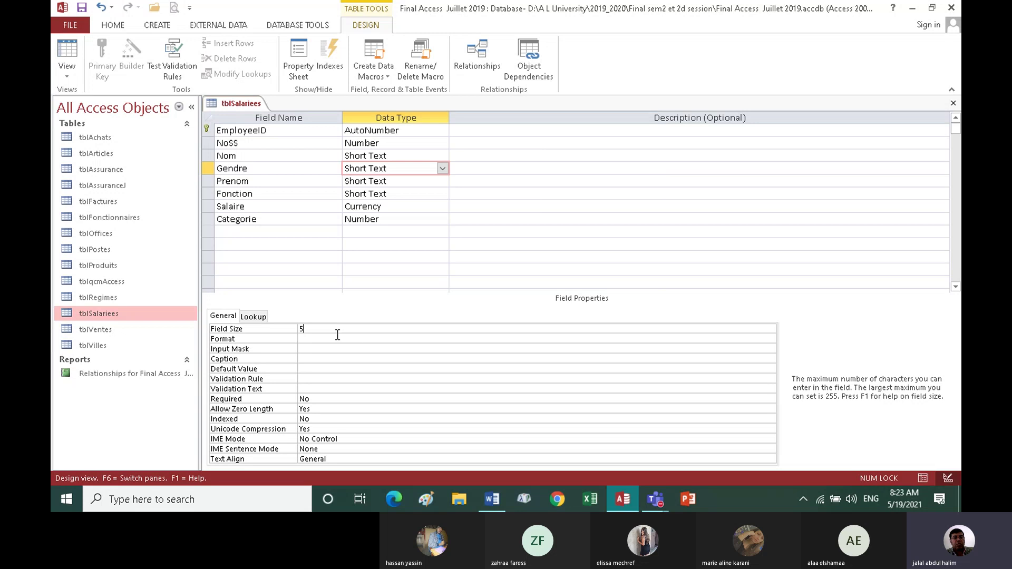
click(251, 317)
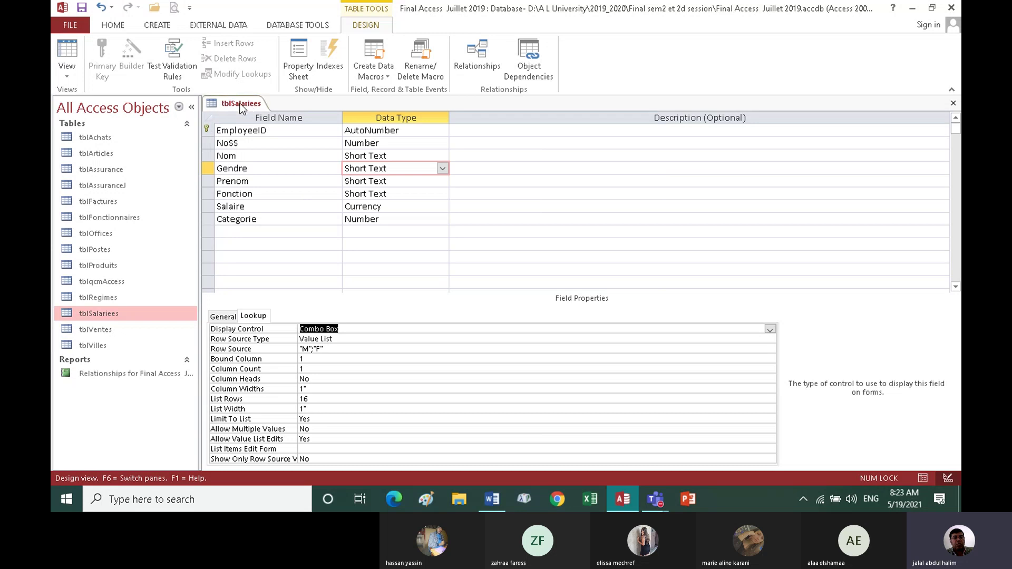
click(67, 53)
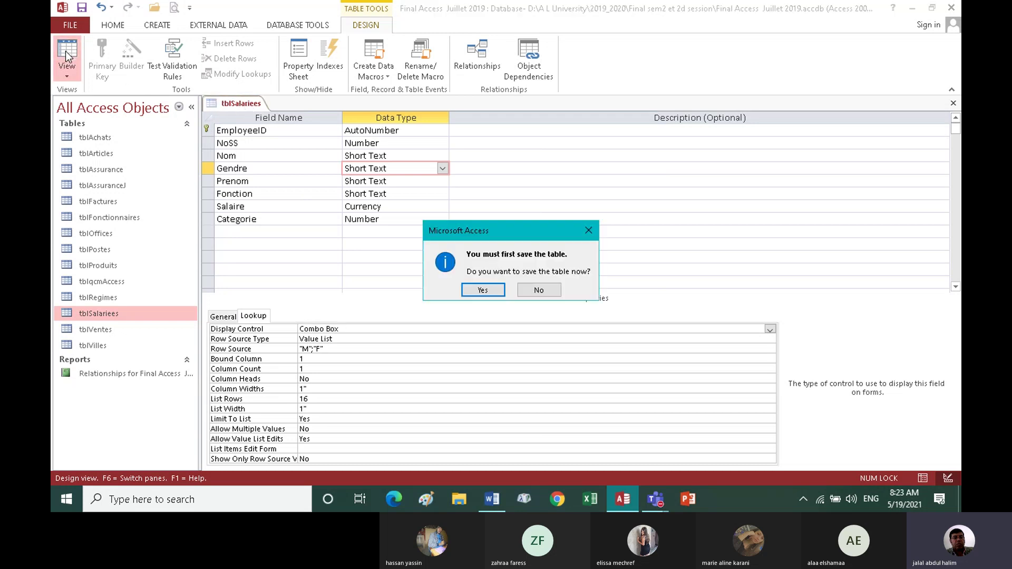
click(478, 289)
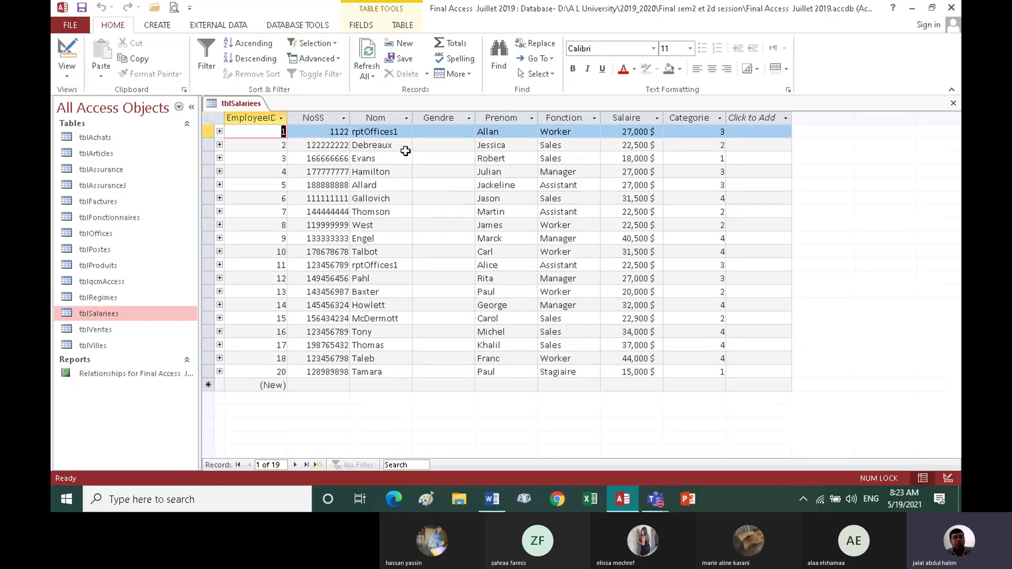
Choose F from the Gendre lookup list for EmployeeID 2 in tblSalariees.
click(441, 148)
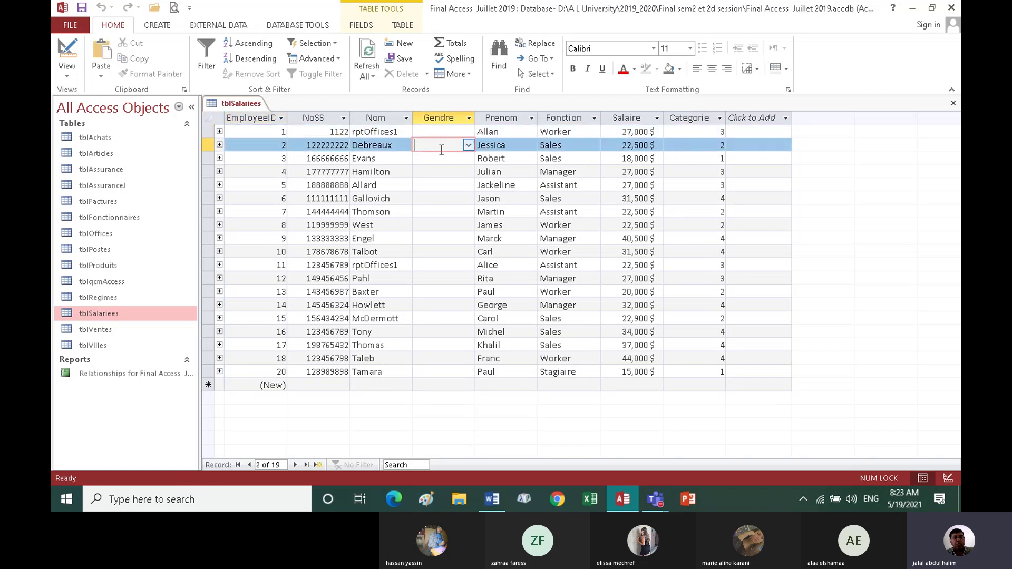
click(468, 146)
click(422, 169)
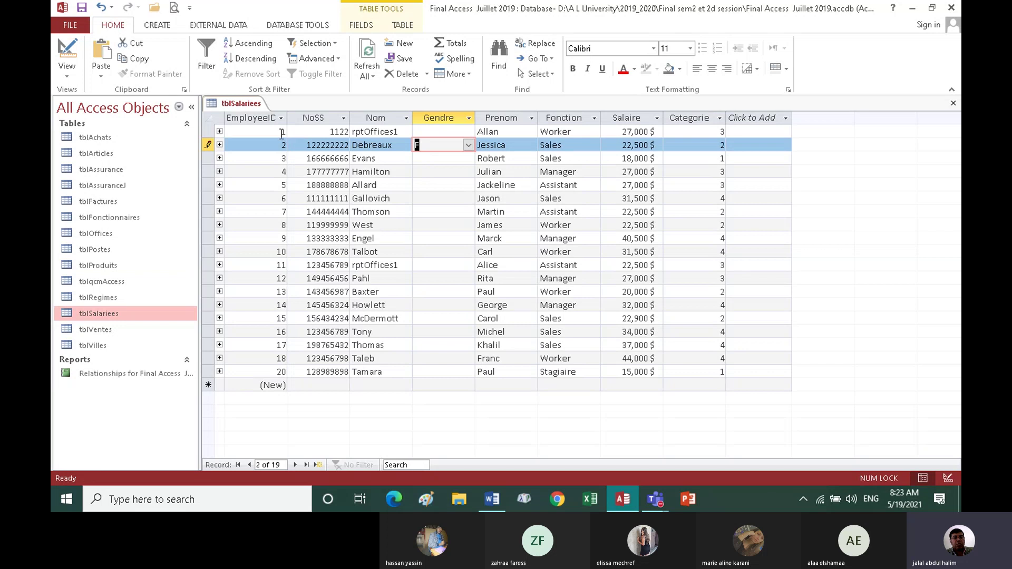
Expand the subdatasheet of EmployeeID 1, then remove the subdatasheet from tblSalariees.
click(220, 131)
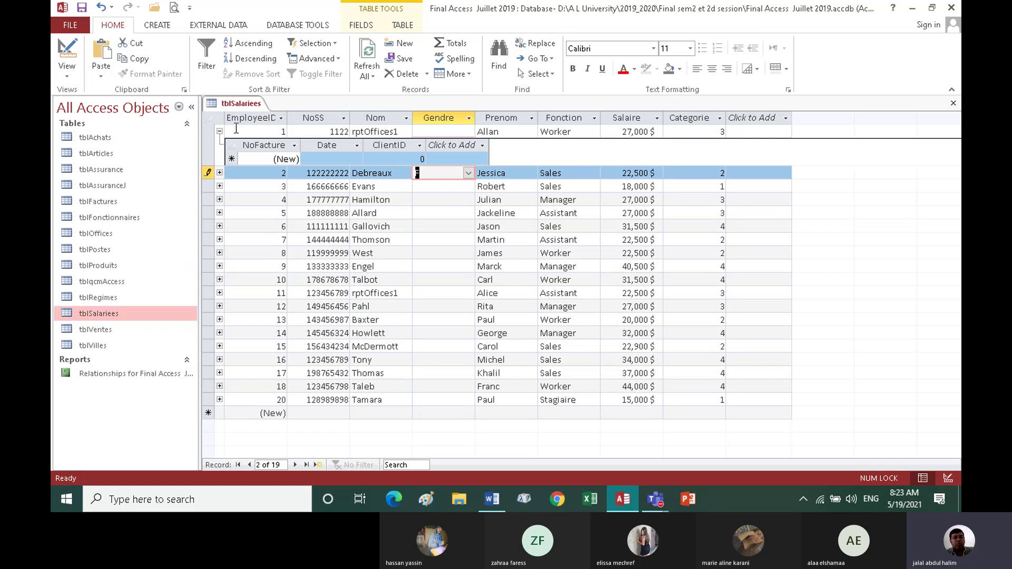
click(469, 74)
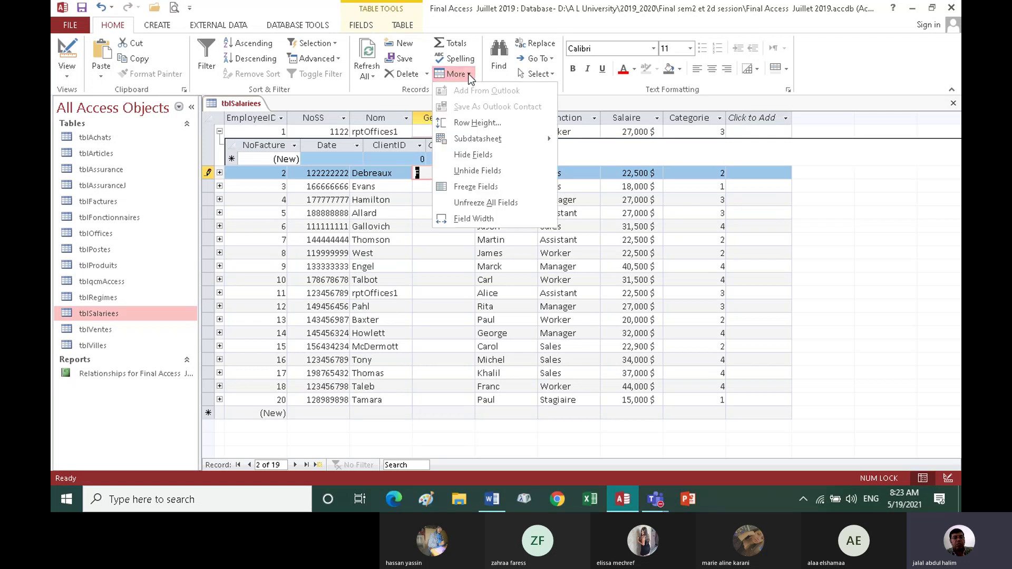
mouse_move(494, 138)
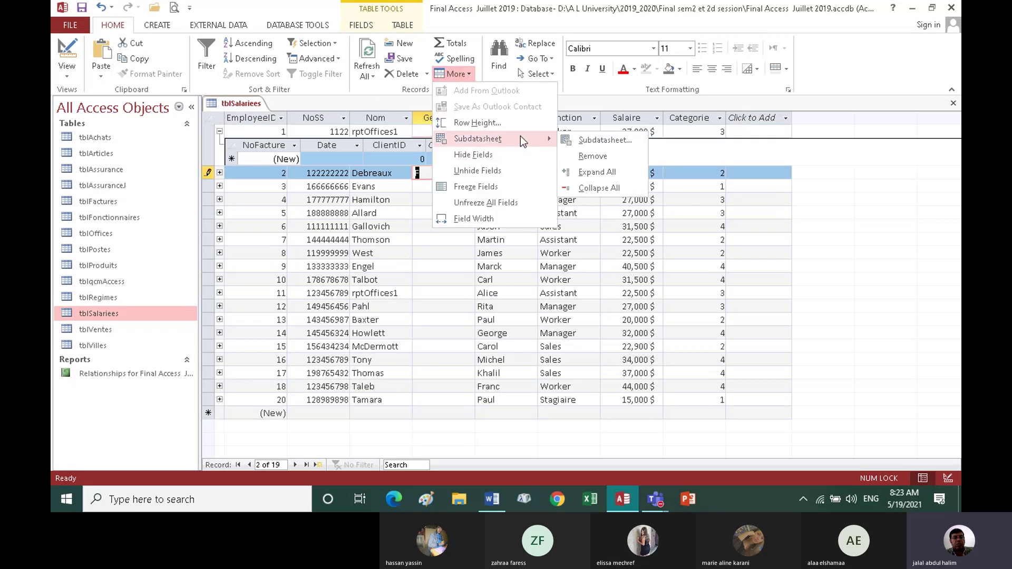
click(586, 156)
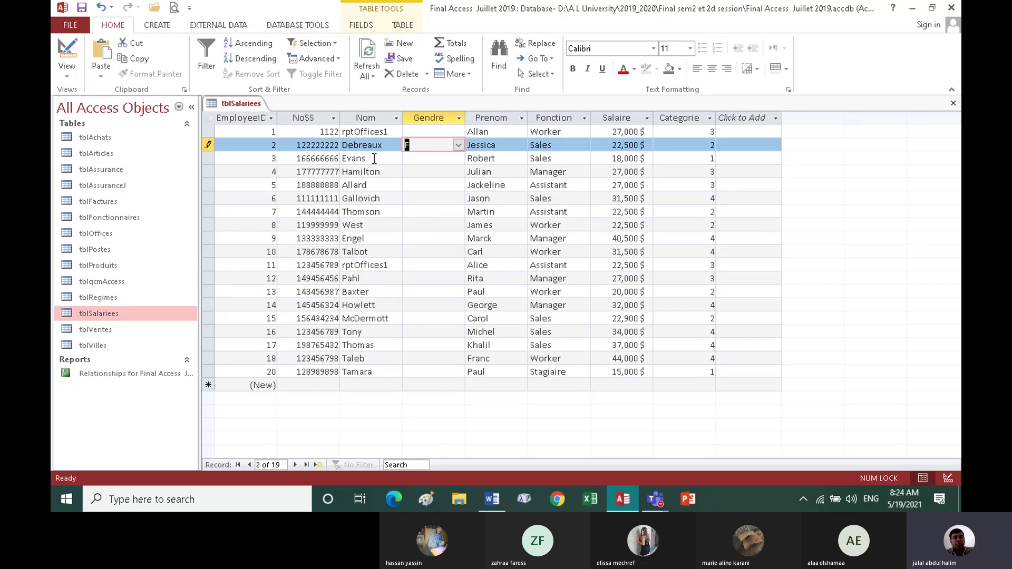
click(243, 173)
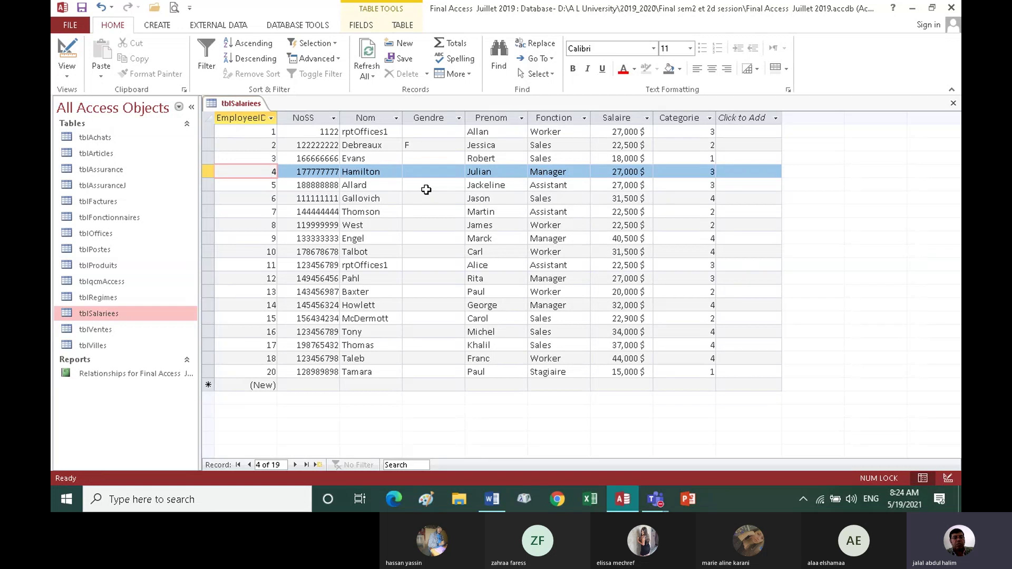
Choose Gendre values from the lookup list: F for EmployeeID 1, M for EmployeeID 4 and M for EmployeeID 3.
click(438, 132)
click(457, 132)
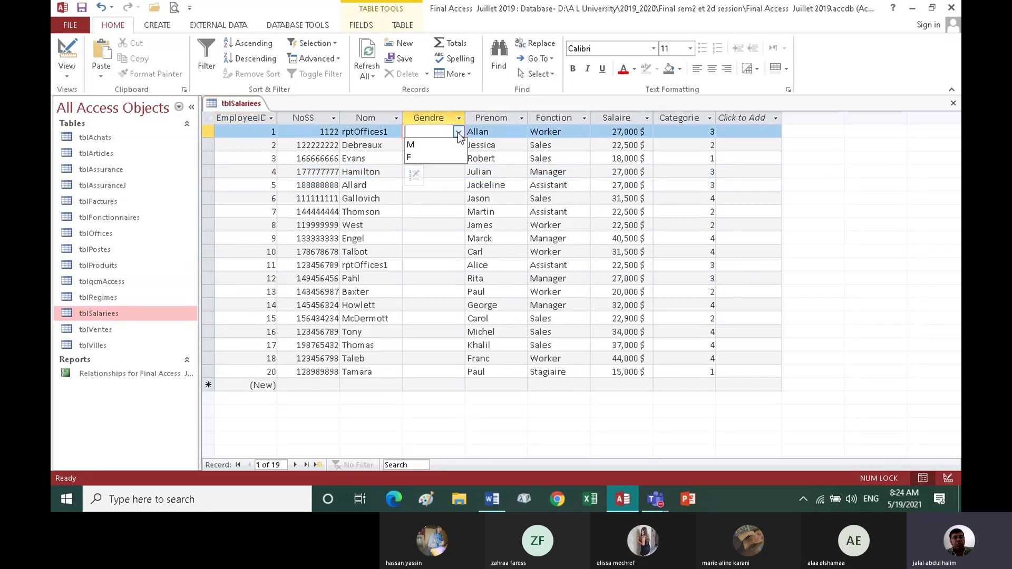
click(421, 158)
click(416, 173)
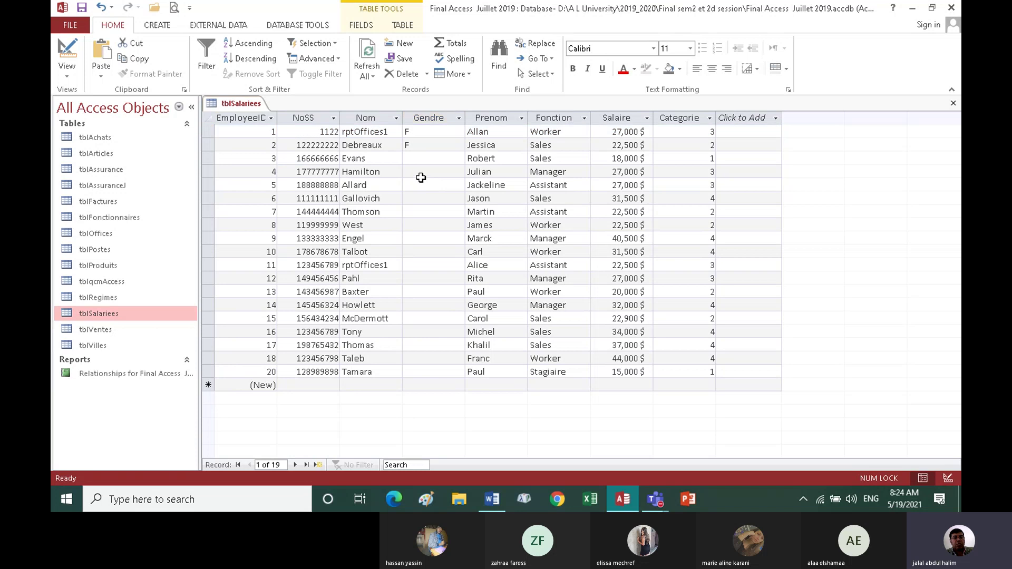
click(459, 173)
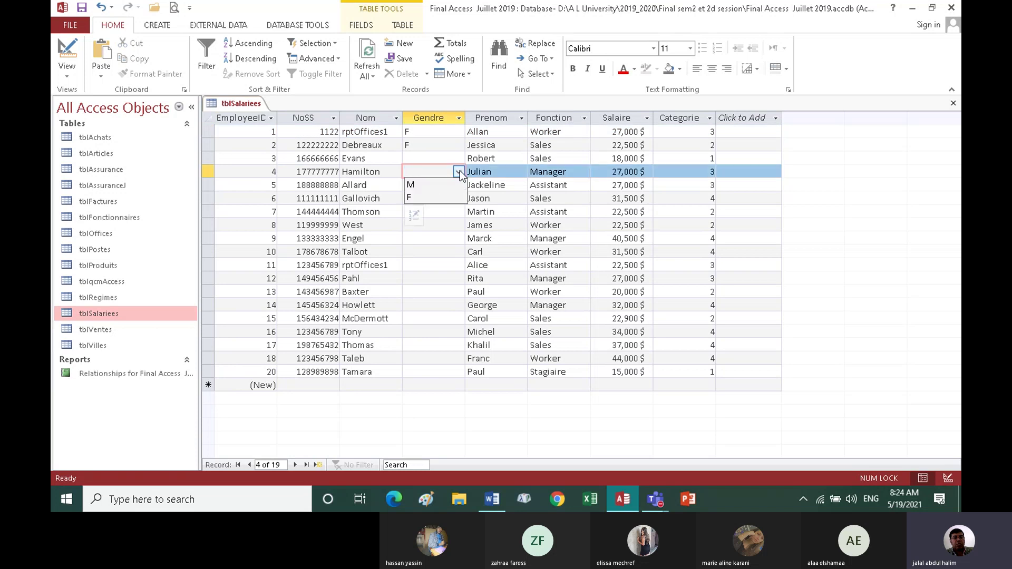
click(418, 183)
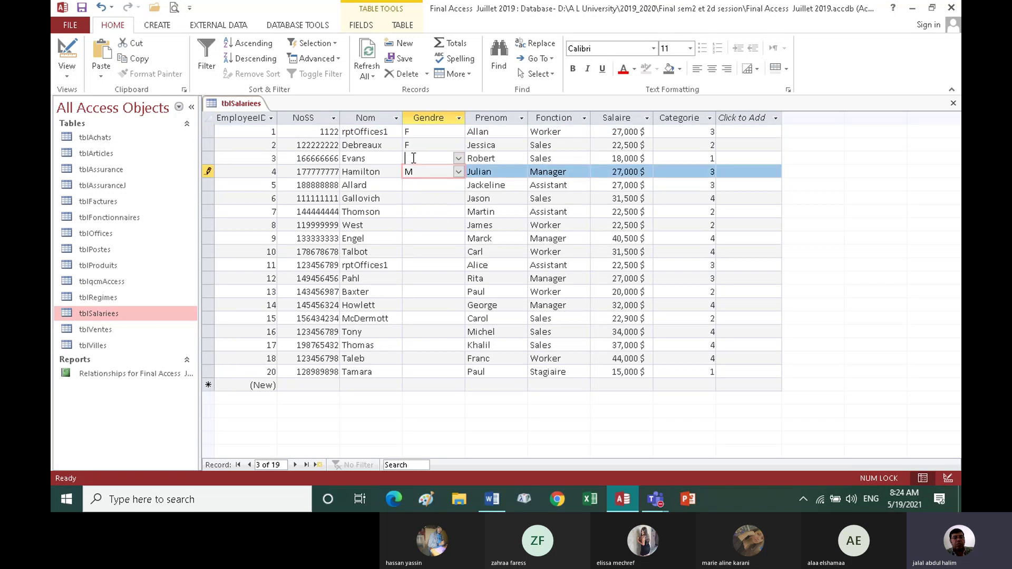
click(411, 159)
click(458, 159)
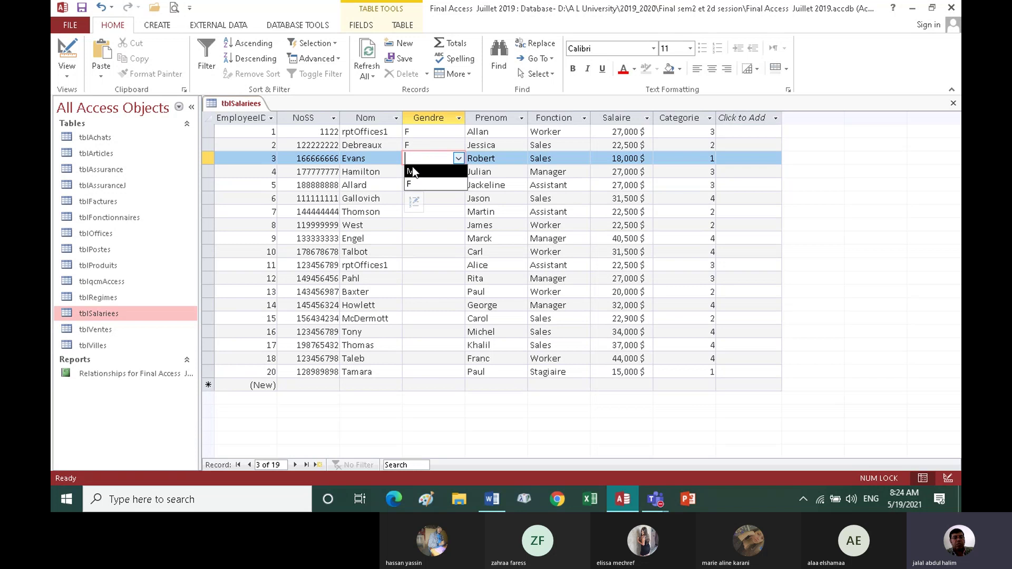
click(412, 171)
Choose F from the Gendre lookup list for EmployeeID 5, 6 and 7.
click(432, 184)
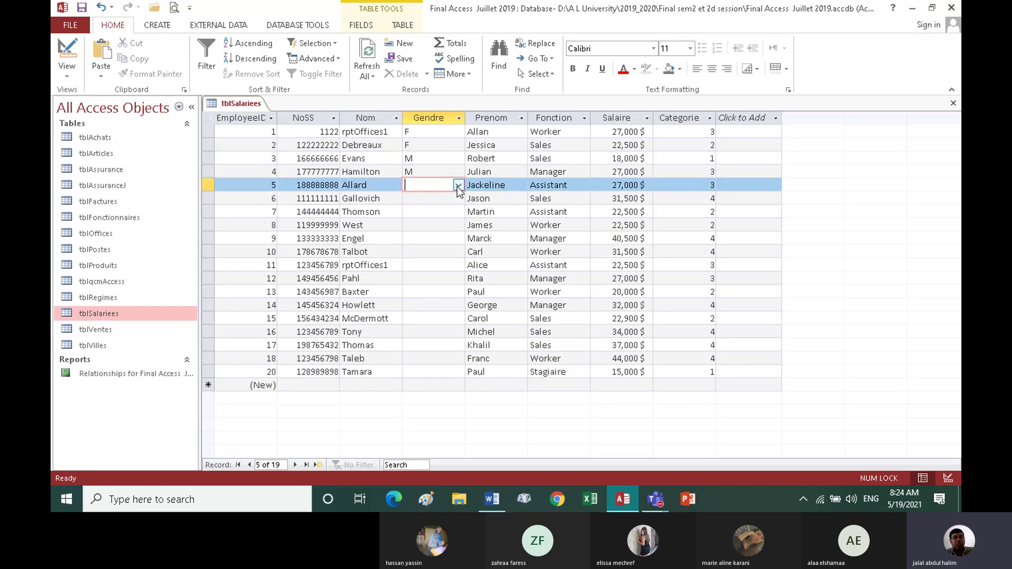
click(458, 185)
click(422, 210)
click(431, 200)
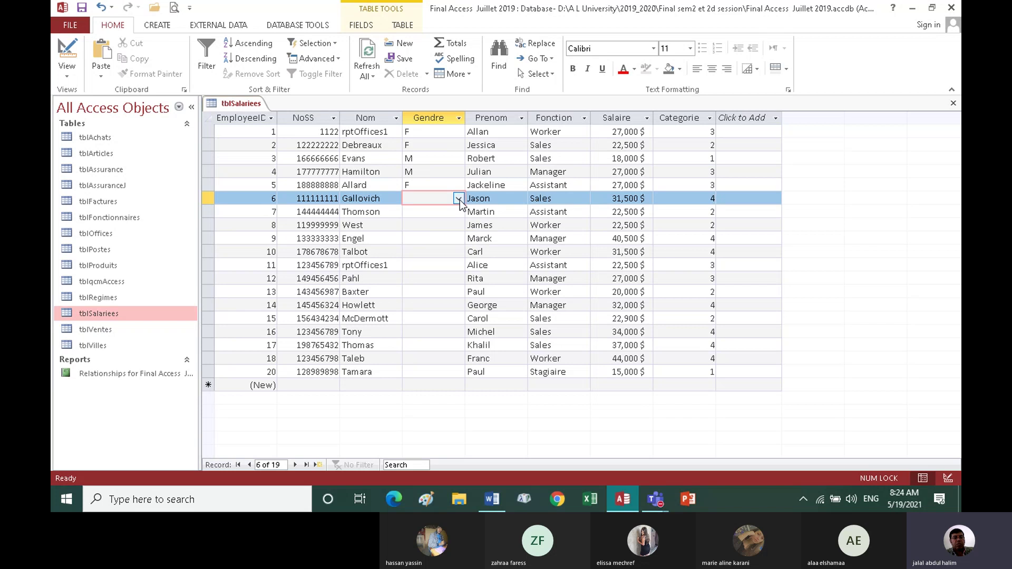
click(459, 200)
click(420, 222)
click(425, 213)
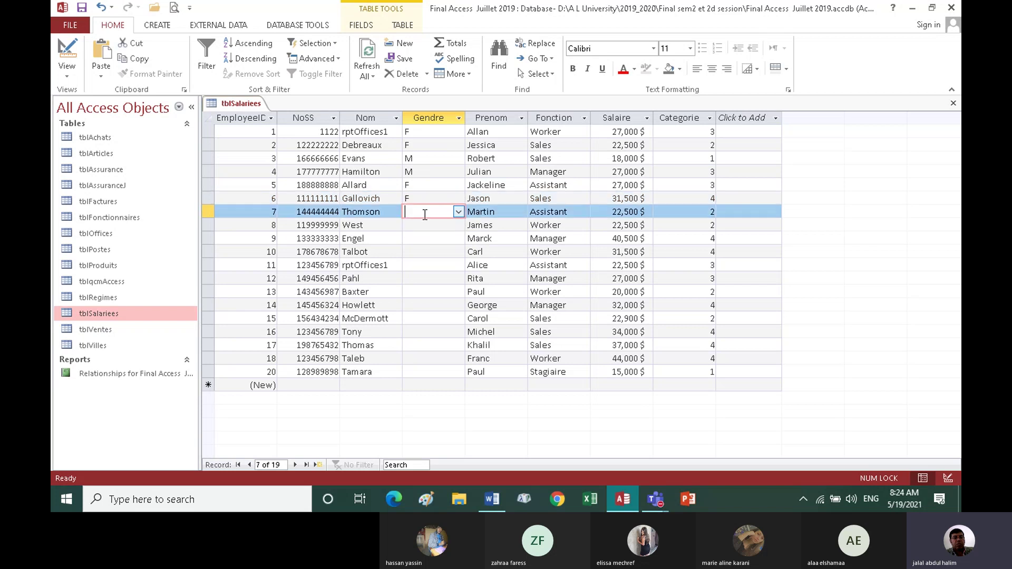
click(459, 211)
click(418, 237)
key(Down)
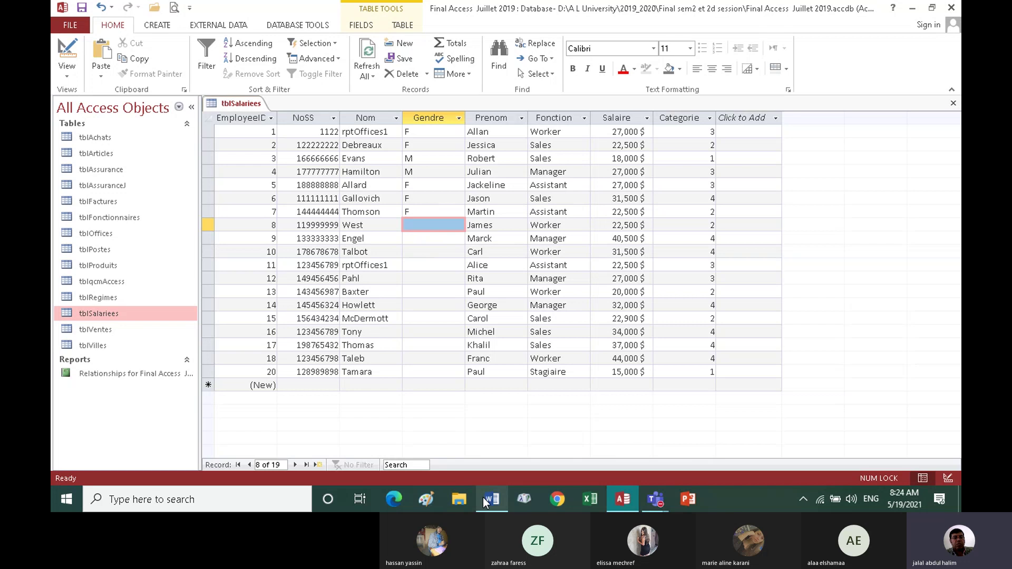
Switch to Word to read task 3 of the exam document, and open the Relationships window back in Access.
mouse_move(490, 503)
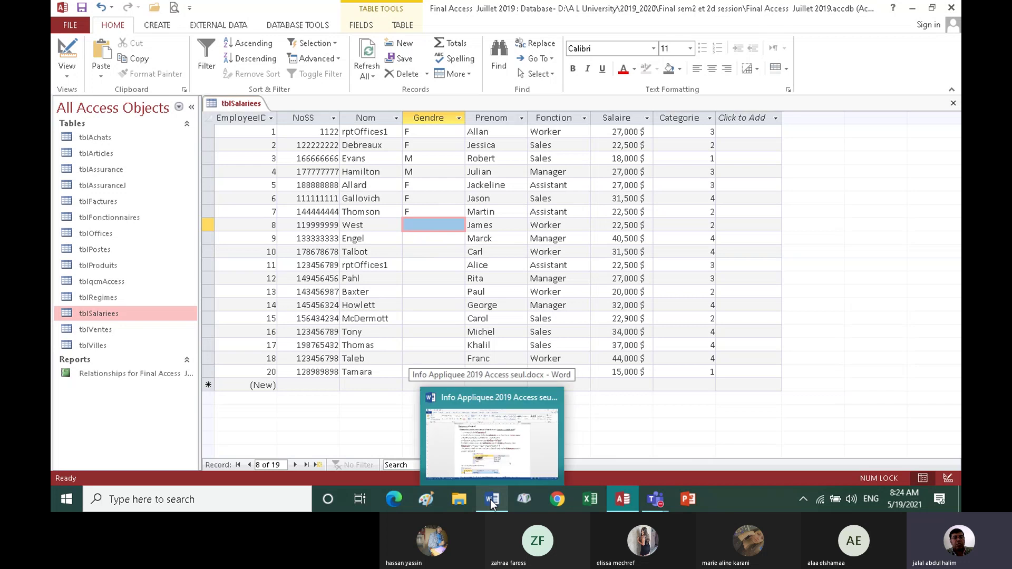
click(490, 504)
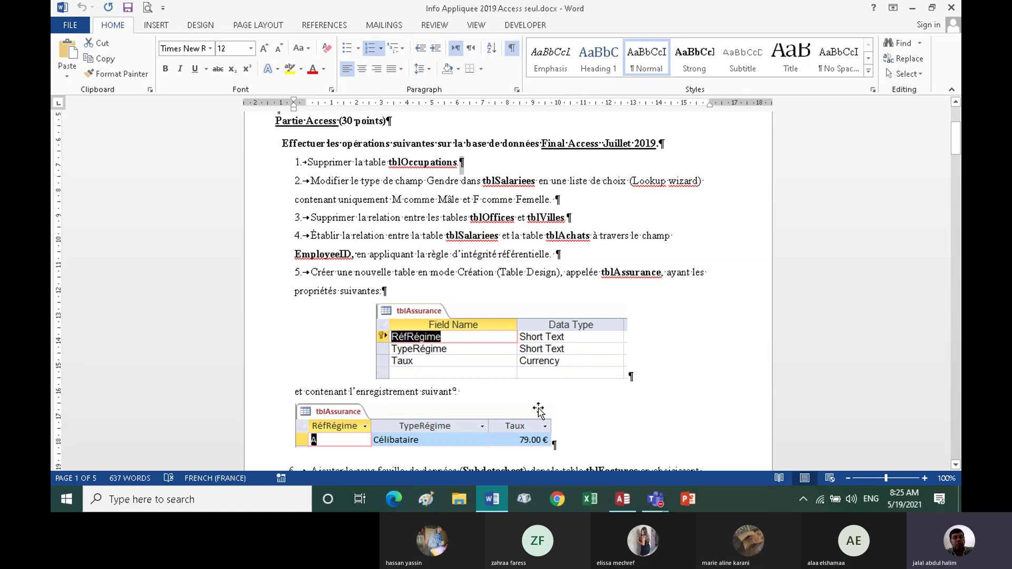
click(623, 504)
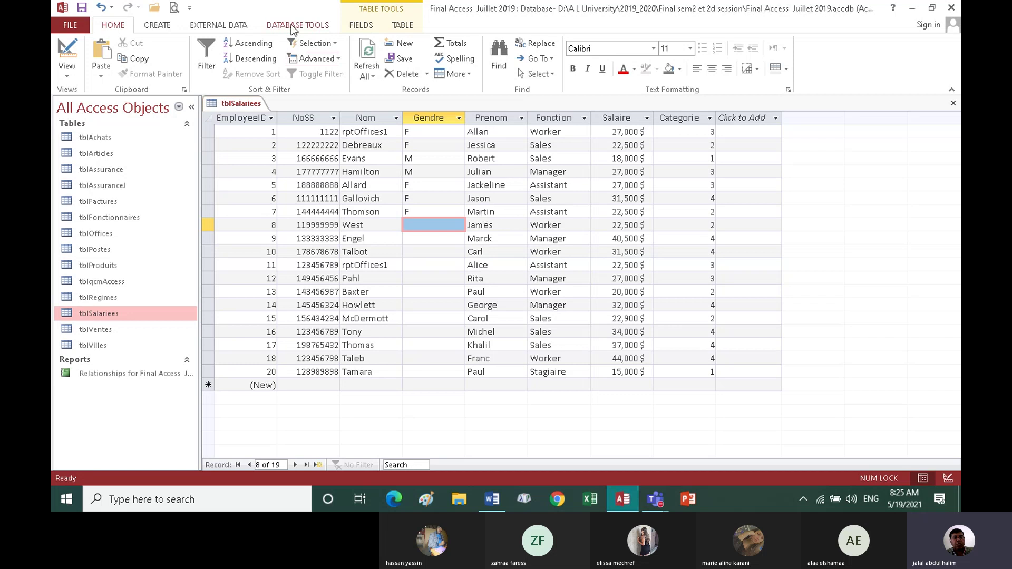
click(291, 25)
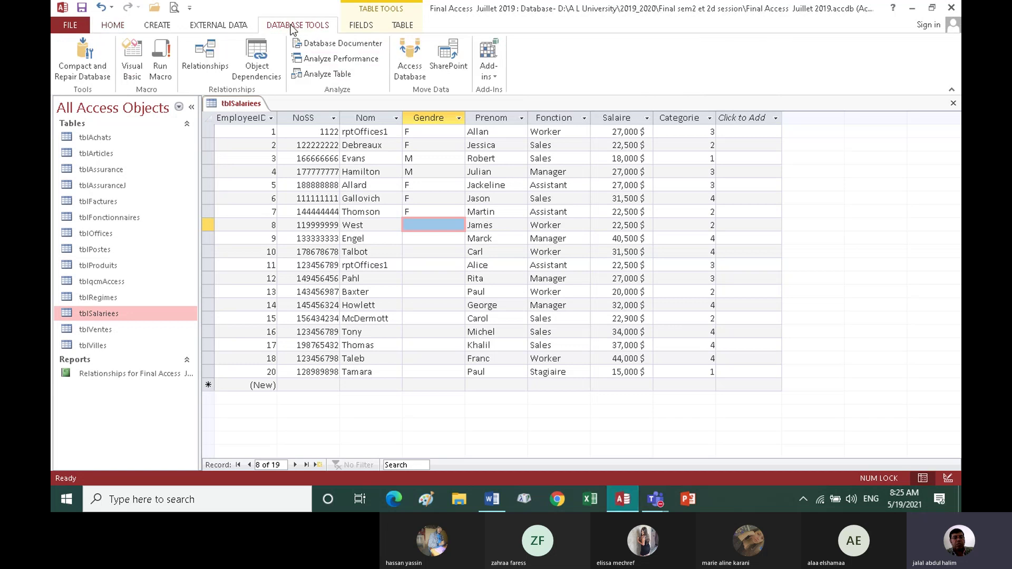
click(220, 61)
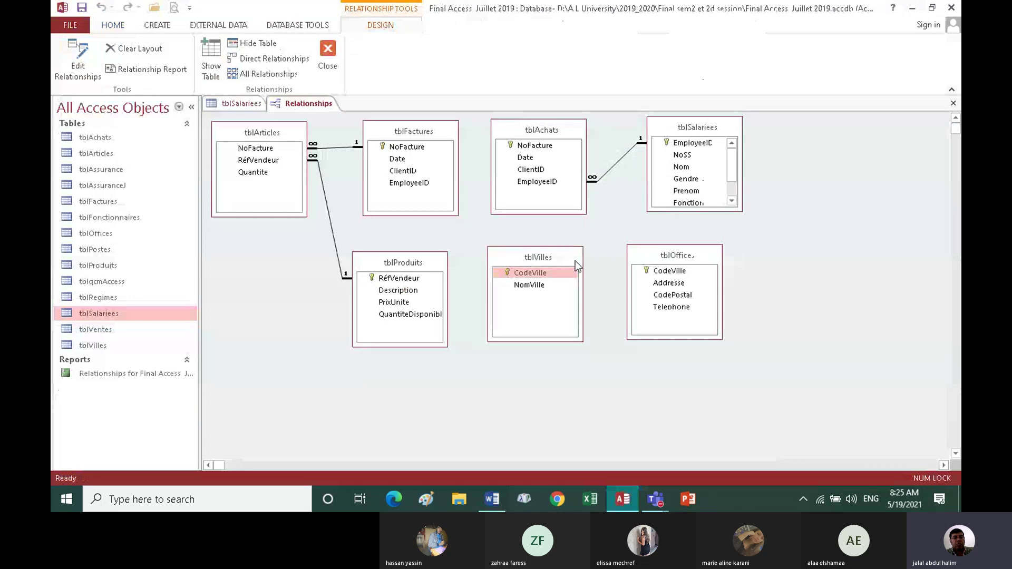
click(492, 504)
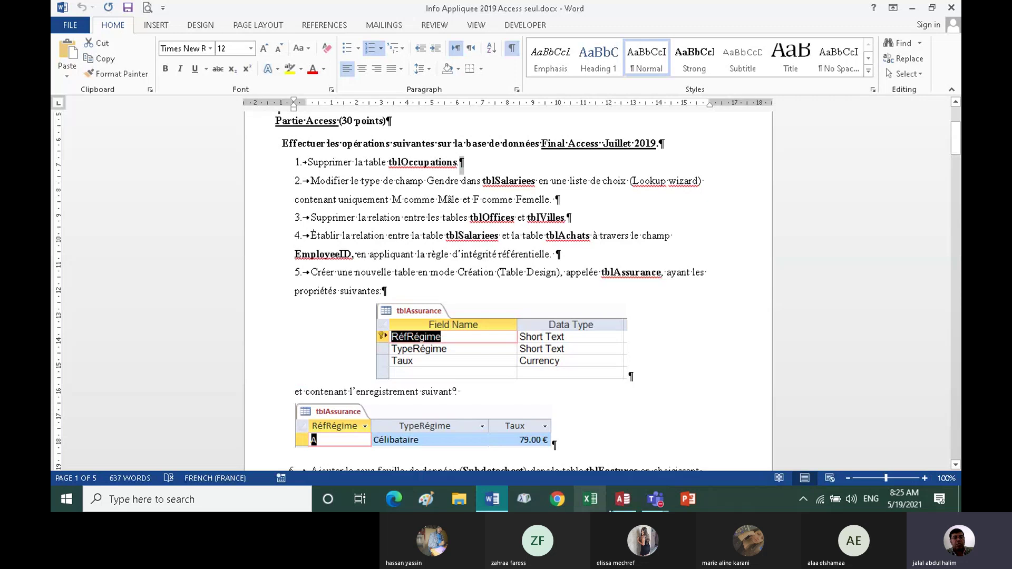
click(620, 501)
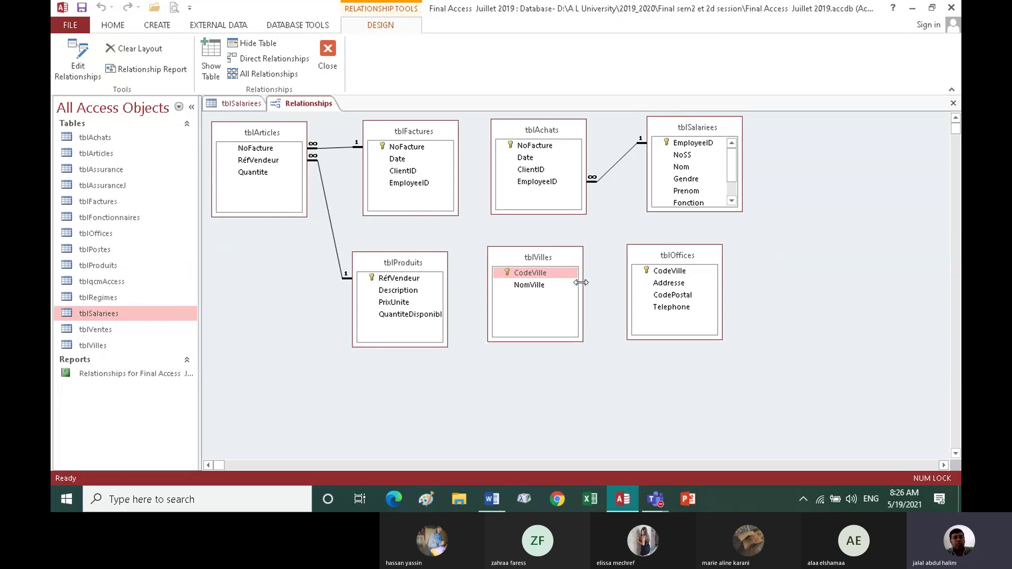
Create a relationship from CodeVille in tblVilles to CodeVille in tblOffices without enforcing referential integrity.
click(551, 275)
drag(548, 273, 656, 271)
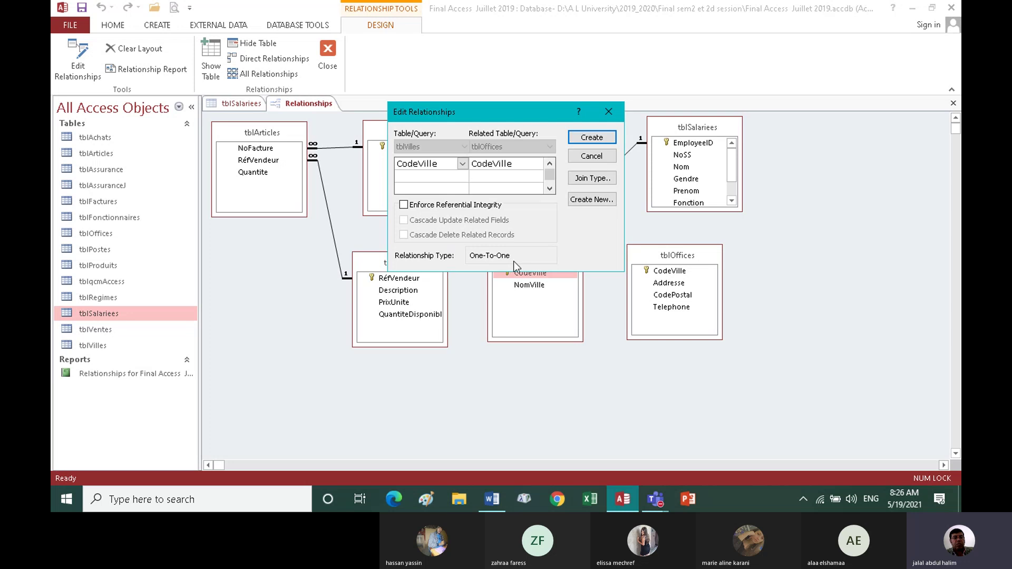
click(587, 138)
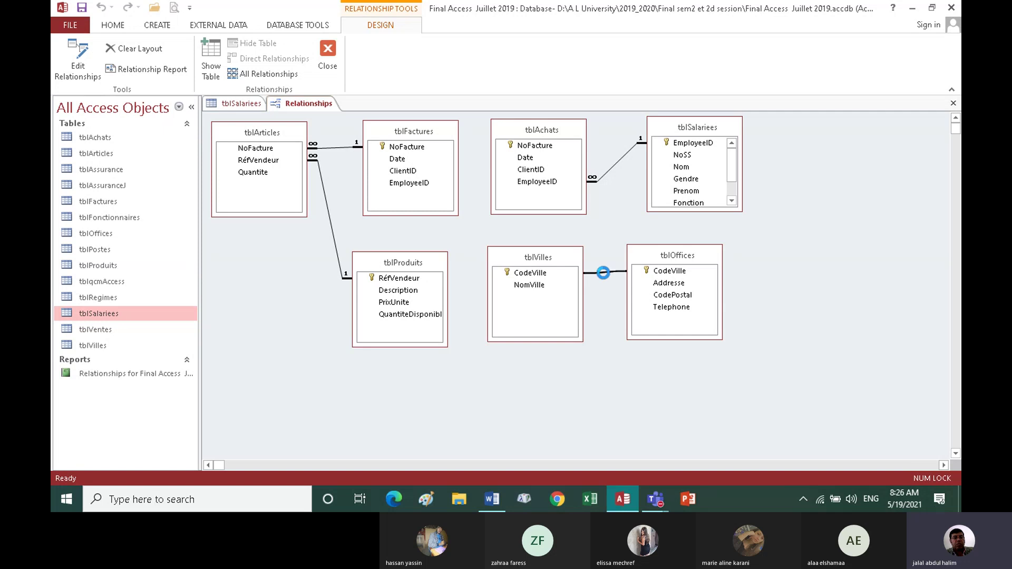
double_click(603, 273)
click(592, 136)
Delete the relationship between tblVilles and tblOffices.
right_click(604, 273)
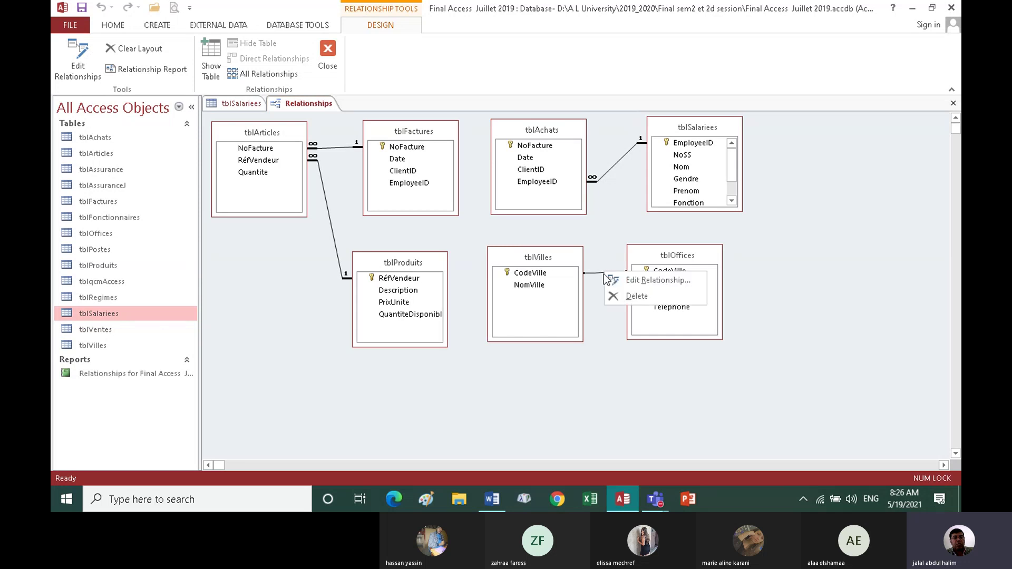
click(638, 296)
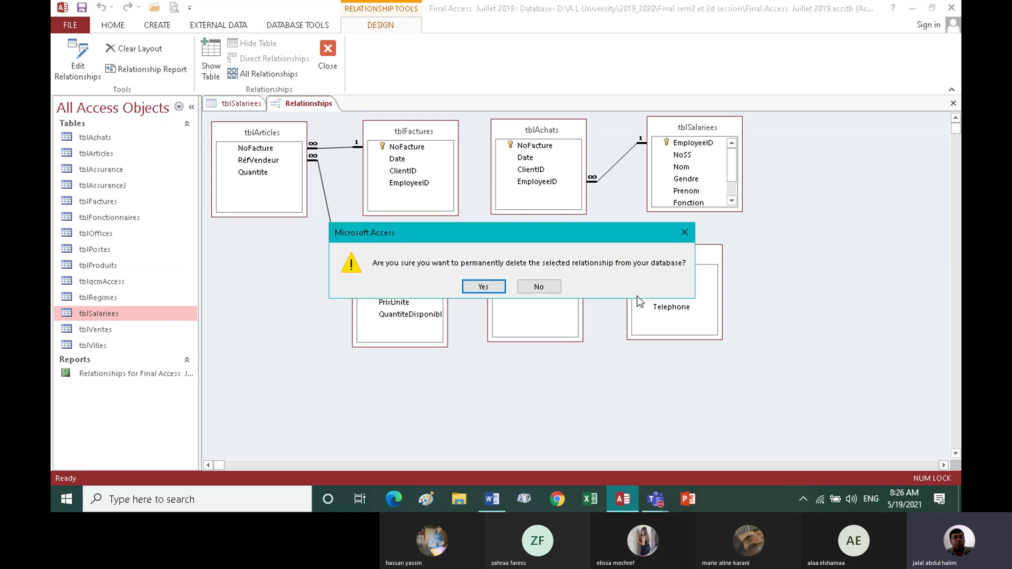
click(492, 288)
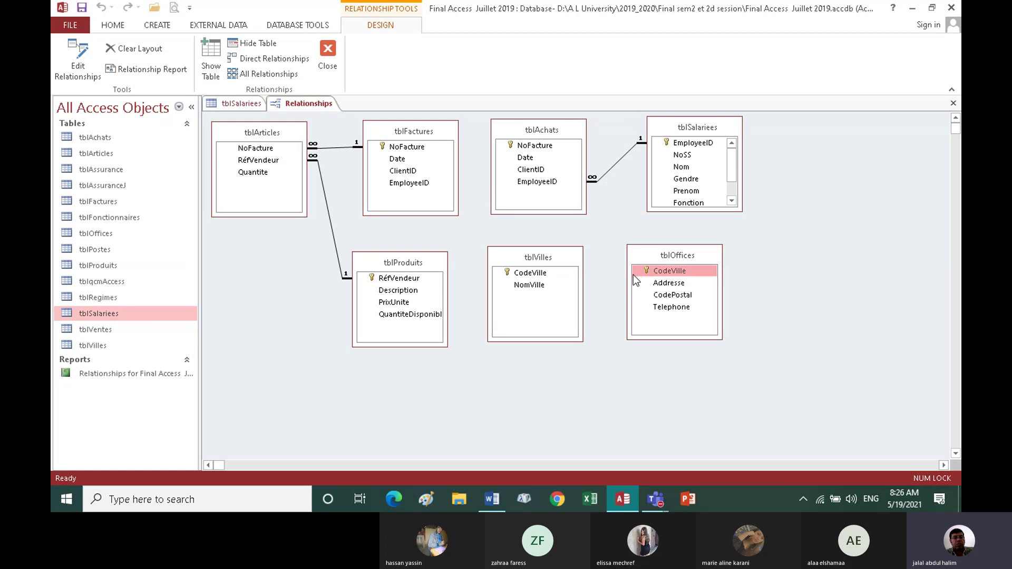
drag(639, 272, 593, 300)
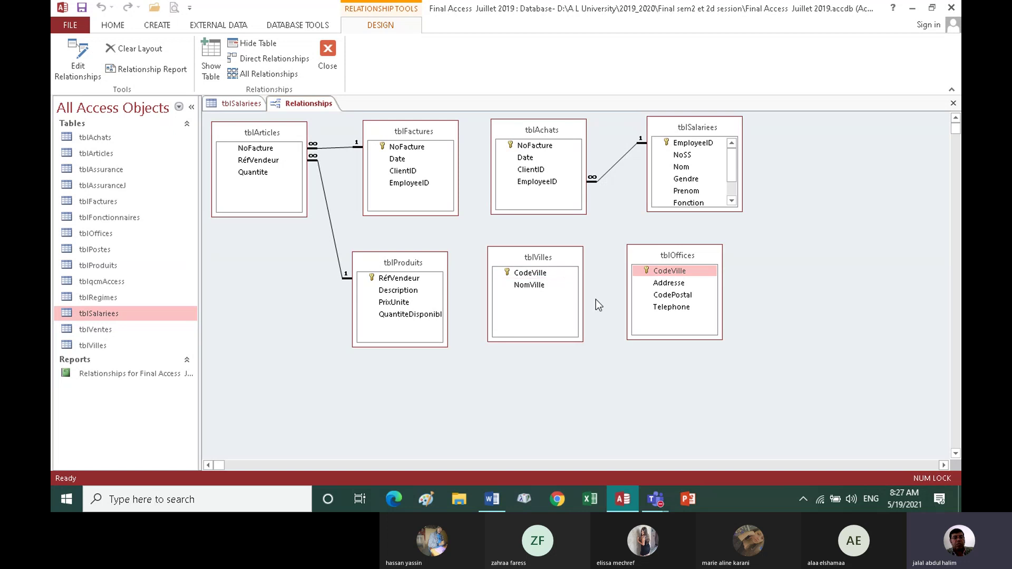
drag(644, 271, 544, 278)
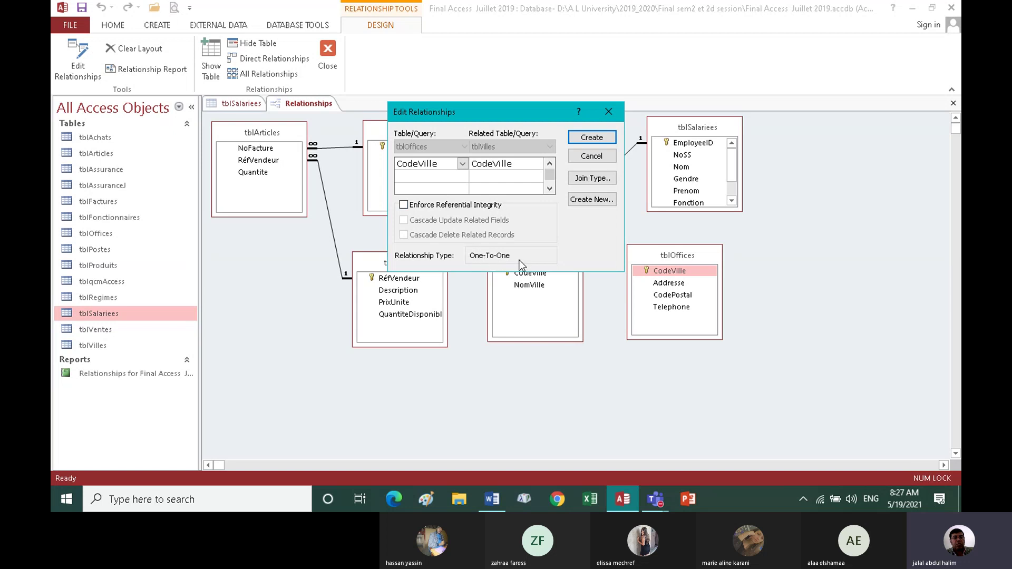
click(584, 157)
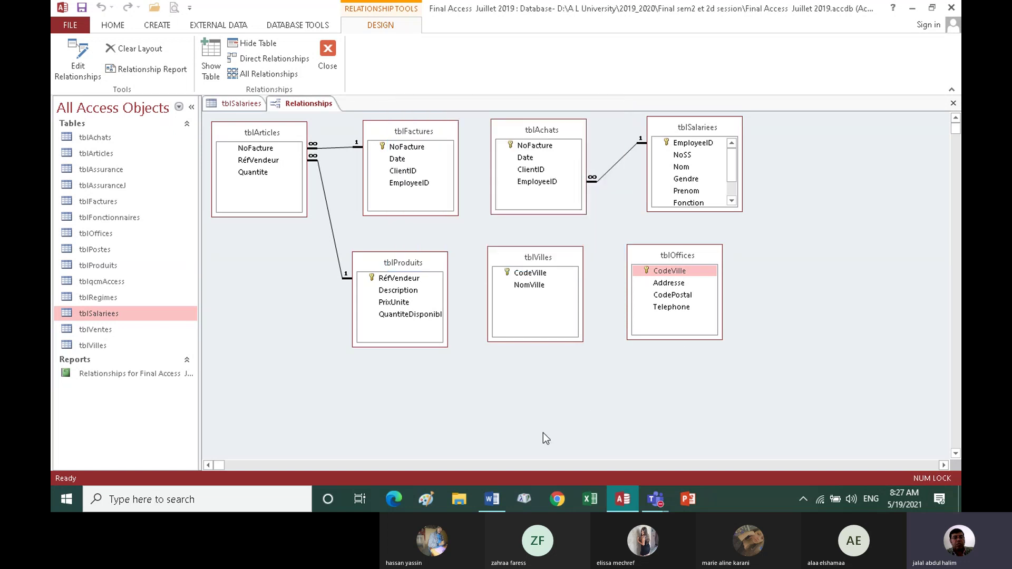
Check task 4 in the Word exam document, then try to delete the relationship between tblAchats and tblSalariees in Access.
click(492, 499)
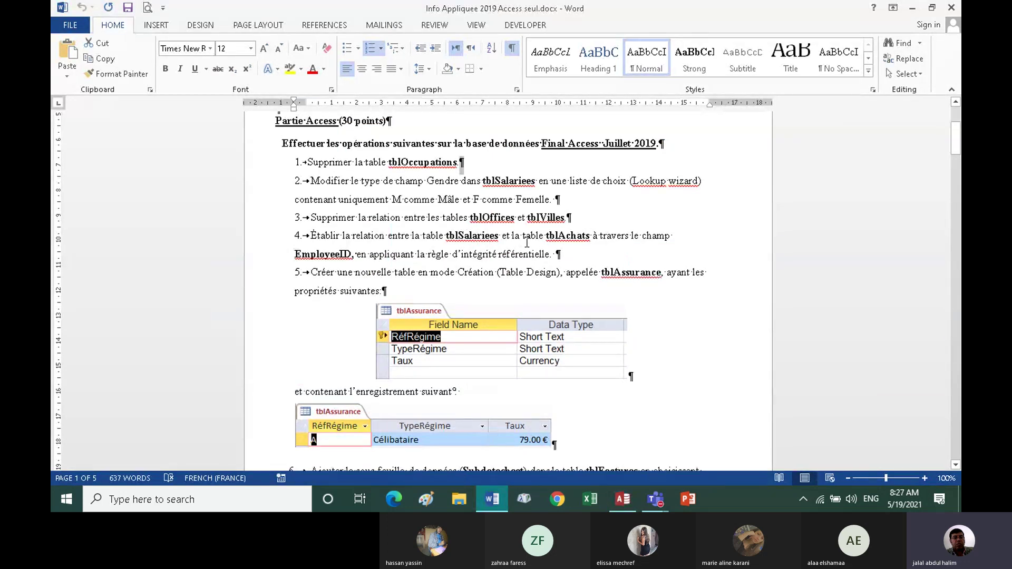
click(624, 500)
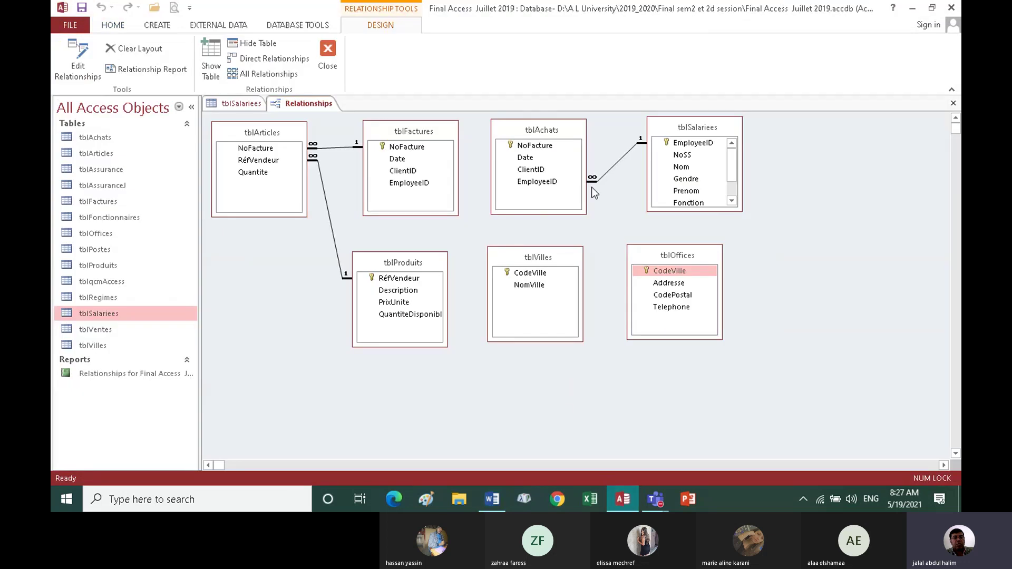
click(614, 165)
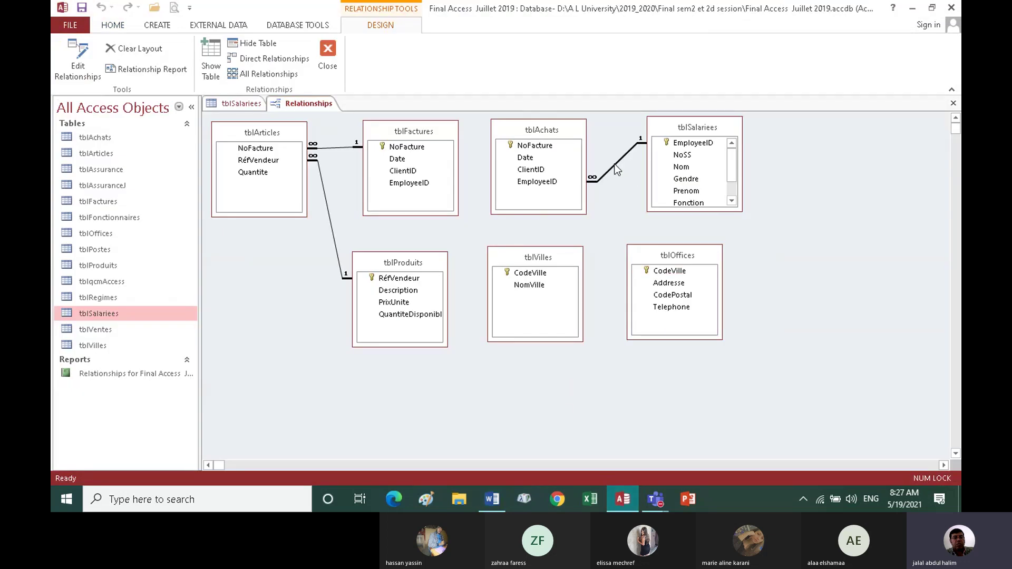
right_click(615, 164)
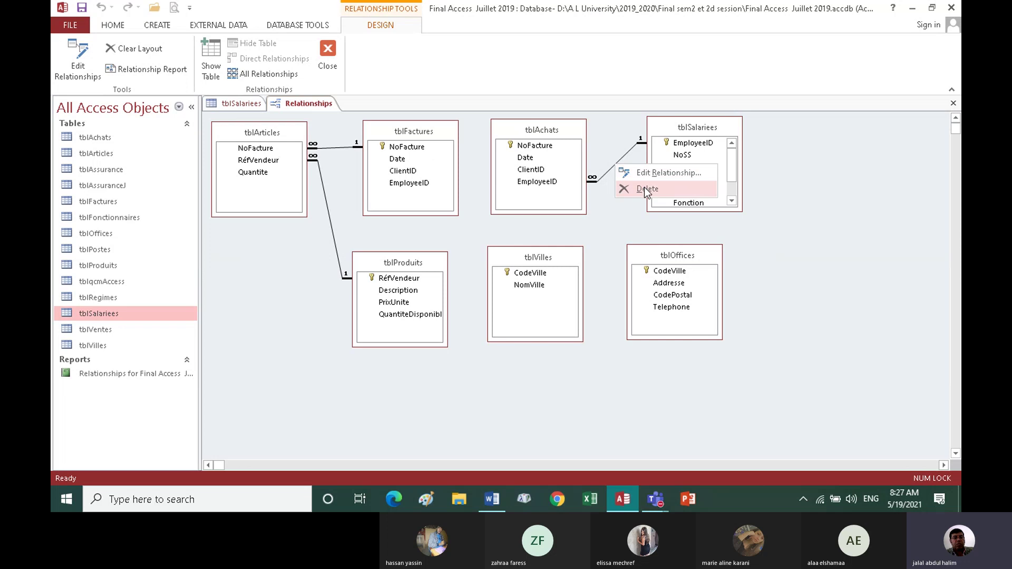
click(644, 188)
click(491, 289)
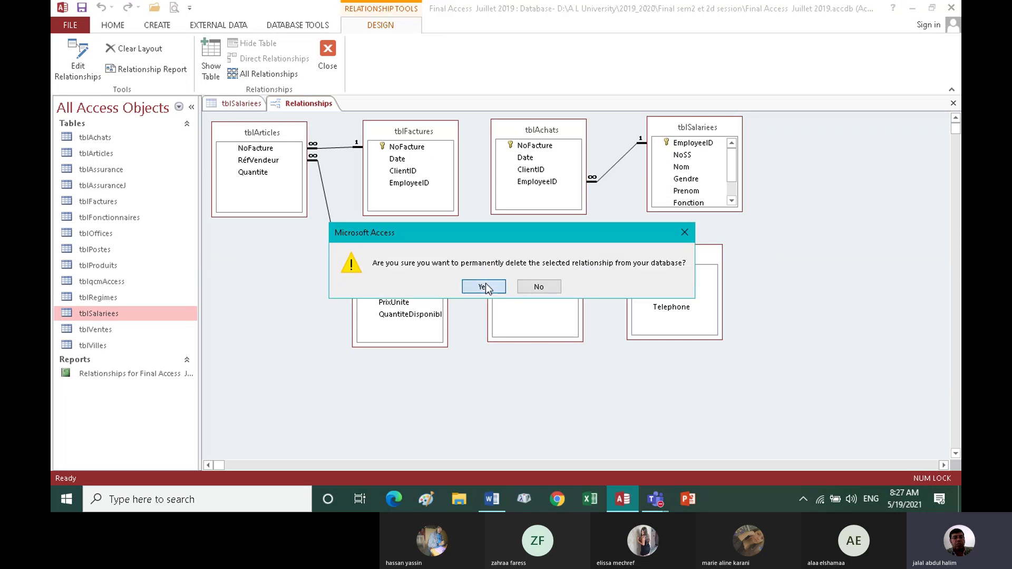
click(484, 286)
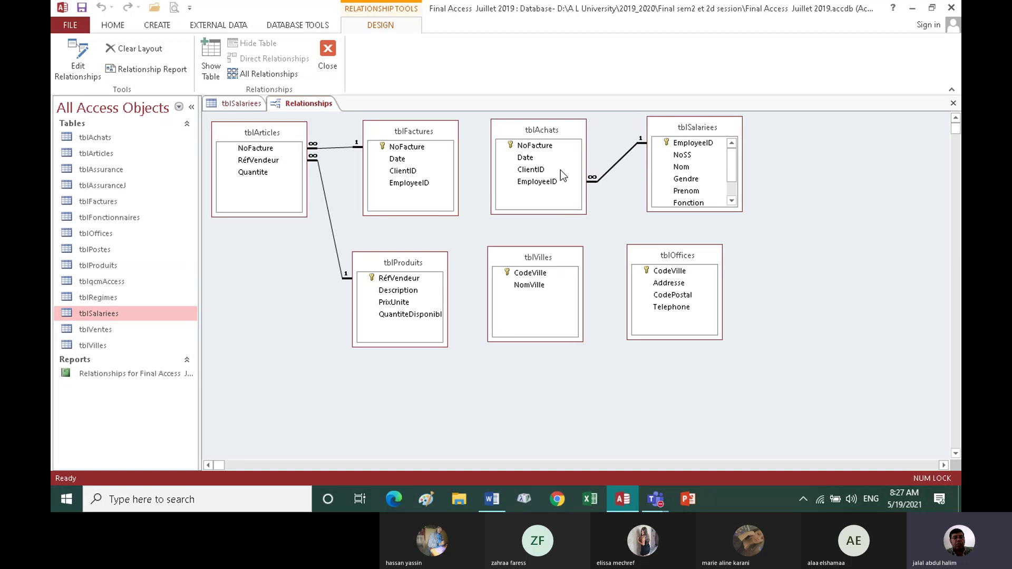
Close the tblSalariees table and save its layout changes.
right_click(249, 106)
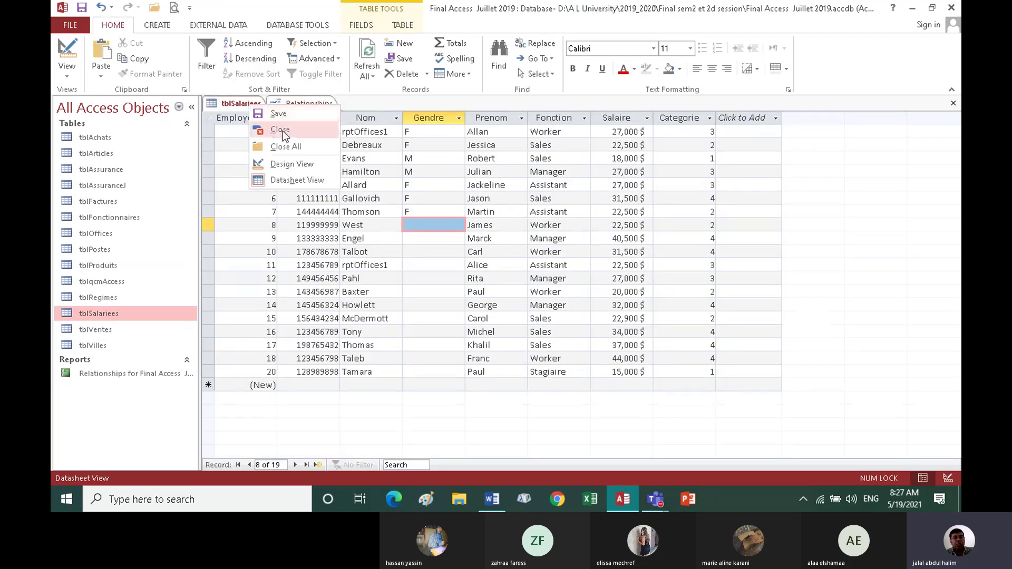
click(281, 130)
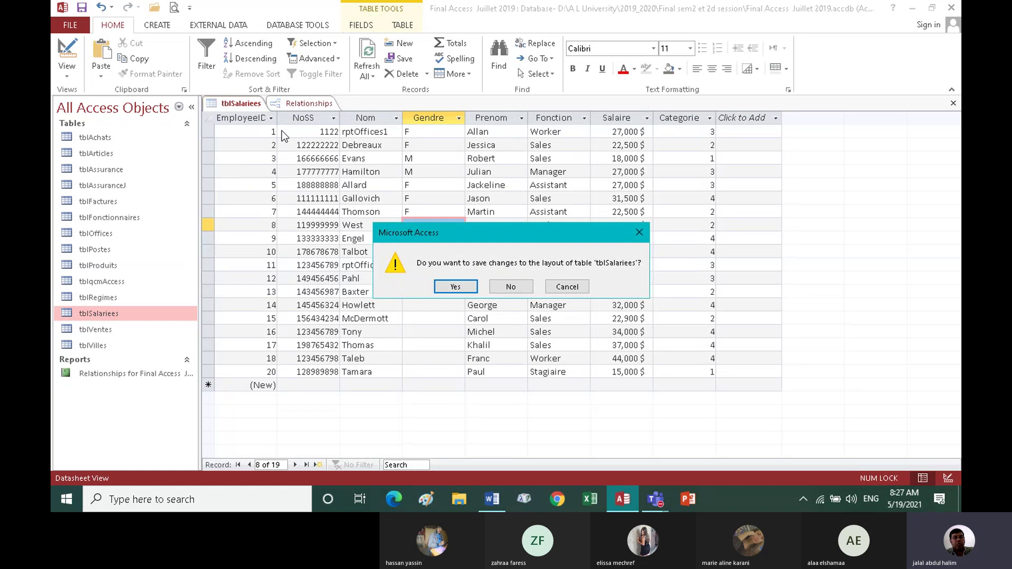
click(452, 287)
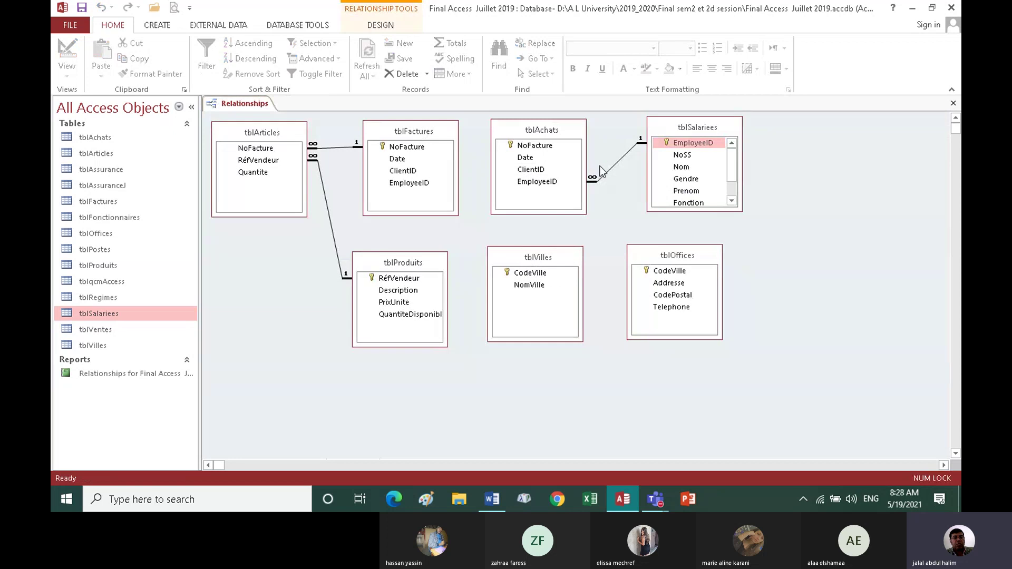
Delete the relationship between tblAchats and tblSalariees.
click(615, 163)
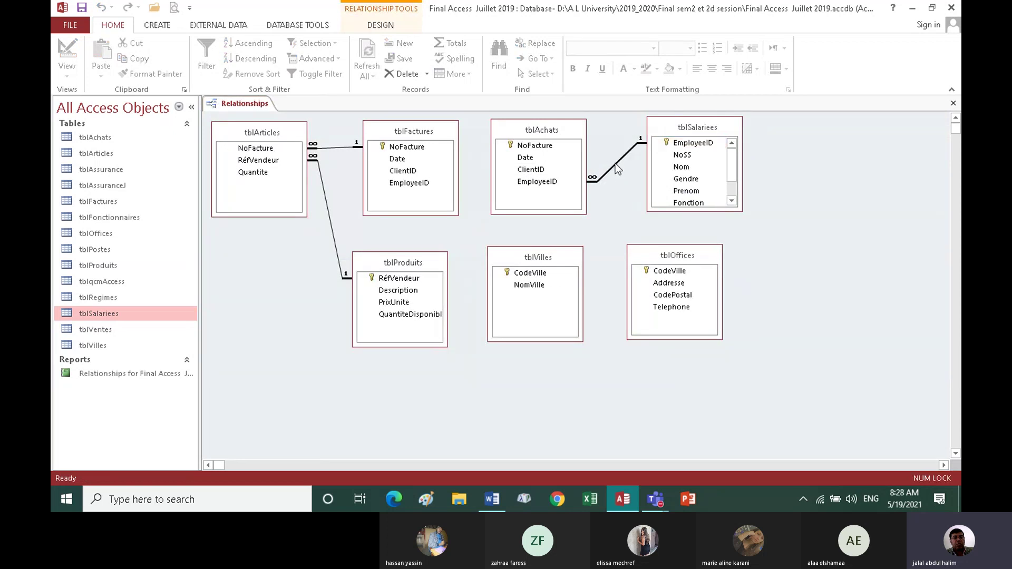
right_click(616, 163)
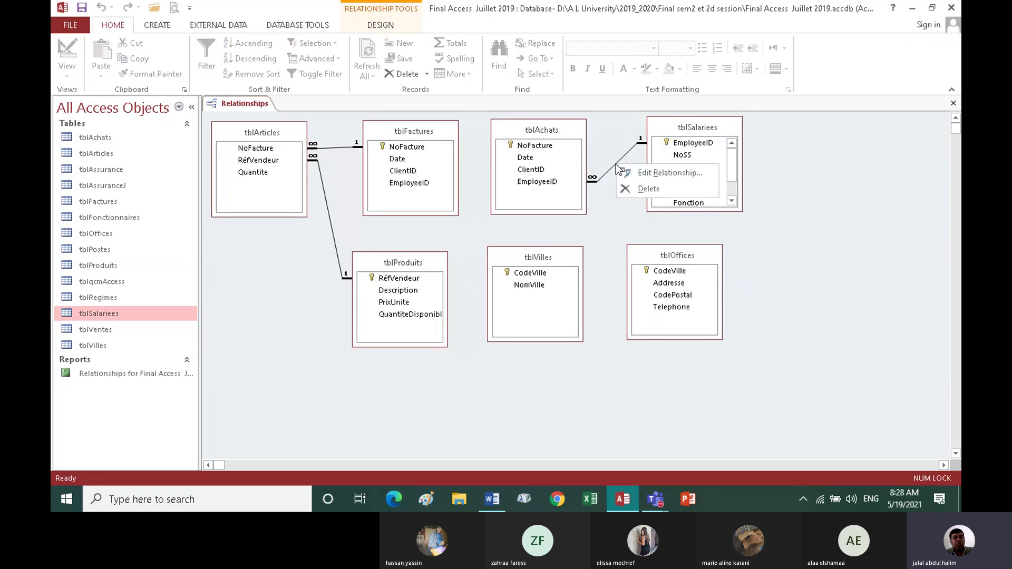
click(643, 188)
click(500, 285)
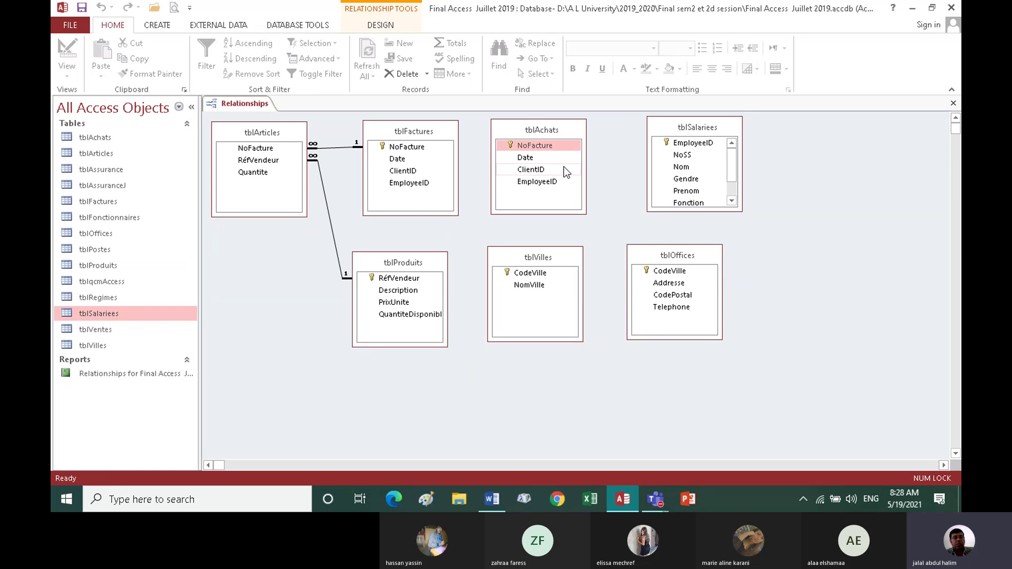
Hide the tblAchats and tblSalariees tables from the Relationships layout.
click(381, 27)
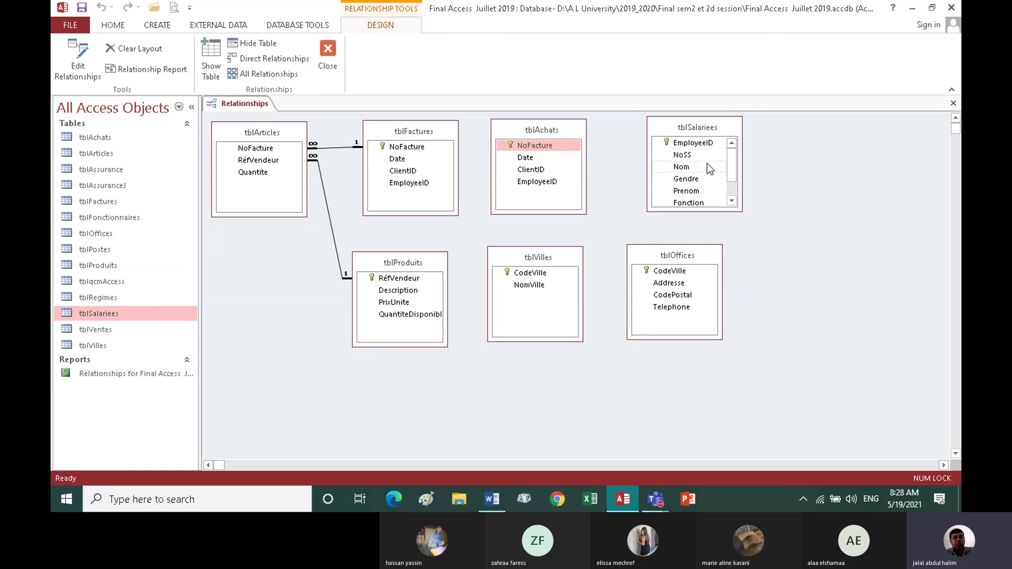
click(258, 45)
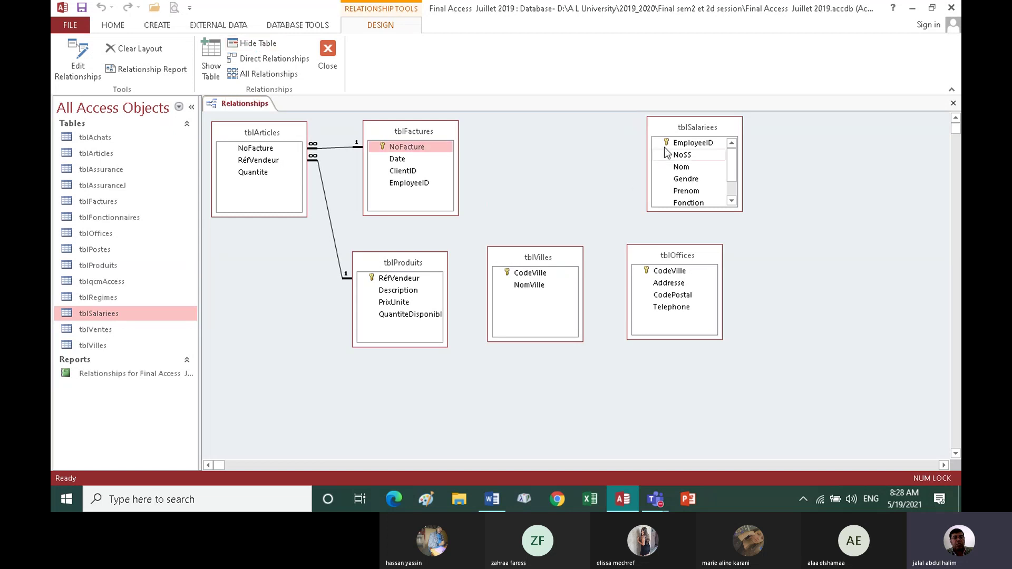
click(670, 131)
click(256, 43)
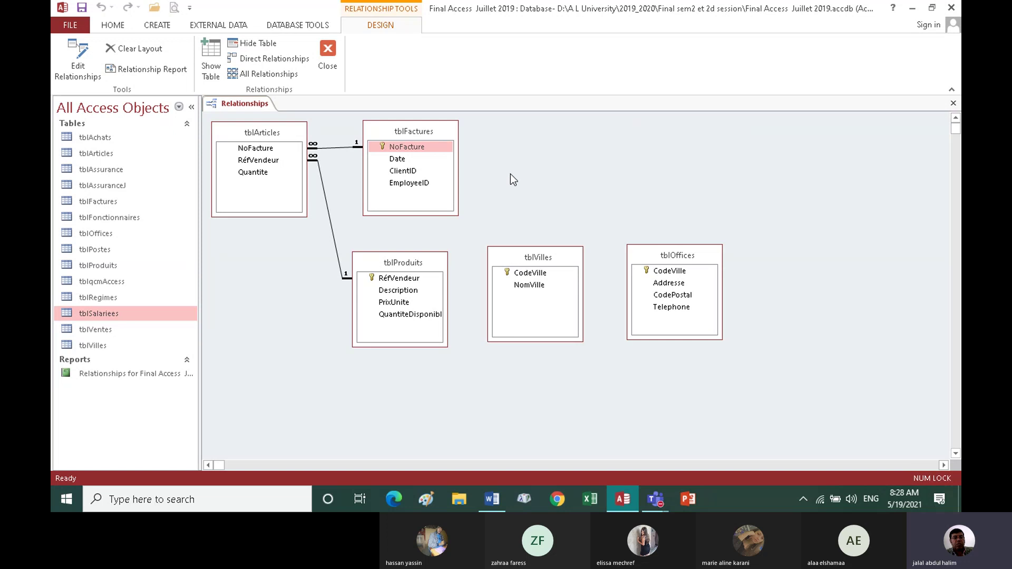
Add tblAchats and tblSalariees back to the Relationships layout.
click(211, 55)
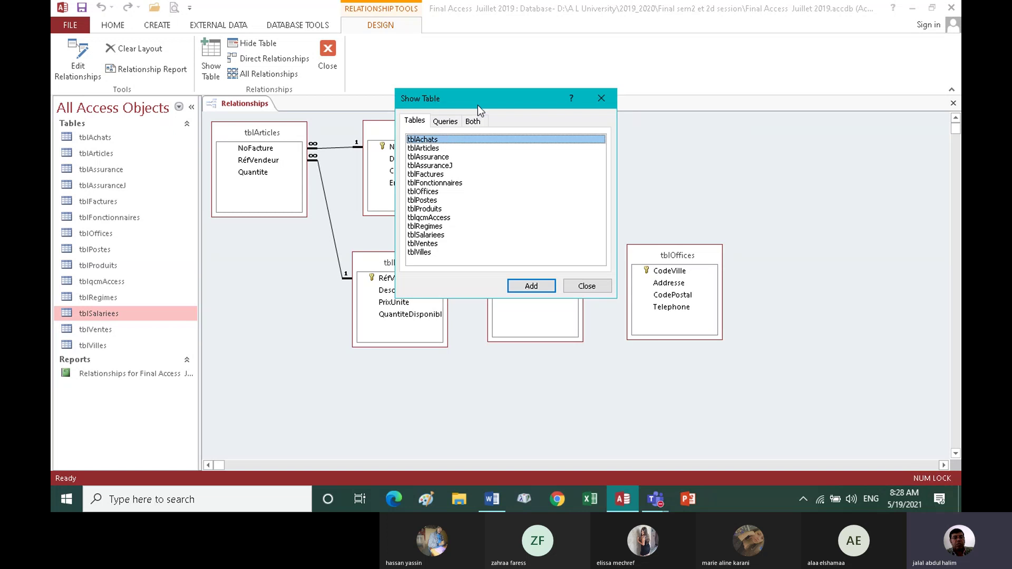
double_click(433, 235)
drag(488, 95, 303, 201)
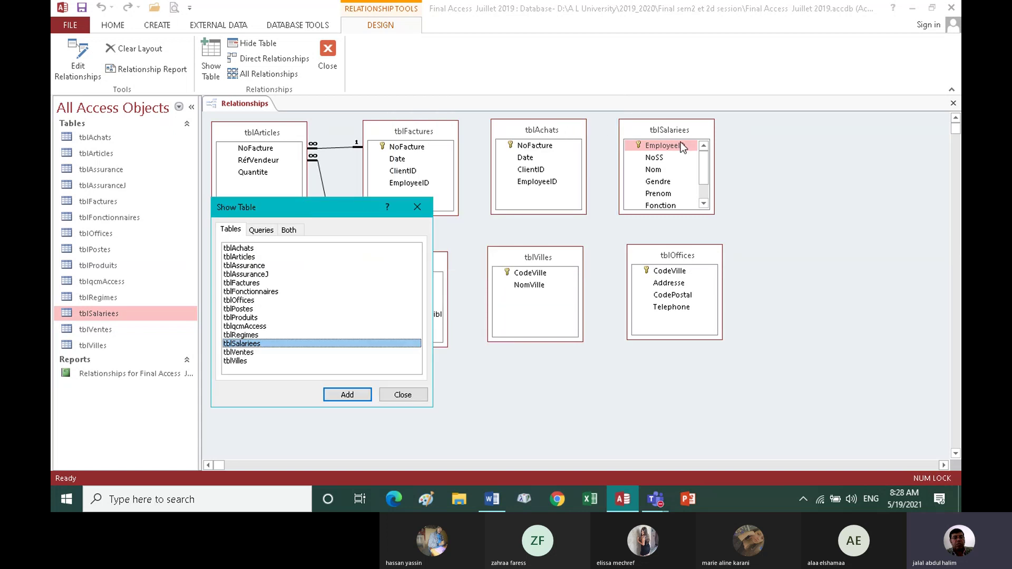
click(417, 207)
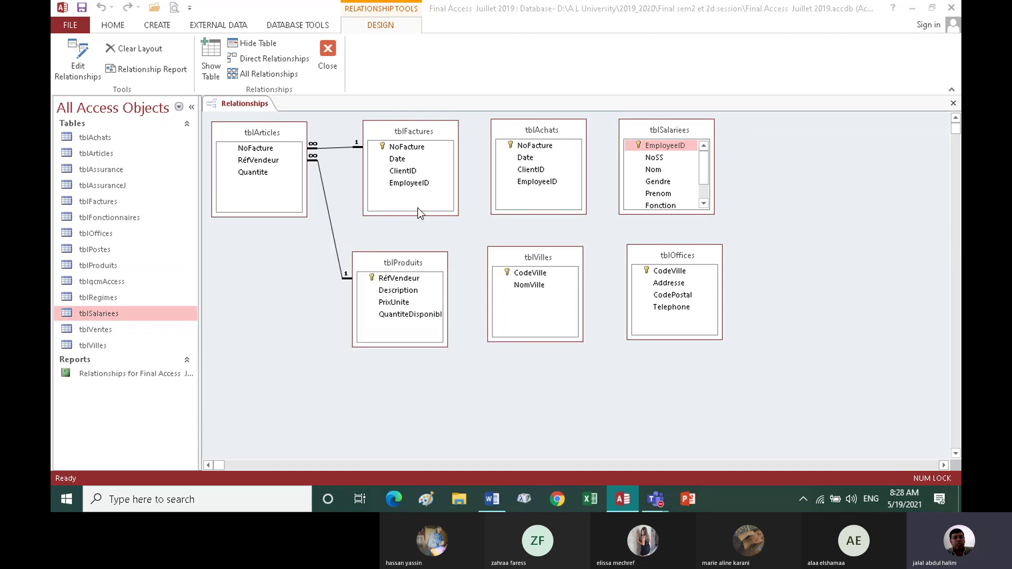
Relate tblSalariees to tblAchats through the EmployeeID field, enforcing referential integrity.
click(493, 498)
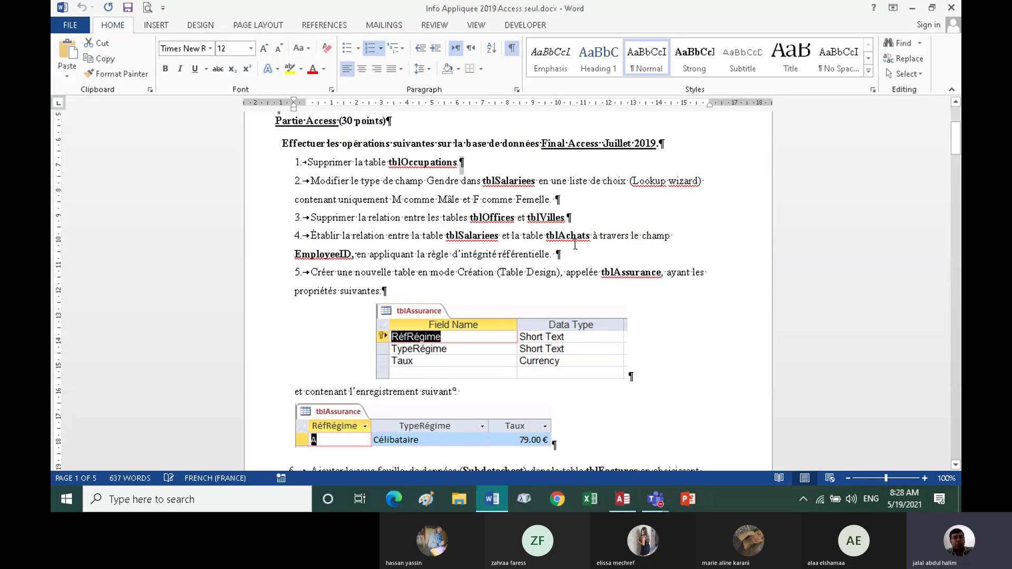
click(628, 499)
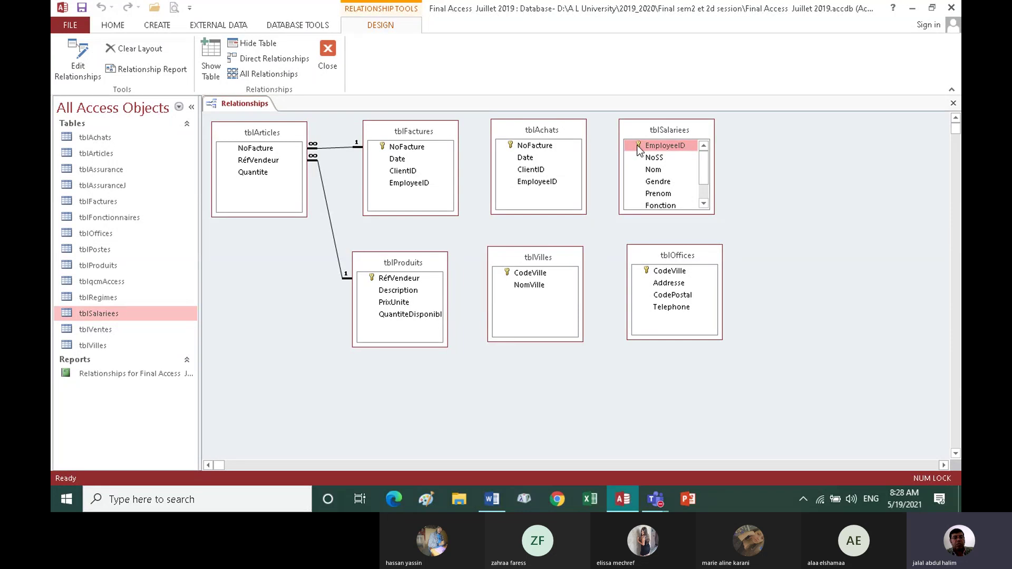
drag(636, 145, 537, 182)
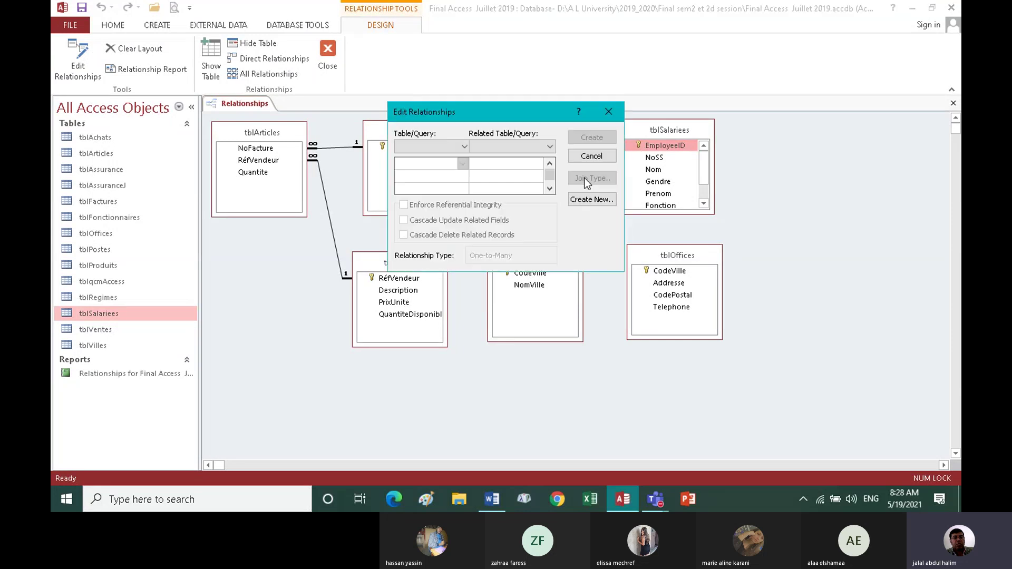
click(609, 112)
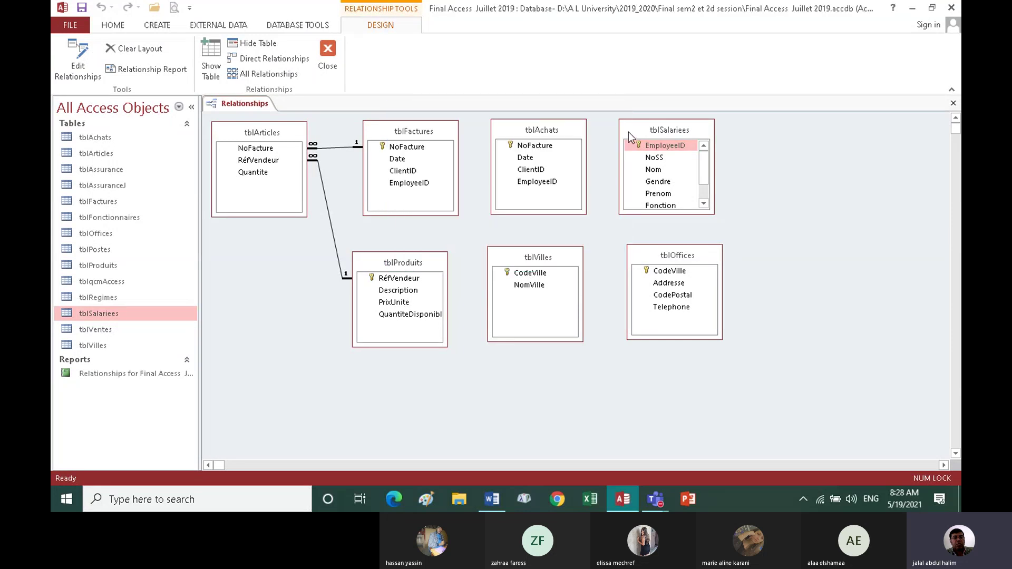
drag(643, 150, 548, 185)
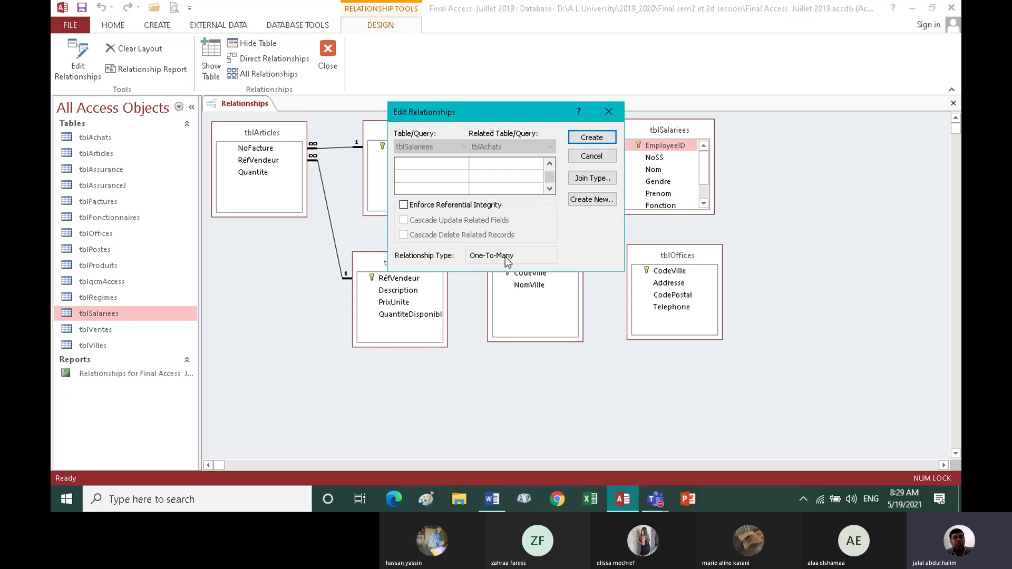
click(404, 205)
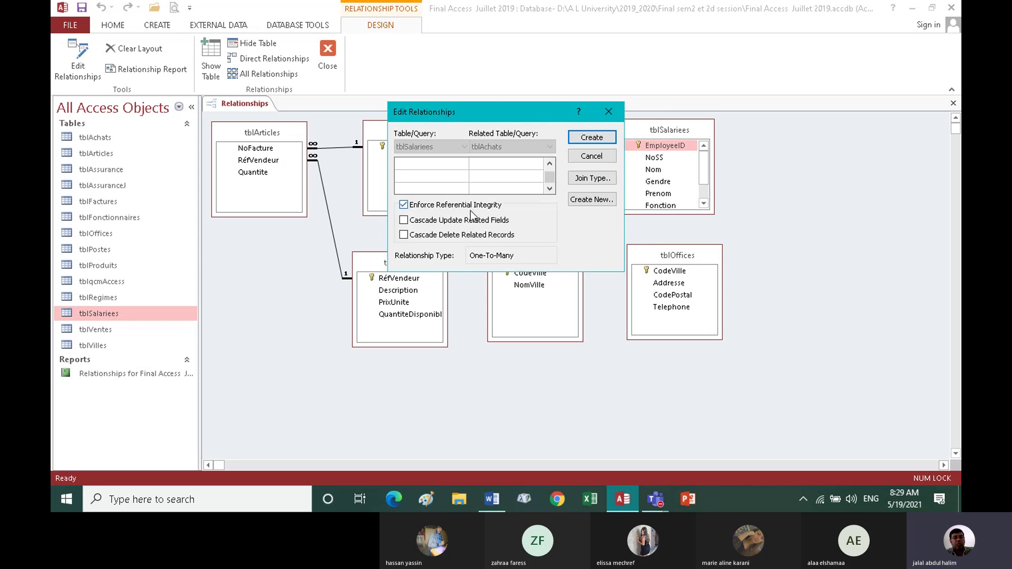
click(578, 138)
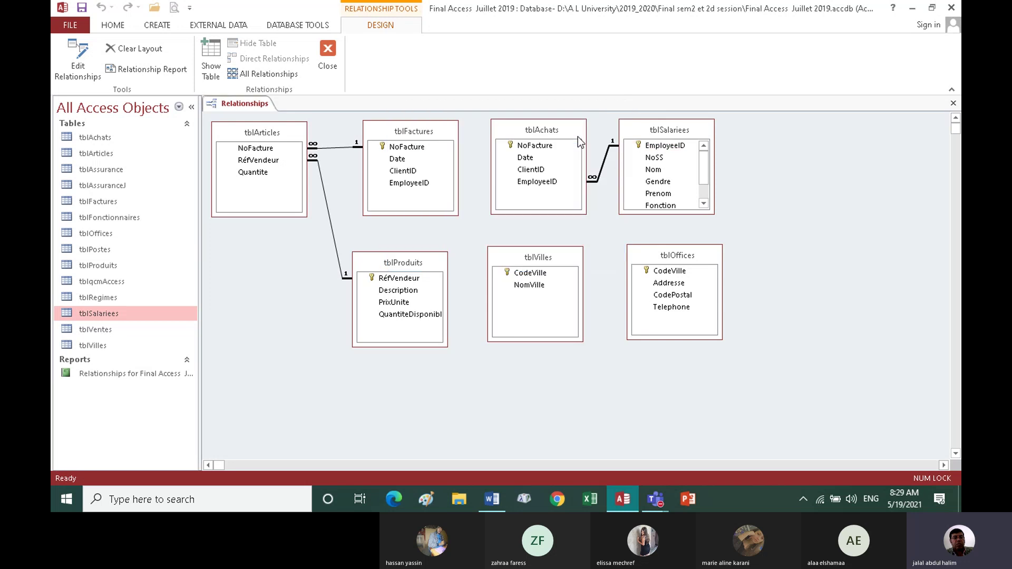
Move the tblSalariees table farther away from tblAchats, and close the Relationships window with its layout changes saved.
click(652, 132)
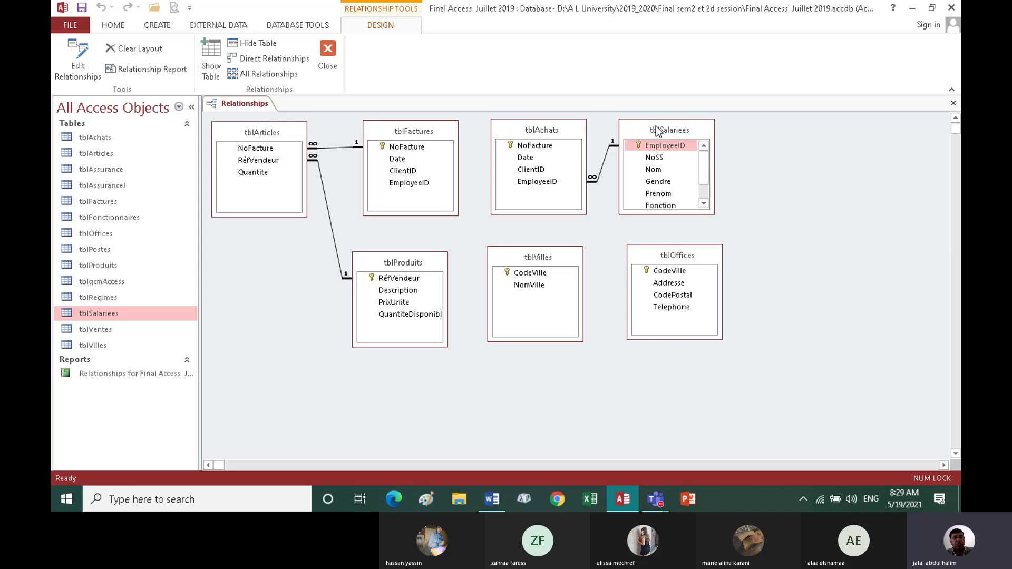
drag(656, 132, 689, 131)
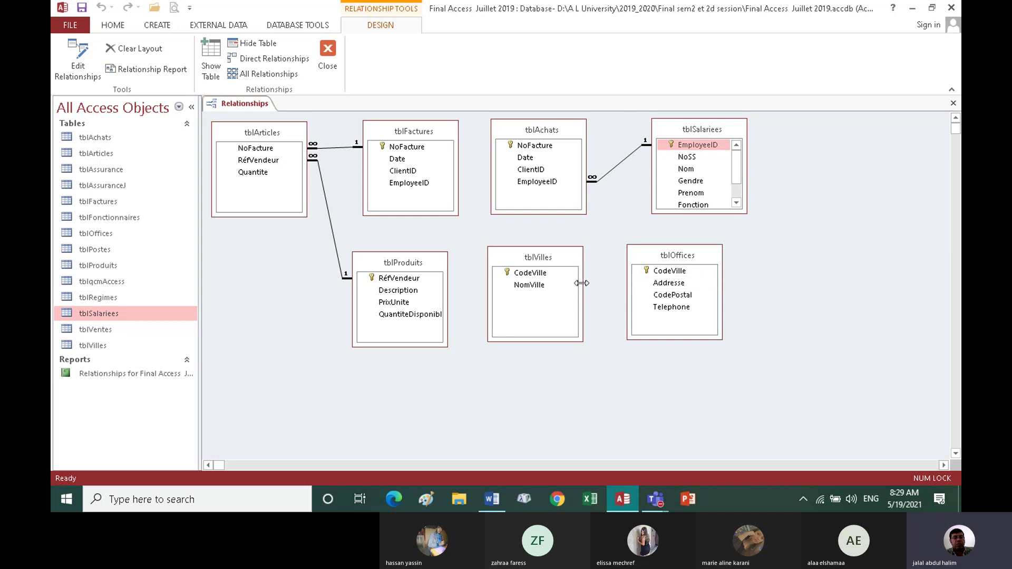
click(326, 51)
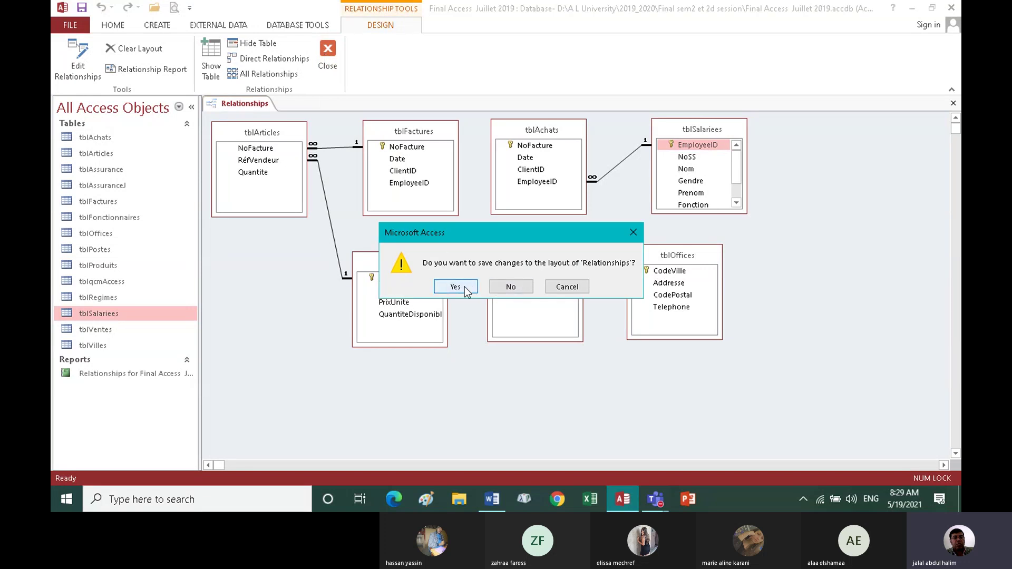
click(457, 288)
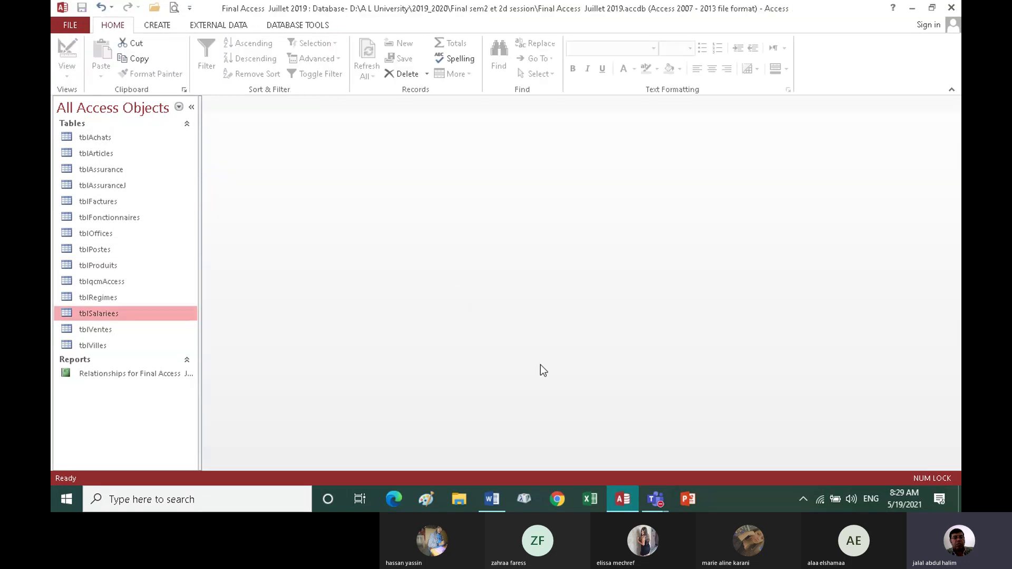
Switch to the Word exam document and copy the table name tblAssurance from question 5.
click(492, 495)
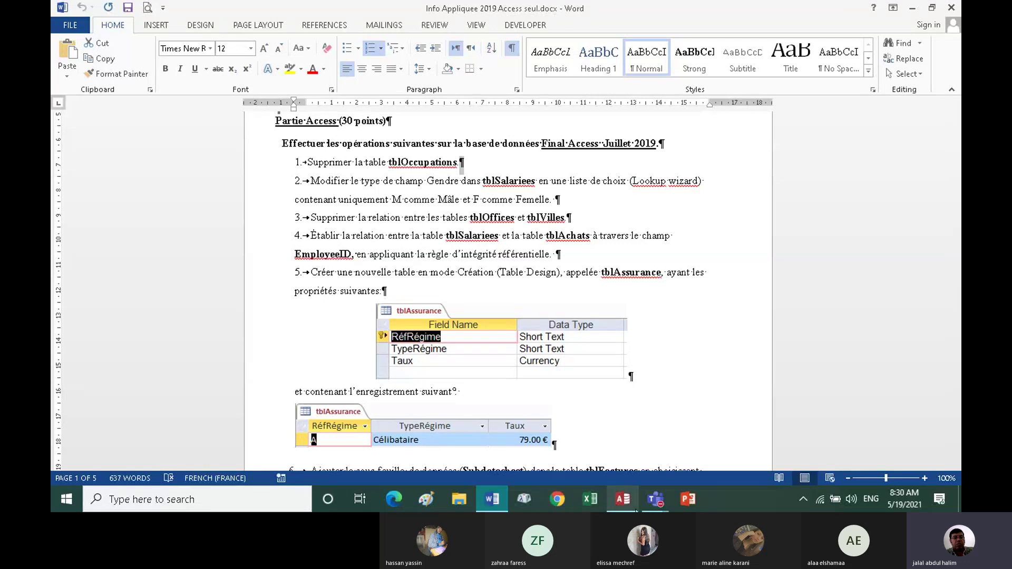
click(626, 273)
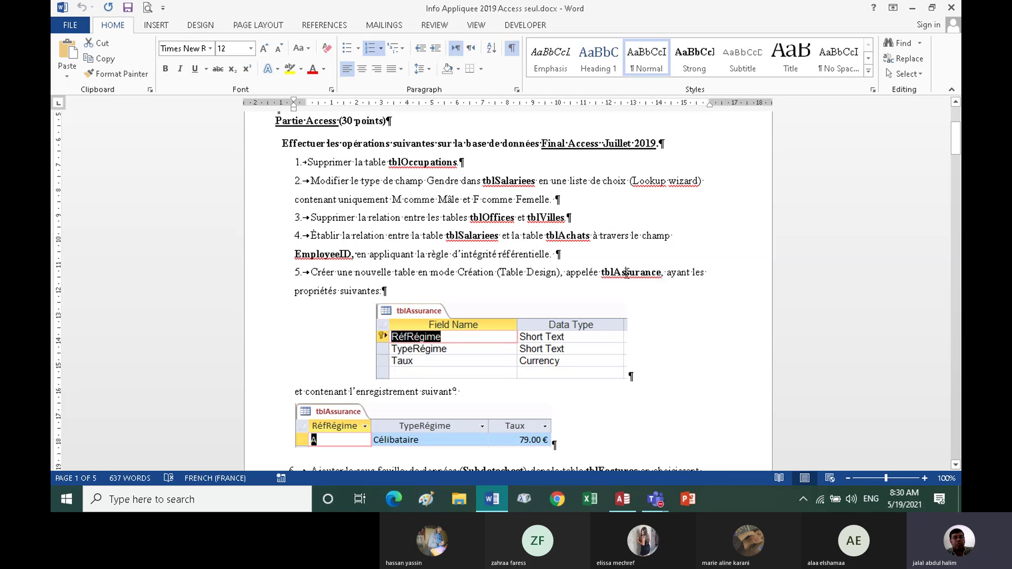
double_click(626, 273)
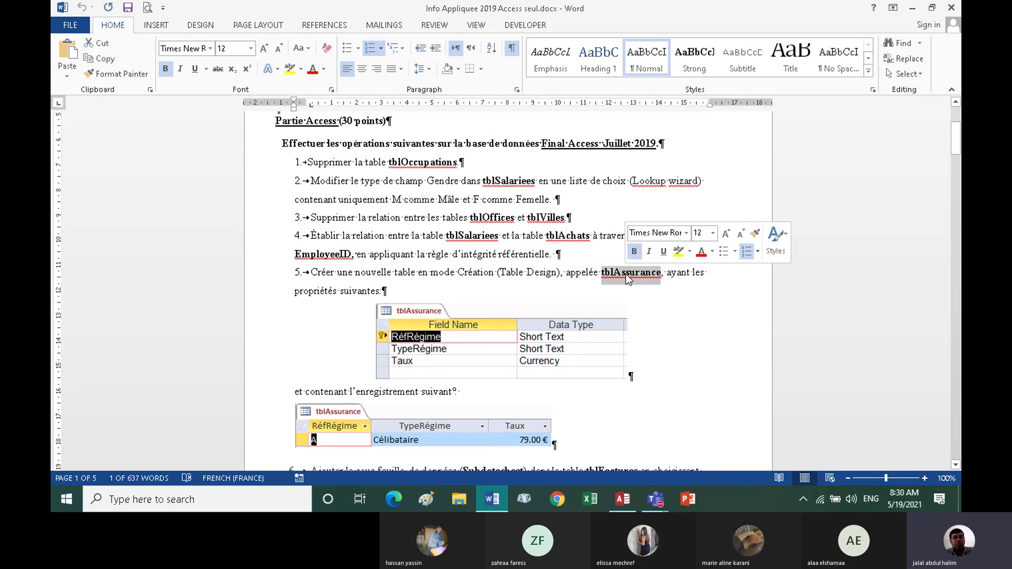
click(106, 63)
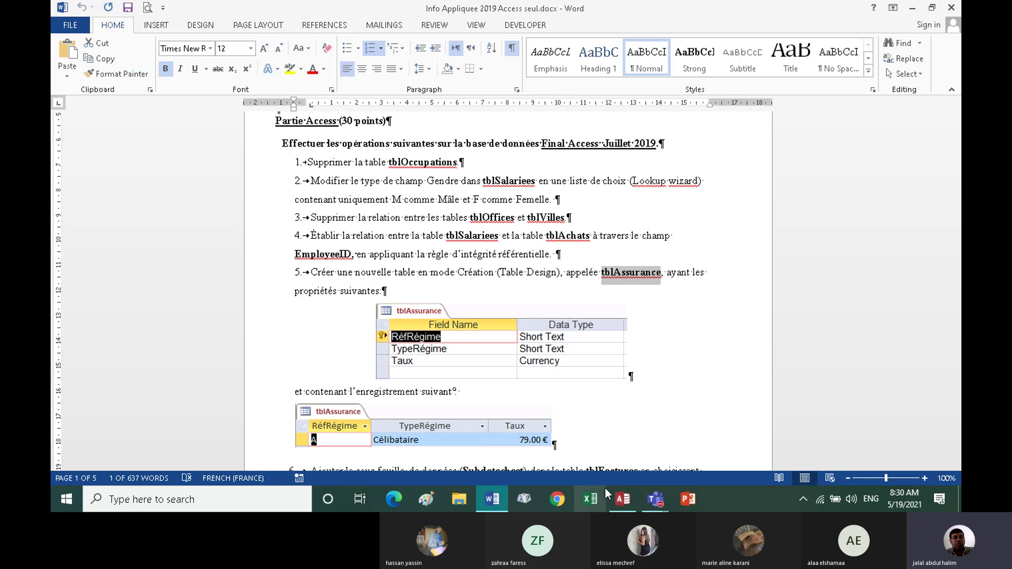
Switch to Access, review the existing tblAssurance table's contents, and delete that table from the database.
click(622, 500)
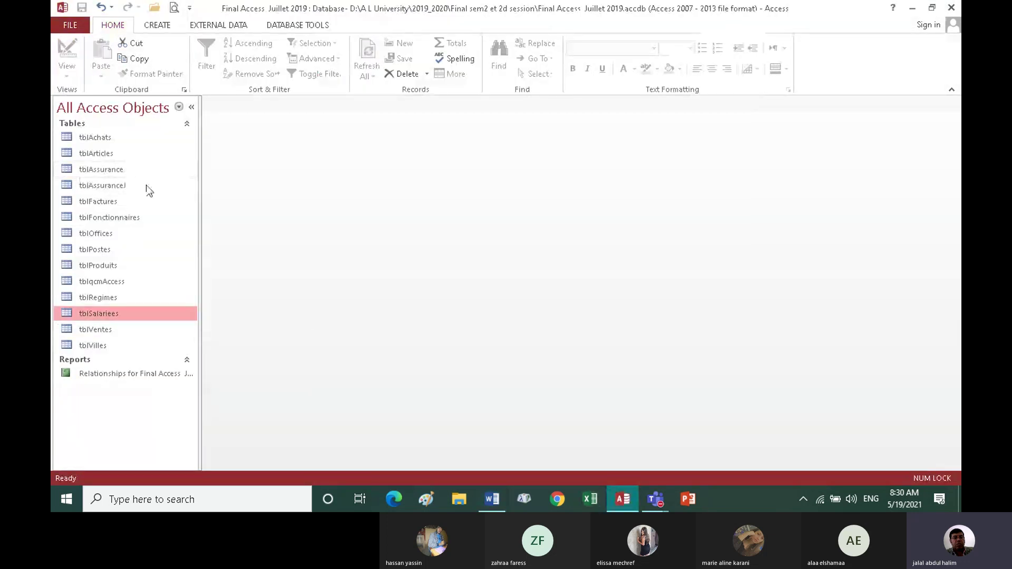
click(97, 174)
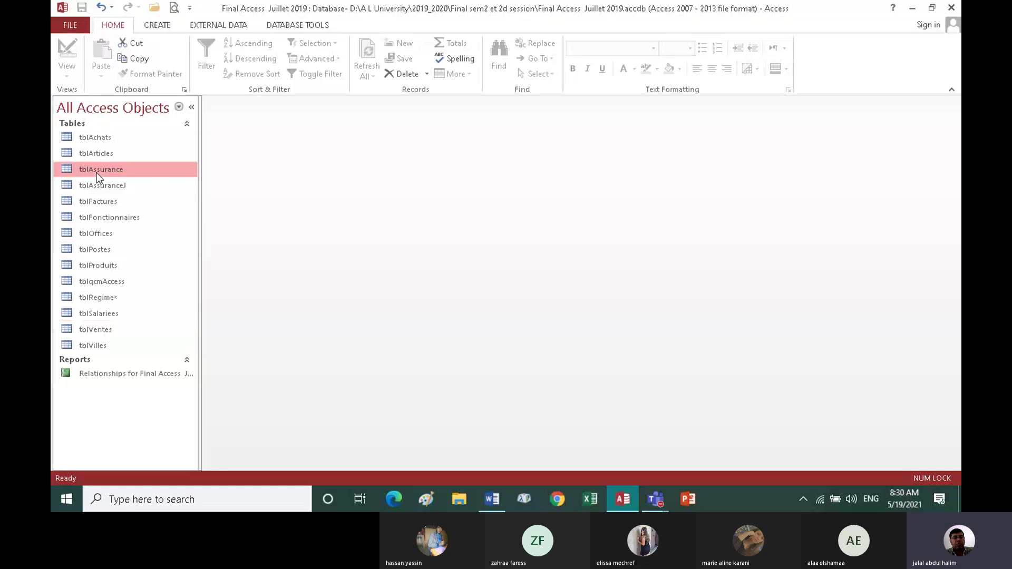
double_click(96, 174)
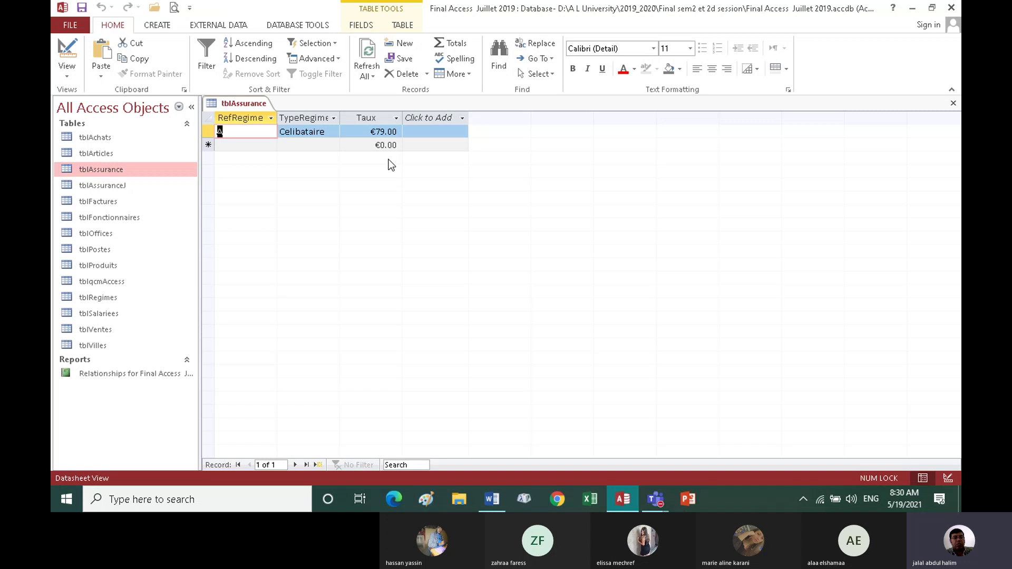
right_click(250, 105)
click(283, 126)
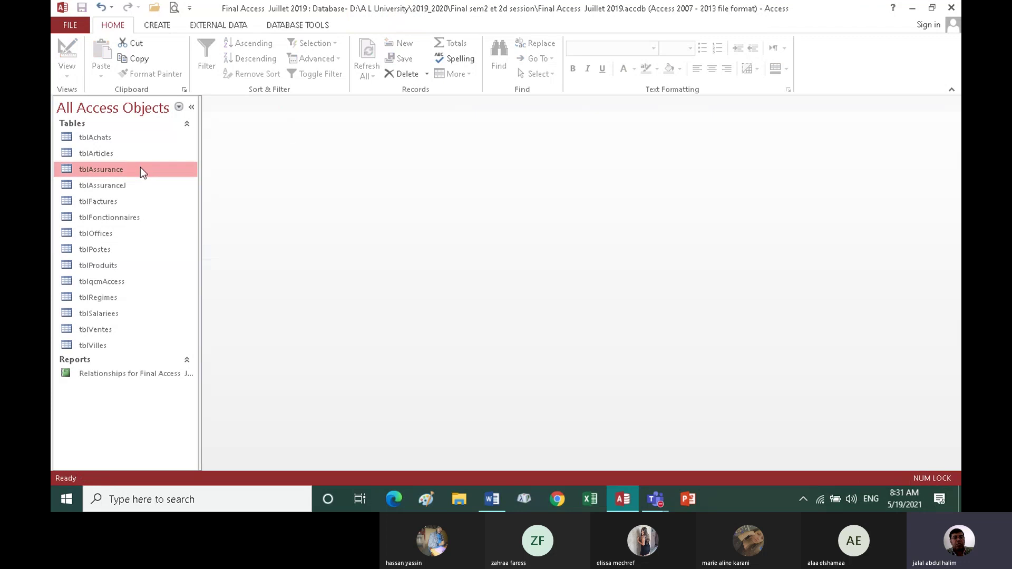
right_click(120, 169)
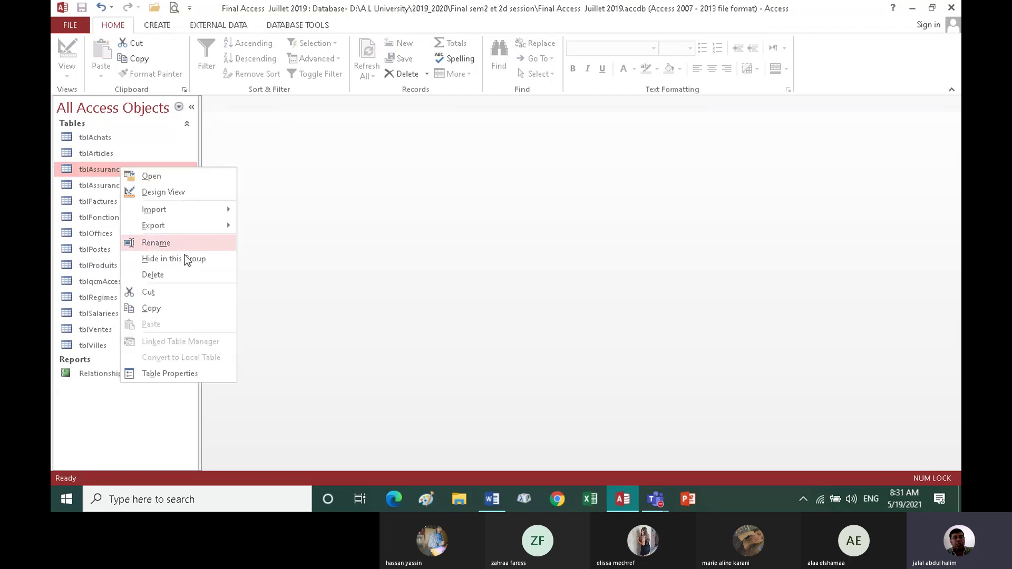
click(166, 276)
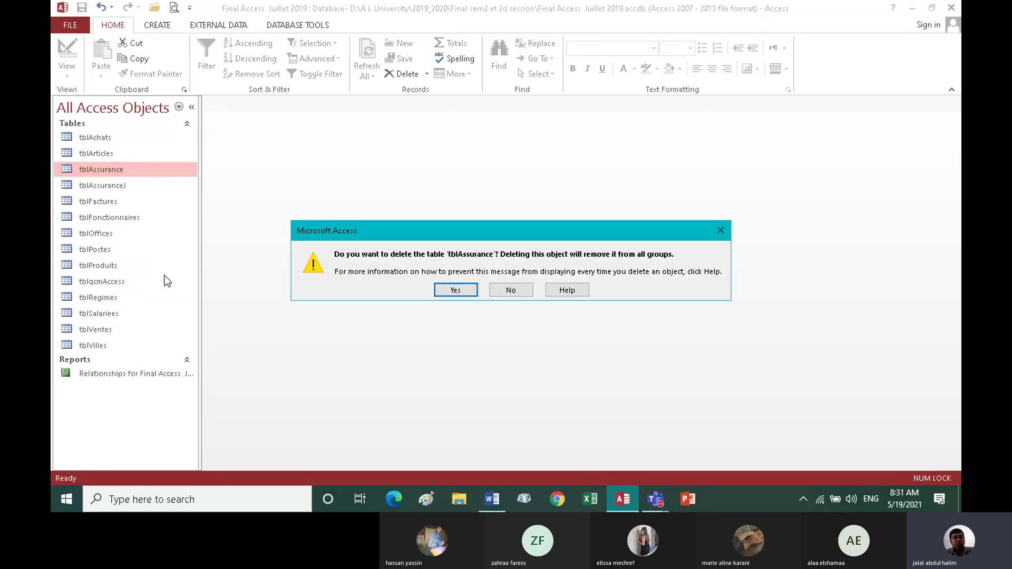
click(455, 291)
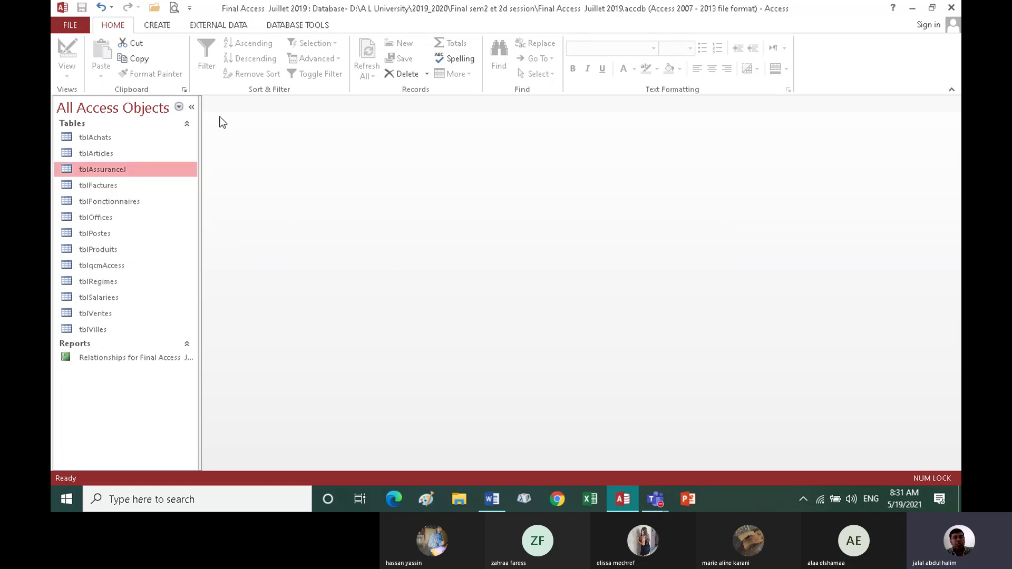
Create a new table in Design view with RefRegime as its first field, using the Short Text data type.
click(159, 26)
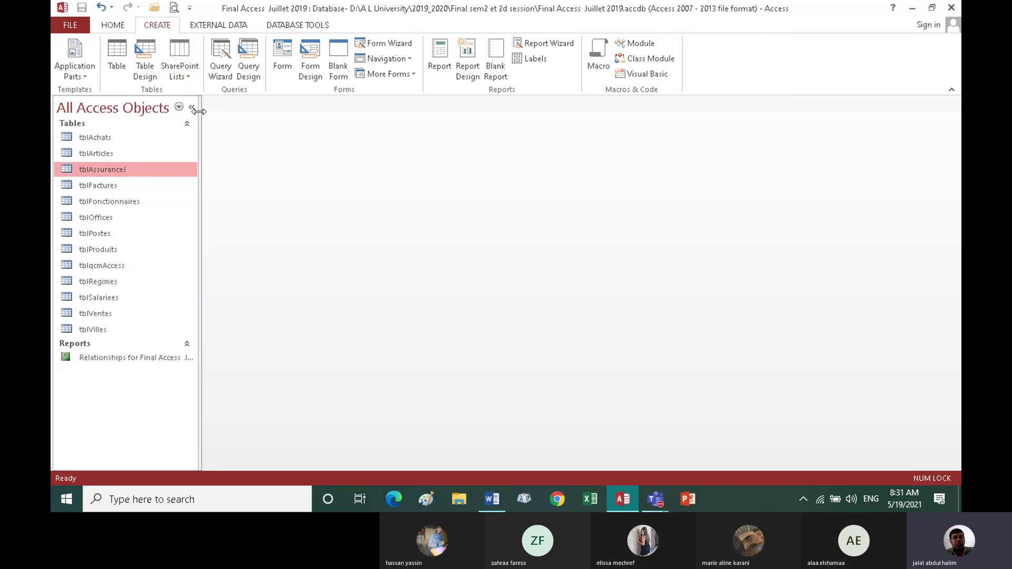
click(147, 66)
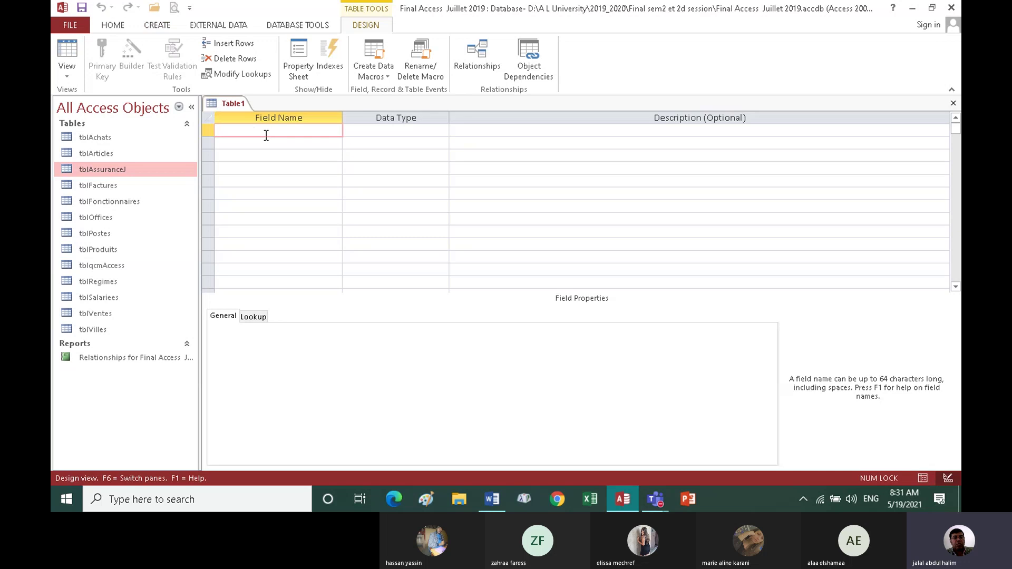
click(489, 501)
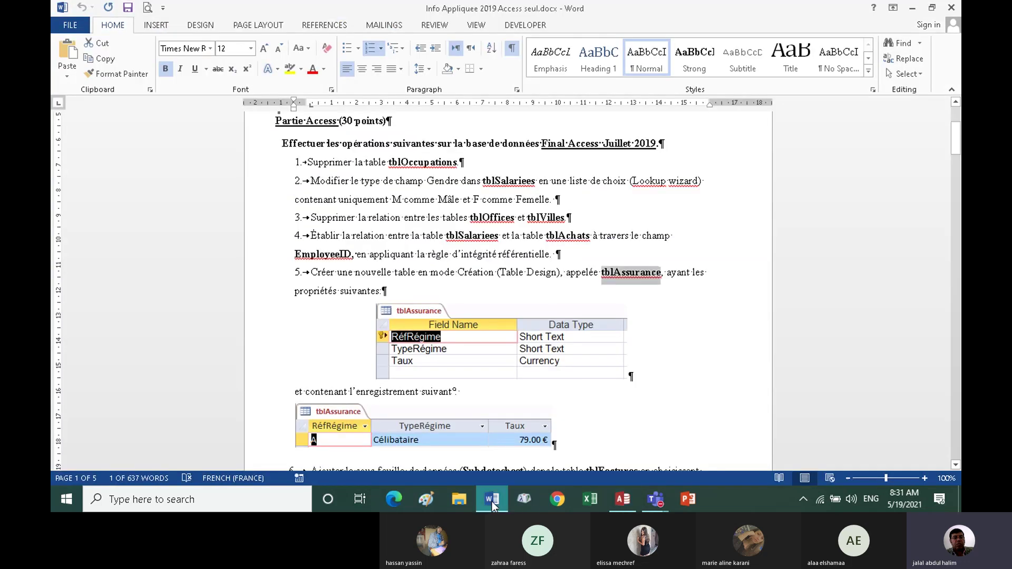
click(623, 499)
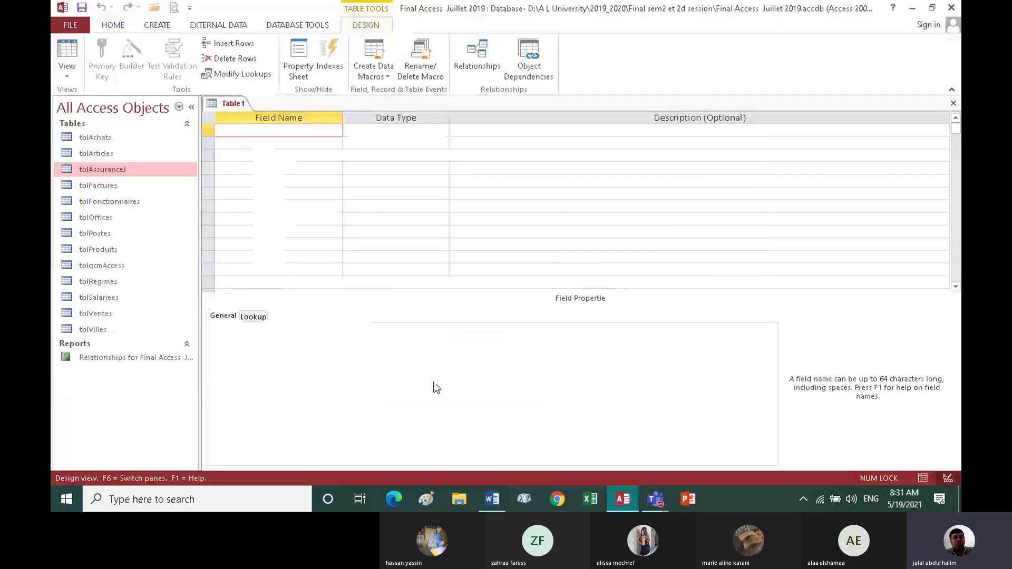
text(Re)
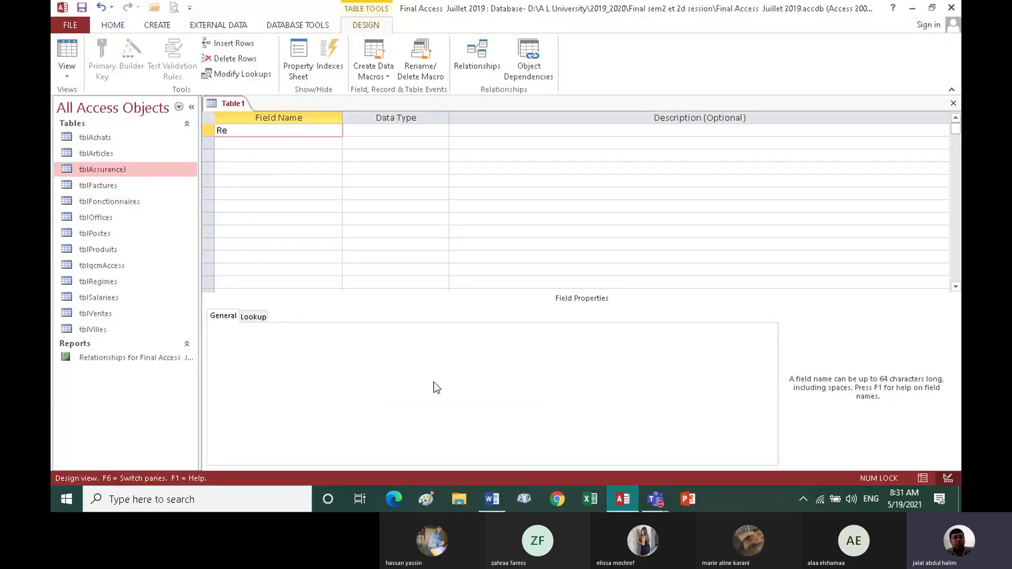
text(fRegime)
key(Tab)
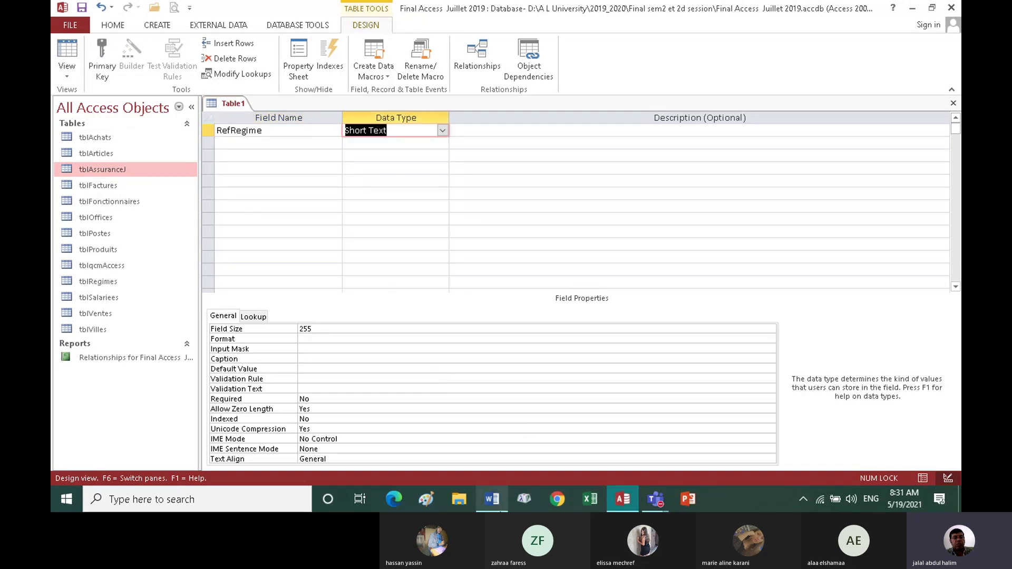
Check the second field in the Word instructions and add TypeRegime as a Short Text field to the new table.
click(499, 498)
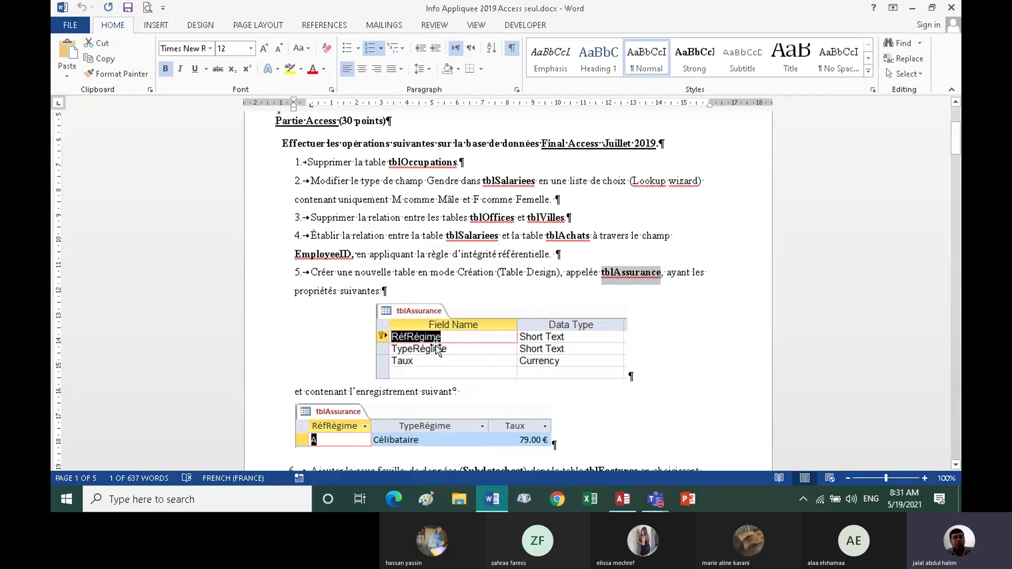
click(622, 499)
click(234, 140)
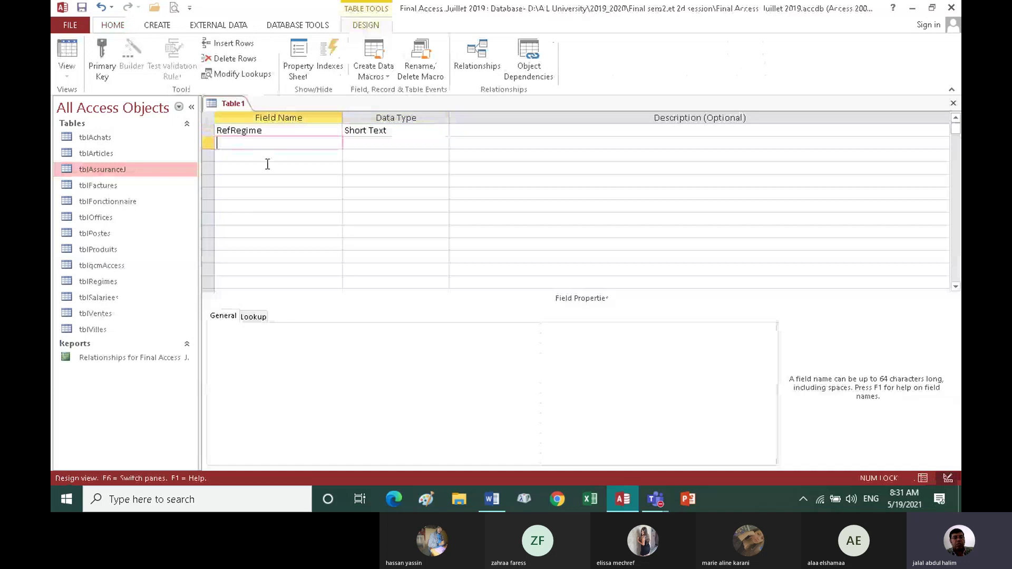
text(Ty)
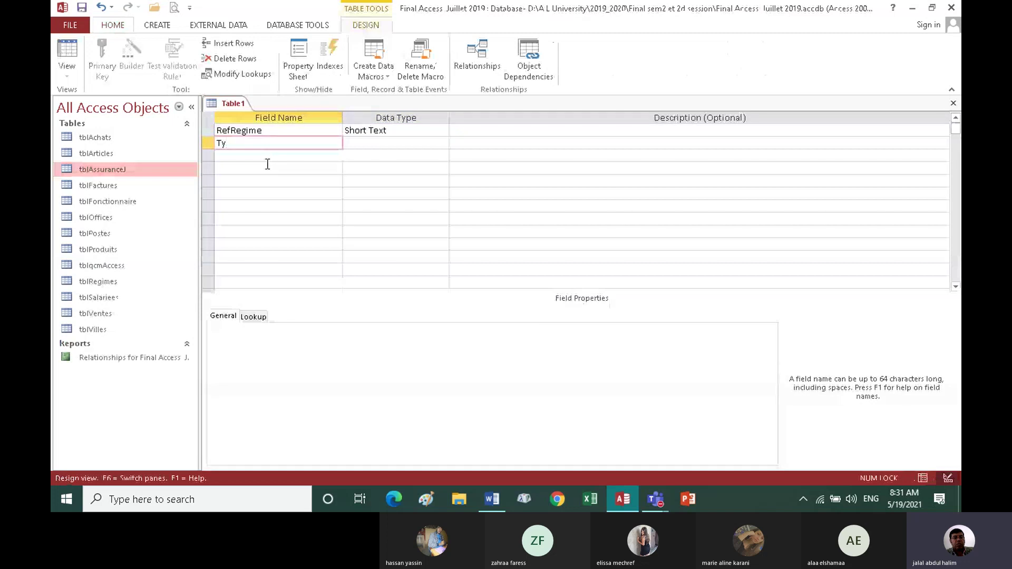
text(peRegime)
key(Tab)
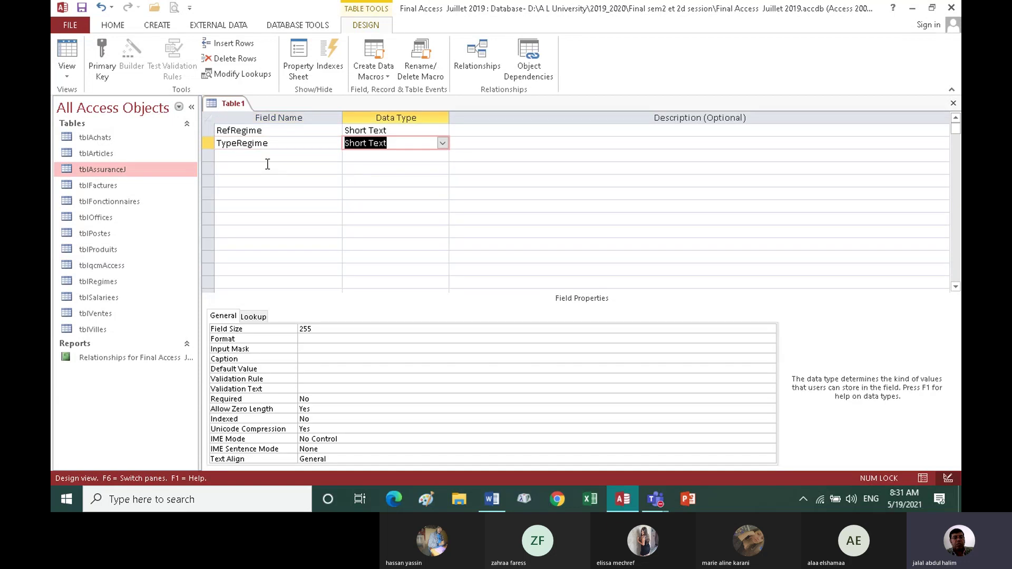
Add a third field named Taux and set its data type to Currency, checking the type in the Word exam document.
click(270, 155)
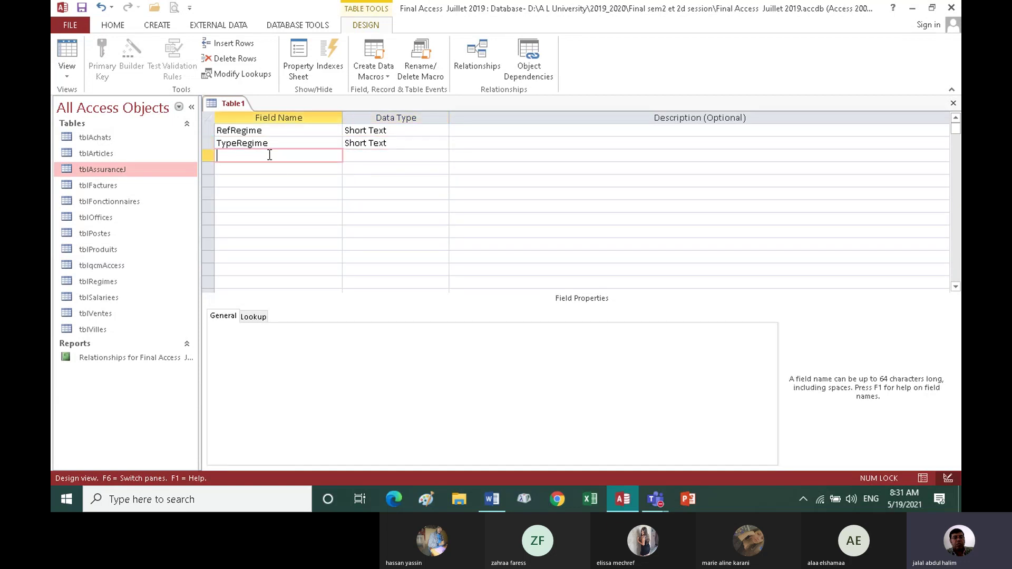
text(Taux)
key(Tab)
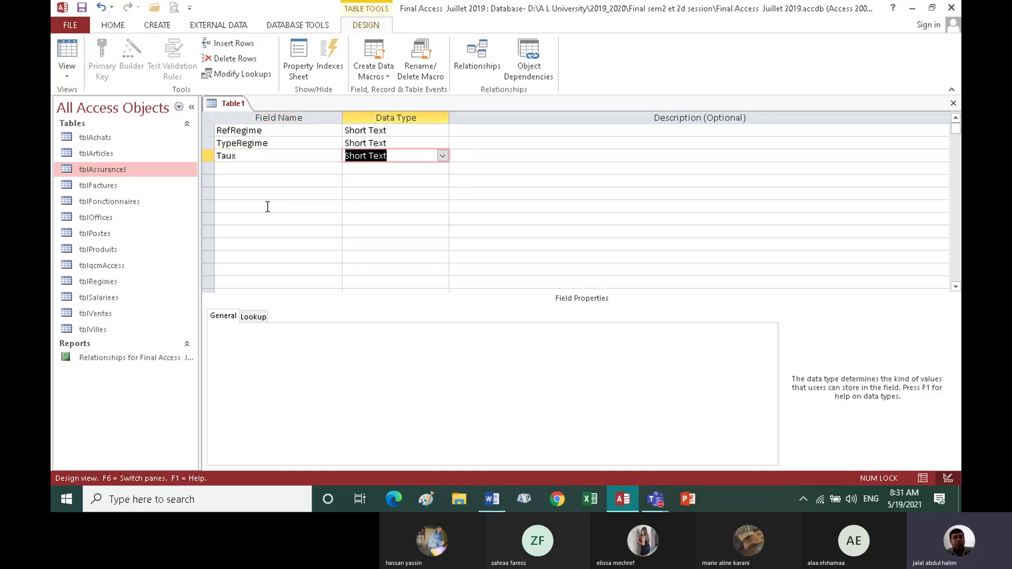
click(494, 503)
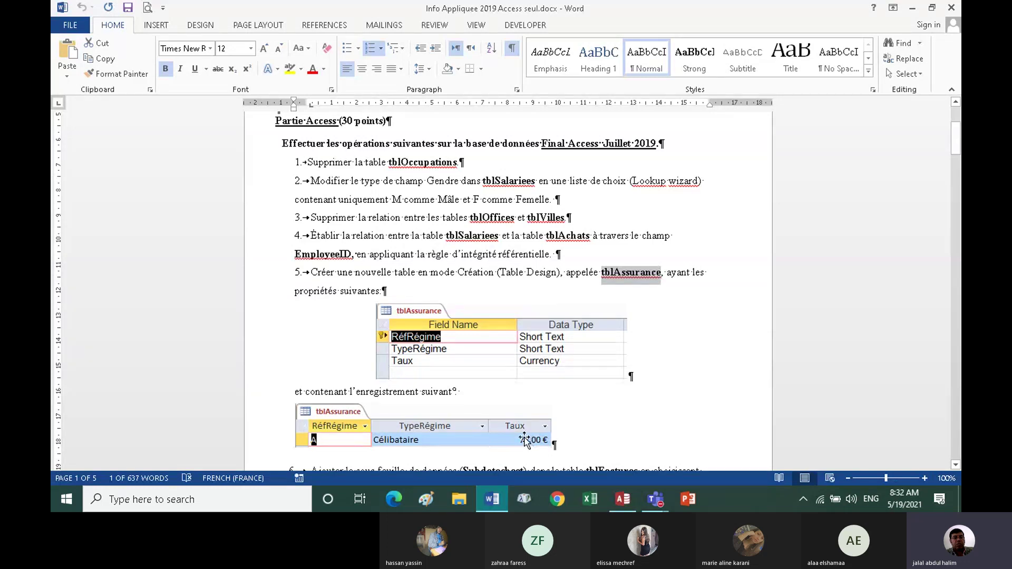
click(623, 501)
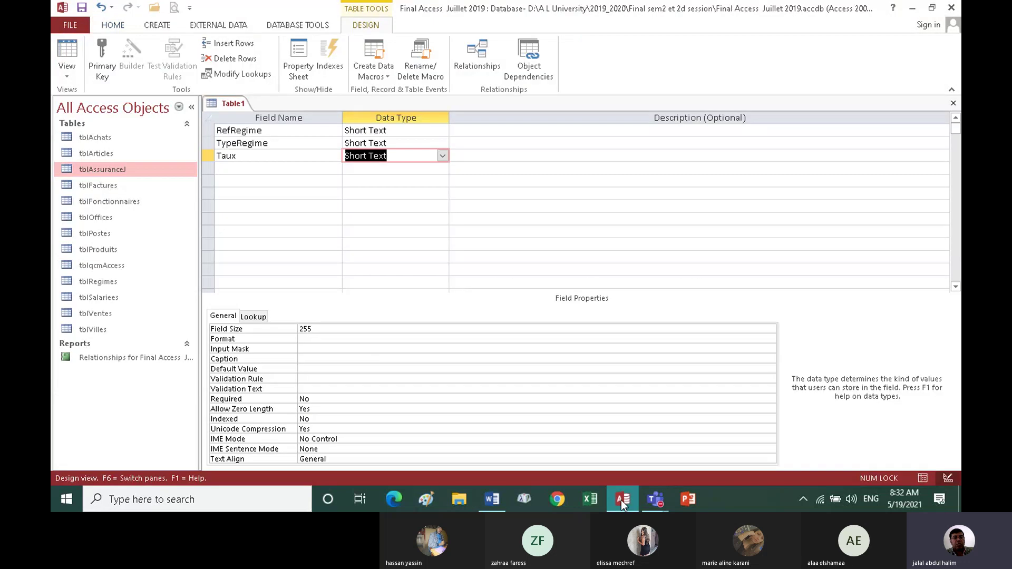
click(442, 156)
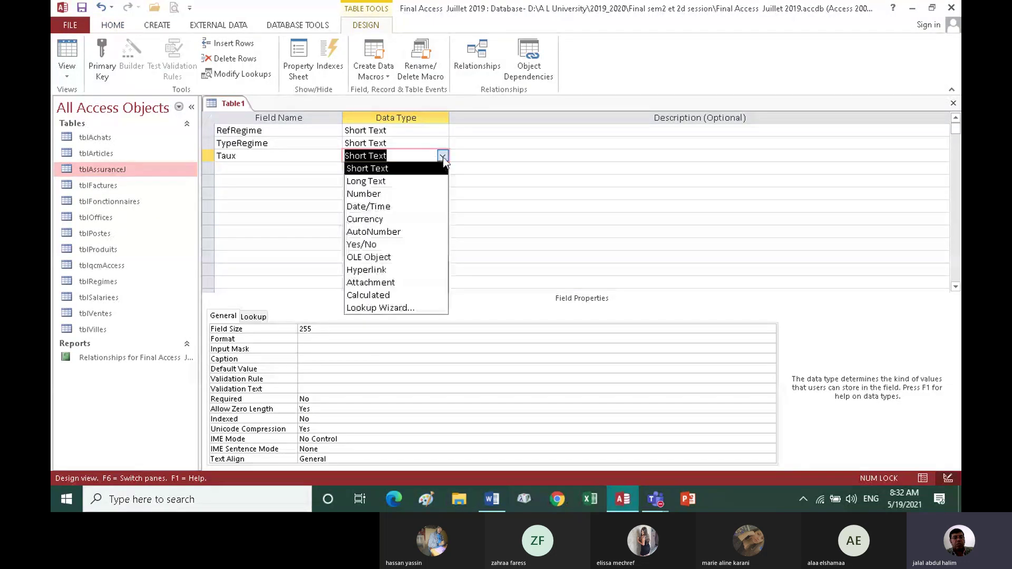
click(384, 219)
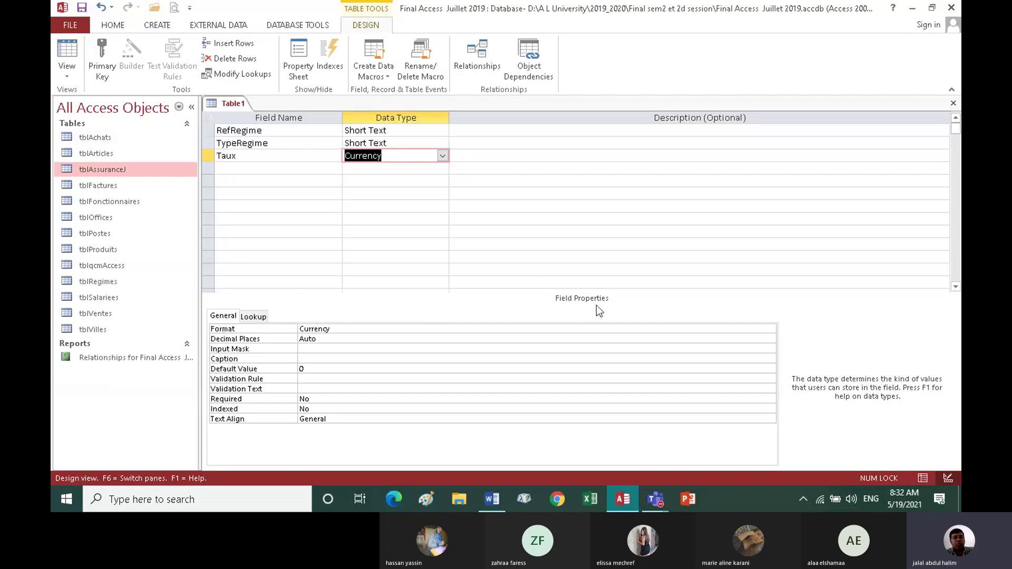
Set the Taux field's format to Euro and its default value to 50.
click(342, 329)
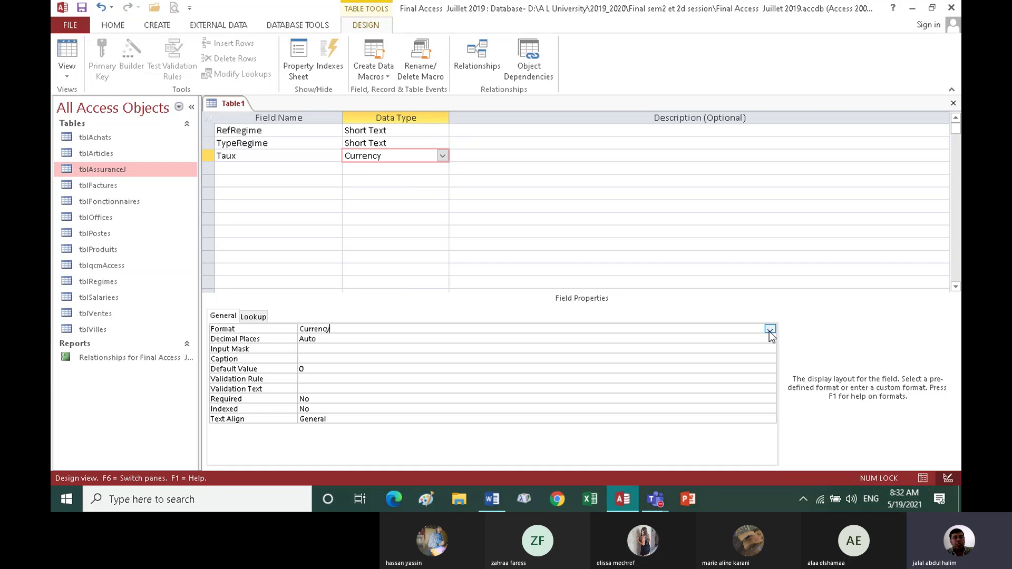
click(770, 330)
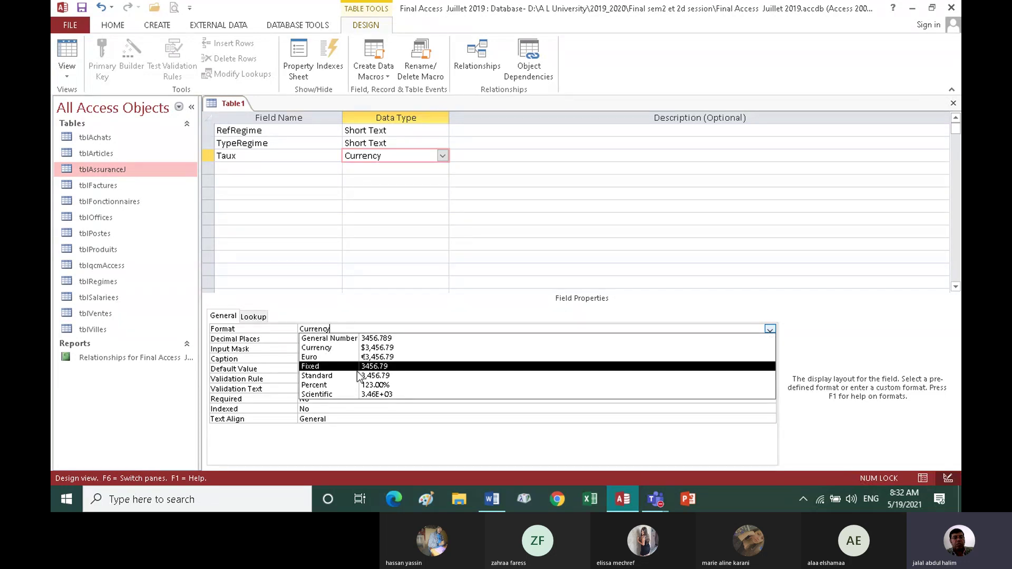
click(310, 357)
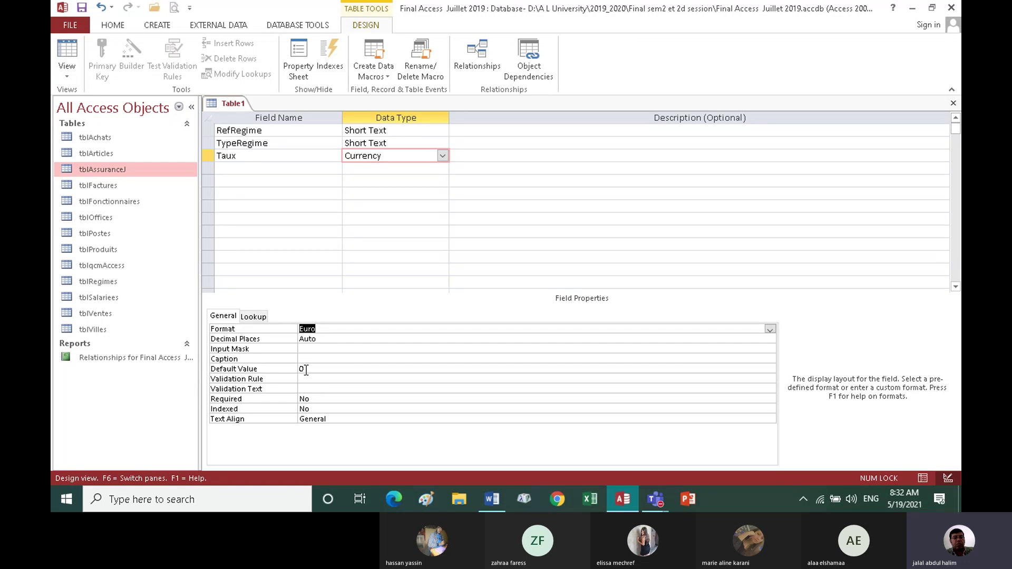
double_click(304, 369)
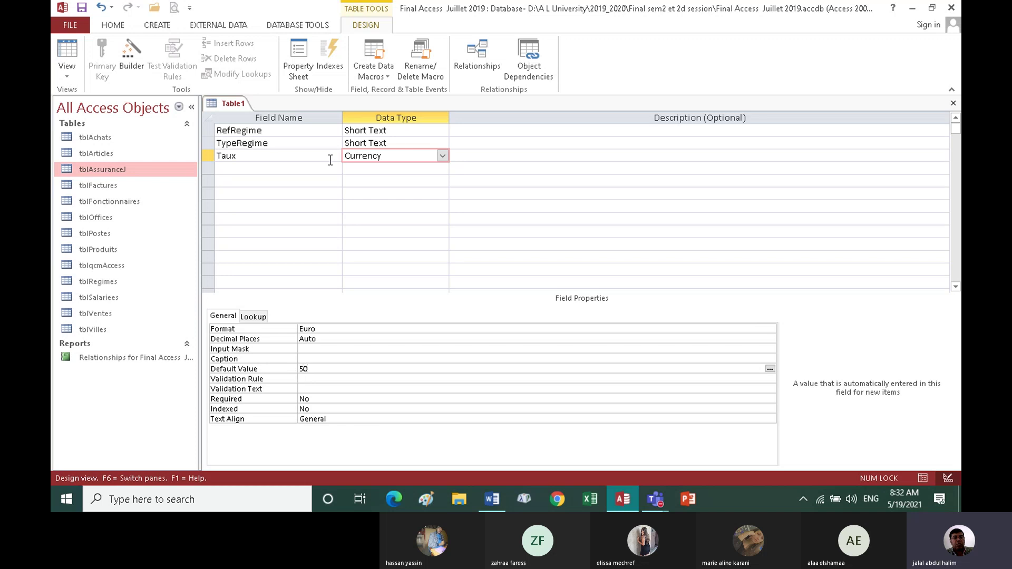
Check the key field in the Word exam document and make RefRegime the primary key of the new table.
click(220, 129)
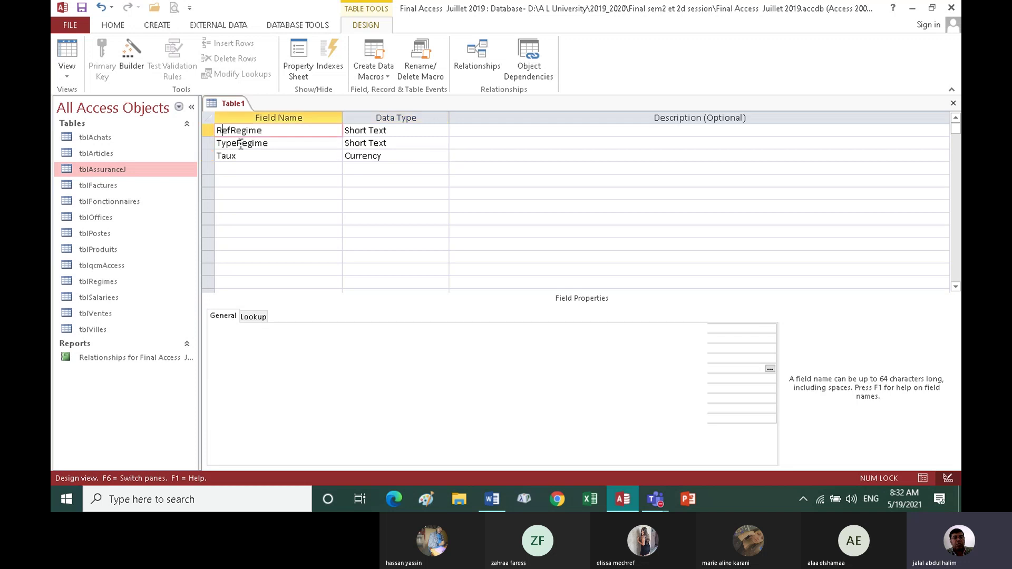
click(494, 500)
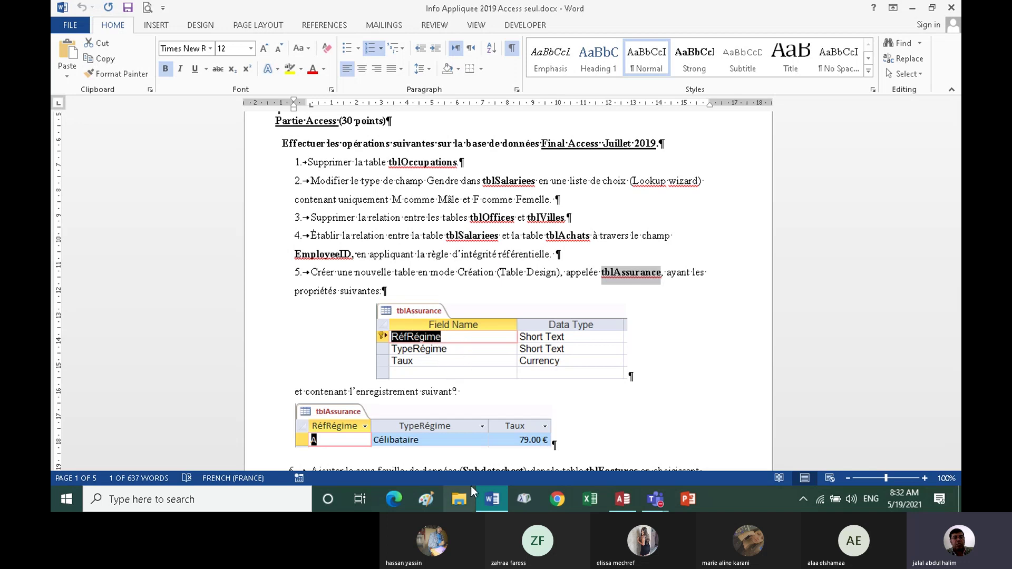
click(622, 500)
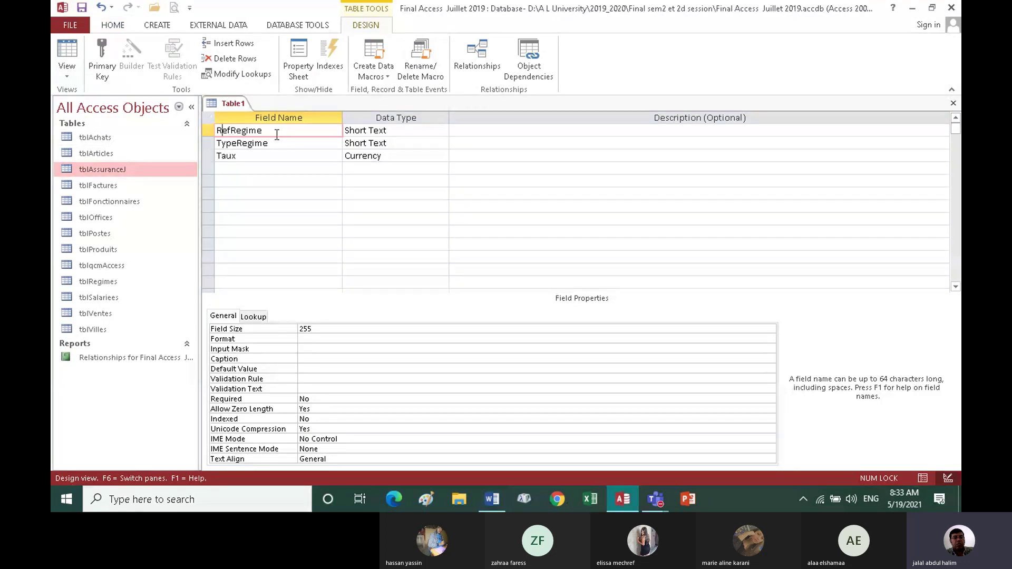
click(102, 68)
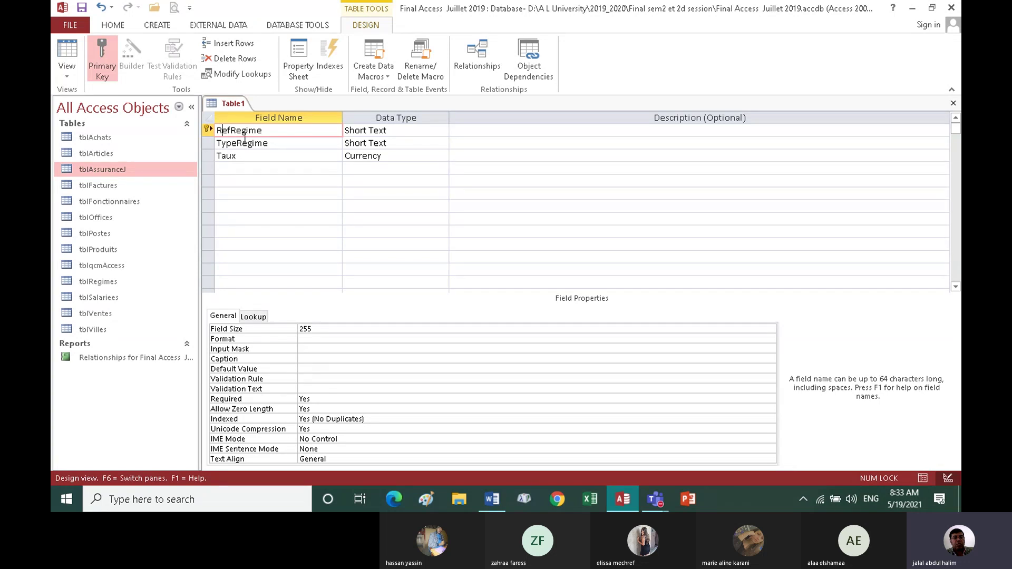
Open the new table in Datasheet view, saving it under the name tblAssurance.
click(69, 52)
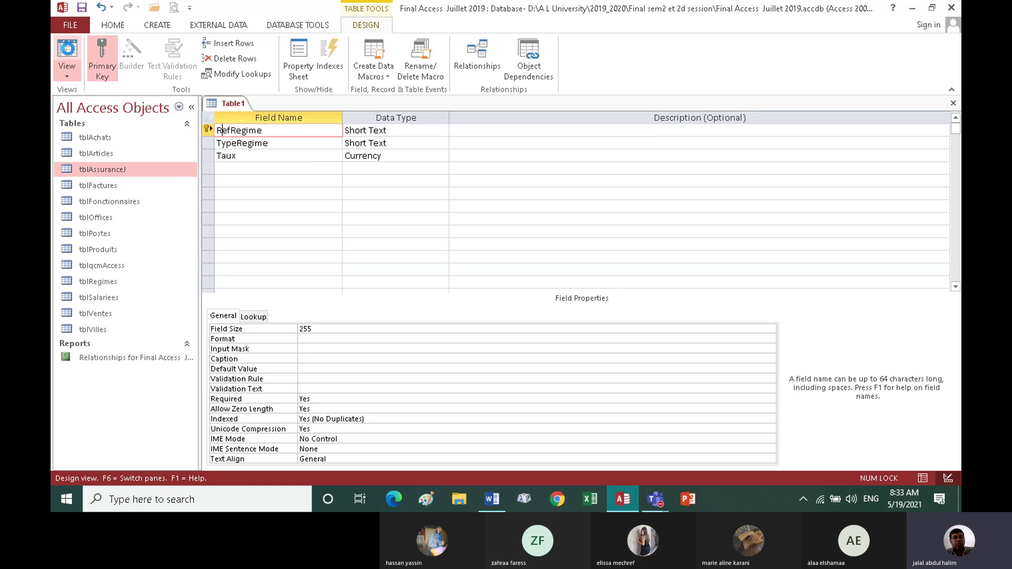
click(482, 290)
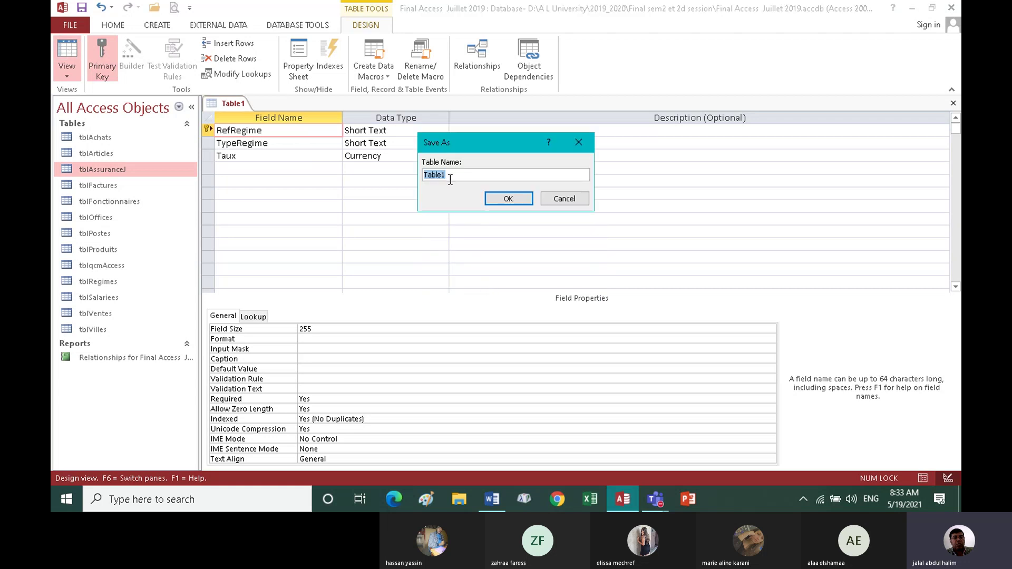
text(tblAssurance)
click(508, 198)
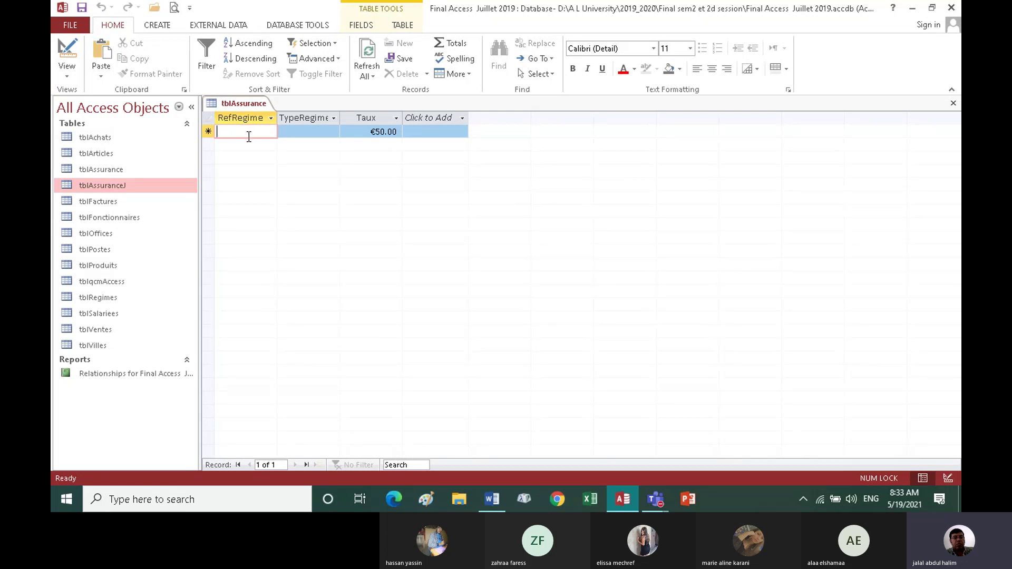
Enter the first tblAssurance record with RefRegime A, TypeRegime Cellibataire and Taux 79.
text(A)
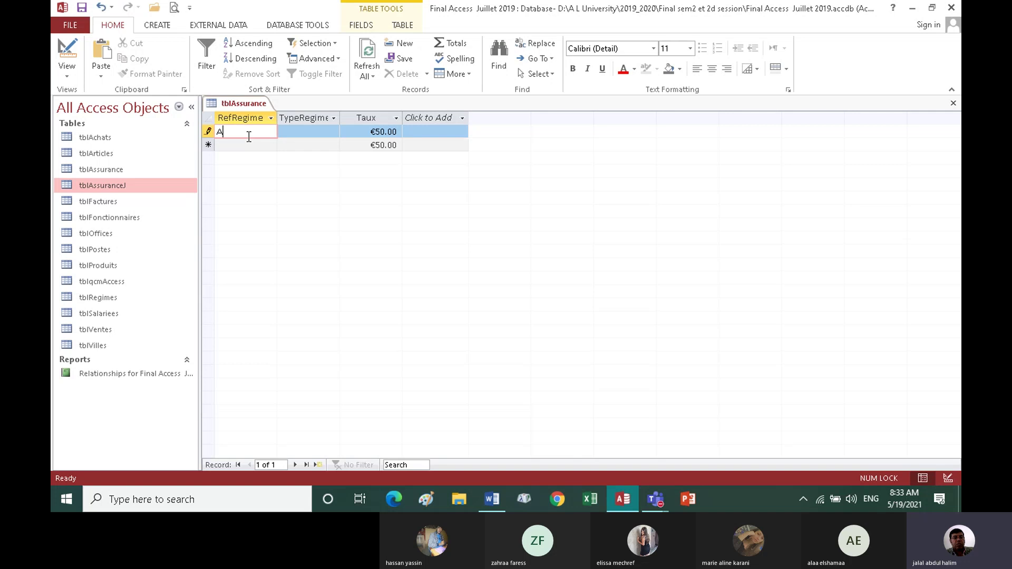
key(Tab)
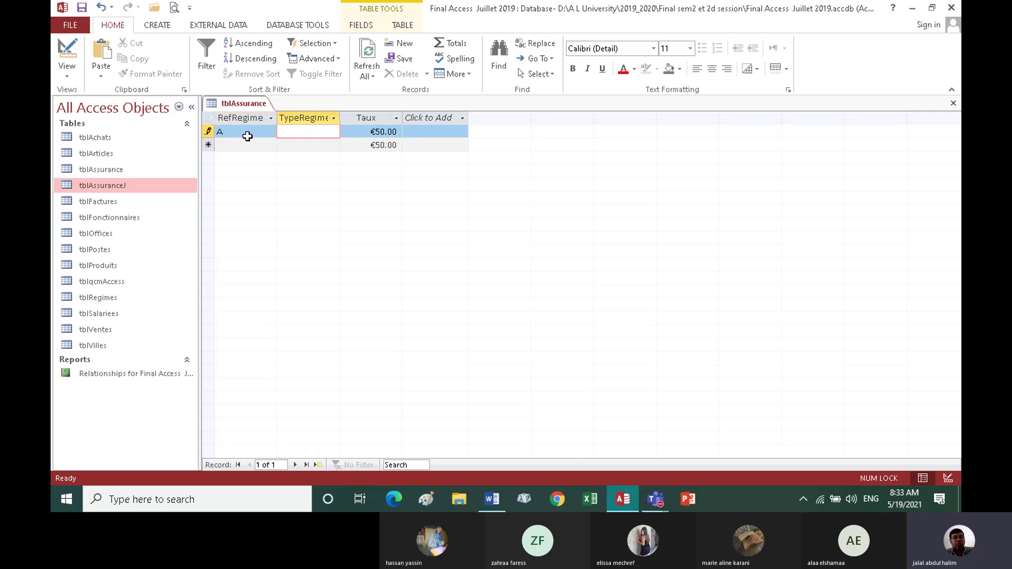
text(Cellibataire)
key(Tab)
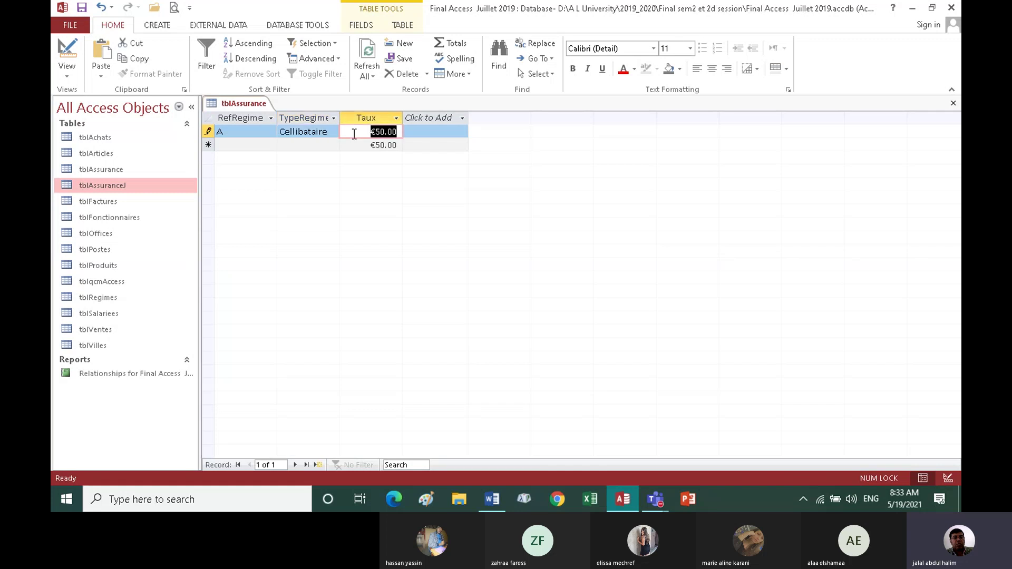
text(79)
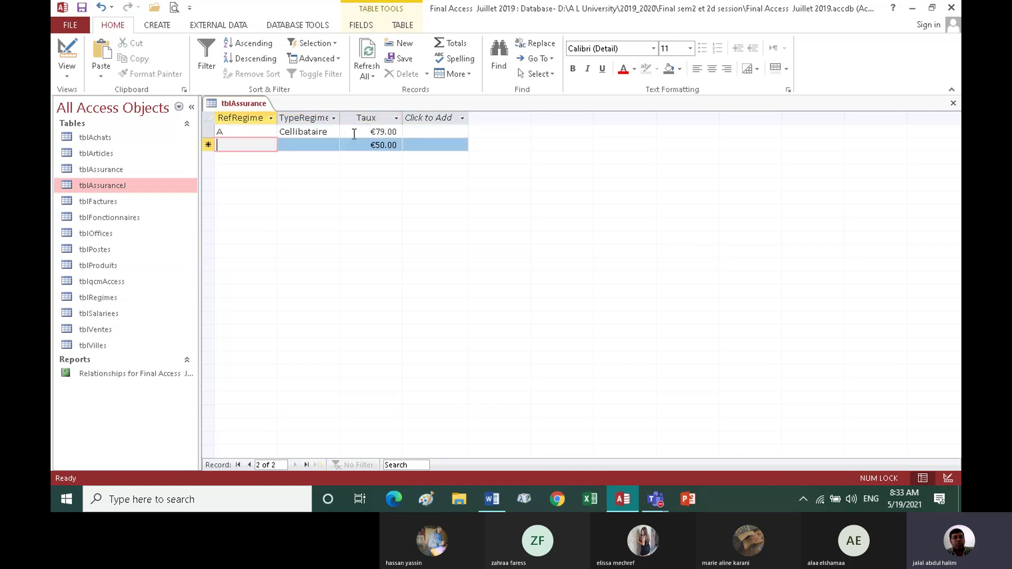
key(Tab)
Try to add a second record that reuses RefRegime A, with TypeRegime ghgy and the default Taux.
text(A)
key(Tab)
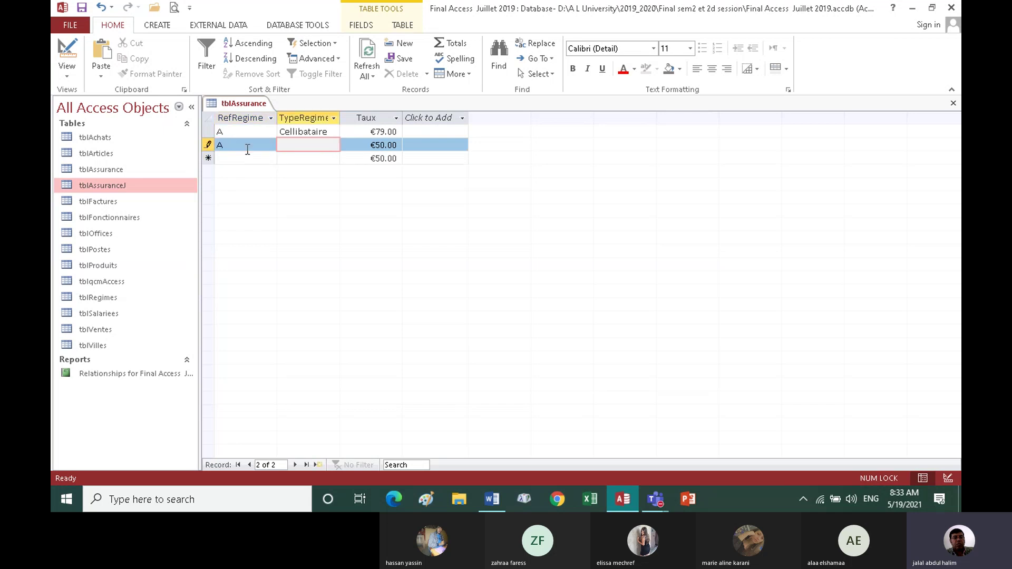
text(ghgy)
key(Tab)
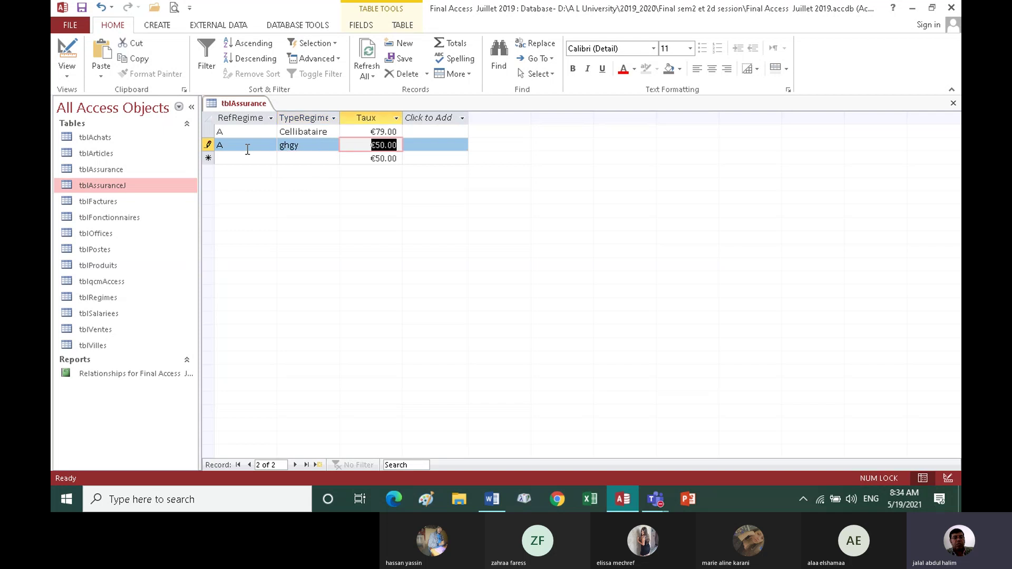
key(Tab)
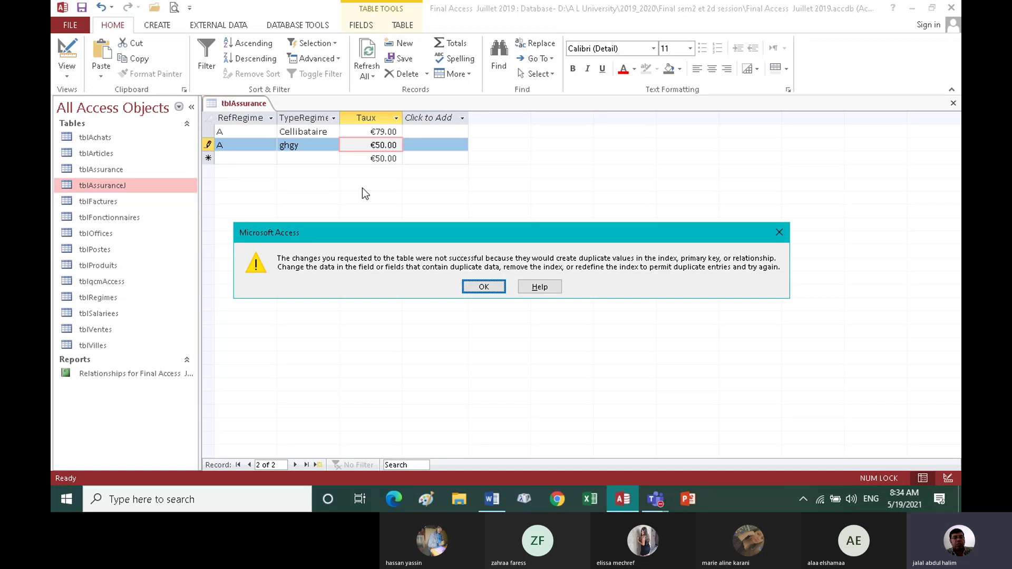
click(483, 286)
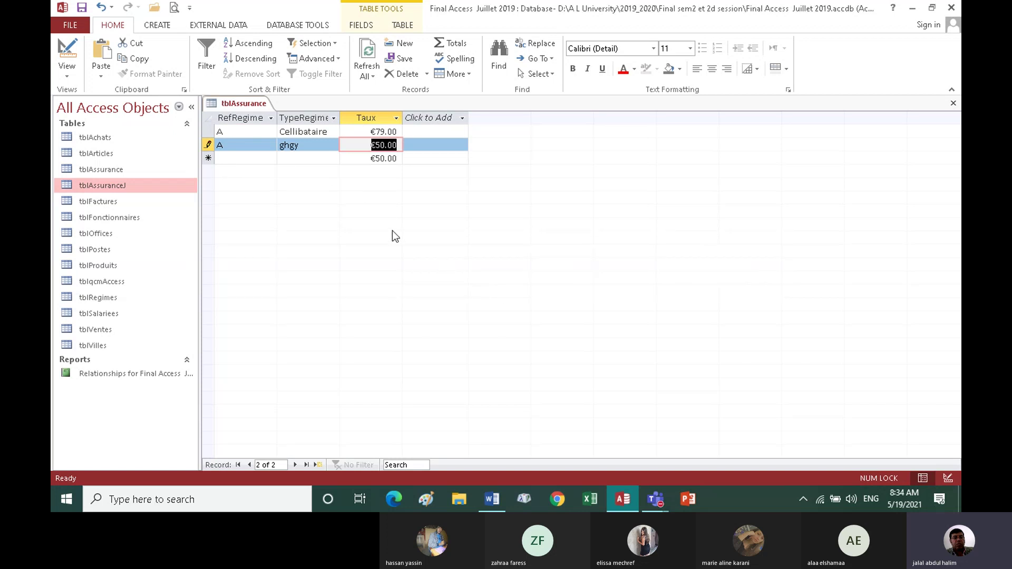
Change the second record's RefRegime to B and commit the record.
click(228, 145)
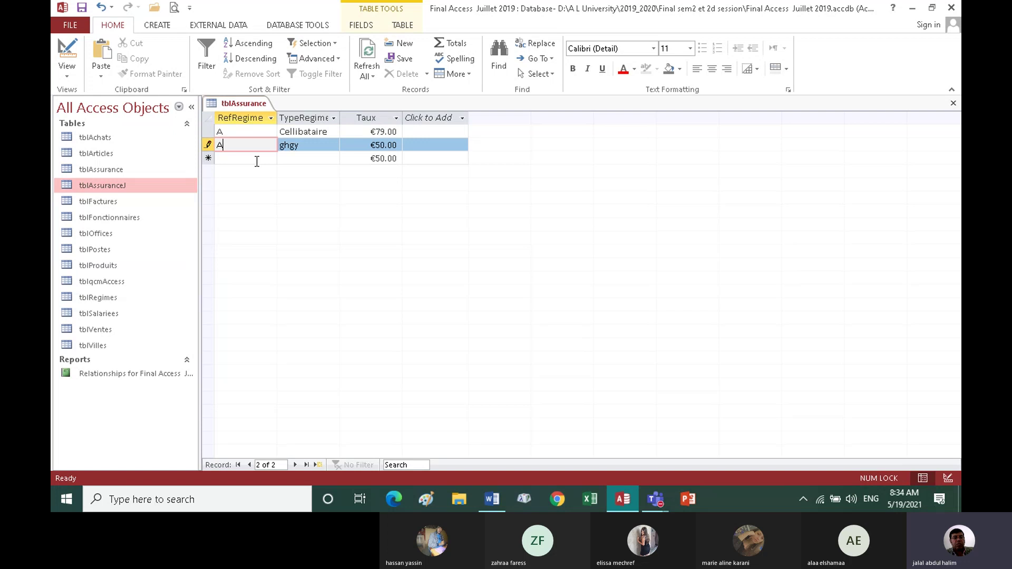
key(BackSpace)
text(B)
click(238, 159)
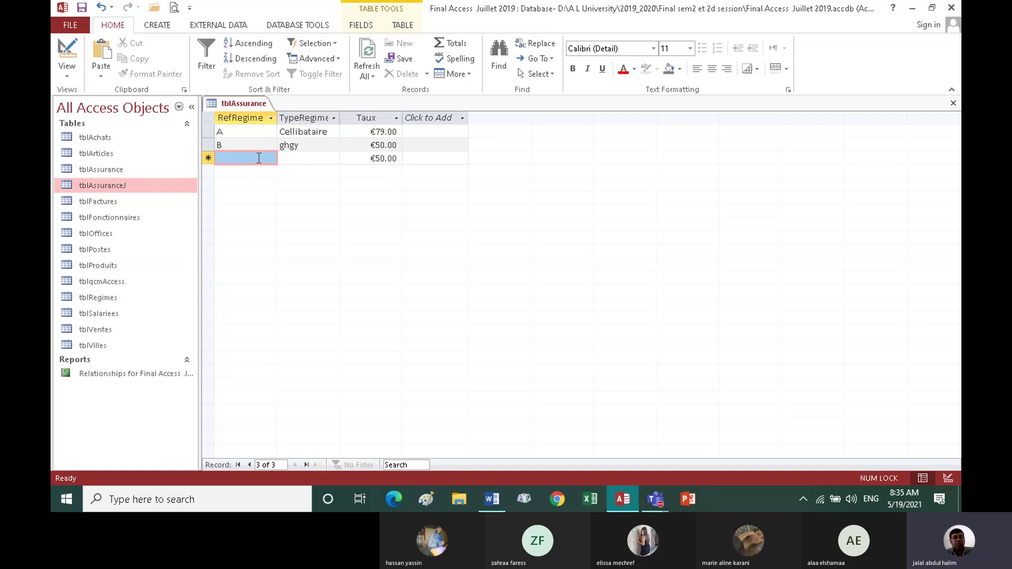
click(246, 136)
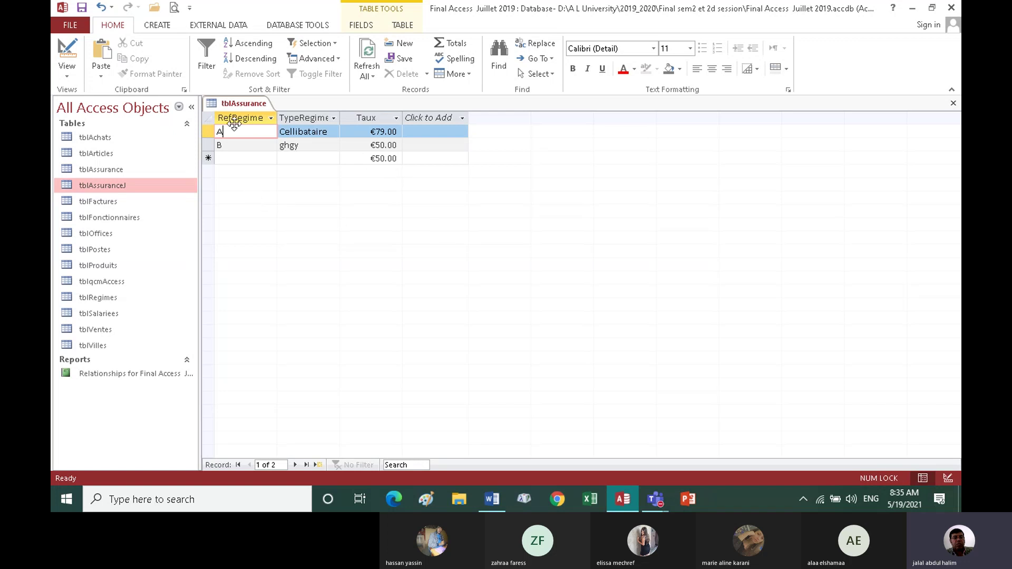
Switch to the Word exam document and read questions 6 and 7 on the tblFactures subdatasheet and the frmProduits split form.
click(491, 499)
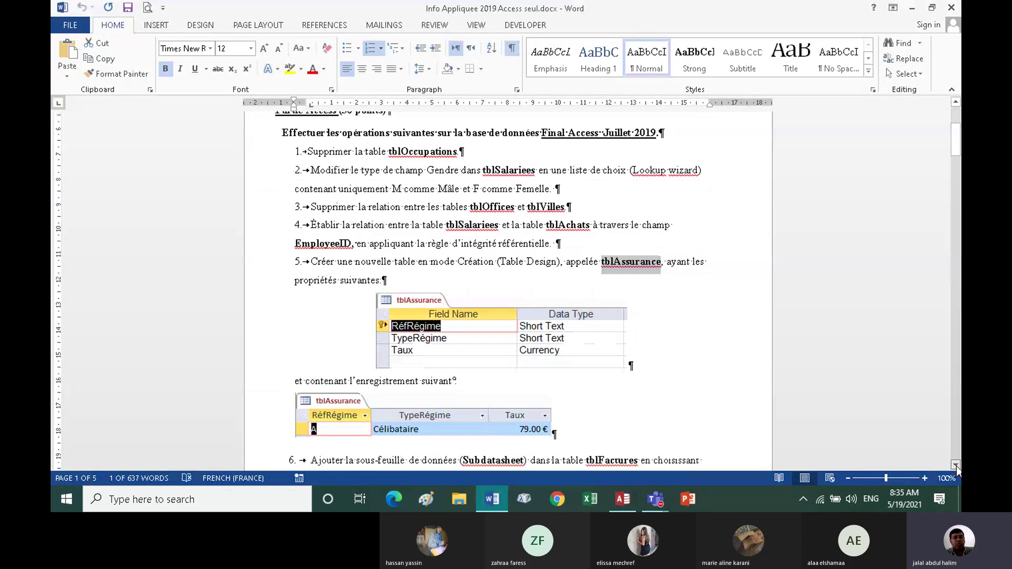
scroll(956, 466, down, 3)
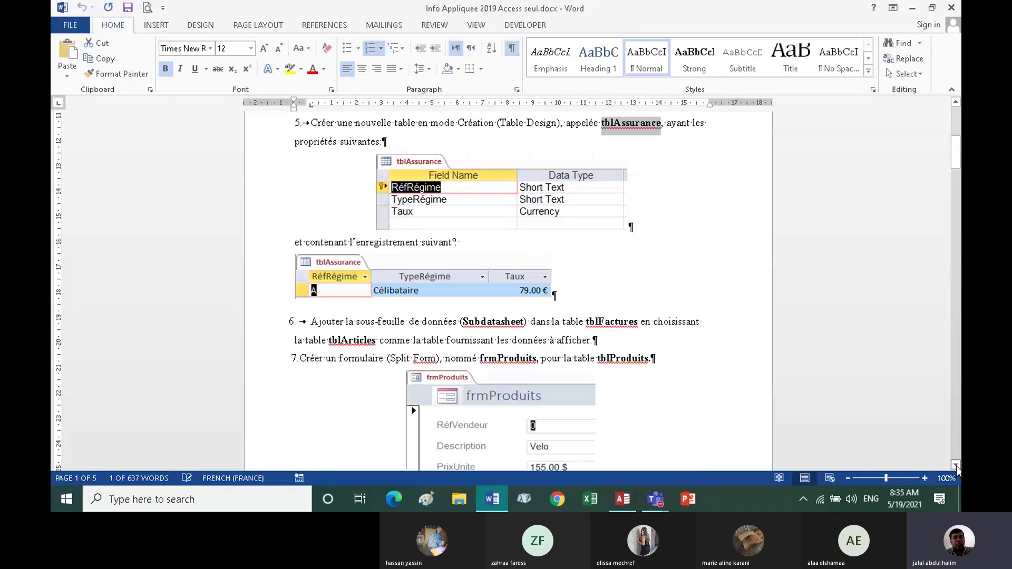
click(955, 465)
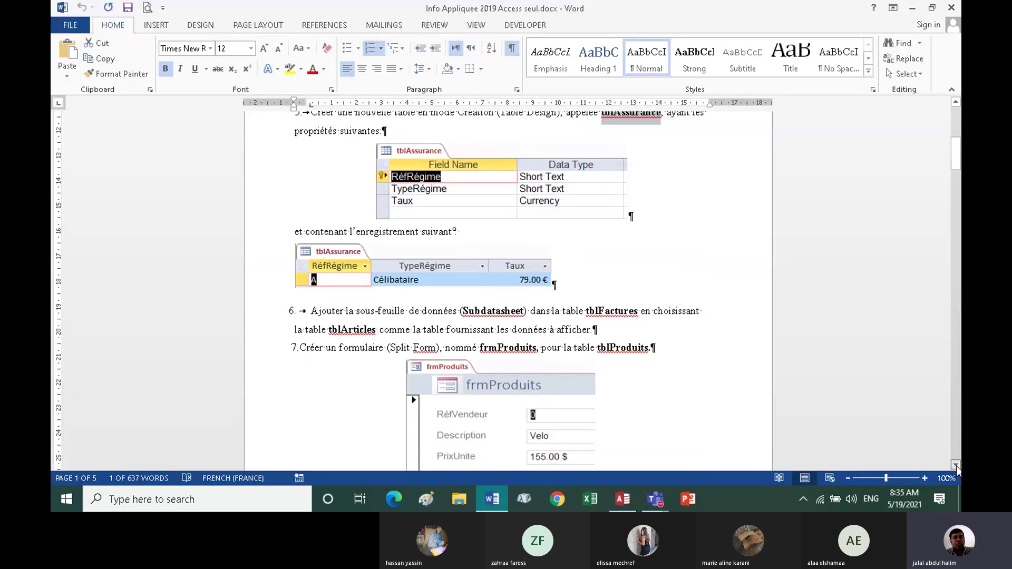
click(955, 465)
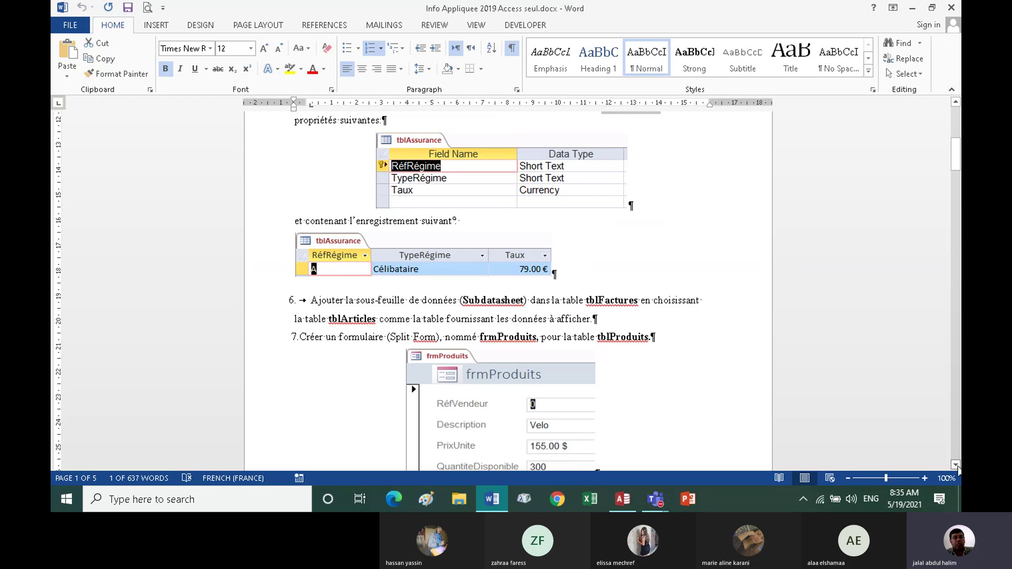
click(956, 465)
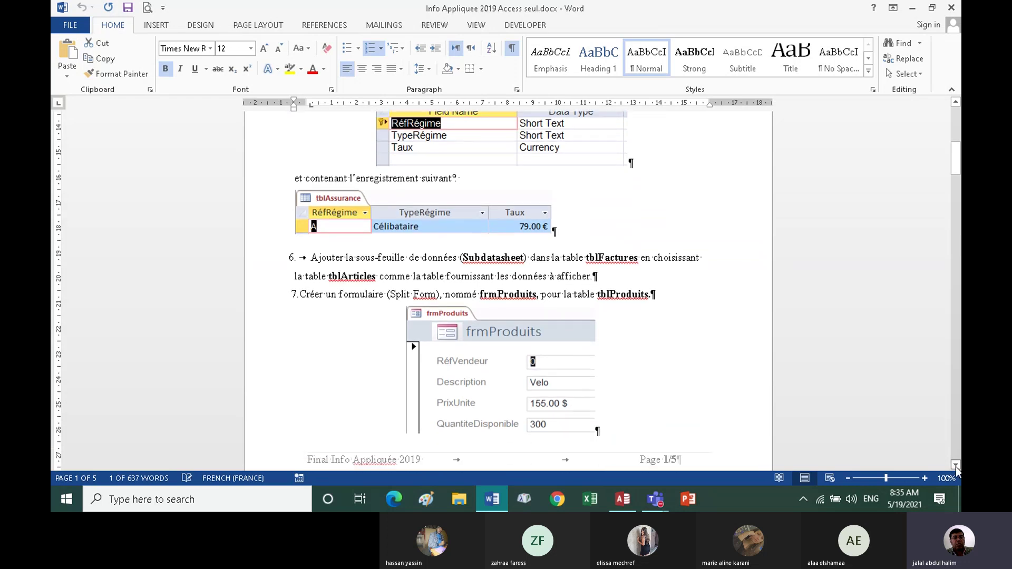
click(955, 465)
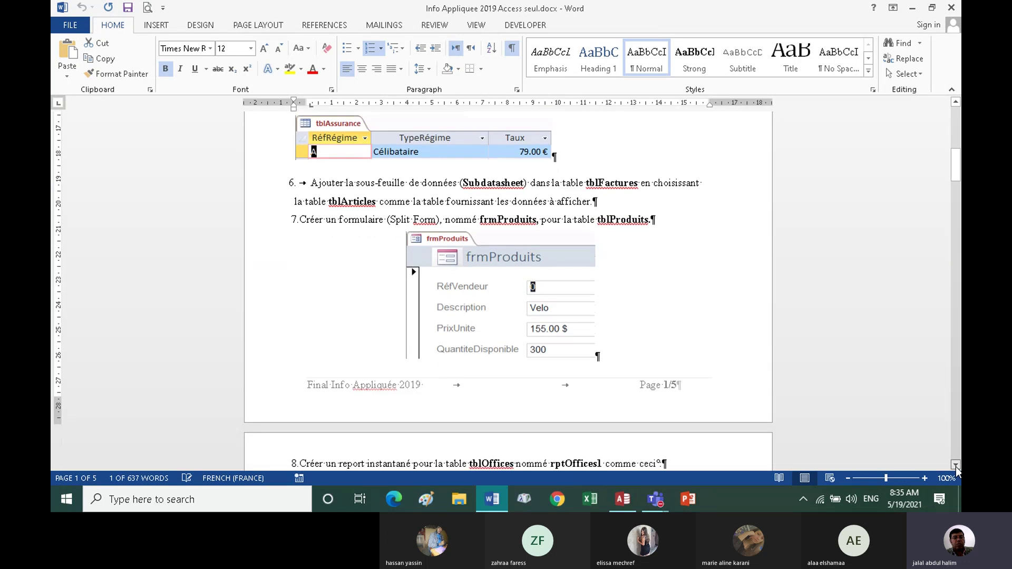
click(955, 466)
click(955, 466)
click(956, 466)
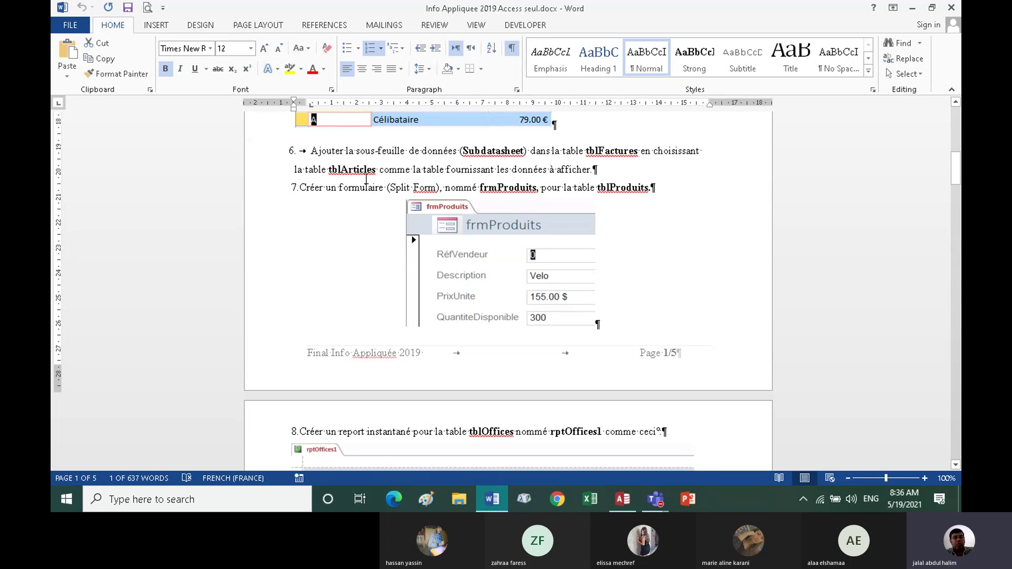
Switch to Access, close the tblAssurance table and open tblFactures in datasheet view.
click(623, 499)
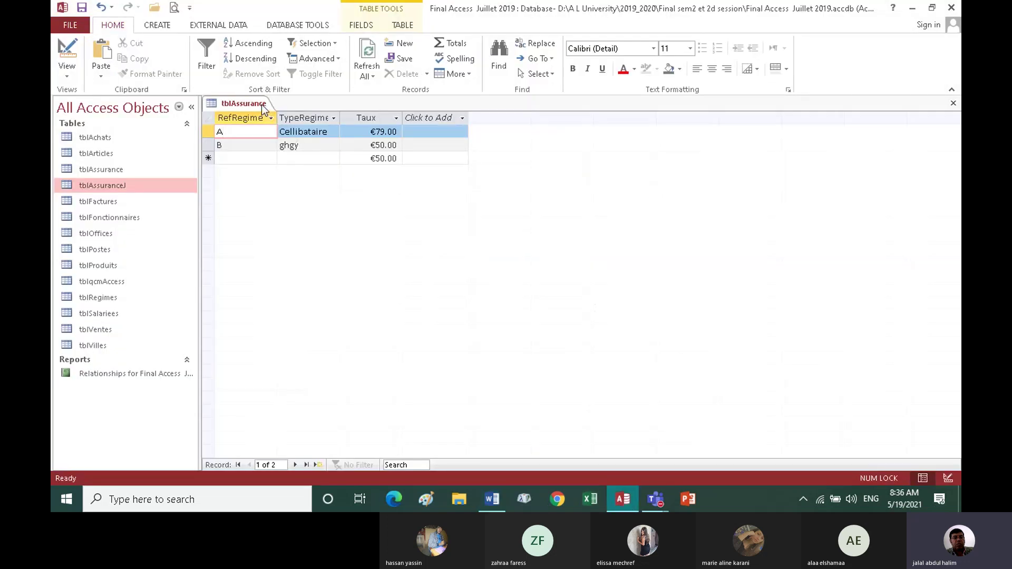
right_click(262, 104)
click(301, 131)
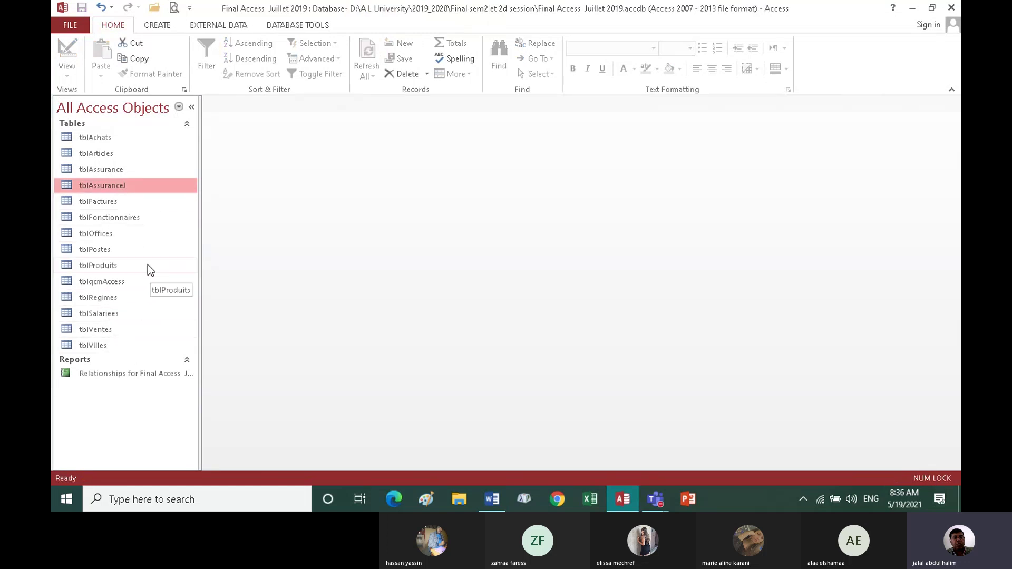
click(100, 201)
double_click(100, 201)
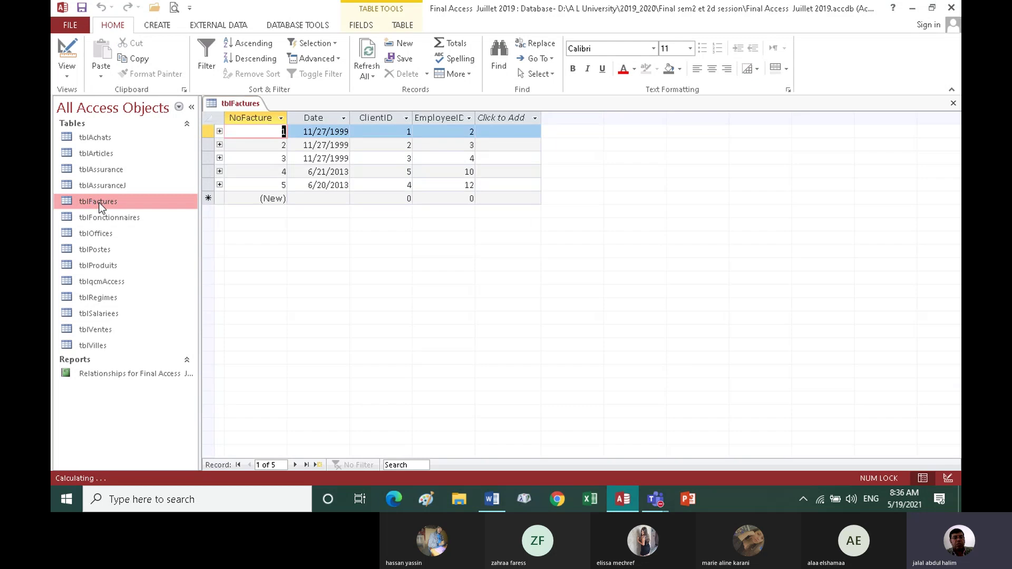
Examine the related article rows of invoices 1, 2 and 5 in tblFactures, collapsing each one again.
click(219, 131)
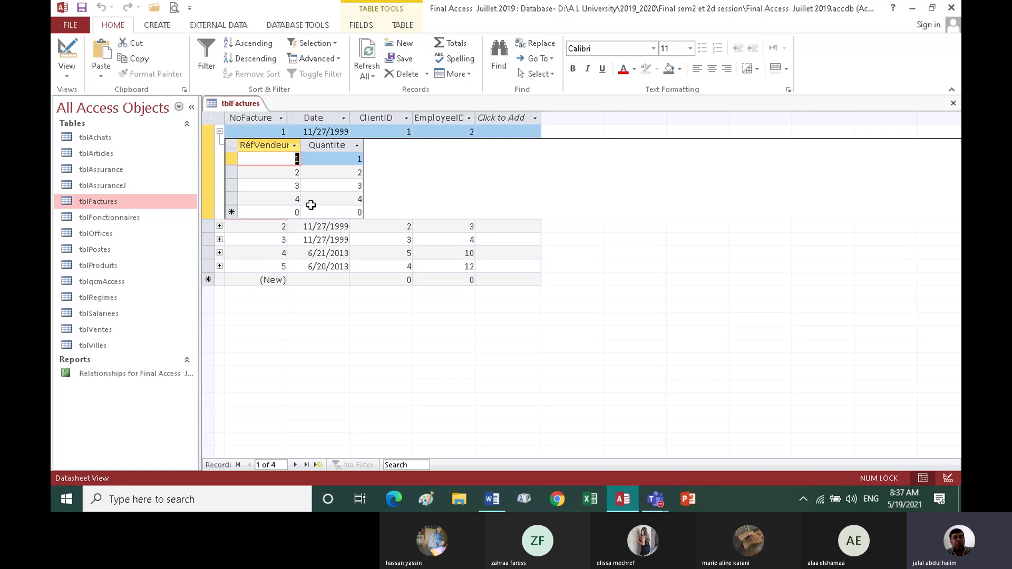
click(219, 132)
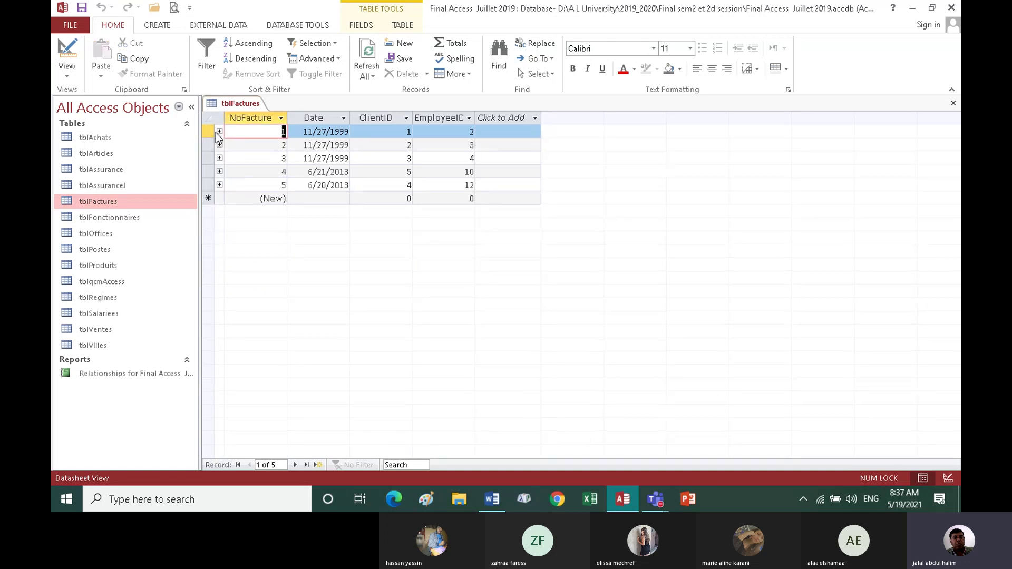
click(220, 144)
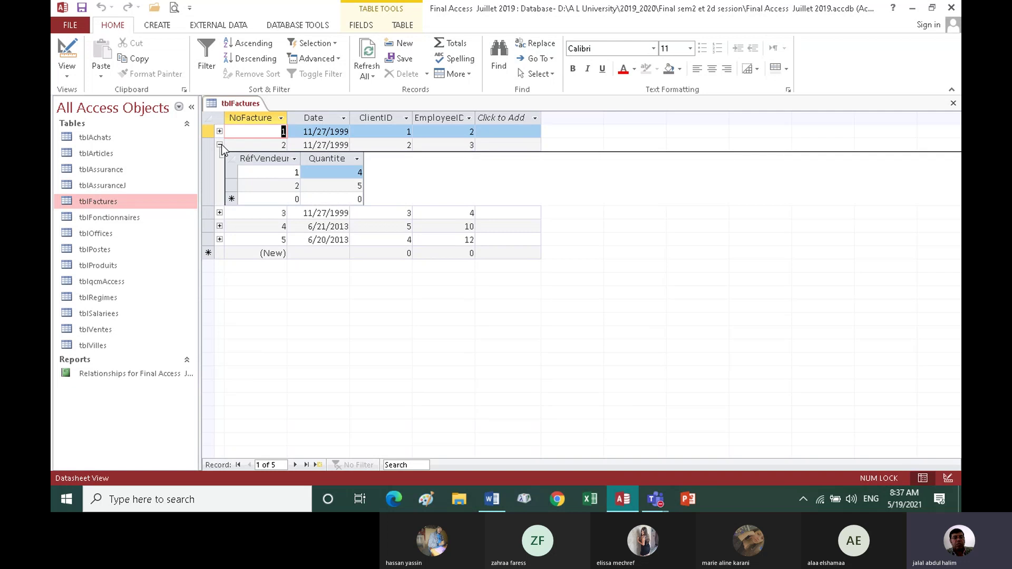
click(220, 146)
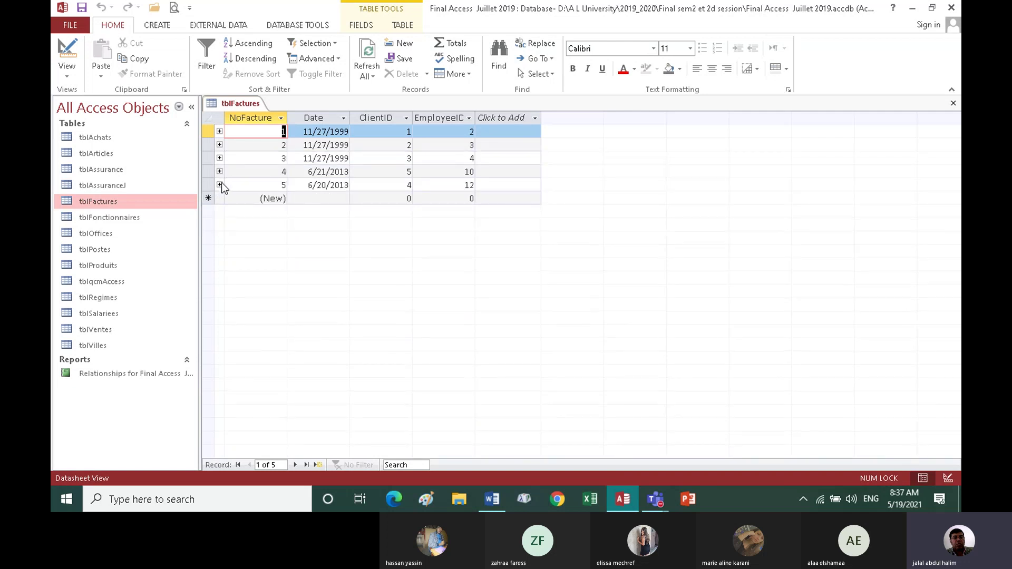
click(220, 185)
click(220, 184)
Remove the existing subdatasheet from tblFactures and insert tblArticles as the subdatasheet, linking child and master fields on NoFacture.
click(471, 74)
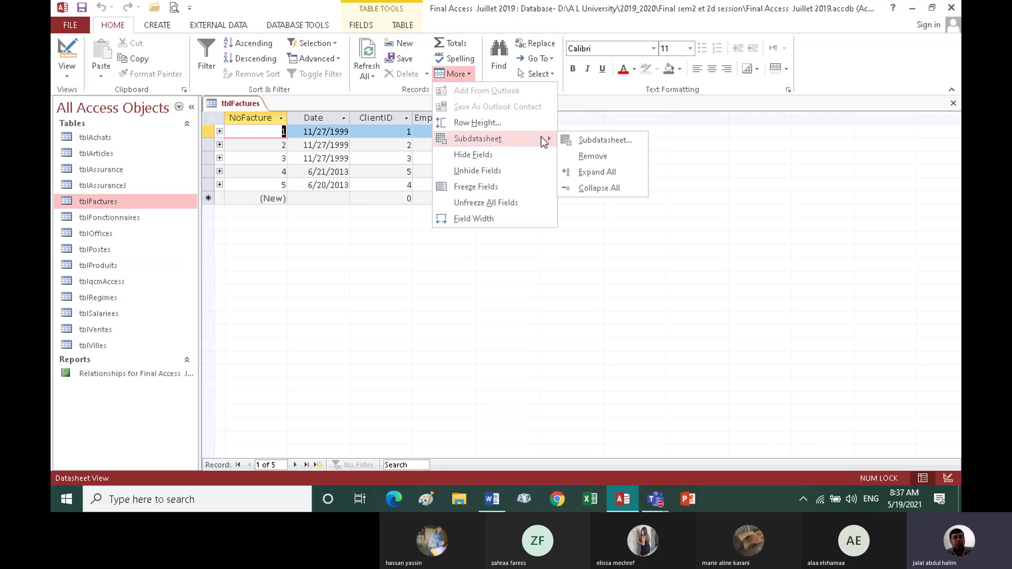
click(588, 158)
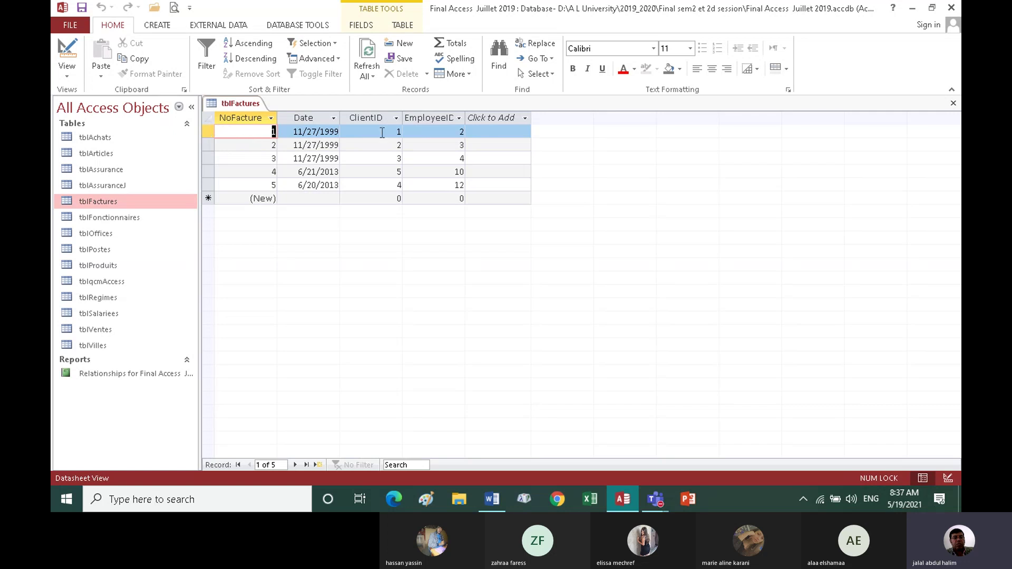
click(467, 74)
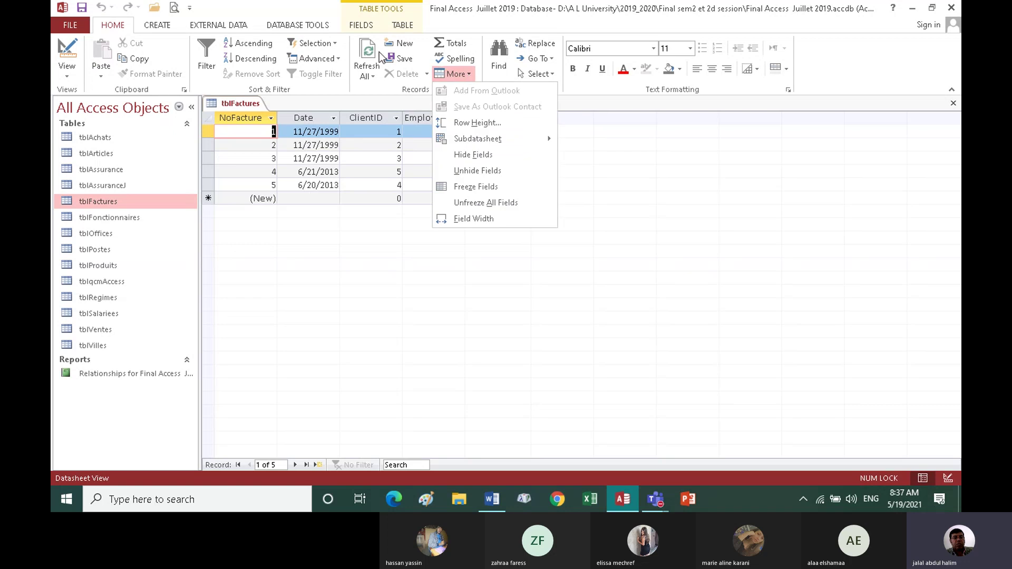
mouse_move(493, 140)
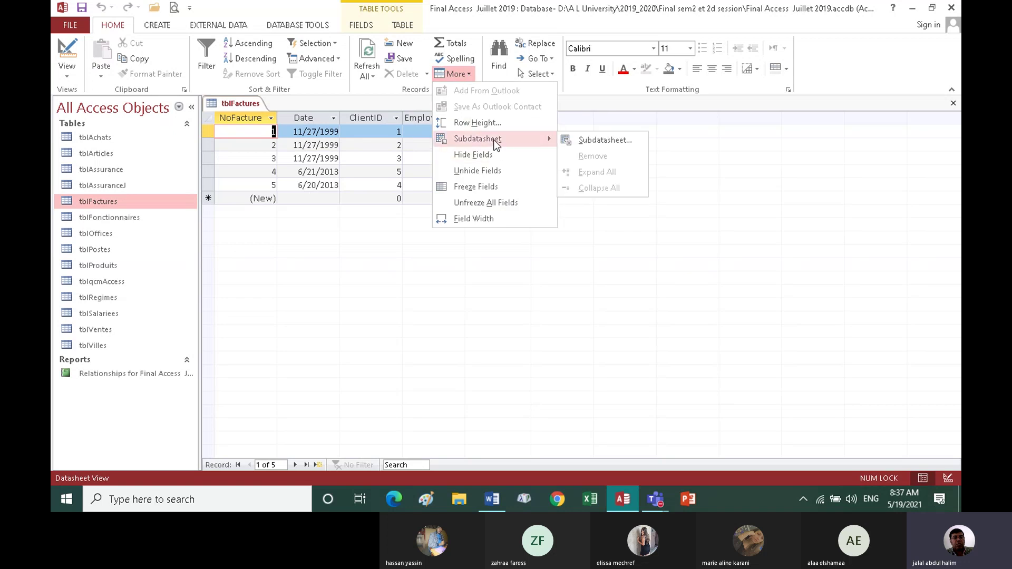
click(594, 140)
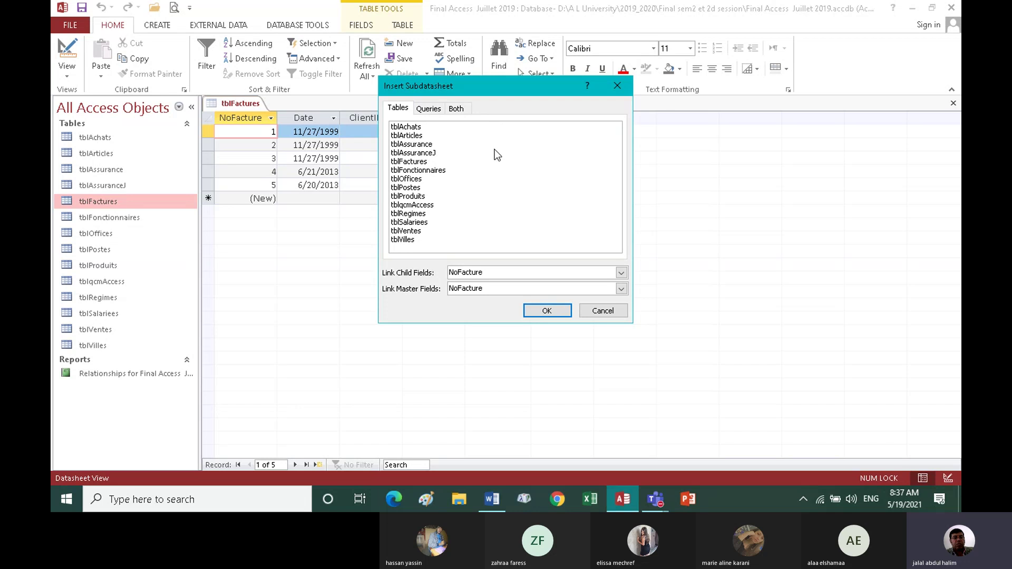
click(402, 136)
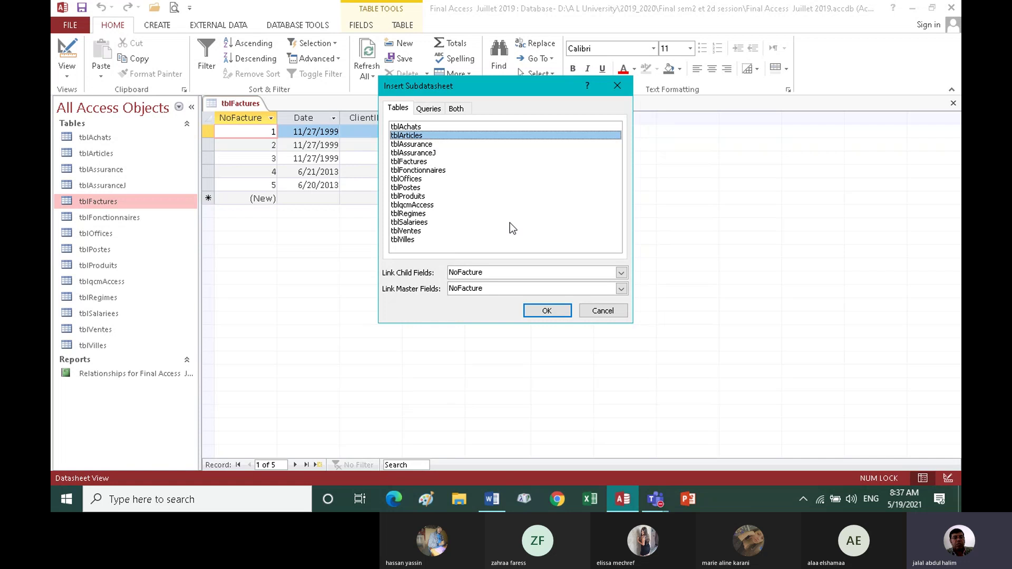
click(544, 314)
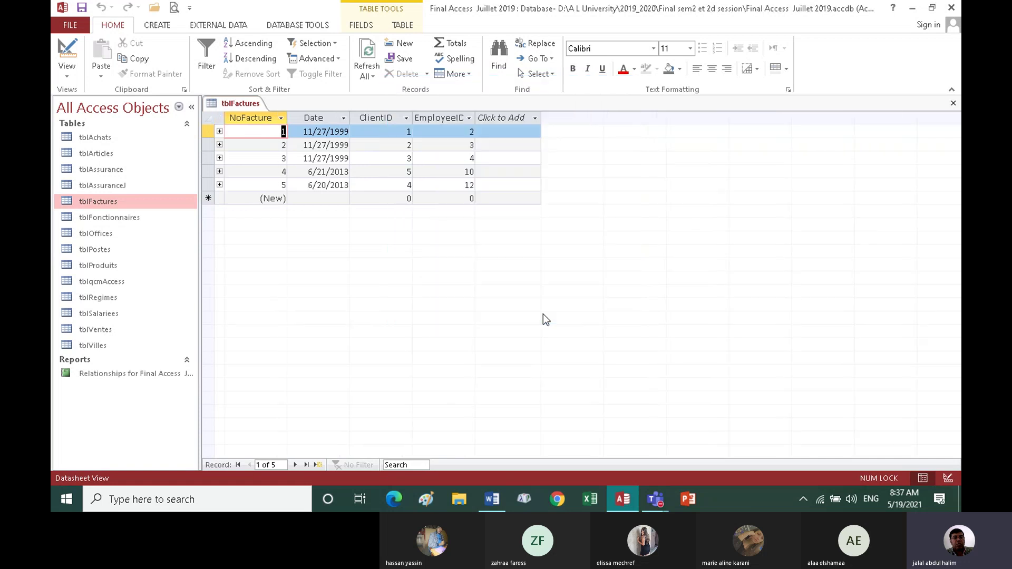
click(219, 132)
click(219, 132)
Remove the tblFactures subdatasheet once more and reinsert tblArticles, with NoFacture as both link fields.
click(469, 75)
mouse_move(527, 140)
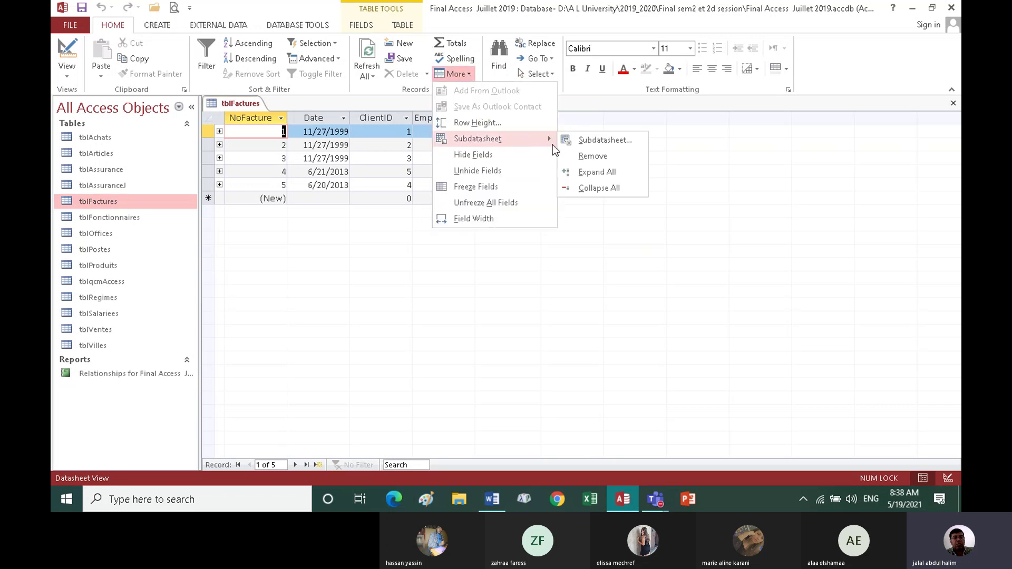
click(594, 157)
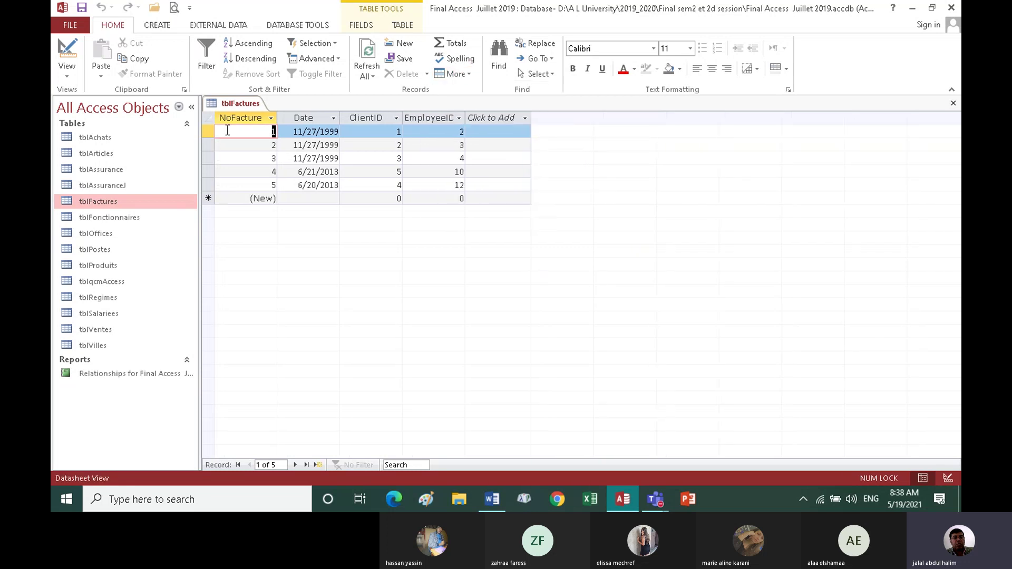
click(470, 74)
mouse_move(508, 137)
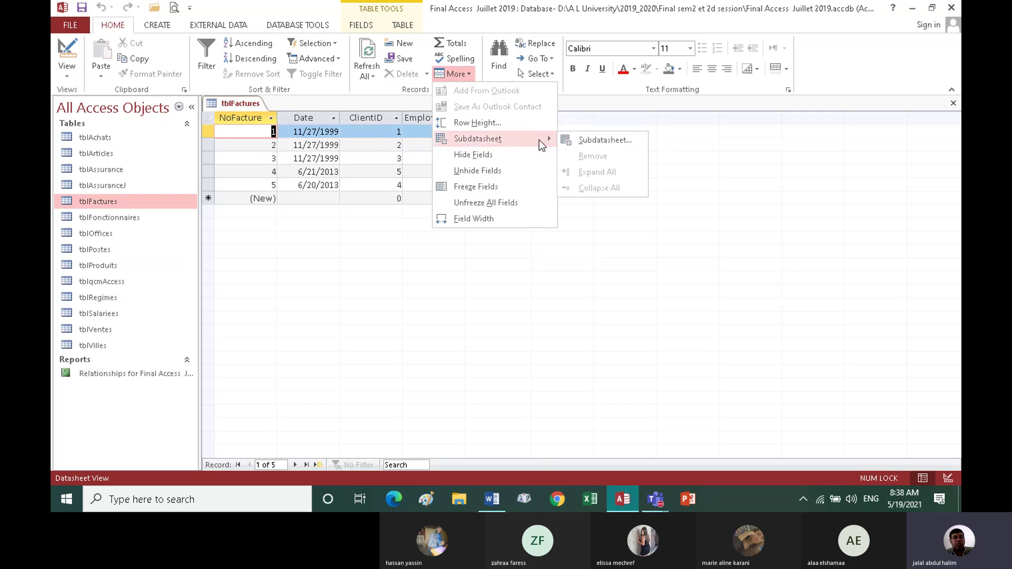
click(591, 141)
click(411, 137)
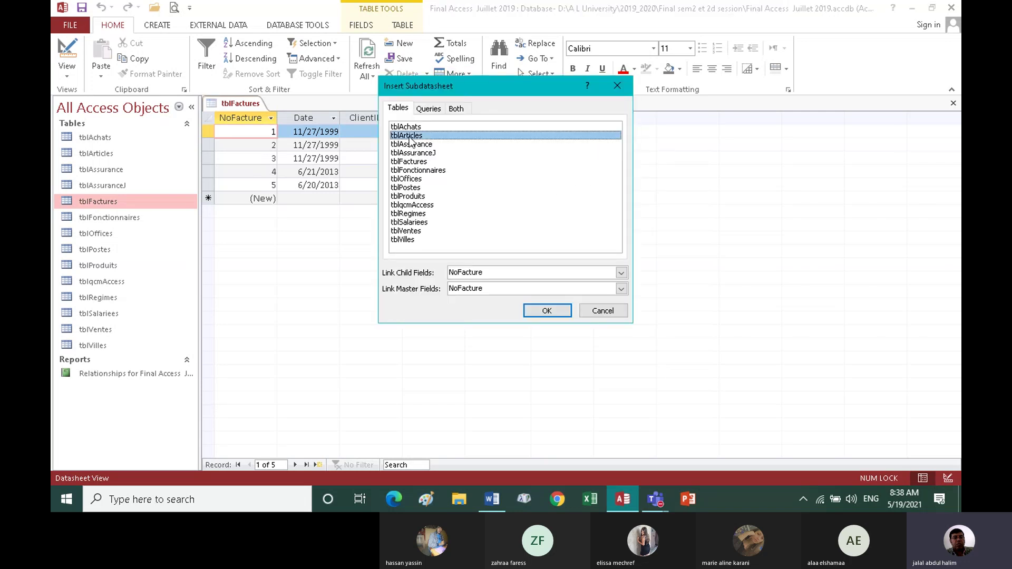
click(547, 311)
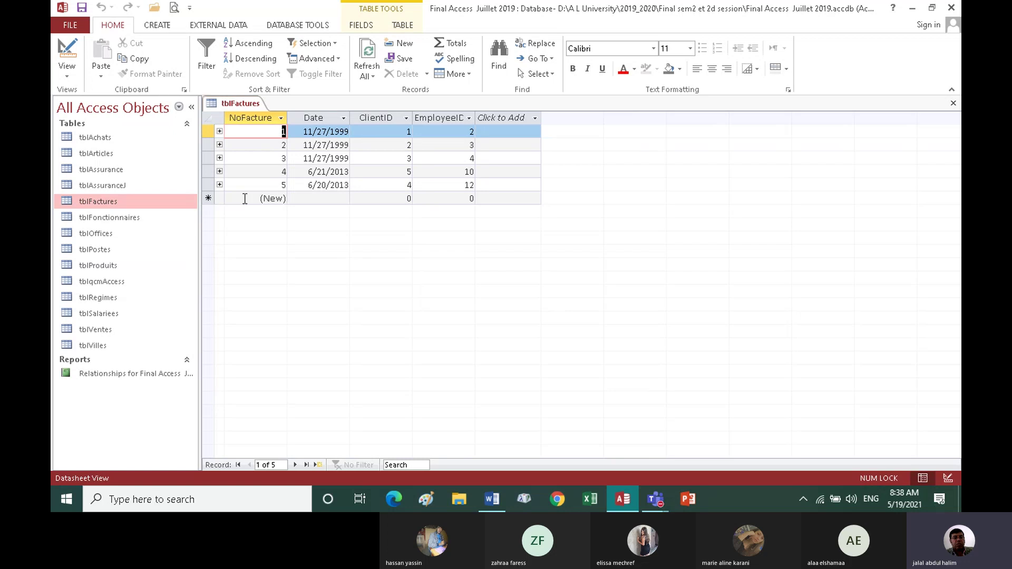
Switch to the Word exam document, read questions 7 and 8, and copy the form name frmProduits from question 7.
click(492, 499)
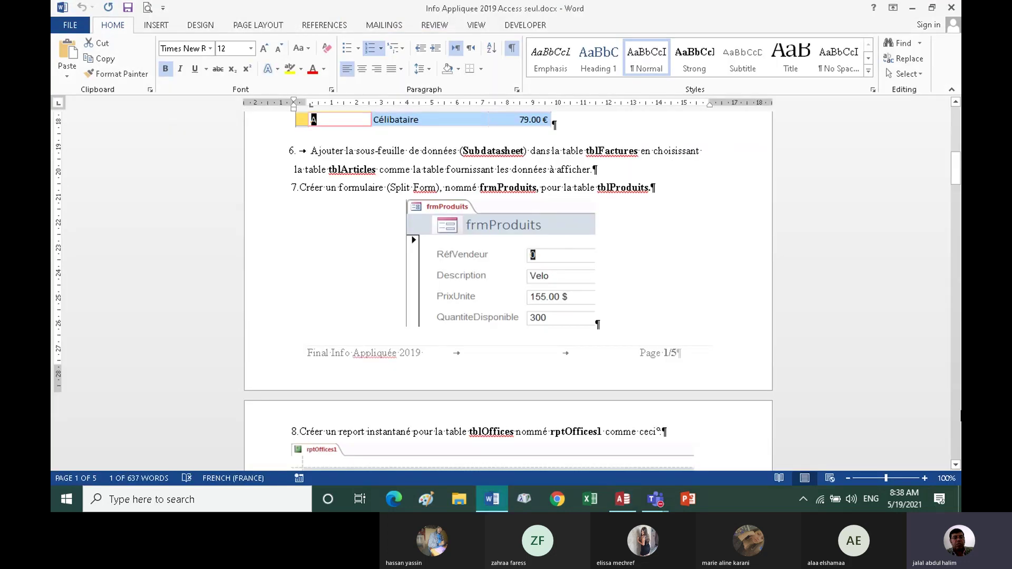
click(956, 465)
click(956, 465)
click(956, 464)
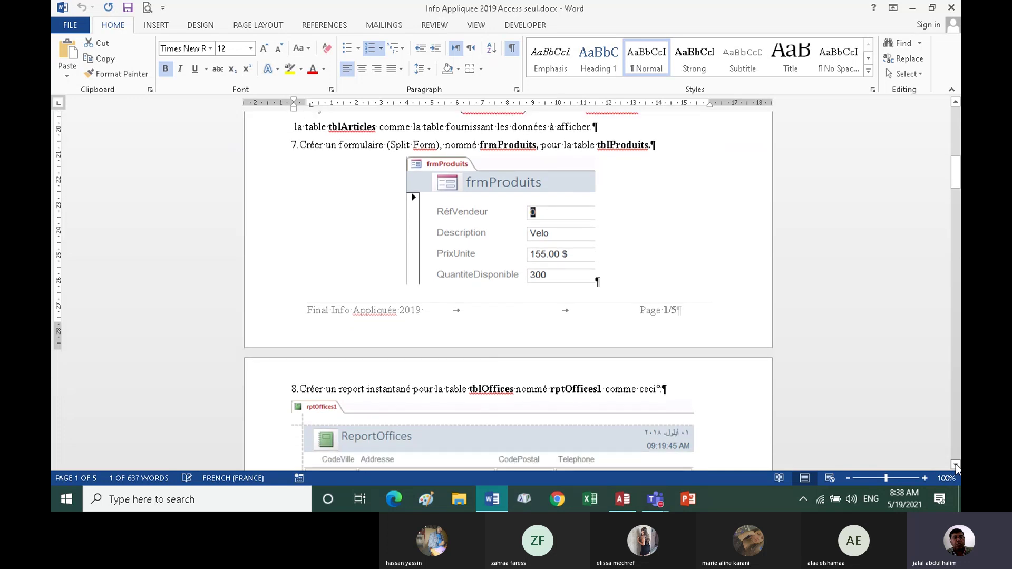
click(956, 464)
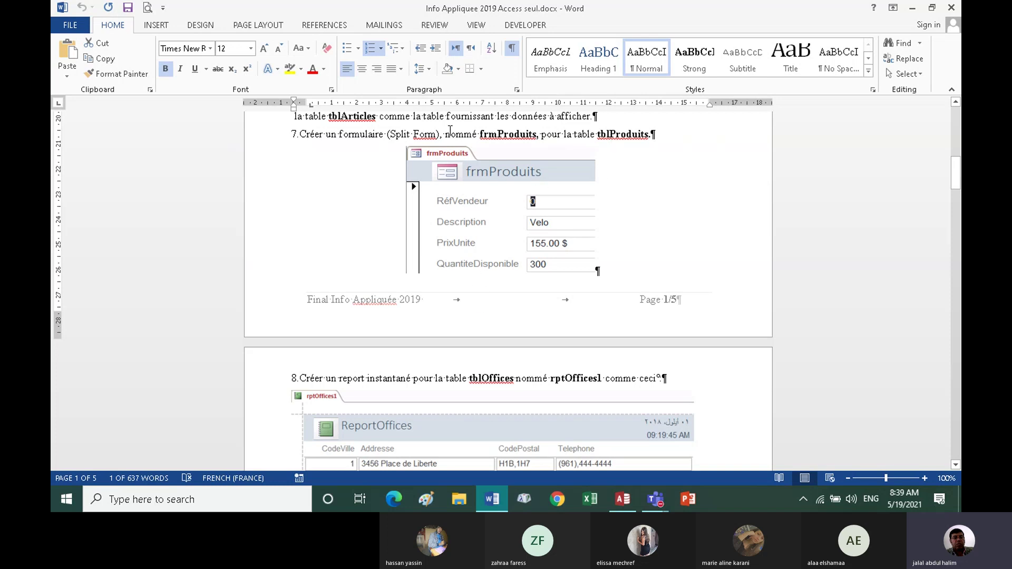
double_click(507, 134)
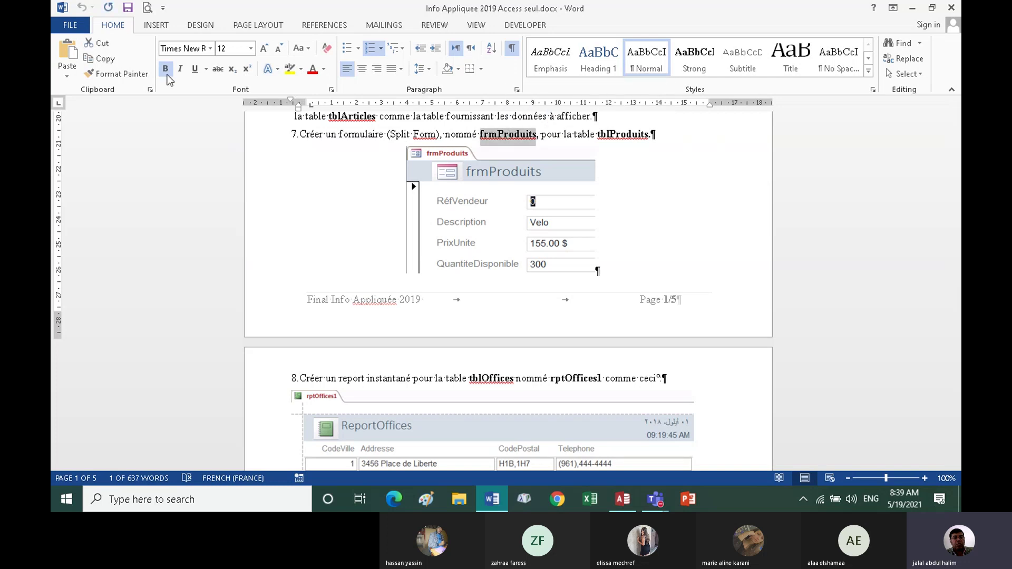
click(104, 59)
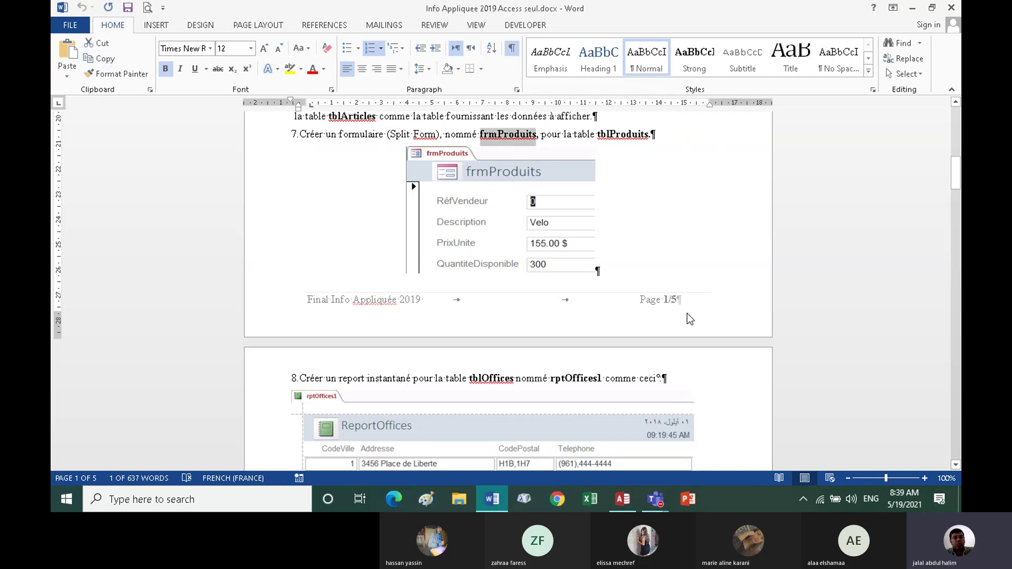
Return to Access and close tblFactures, saving its changes.
click(622, 499)
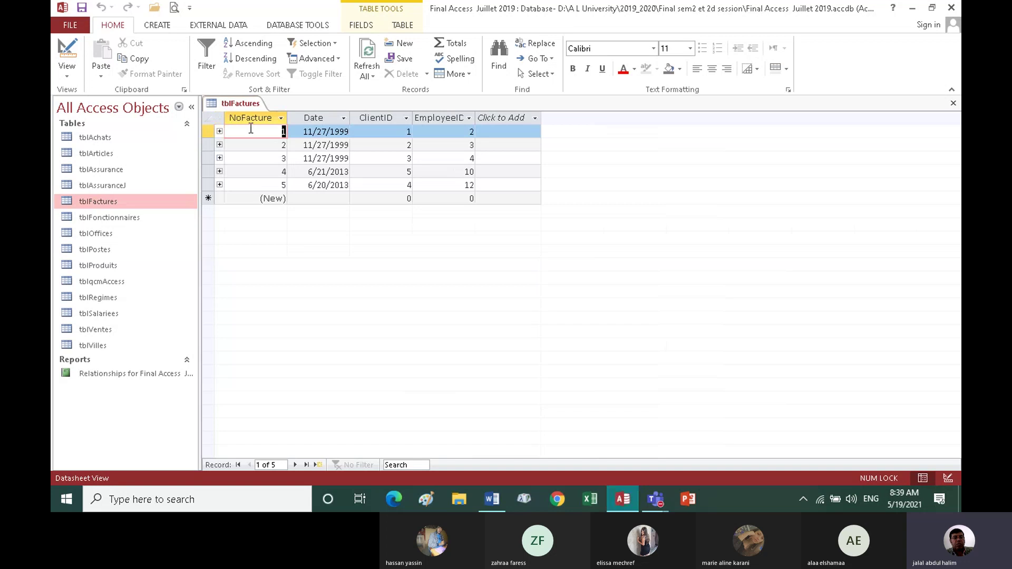
click(954, 104)
click(469, 290)
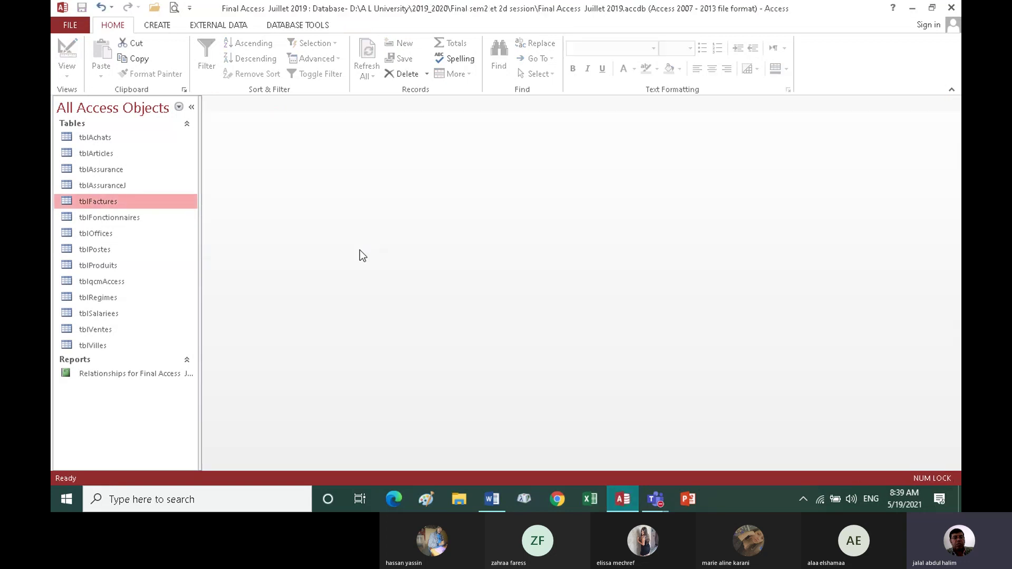
Create a basic form from the tblProduits table.
click(103, 268)
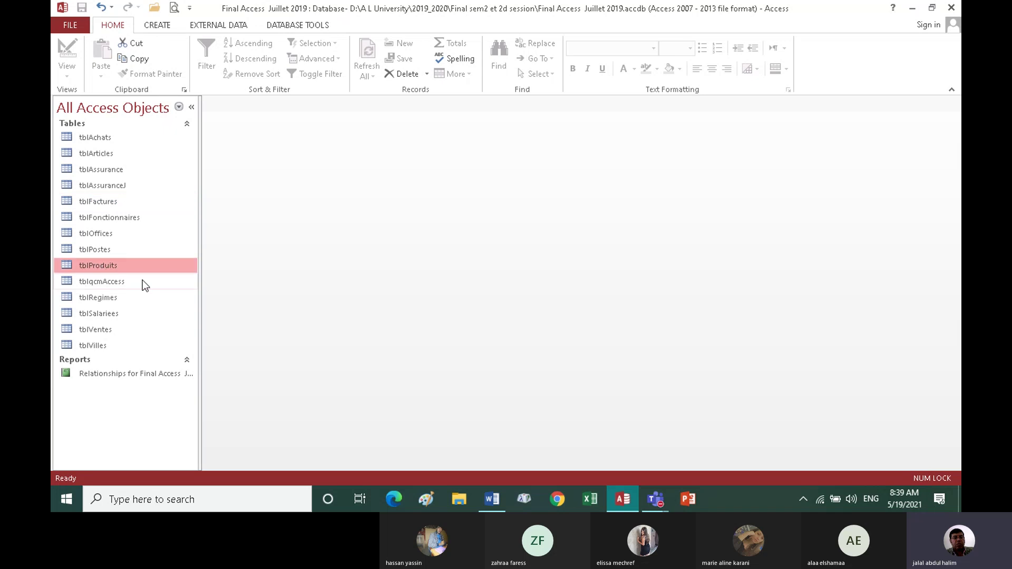
click(162, 25)
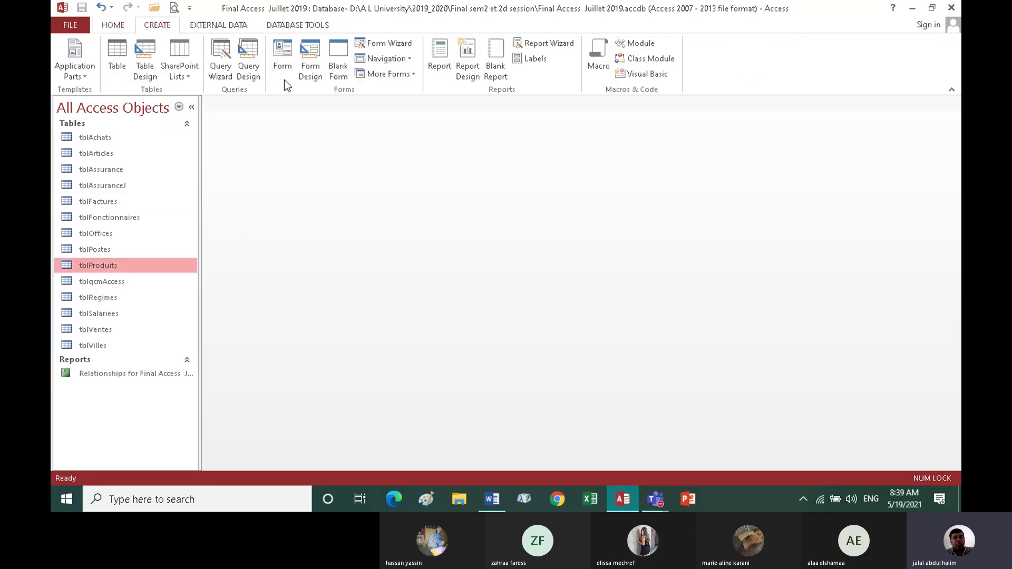
click(285, 64)
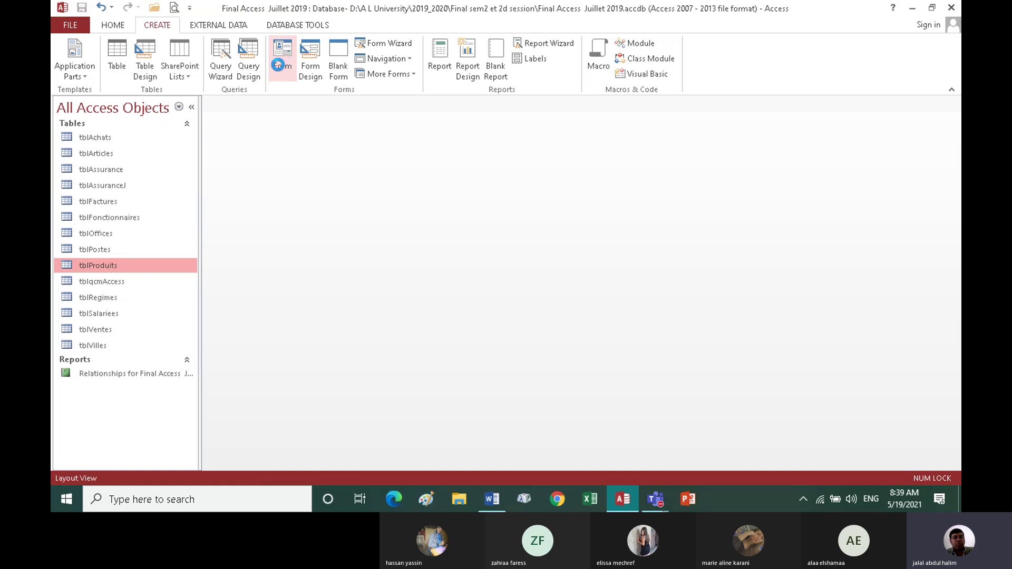
drag(263, 205, 268, 73)
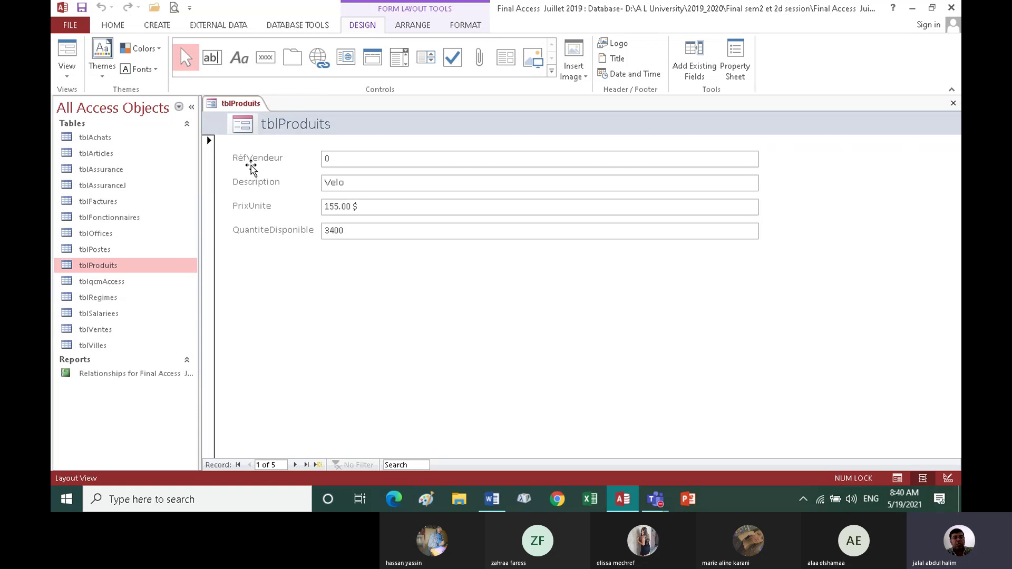
Save the new form under the name frmProduits.
right_click(243, 107)
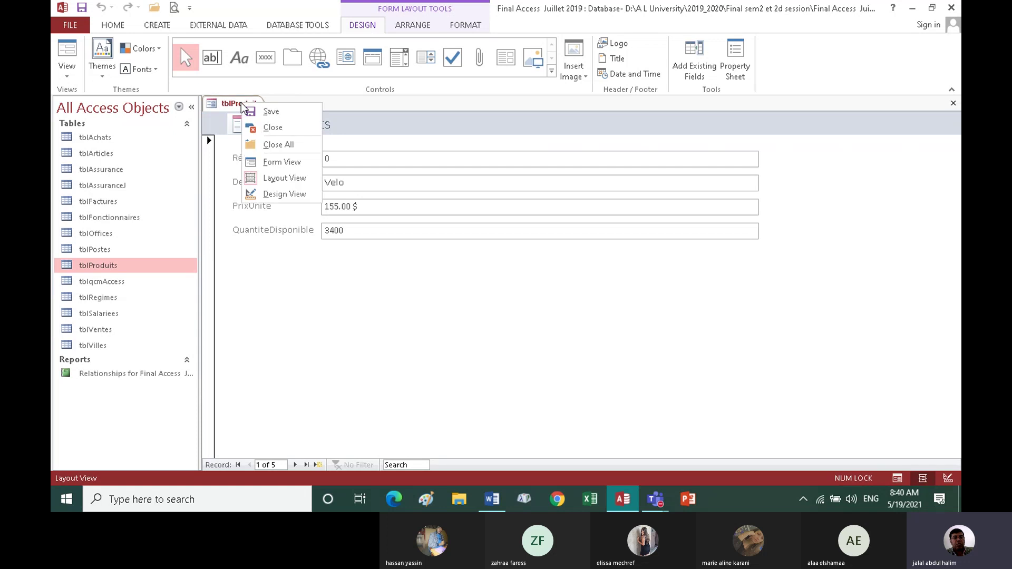
click(270, 114)
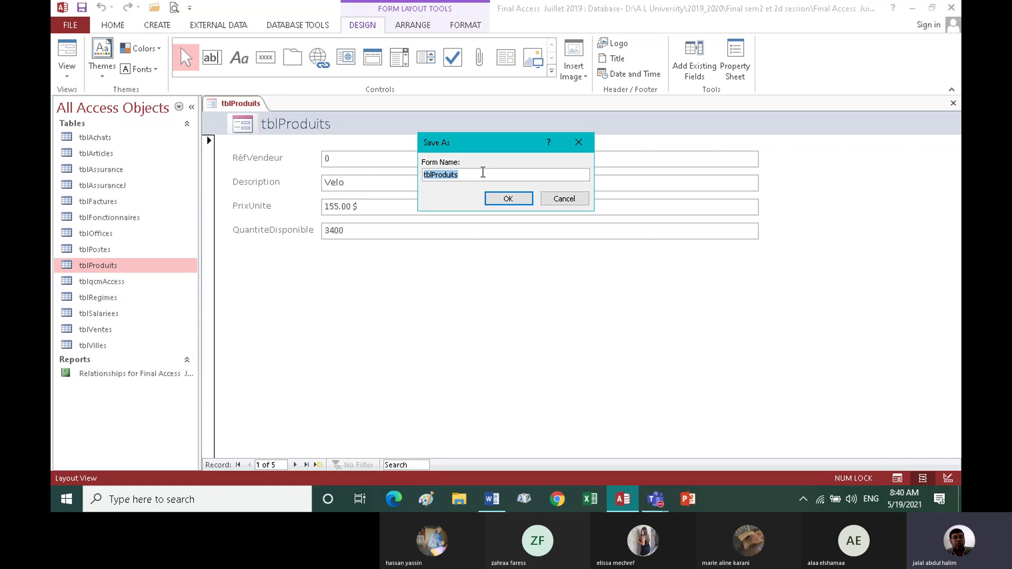
text(frmProduits)
click(507, 199)
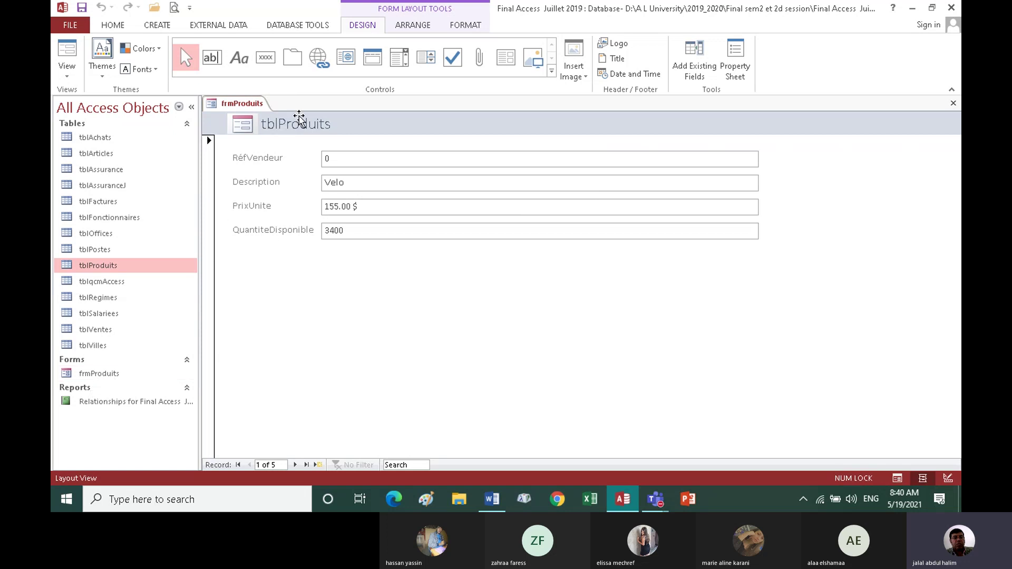
Change the title in the form's header to "Forme de Produits".
click(278, 124)
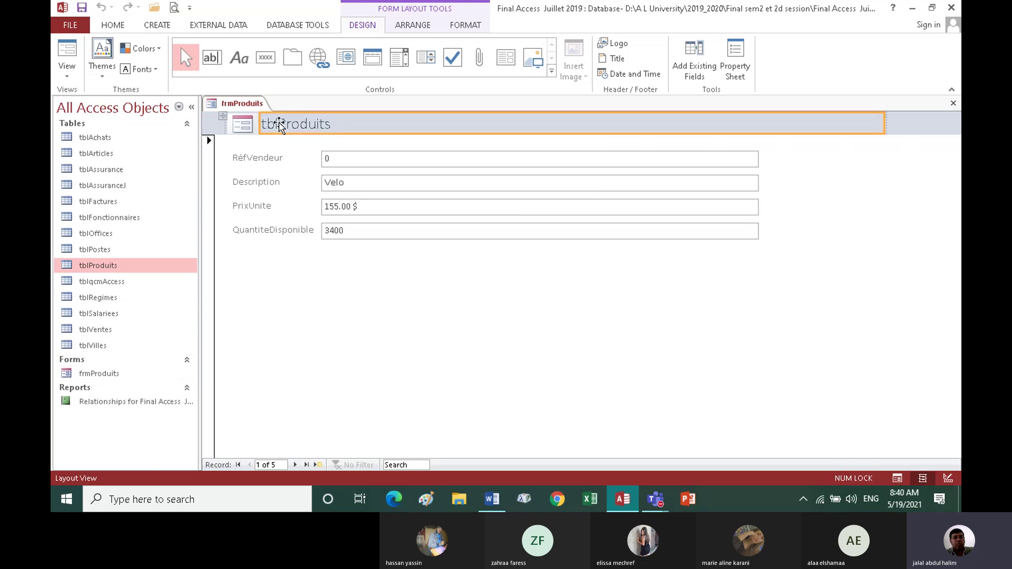
click(279, 124)
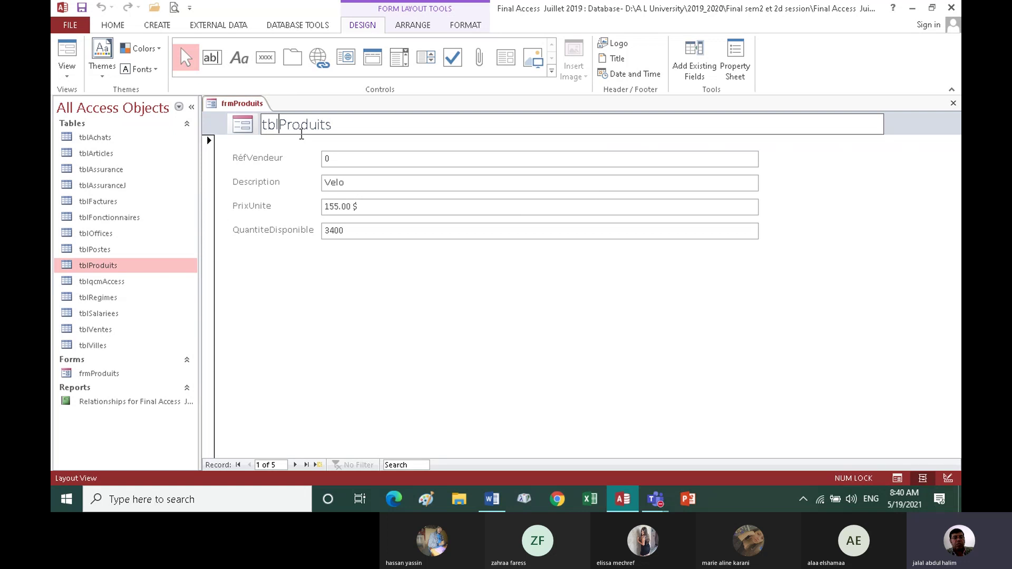
key(BackSpace)
key(BackSpace)
key(BackSpace)
text(Forme )
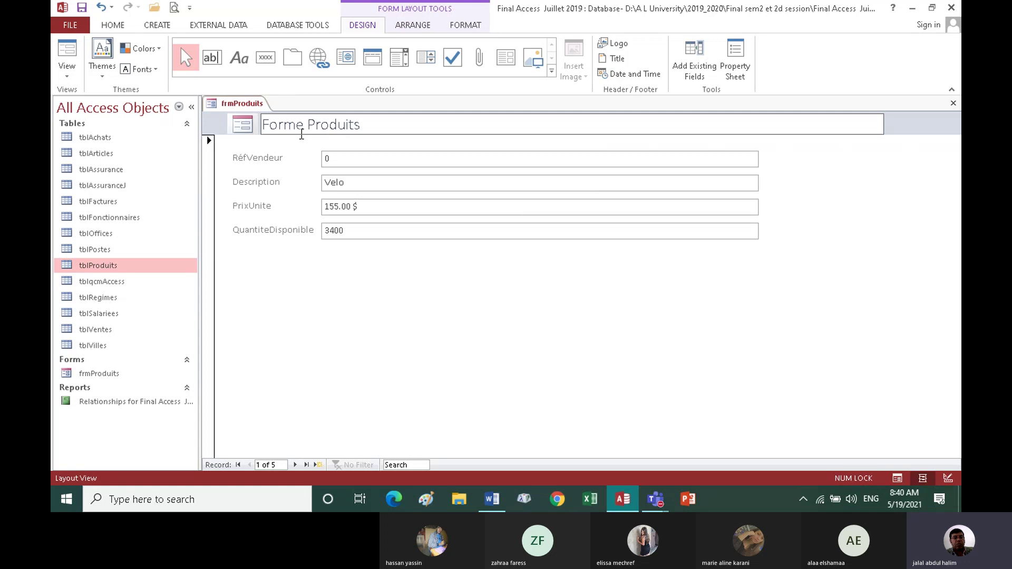
text(de)
click(243, 104)
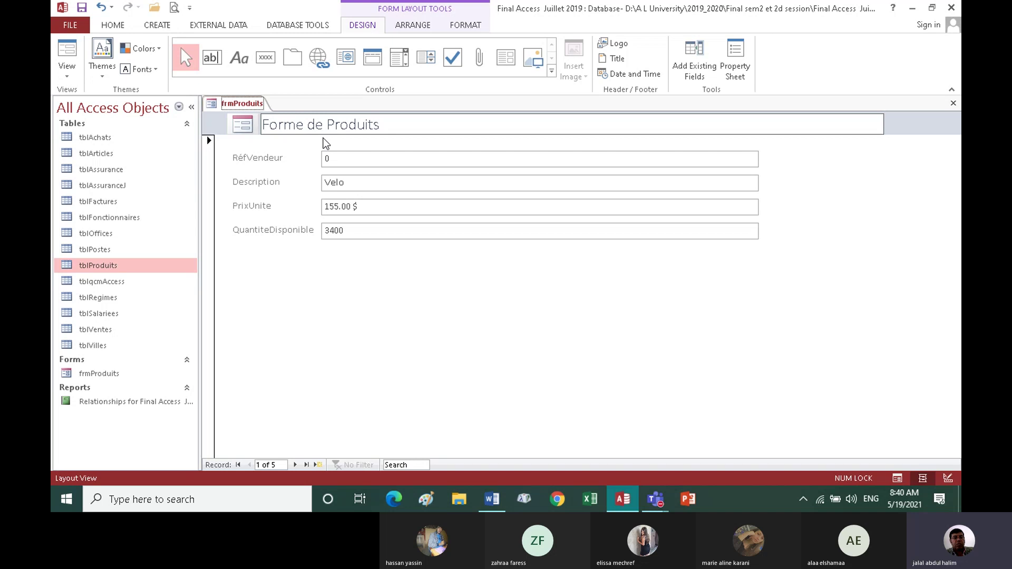
Close the frmProduits form with its changes saved, and reopen it in form view.
click(953, 104)
click(457, 287)
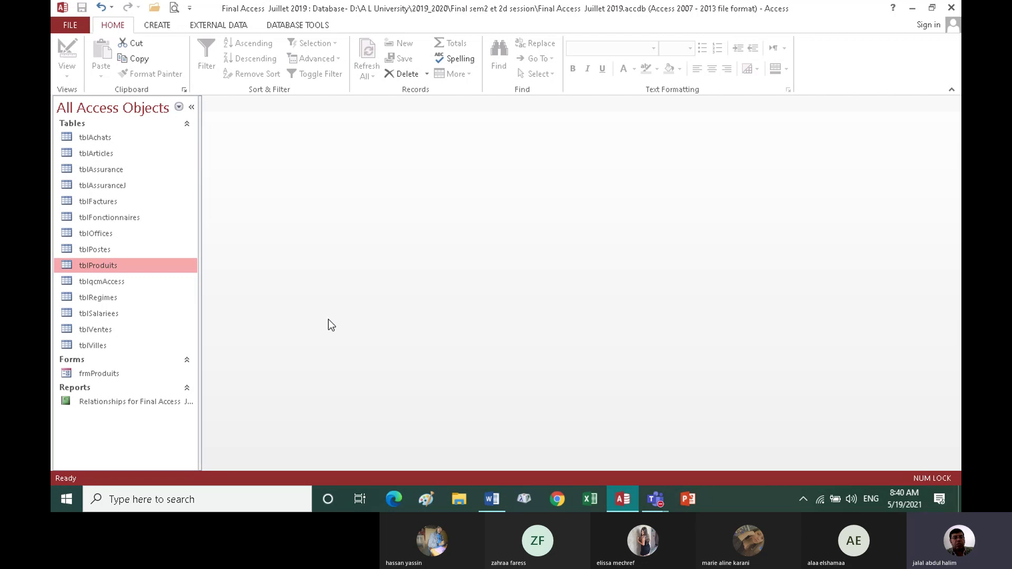
click(97, 373)
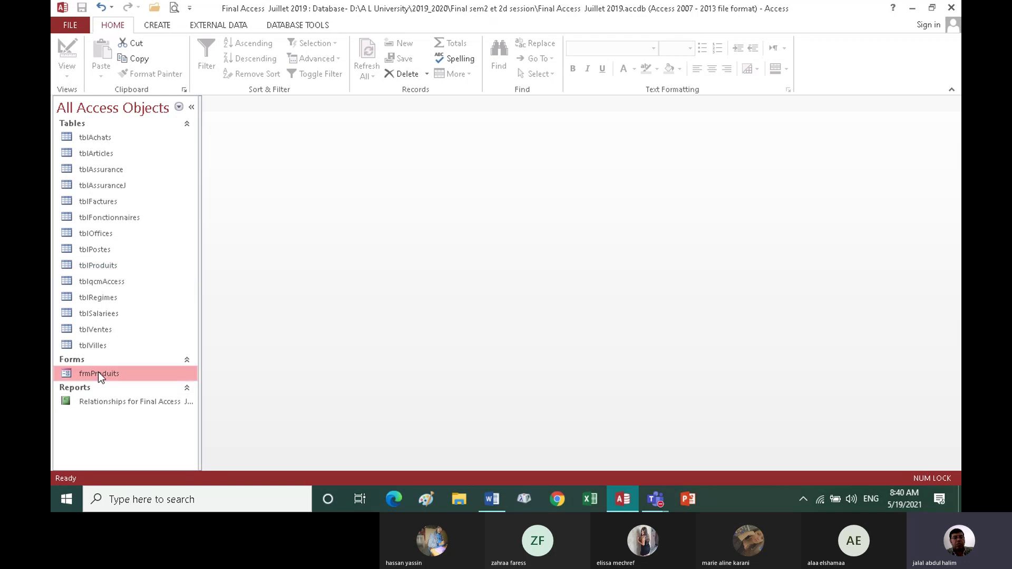
double_click(98, 373)
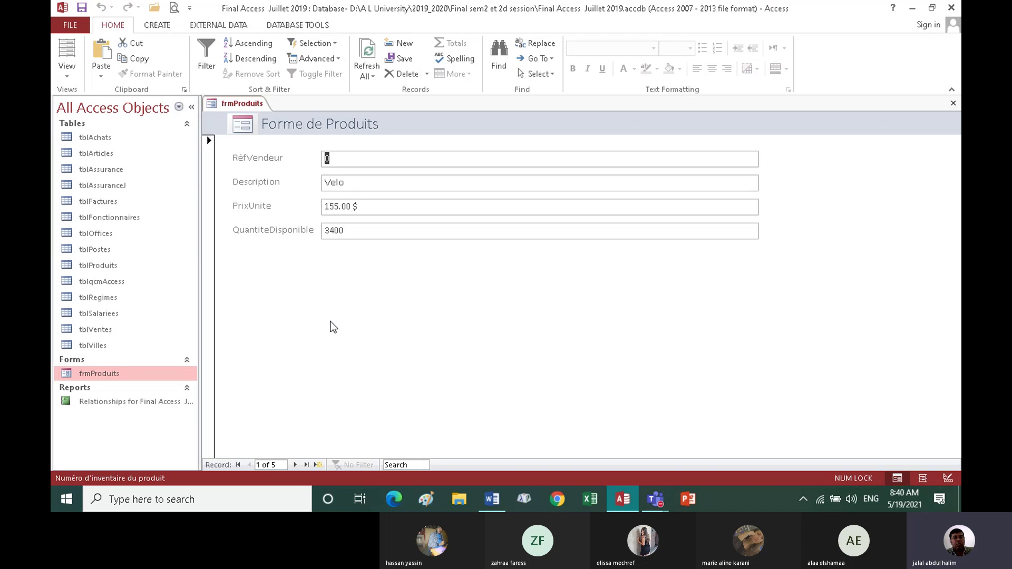
Browse the product records in the frmProduits form through to the last one.
click(294, 465)
click(294, 465)
click(294, 465)
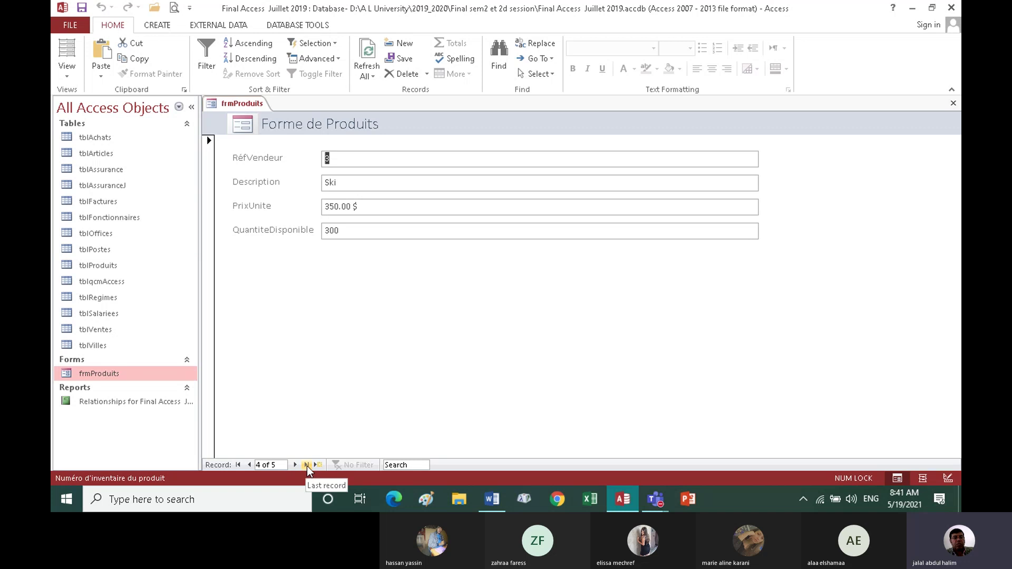
click(306, 465)
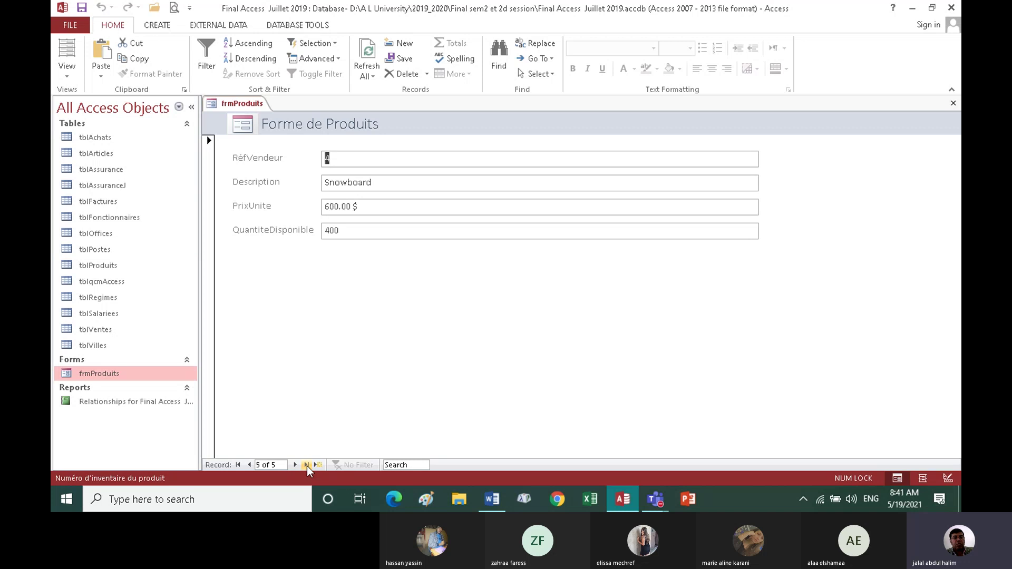
Return to the first product record and set the Velo record's QuantiteDisponible to 300.
click(238, 466)
click(350, 230)
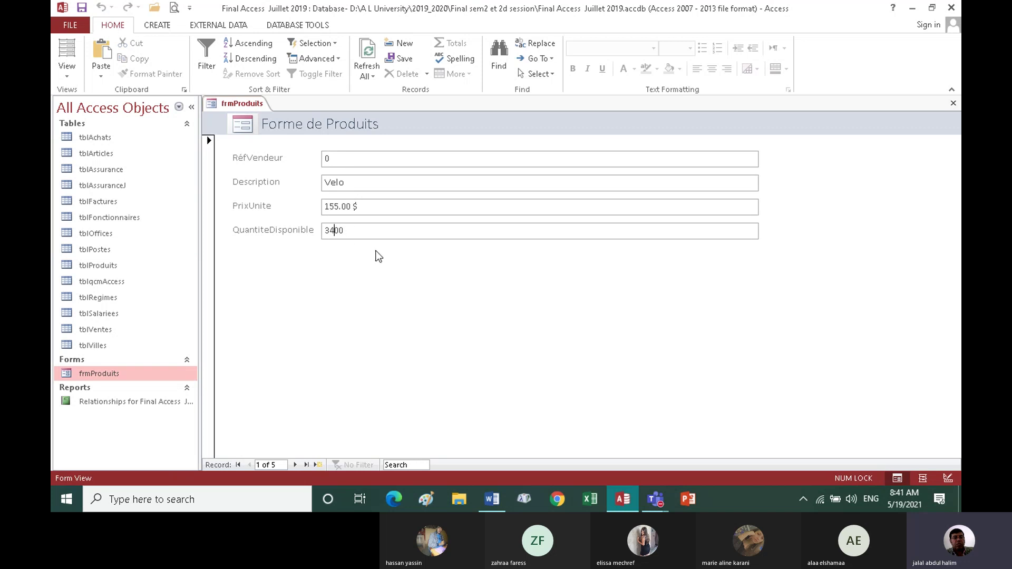
key(BackSpace)
click(306, 466)
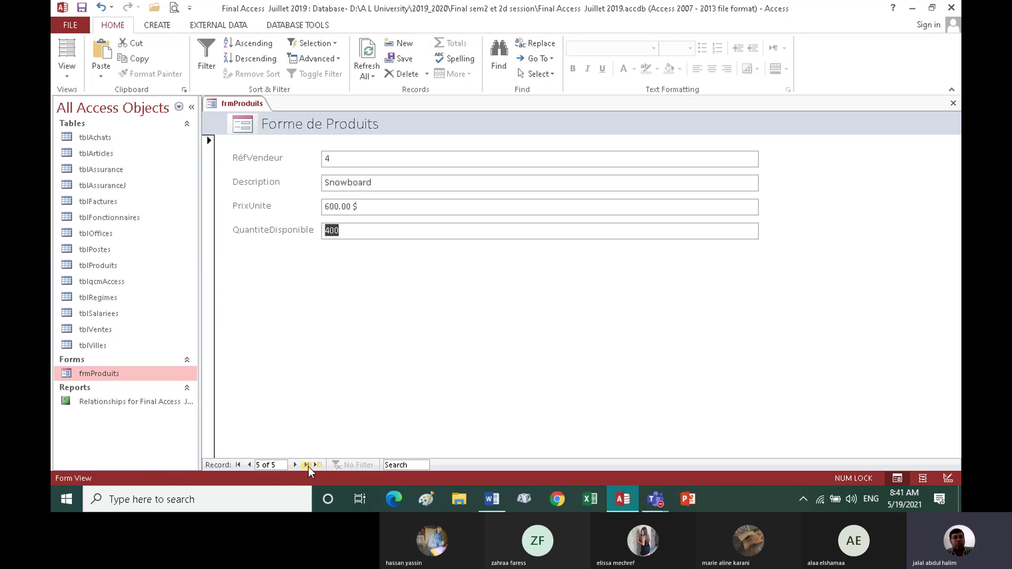
Go back through the product records to the first one and close the frmProduits form.
click(249, 465)
click(249, 465)
click(250, 465)
click(250, 466)
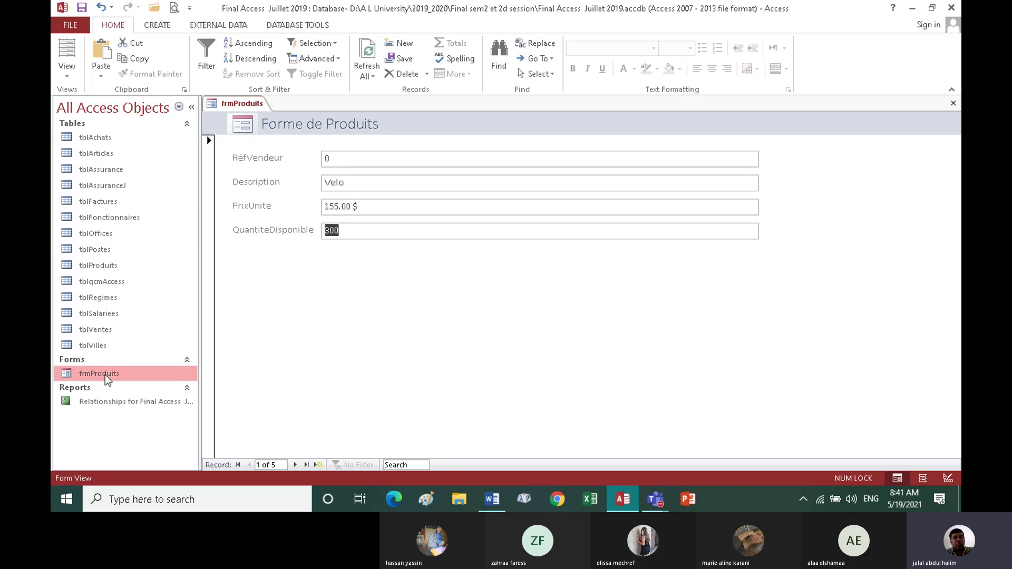
click(953, 102)
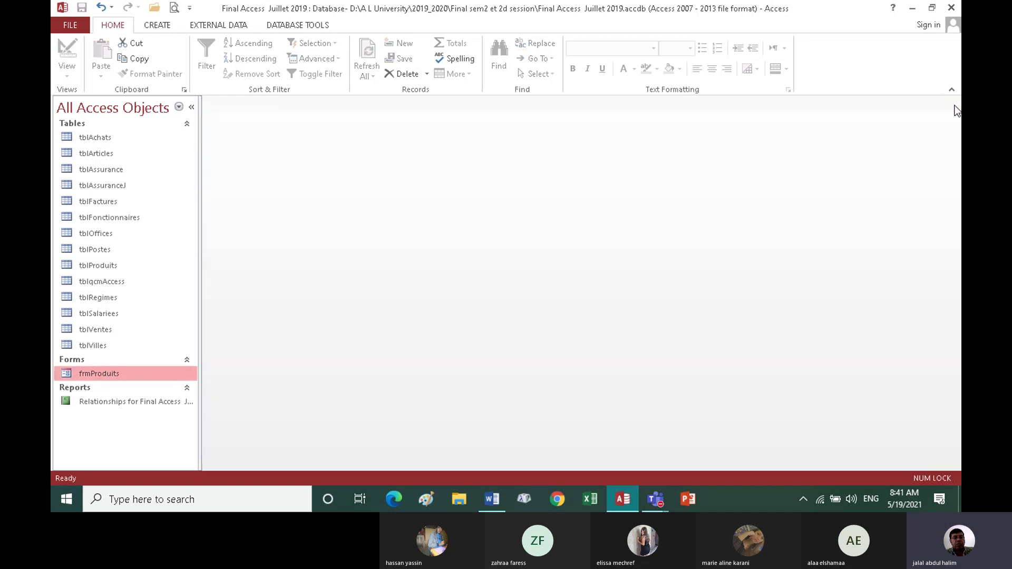
Switch to the Word exam document and copy the report name rptOffices1 from question 8.
click(493, 498)
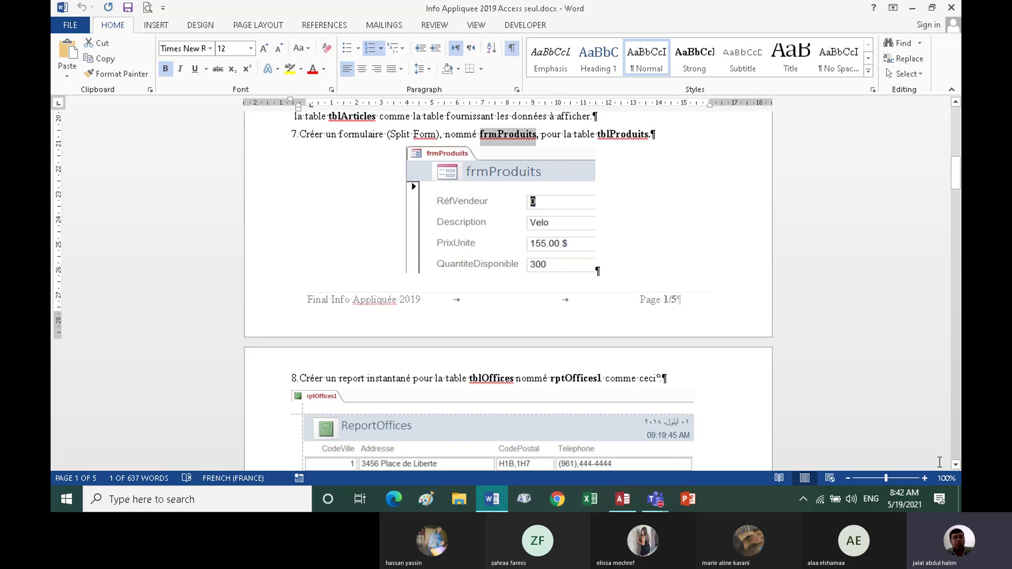
click(955, 466)
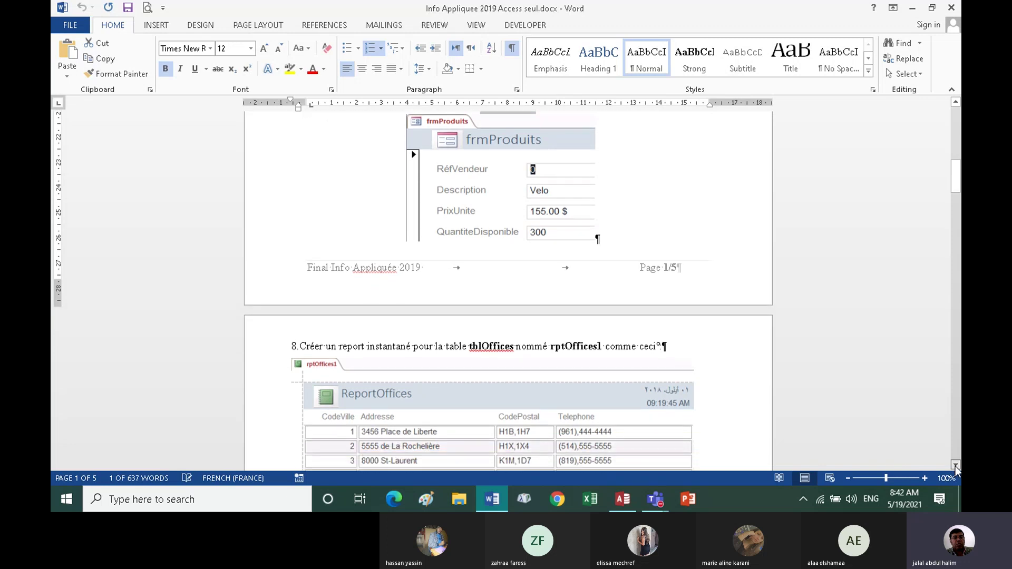
click(955, 466)
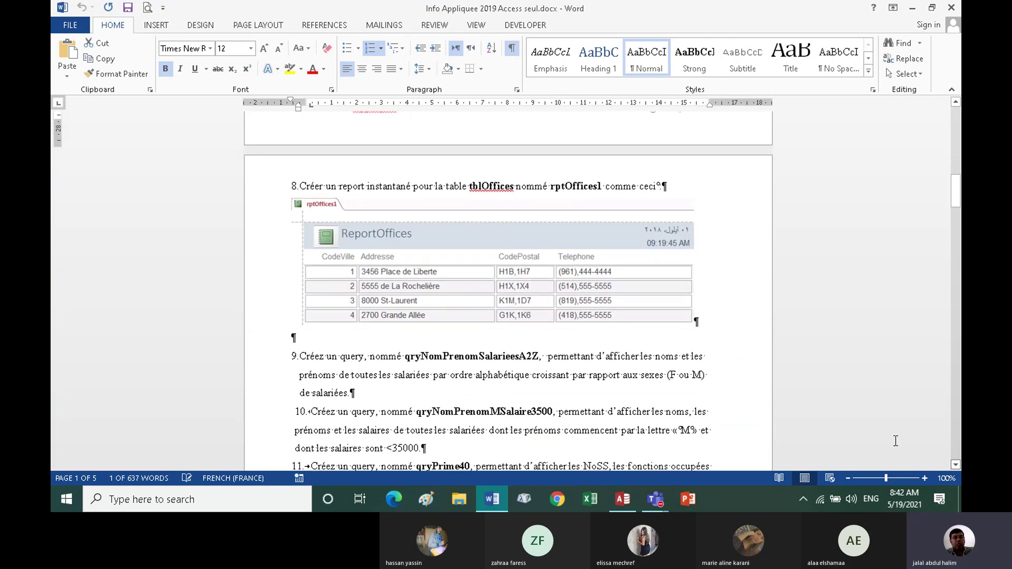
double_click(491, 185)
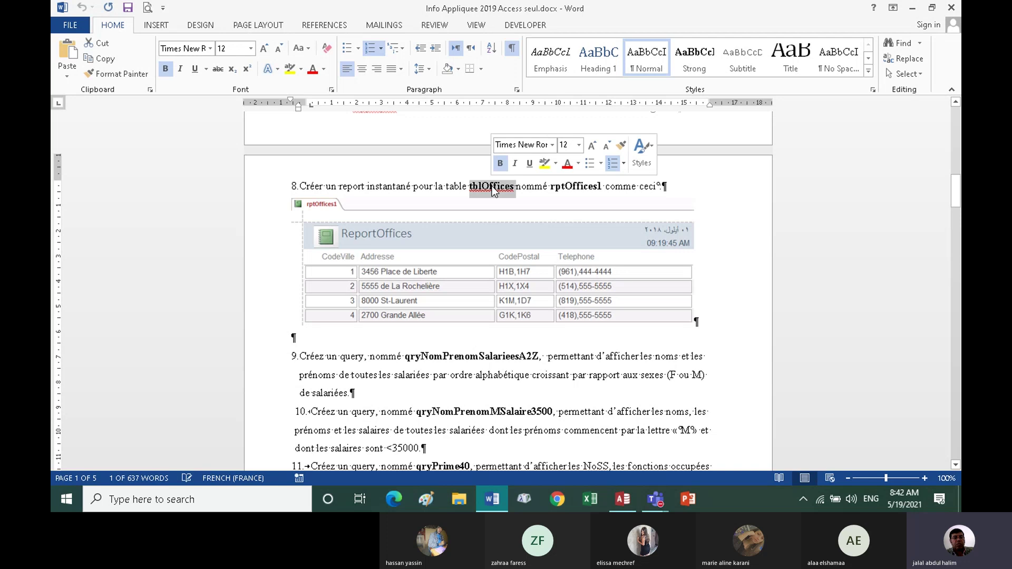
double_click(575, 185)
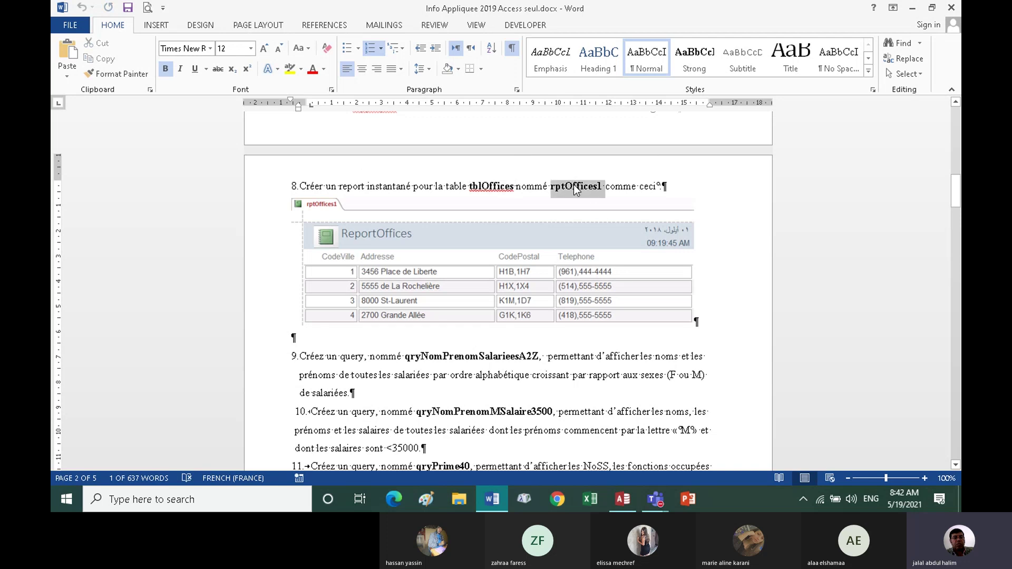
click(105, 58)
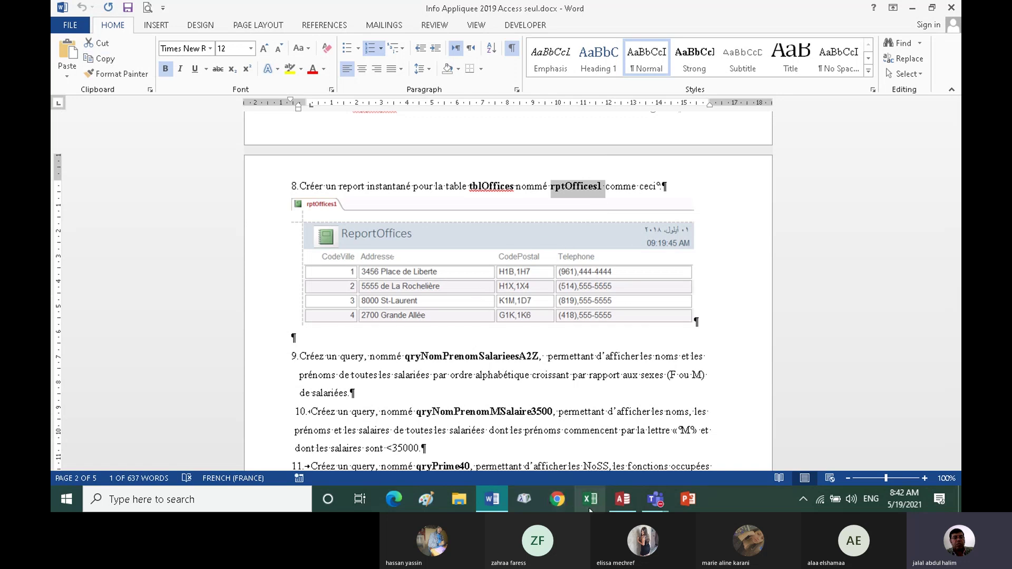
Switch to Access and create an instant report based on the tblOffices table.
click(622, 499)
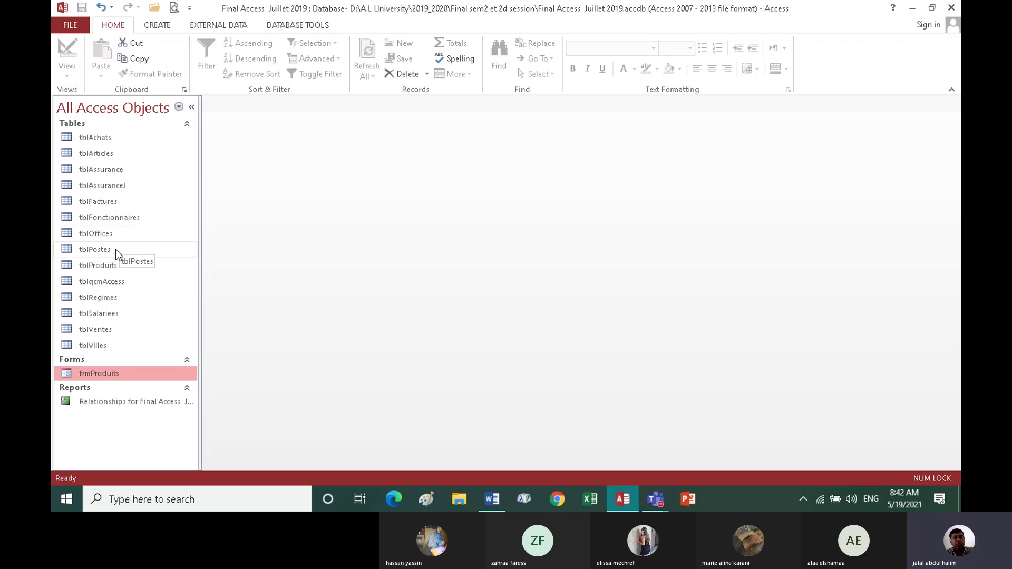
click(104, 234)
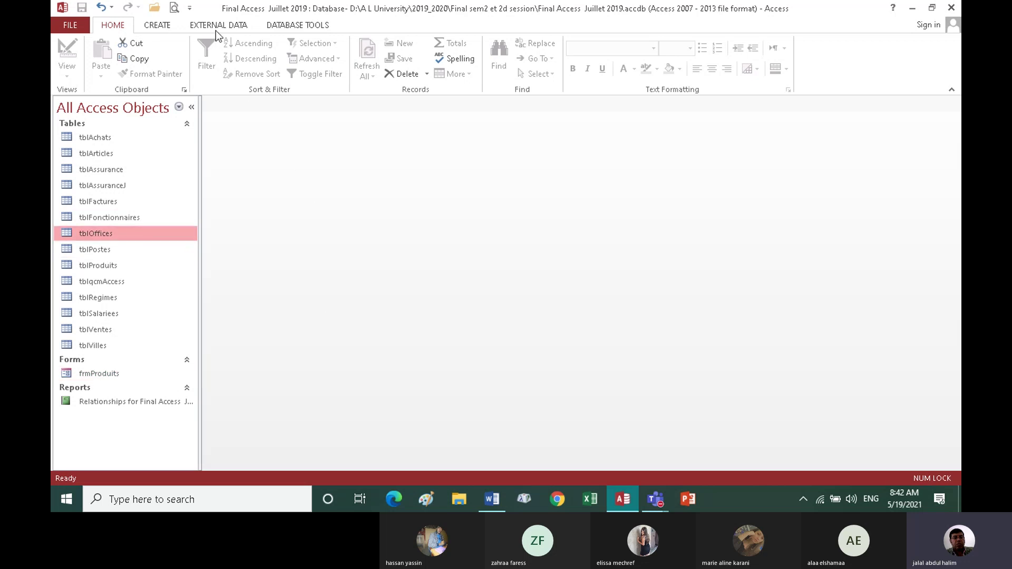
click(164, 27)
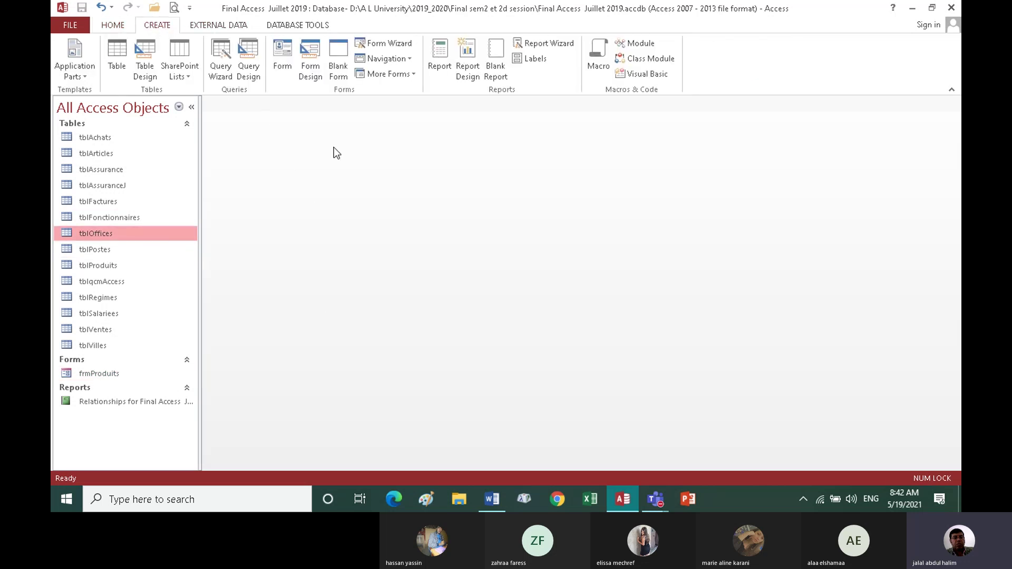
click(432, 61)
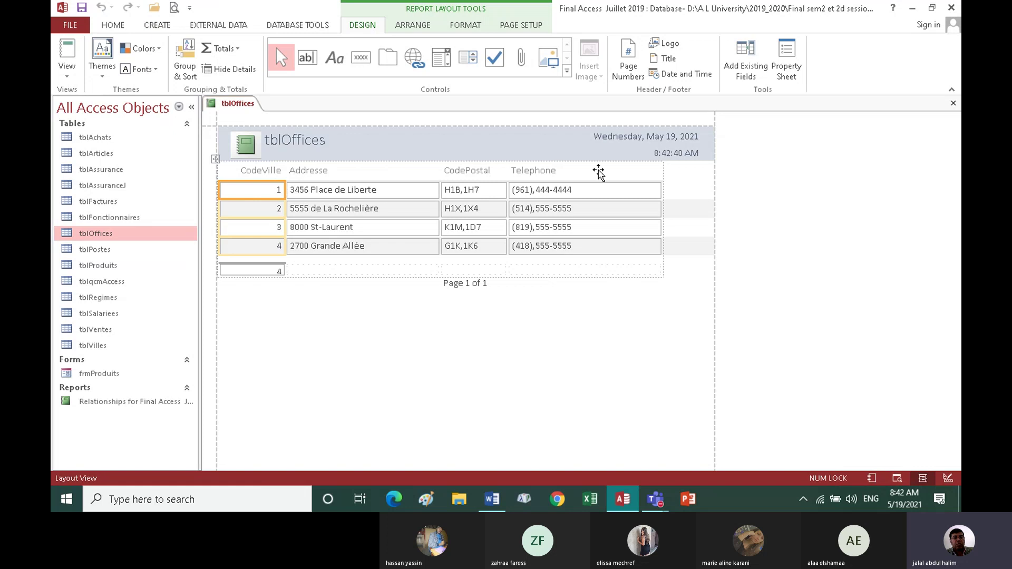
Save the new offices report under the name rptOffices1.
right_click(240, 104)
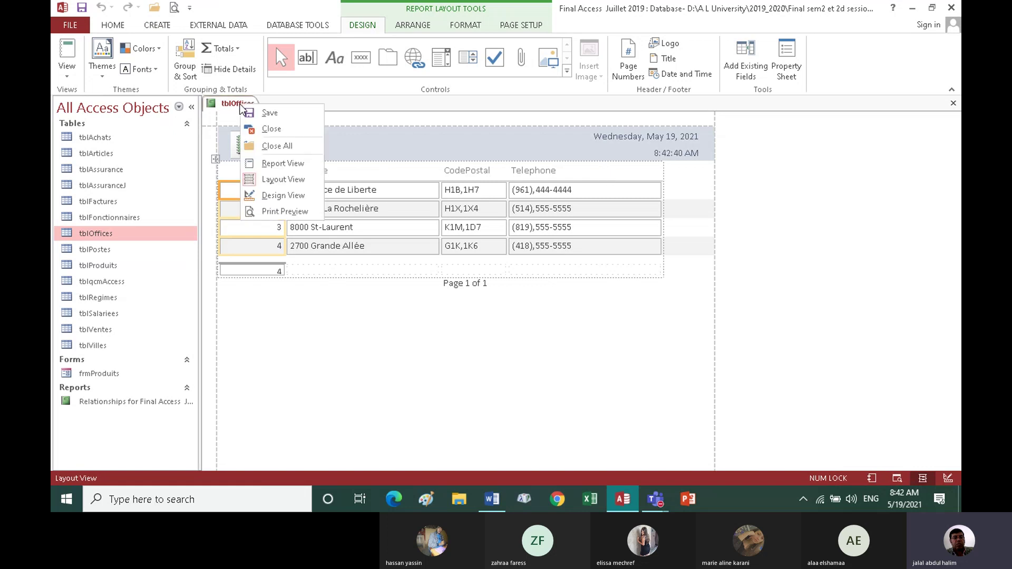
click(270, 113)
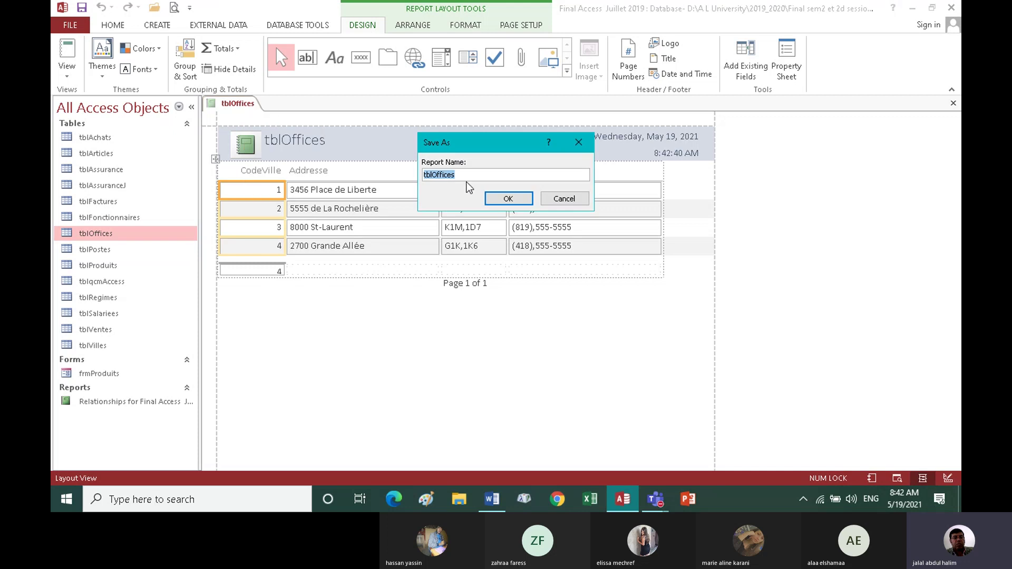
text(rptOffices1)
click(507, 200)
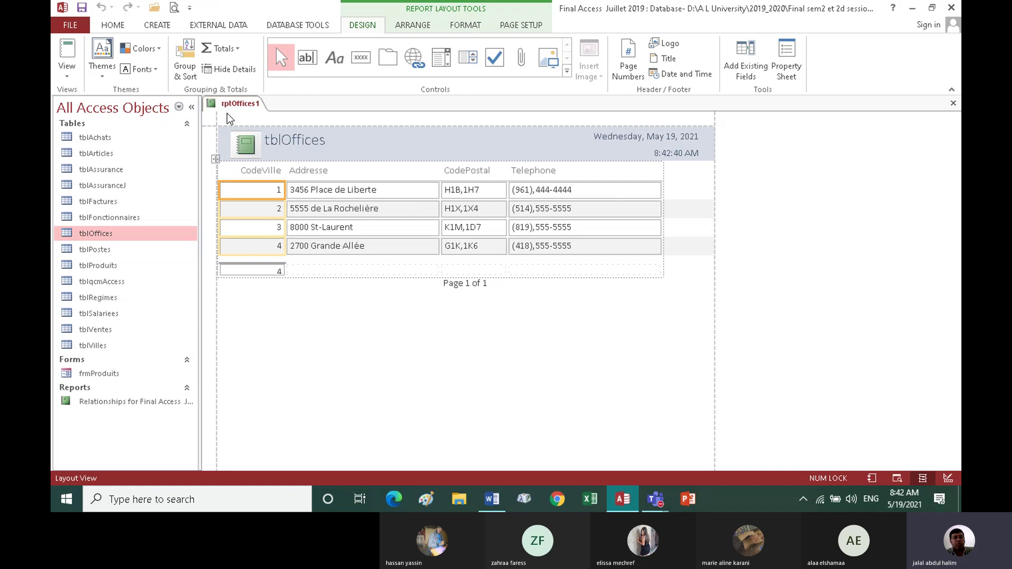
Change the title in the report header to "Report de Offices".
click(284, 143)
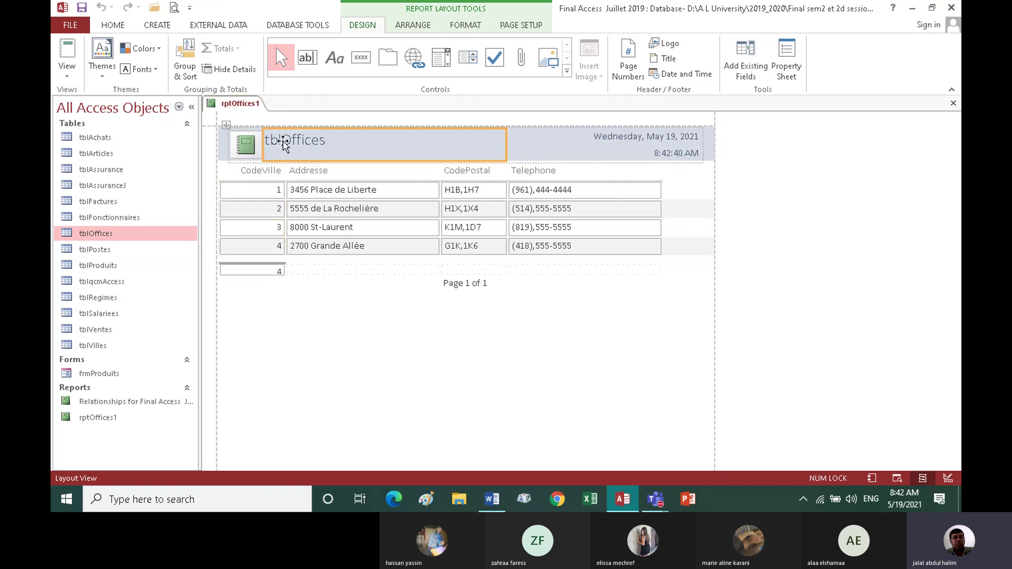
double_click(283, 141)
click(283, 141)
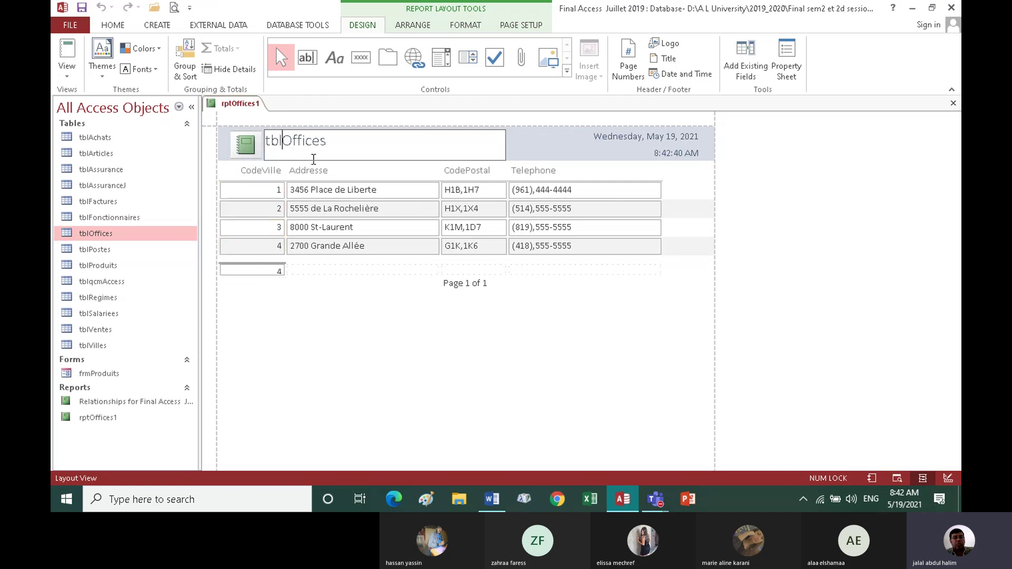
key(BackSpace)
key(BackSpace)
key(BackSpace)
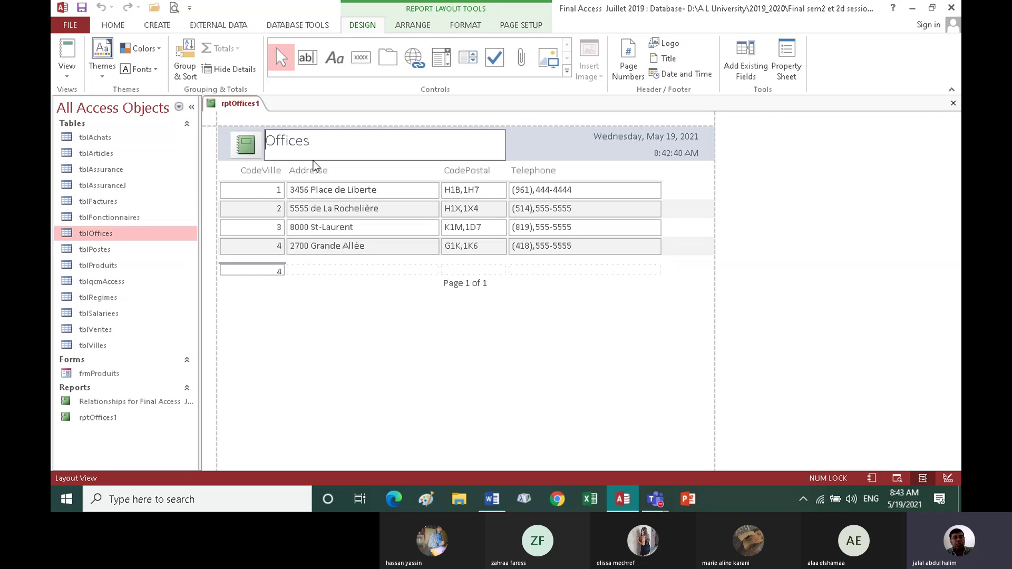
text(Report)
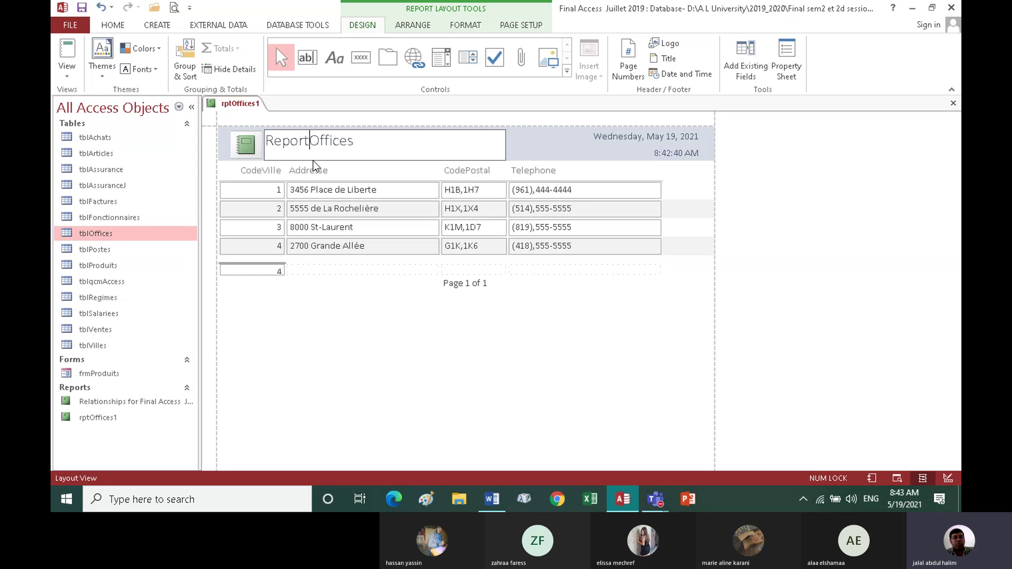
text( de)
Close rptOffices1 with its design changes saved, and reopen it briefly to check the report.
click(240, 104)
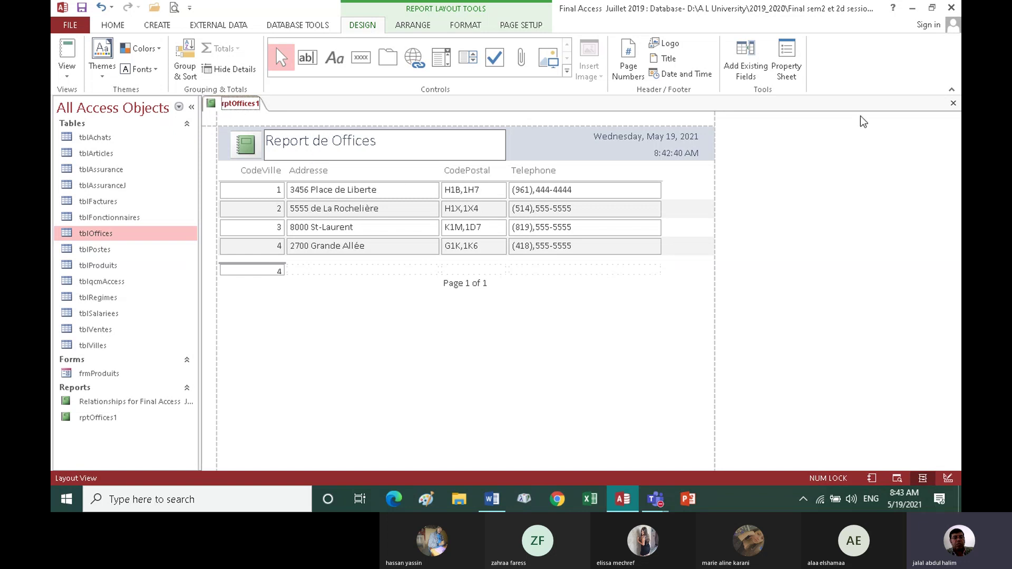
click(953, 103)
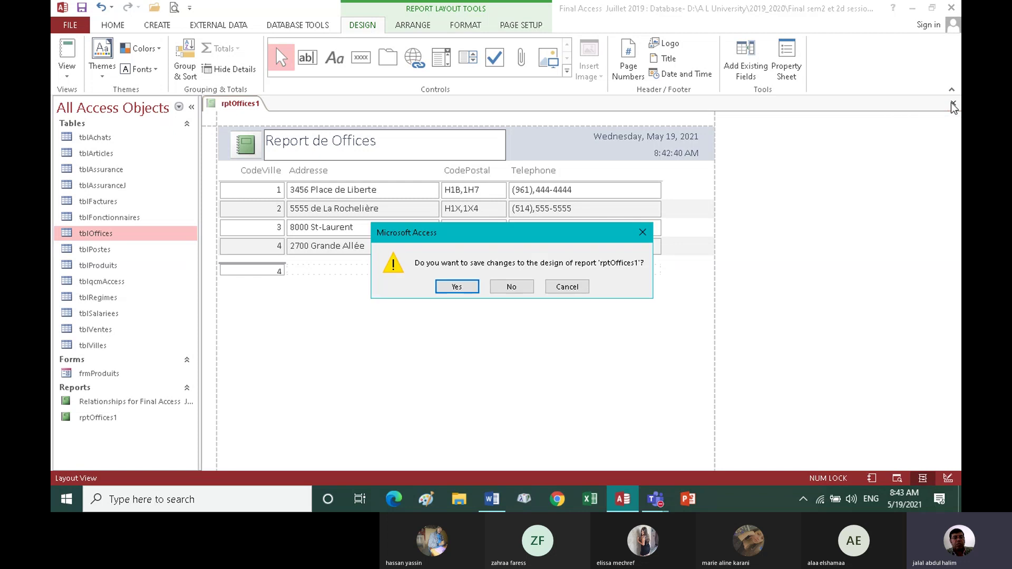
click(458, 287)
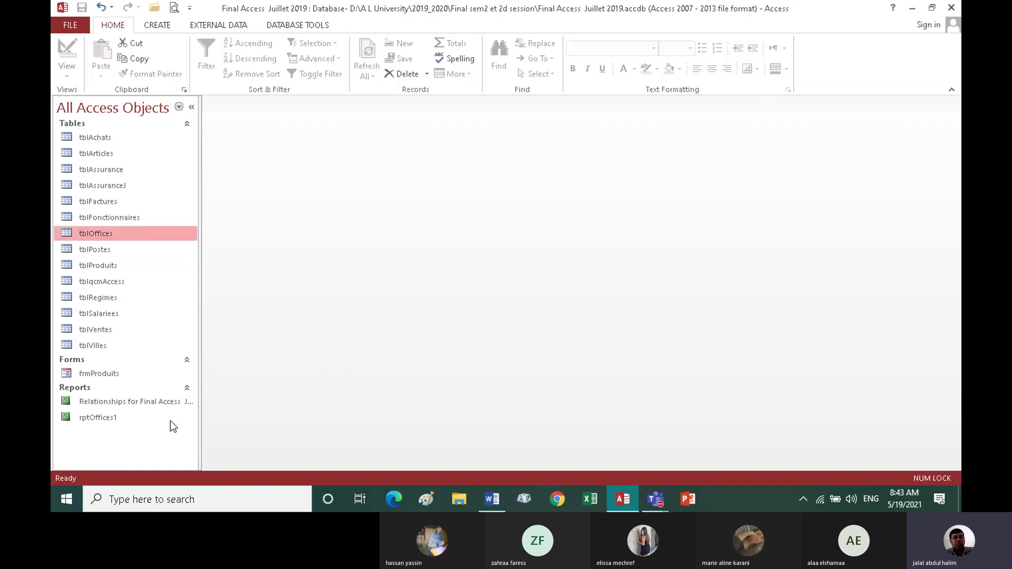
double_click(112, 418)
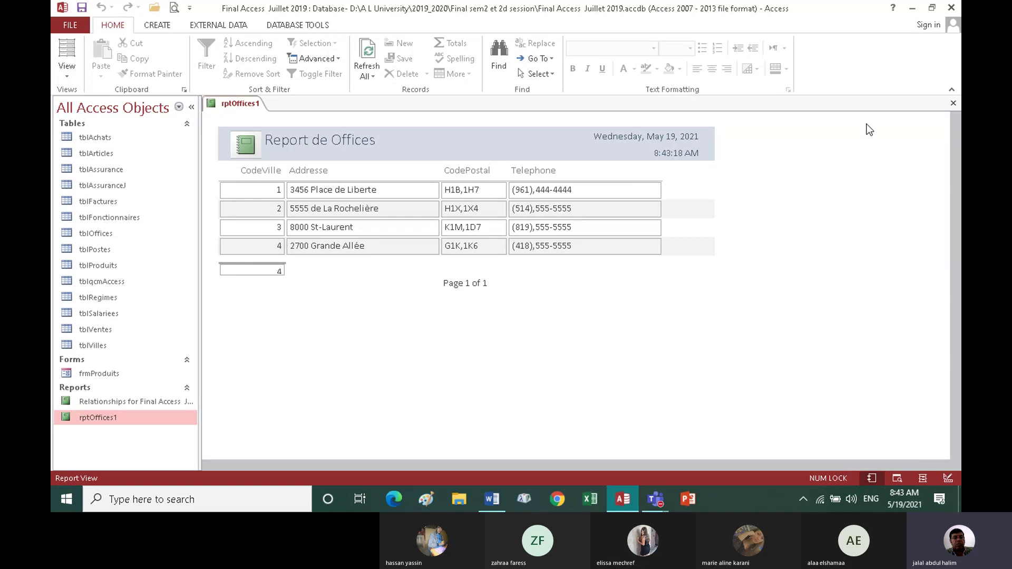
click(954, 104)
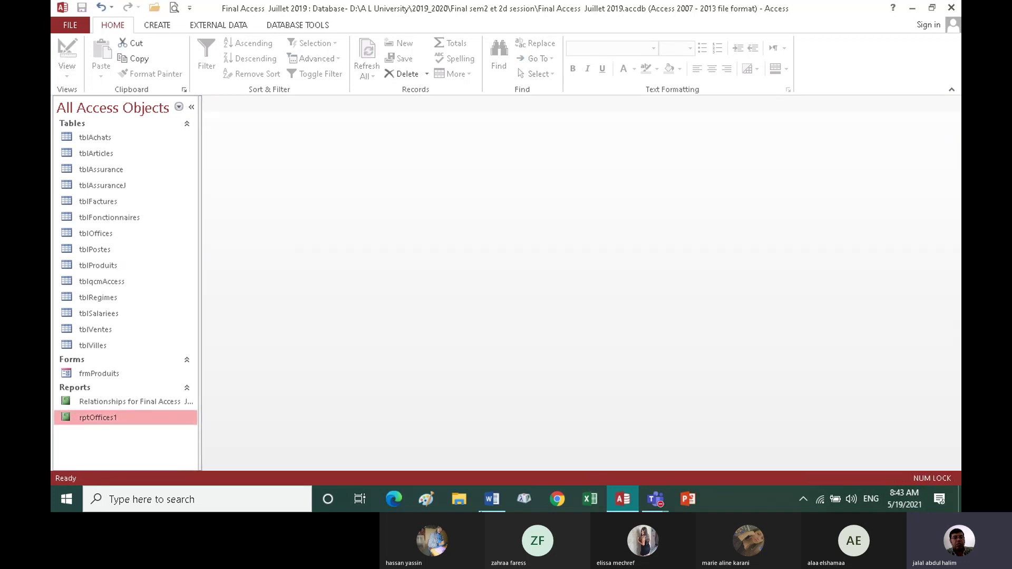
Switch to the Word exam document and copy the query name qryNomPrenomSalarieesA2Z from question 9.
click(496, 501)
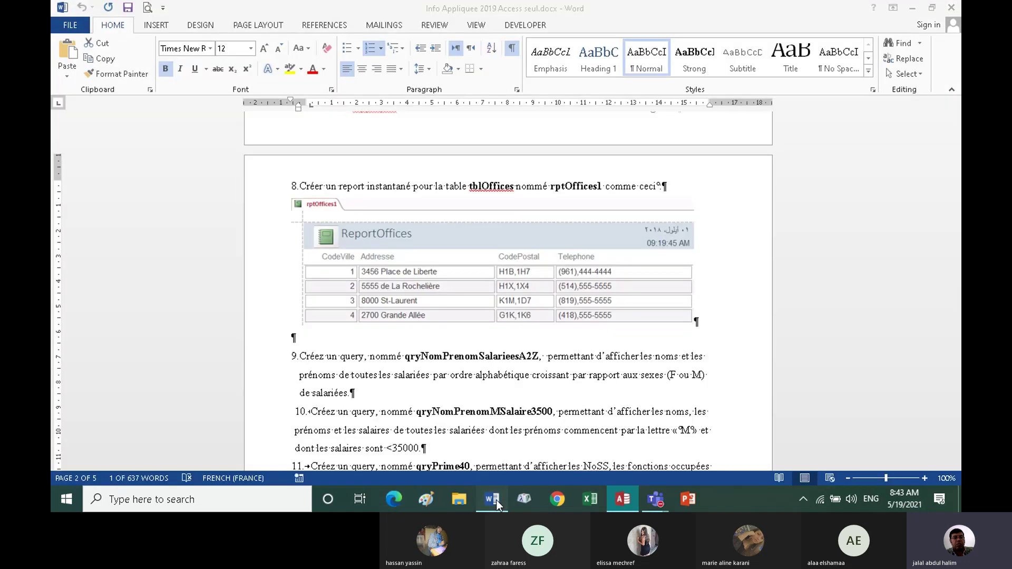
click(955, 465)
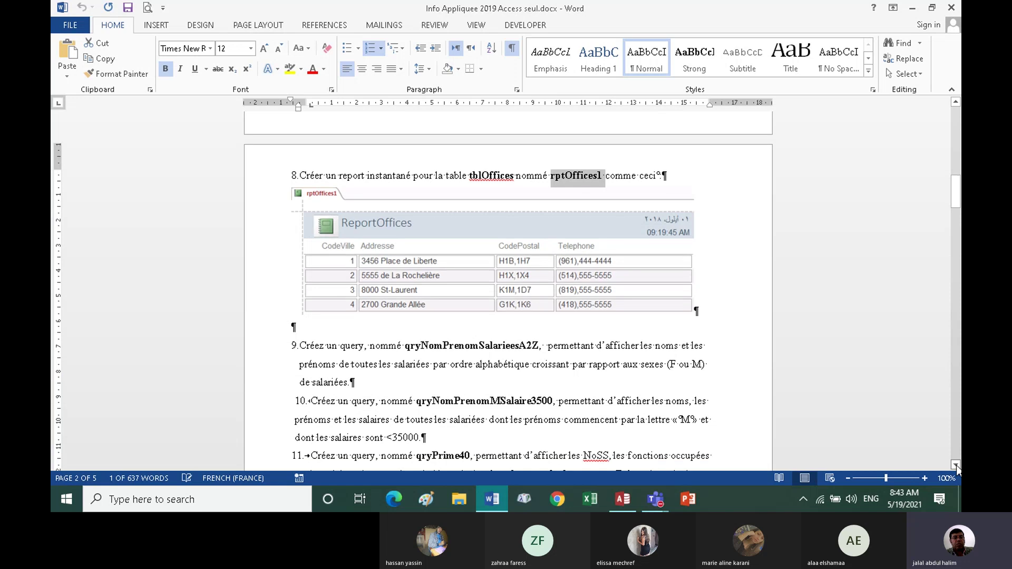
click(955, 465)
click(955, 465)
click(955, 465)
scroll(956, 466, down, 3)
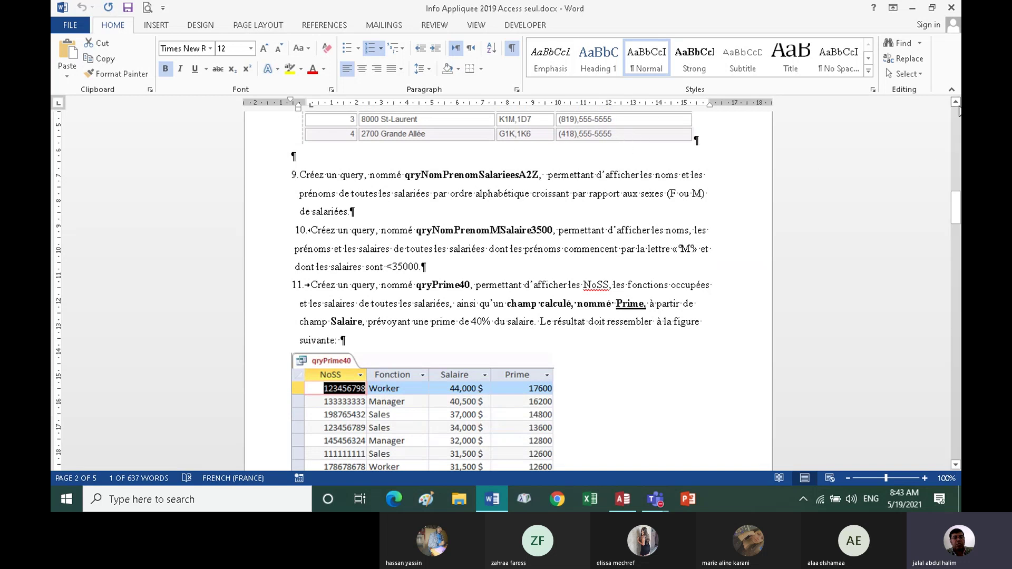
click(955, 105)
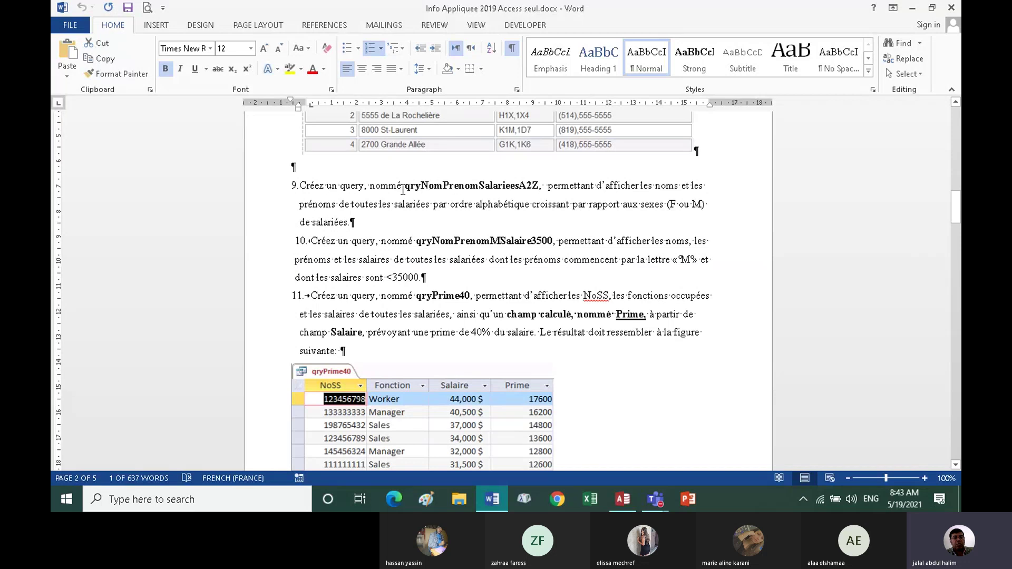
click(448, 184)
double_click(449, 184)
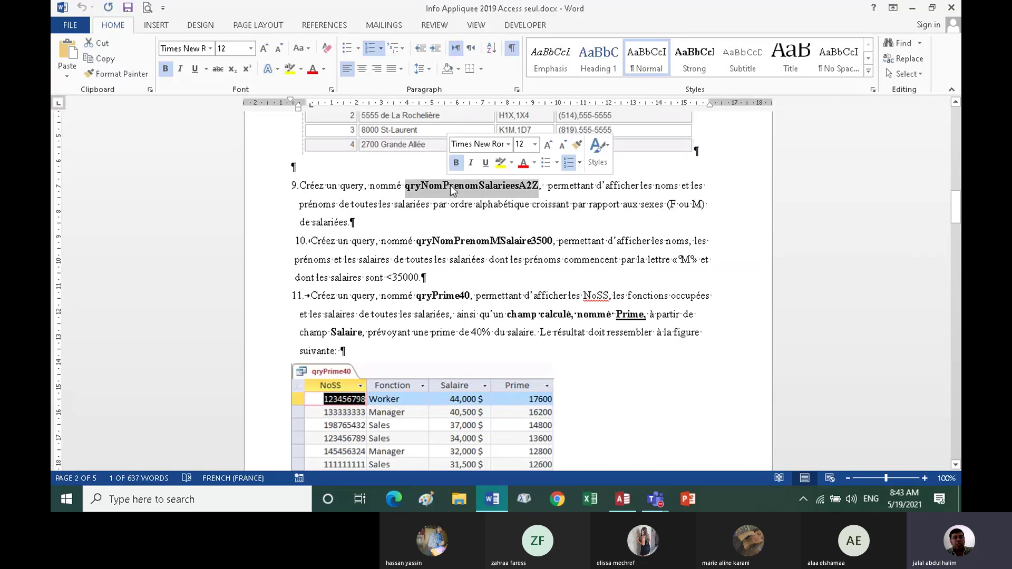
click(109, 61)
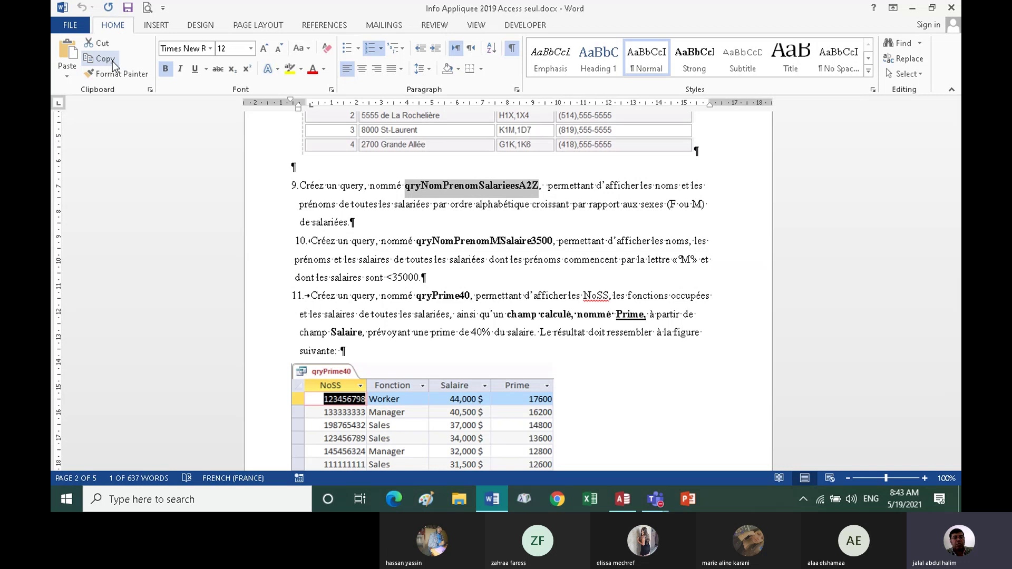
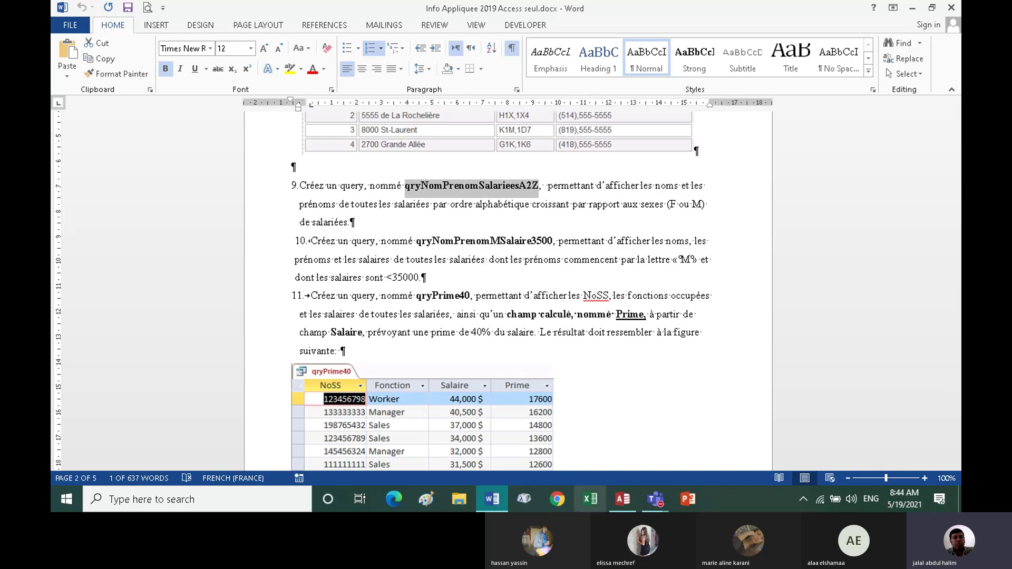
Switch to Access, open the tblSalariees table and set Gendre to F for the record with EmployeeID 8.
click(622, 499)
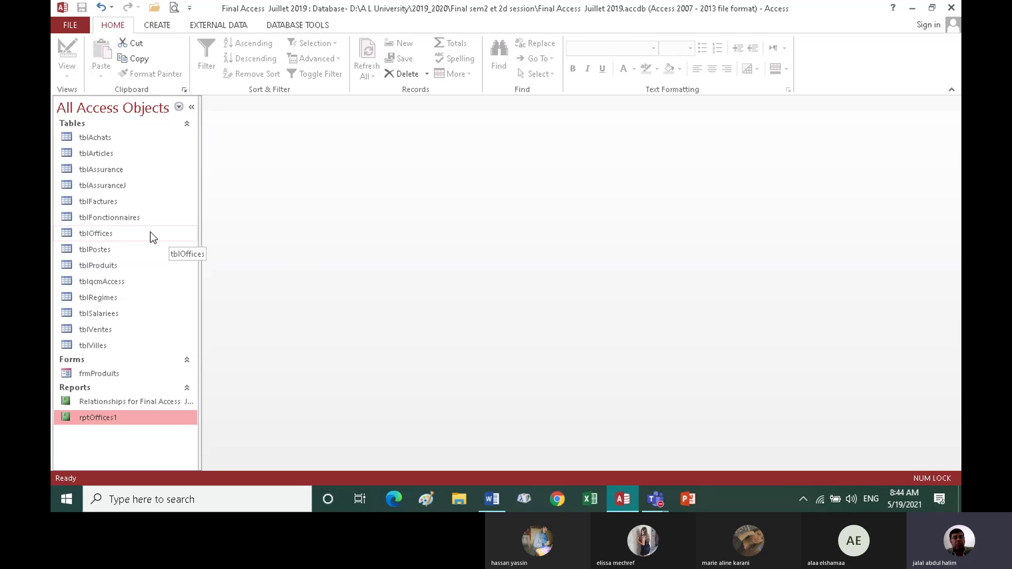
click(112, 312)
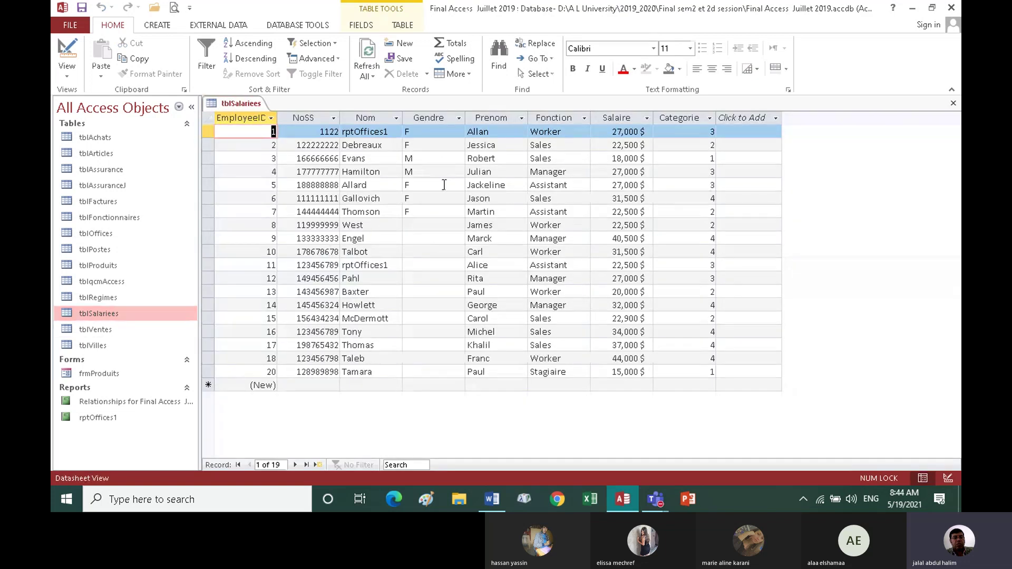
click(425, 225)
click(457, 225)
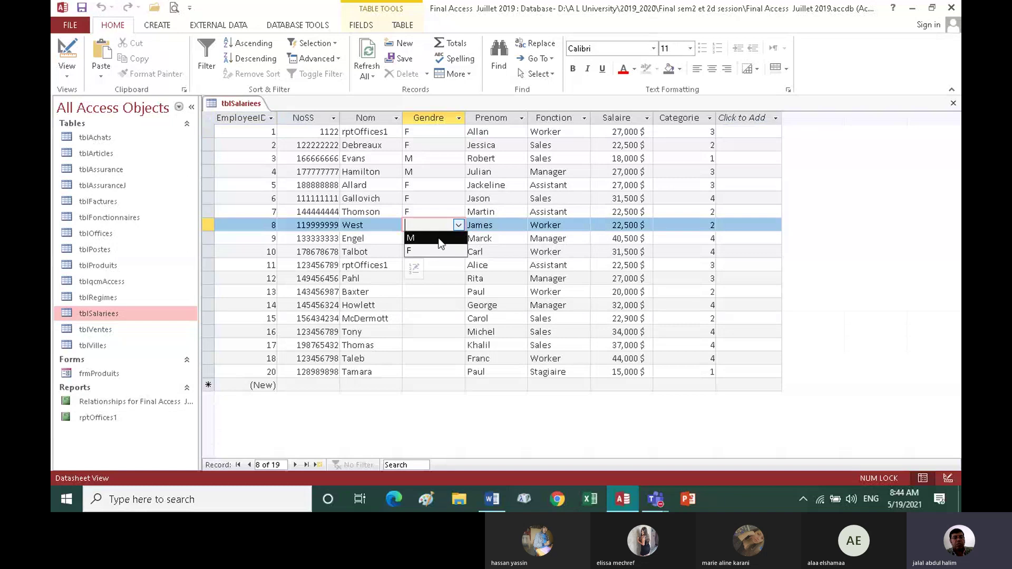
click(419, 239)
click(420, 251)
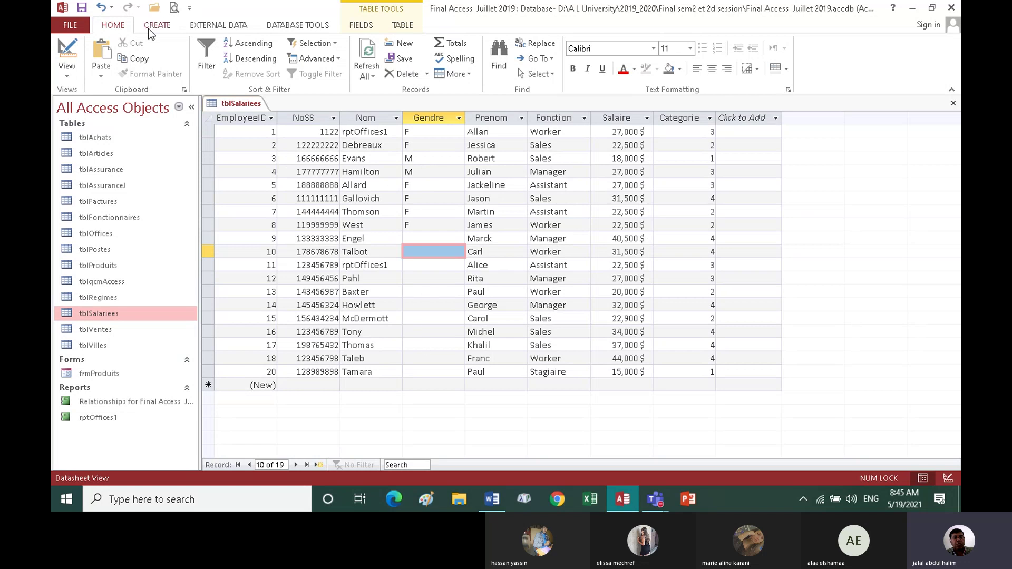
Create a new query in design view based on tblSalariees, and enlarge its field list to show all fields.
click(163, 27)
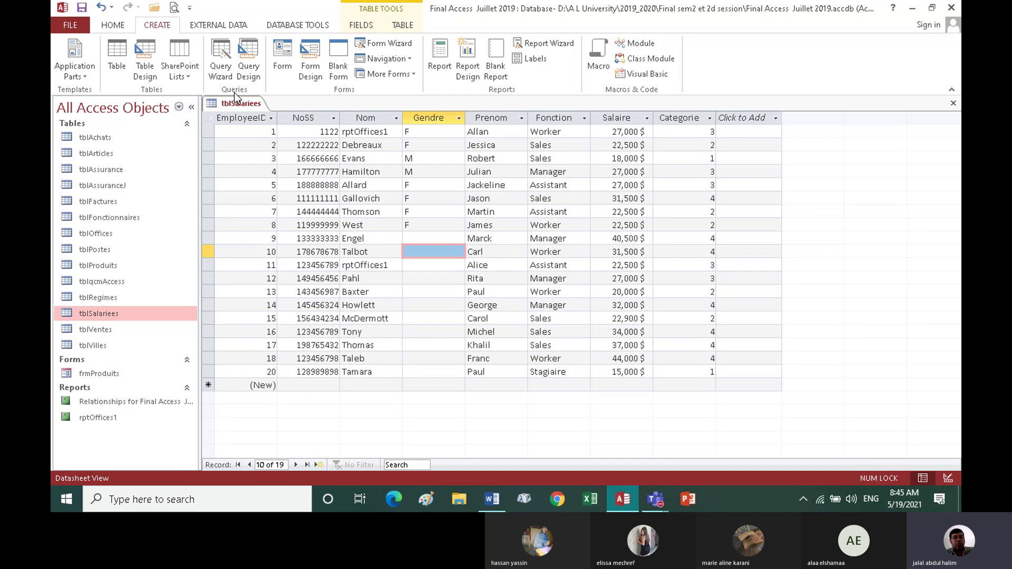
click(249, 67)
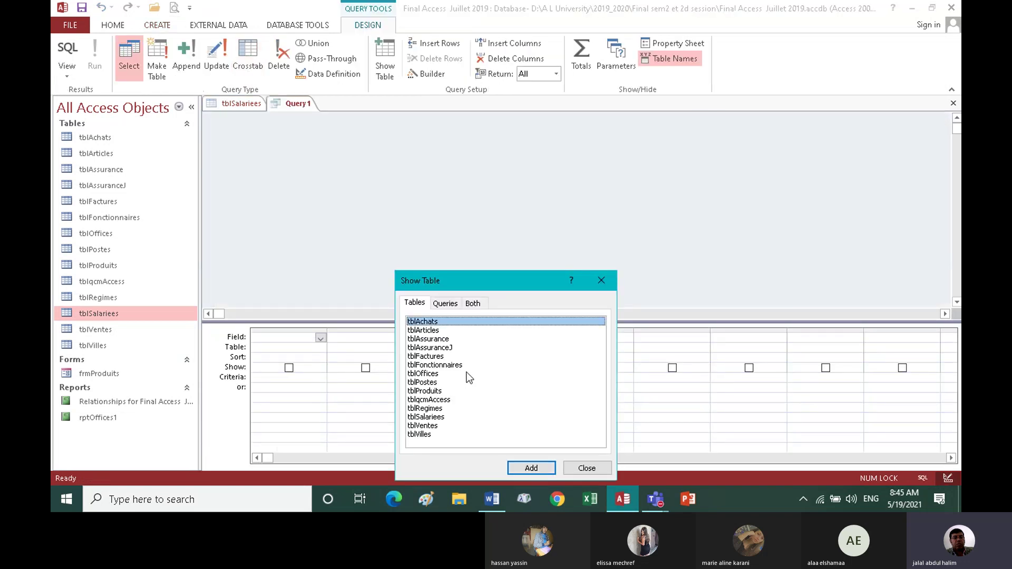
double_click(442, 417)
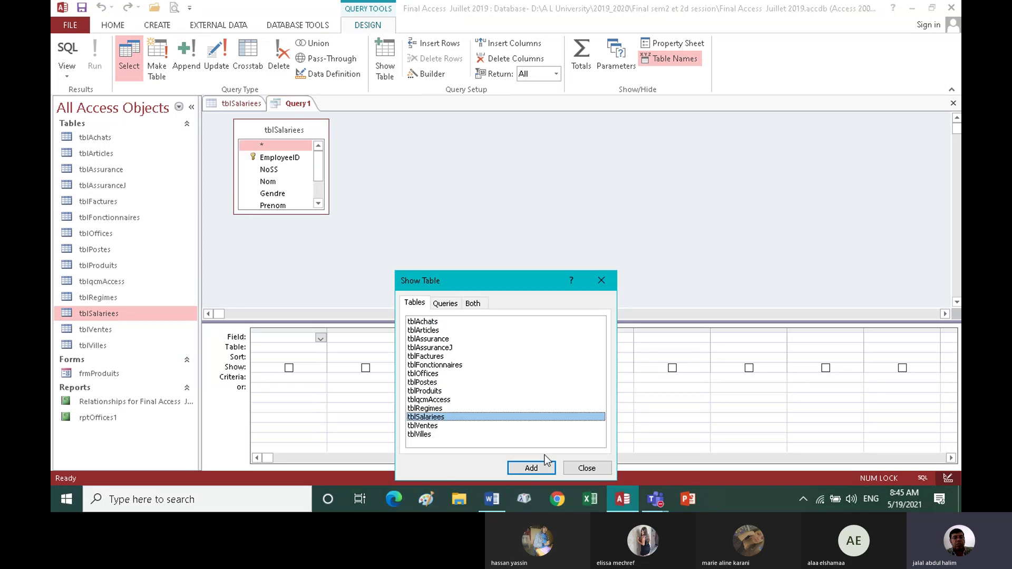
click(584, 468)
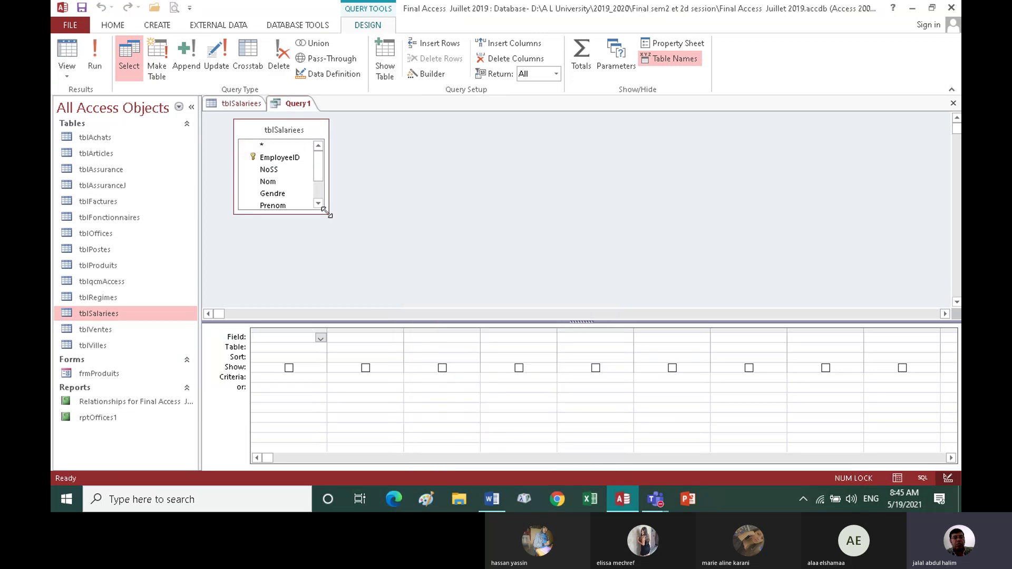
drag(328, 214, 340, 265)
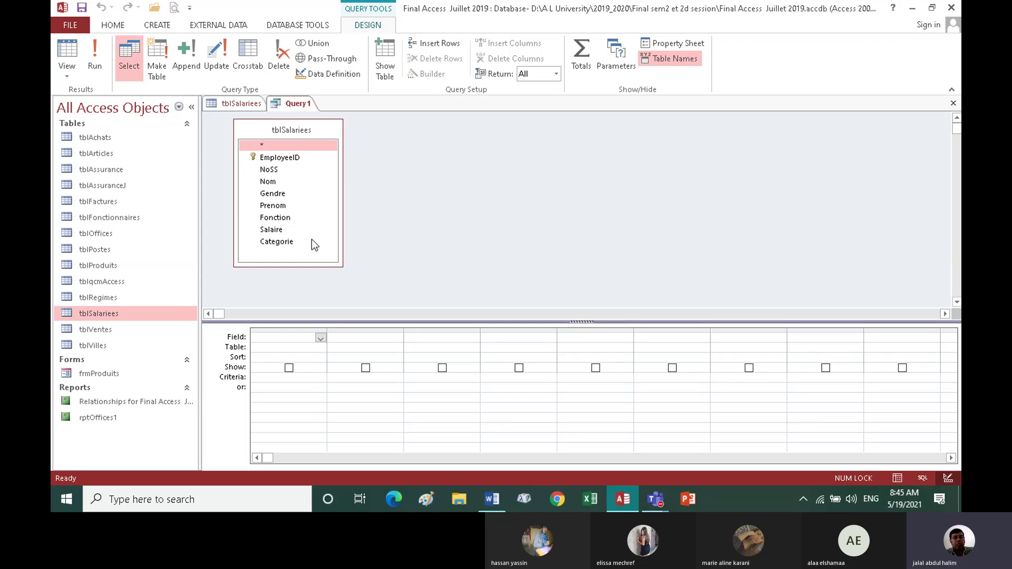
Add the Nom, Prenom and Gendre fields of tblSalariees to the query in that order.
click(275, 184)
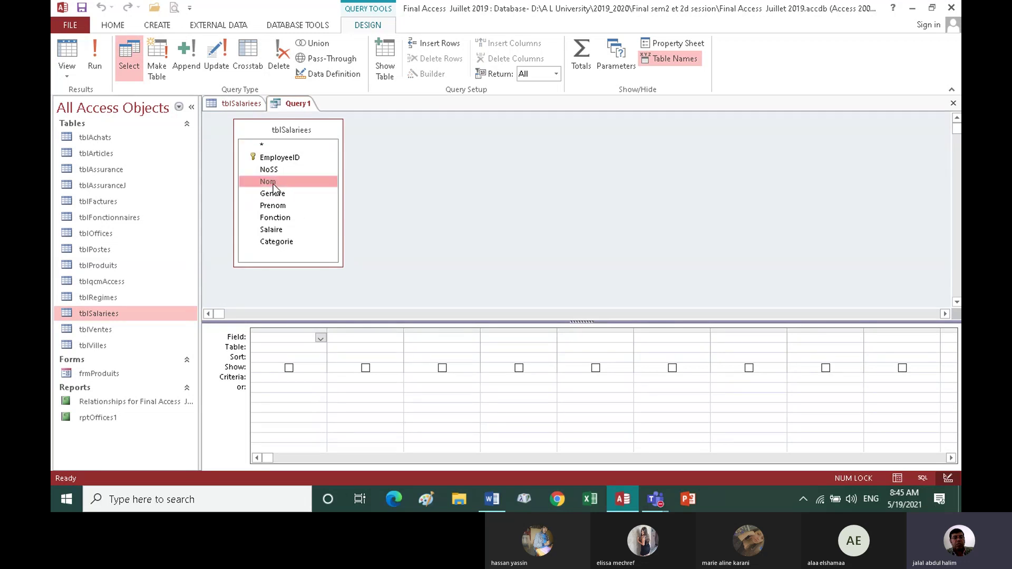
double_click(273, 184)
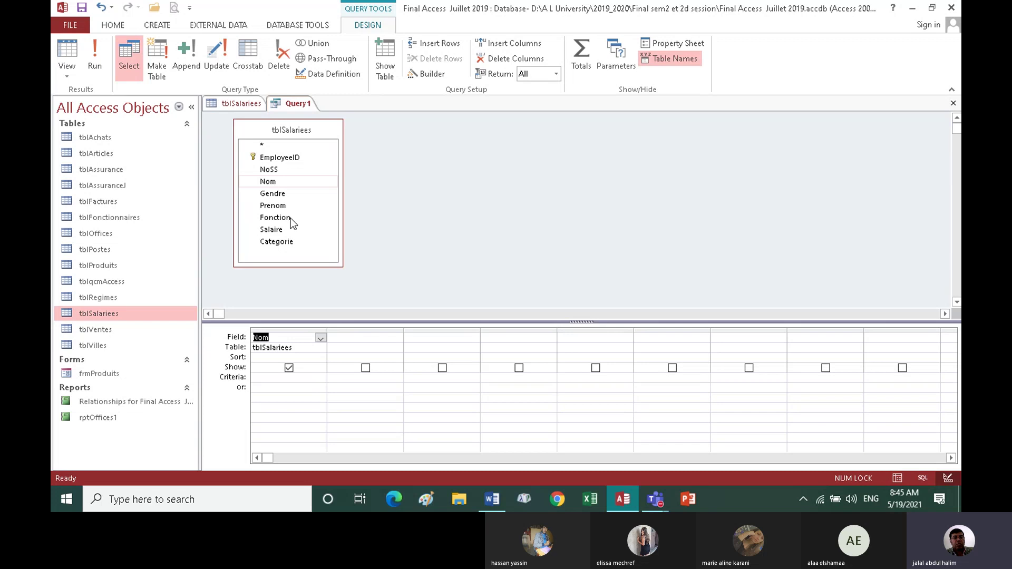
click(281, 206)
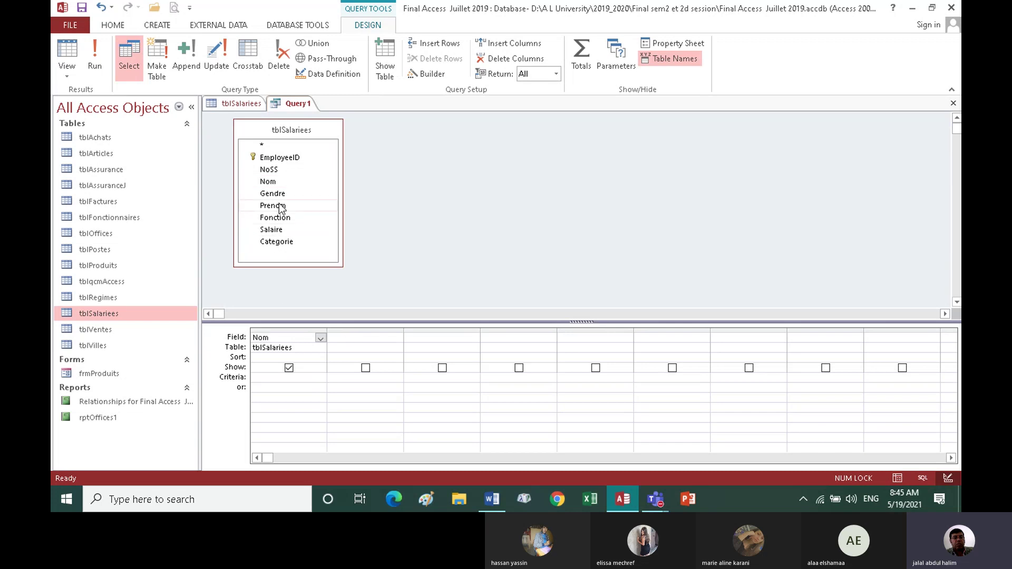
double_click(282, 207)
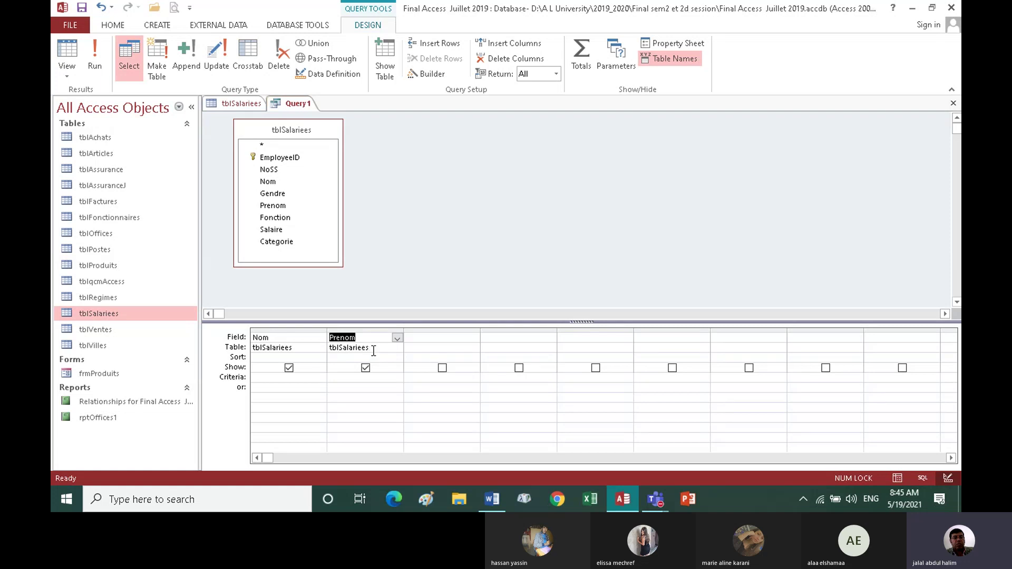
click(275, 198)
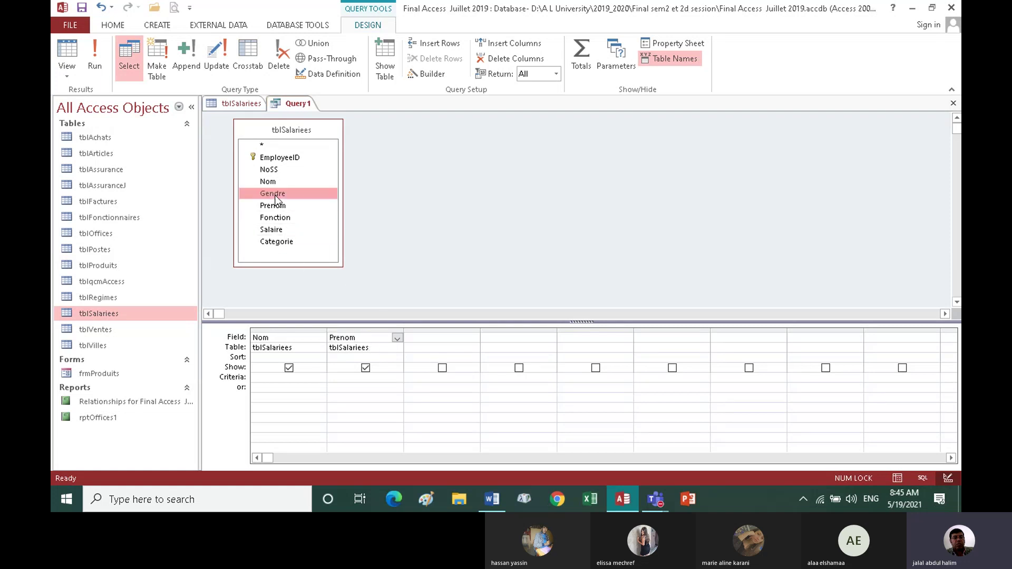
double_click(275, 197)
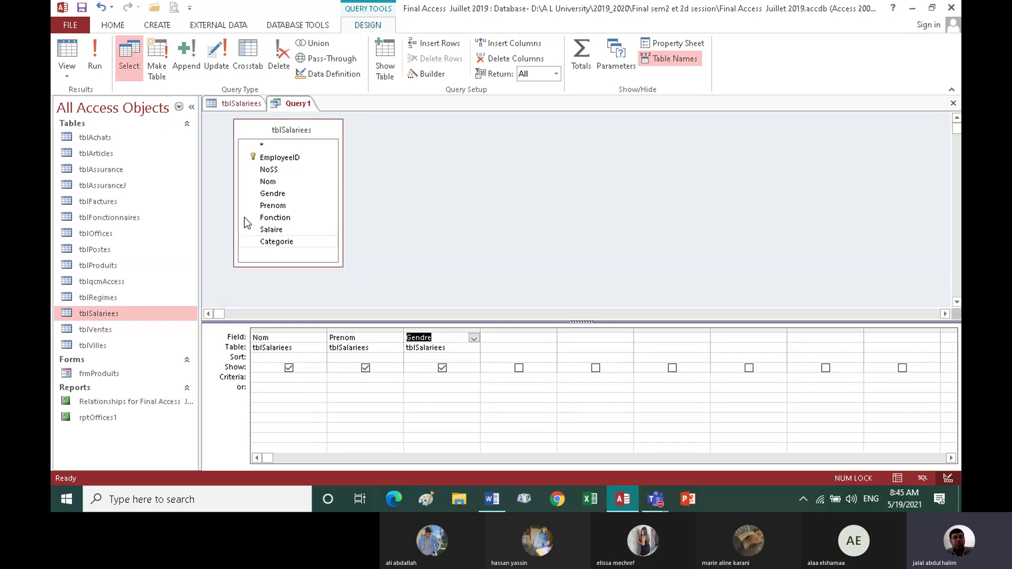
Run the query to preview its records, return to its design and reread question 9 in the Word document.
click(95, 62)
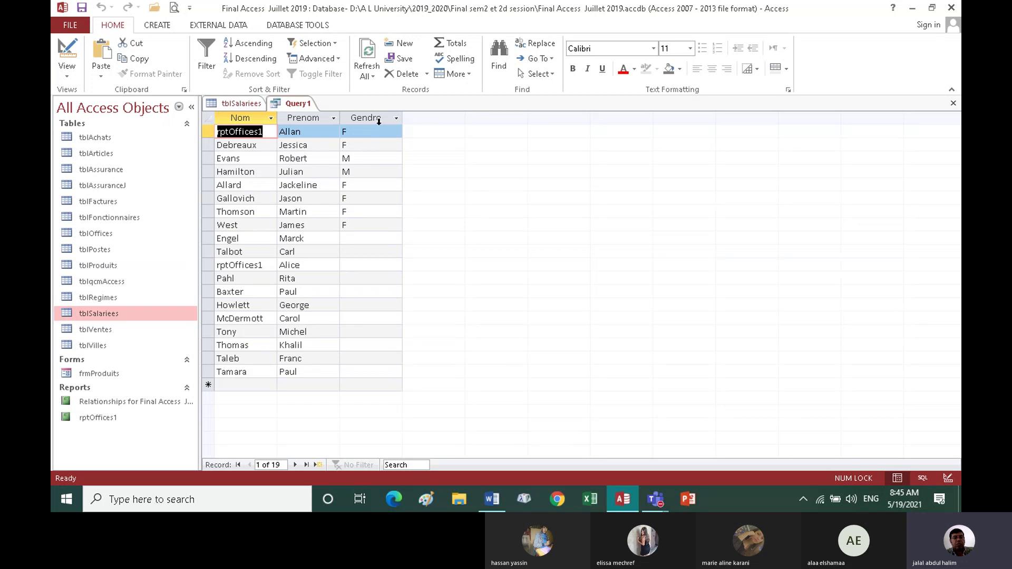
click(69, 56)
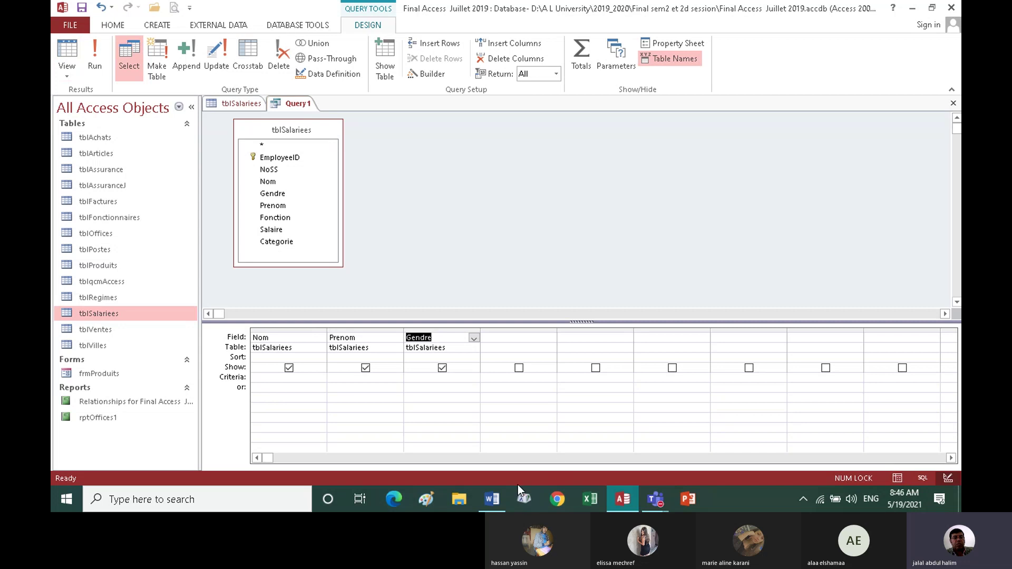
click(492, 499)
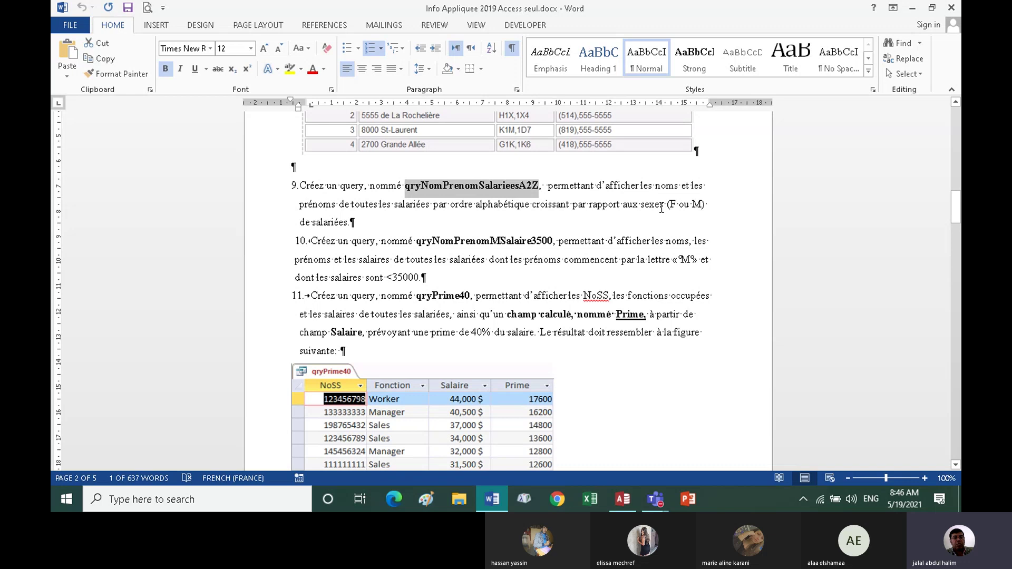
click(624, 499)
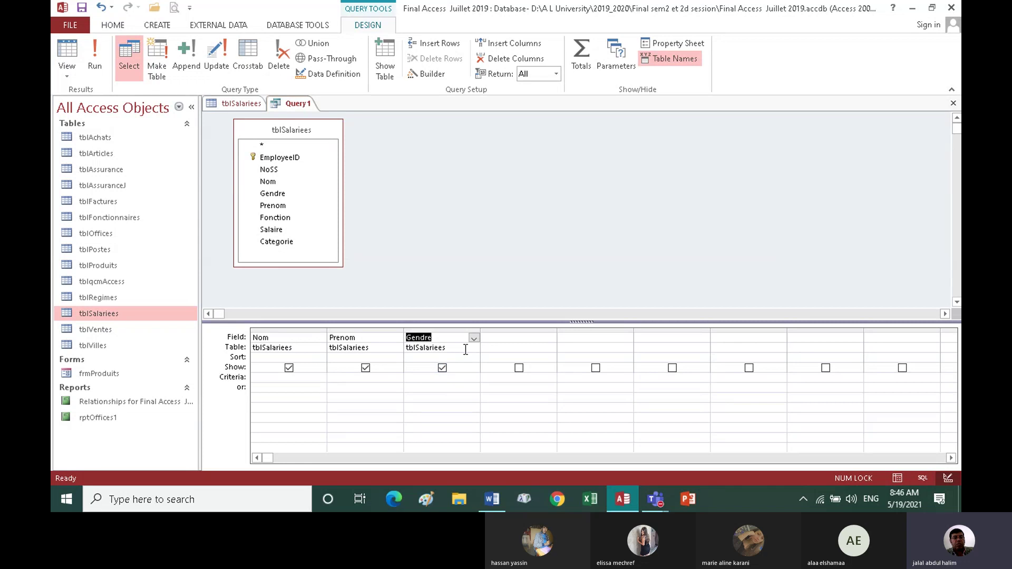
Sort the query by Gendre in ascending order and run it.
click(418, 358)
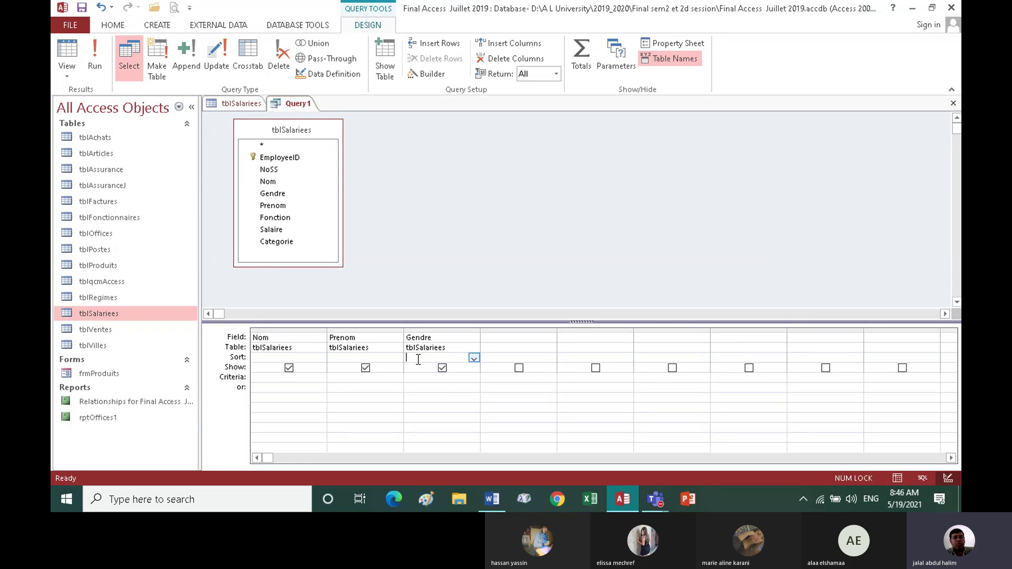
click(474, 358)
click(440, 369)
click(97, 61)
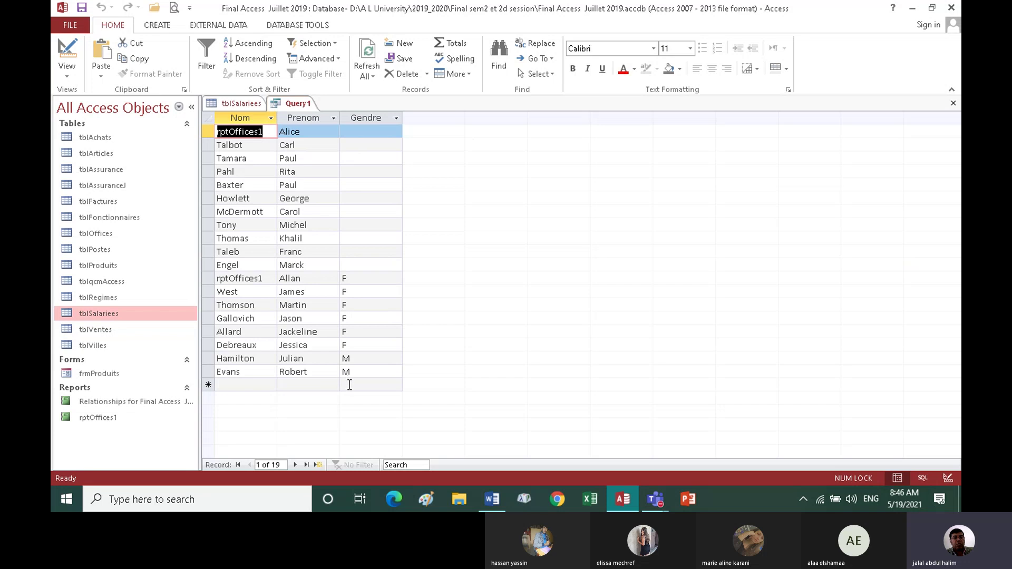
Save the query under the name qryNomPrenomSalarieesA2Z.
right_click(300, 106)
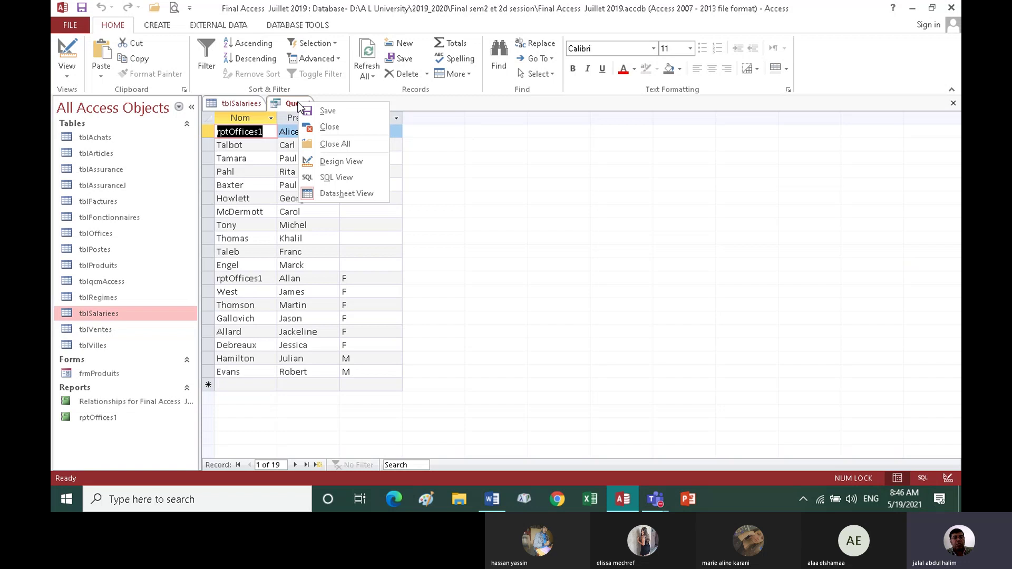
click(326, 111)
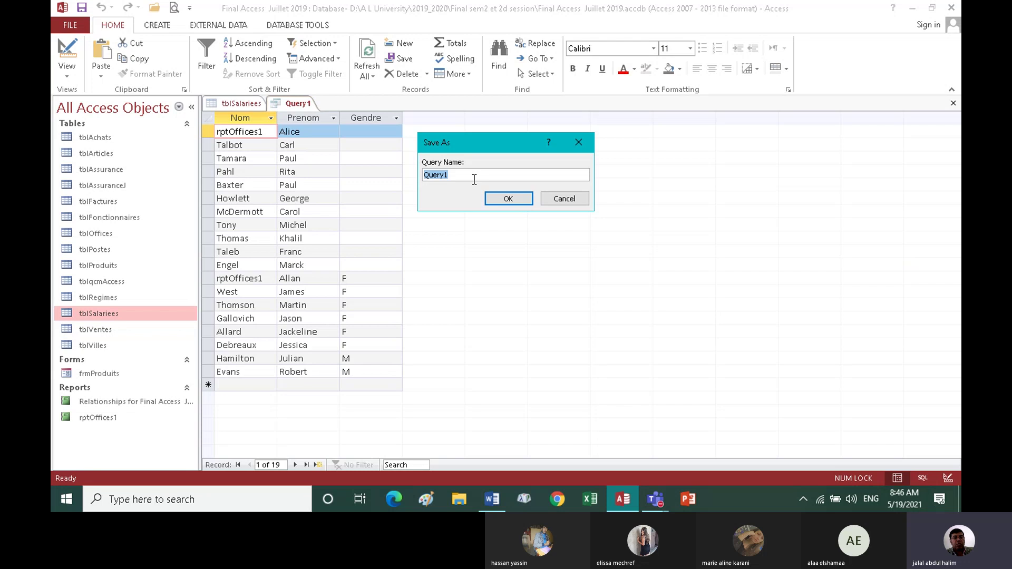
text(qryNomPrenomSalarieesA2Z)
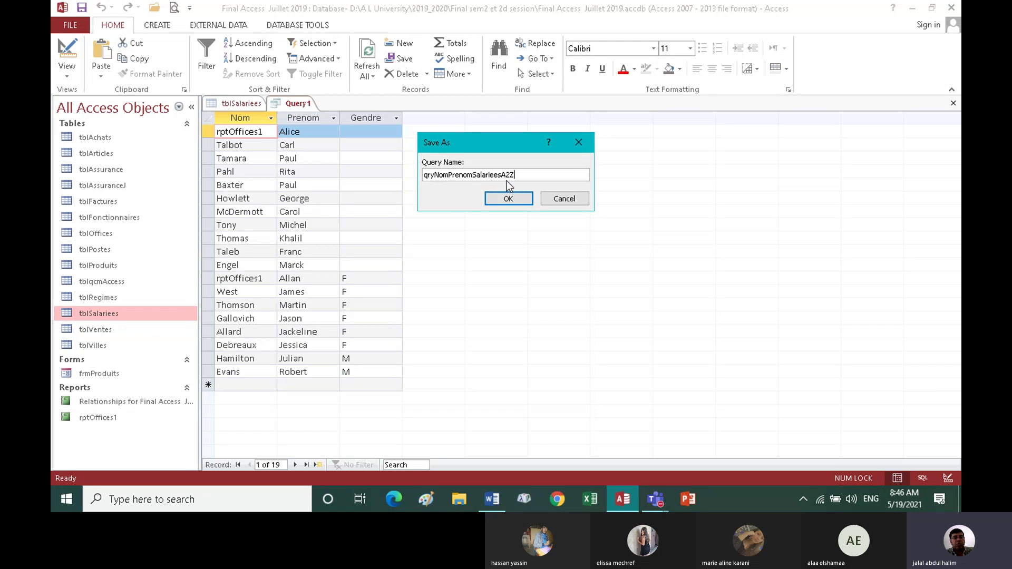
click(501, 200)
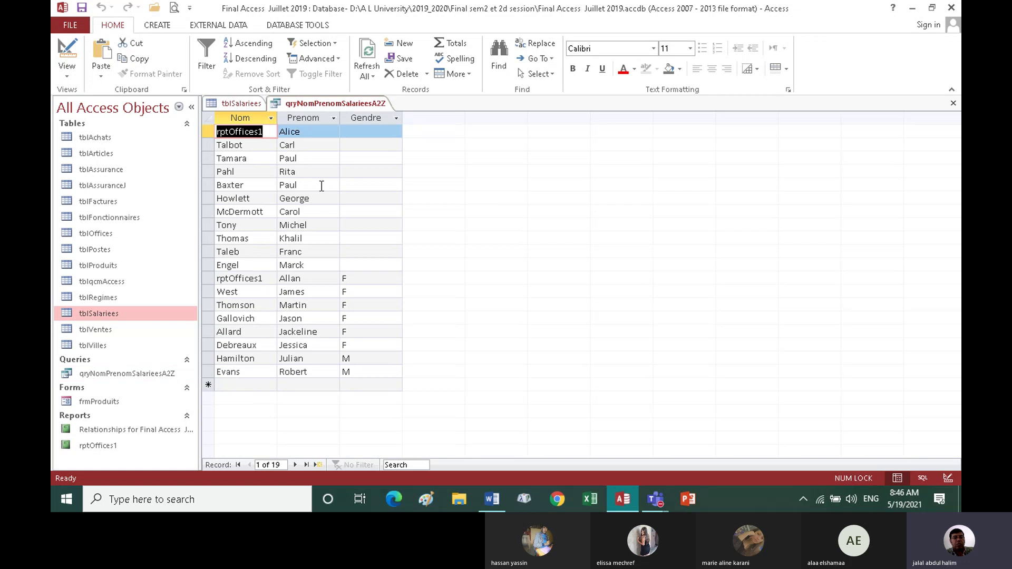
Close the qryNomPrenomSalarieesA2Z query and the tblSalariees table.
right_click(346, 104)
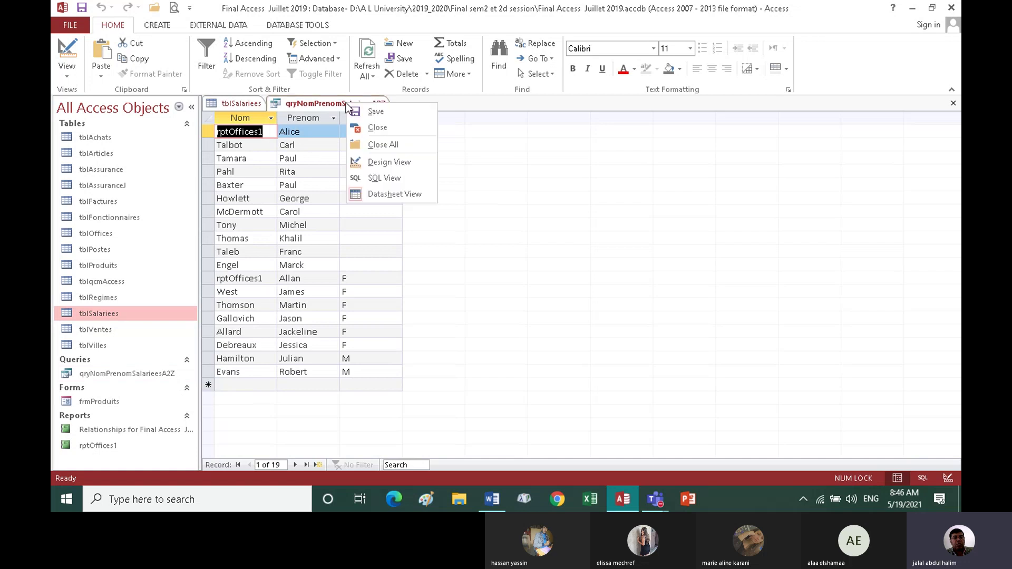
click(389, 129)
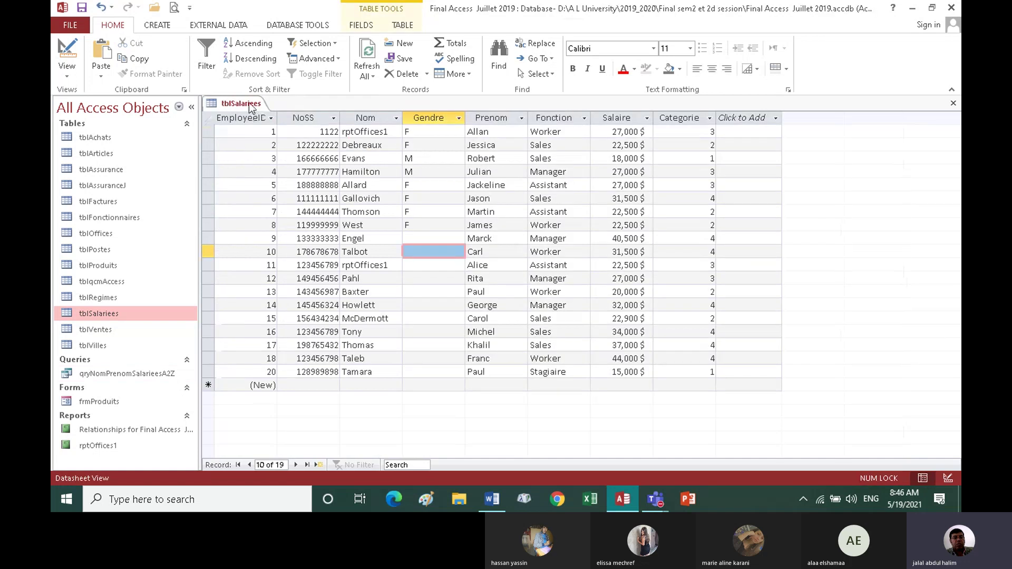
right_click(251, 105)
click(274, 126)
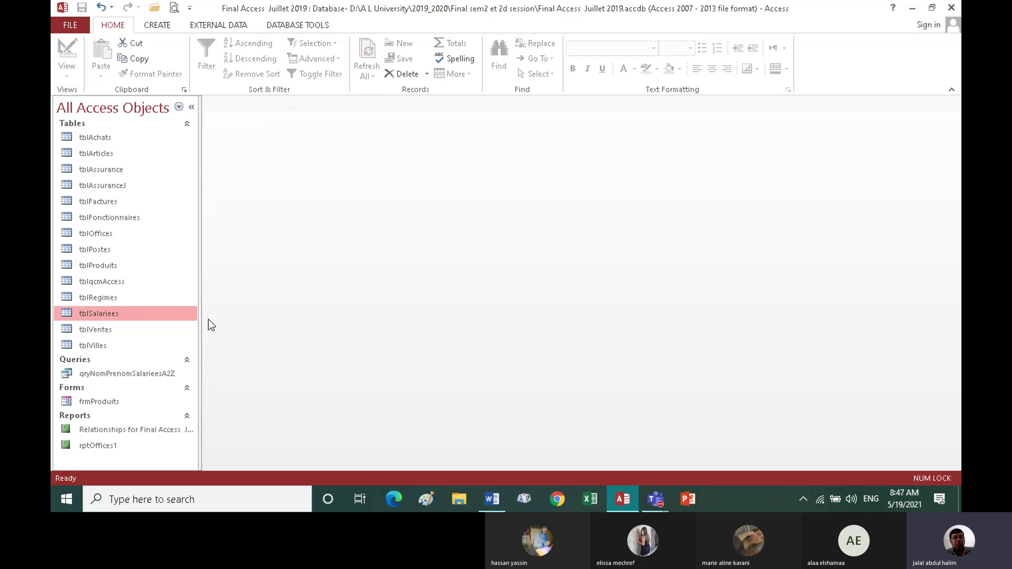
Reopen qryNomPrenomSalarieesA2Z in design view, hide the Gendre column from the results and run the query.
click(138, 372)
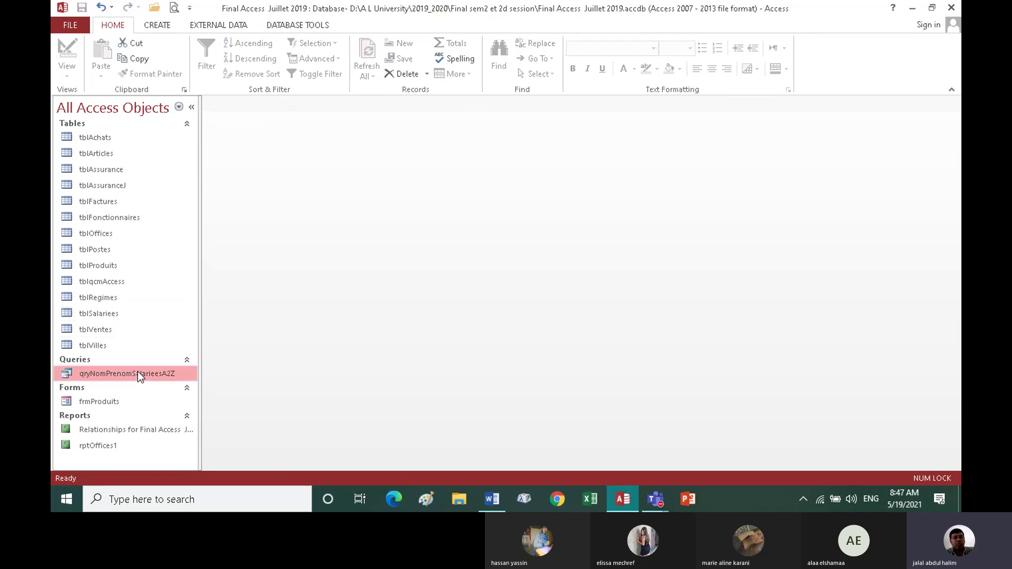
double_click(138, 372)
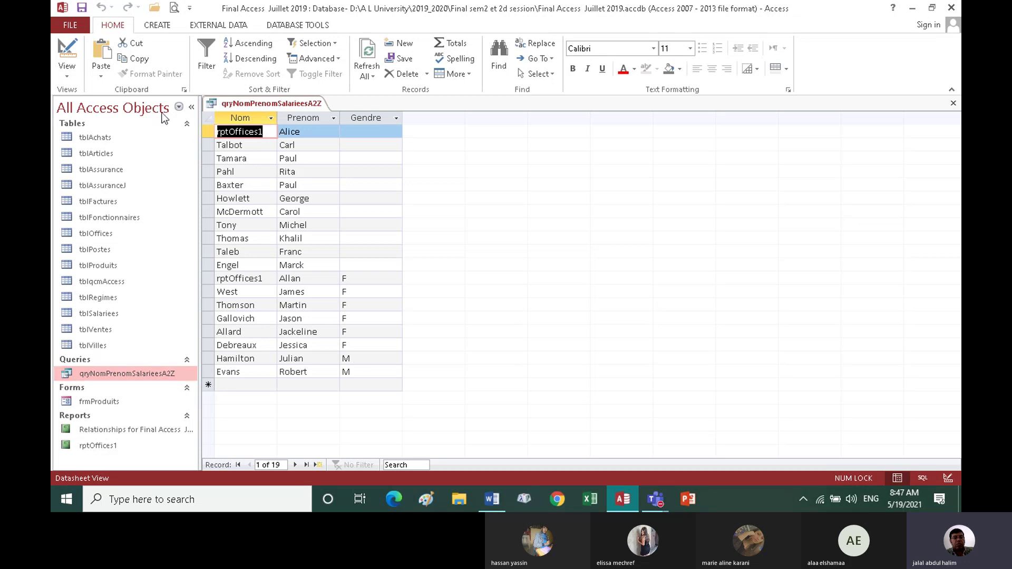
key(ctrl+period)
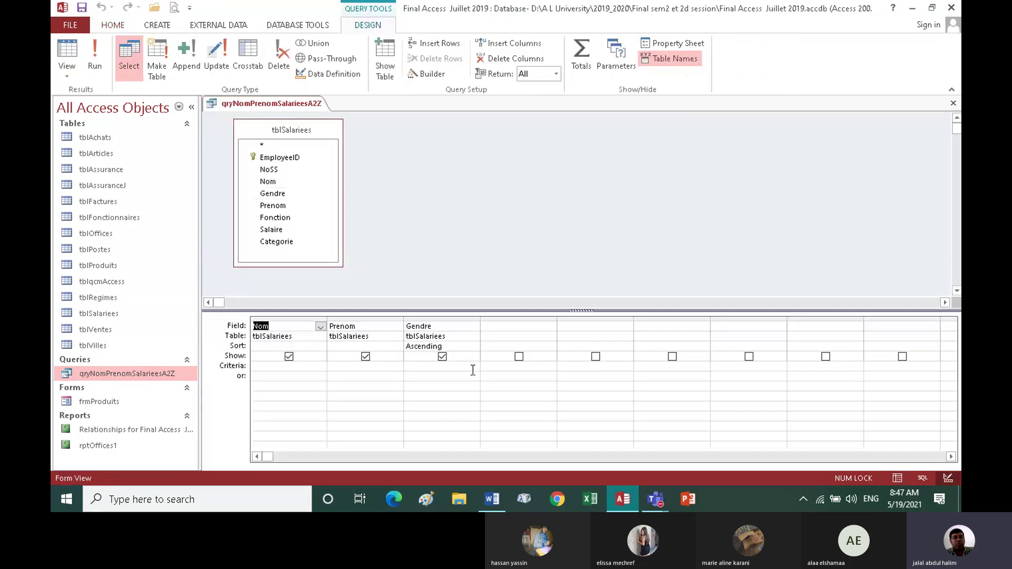
click(442, 358)
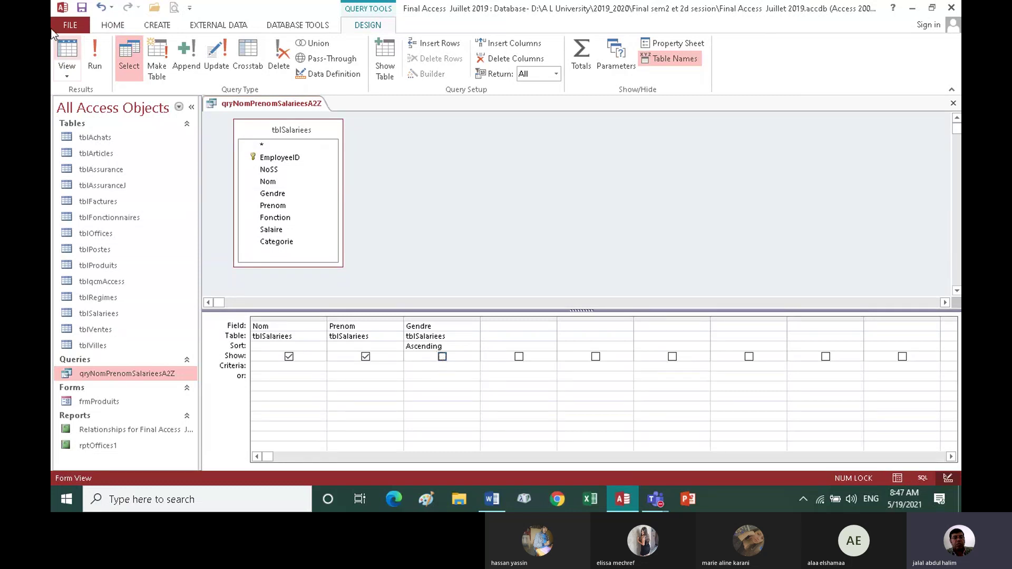
click(96, 58)
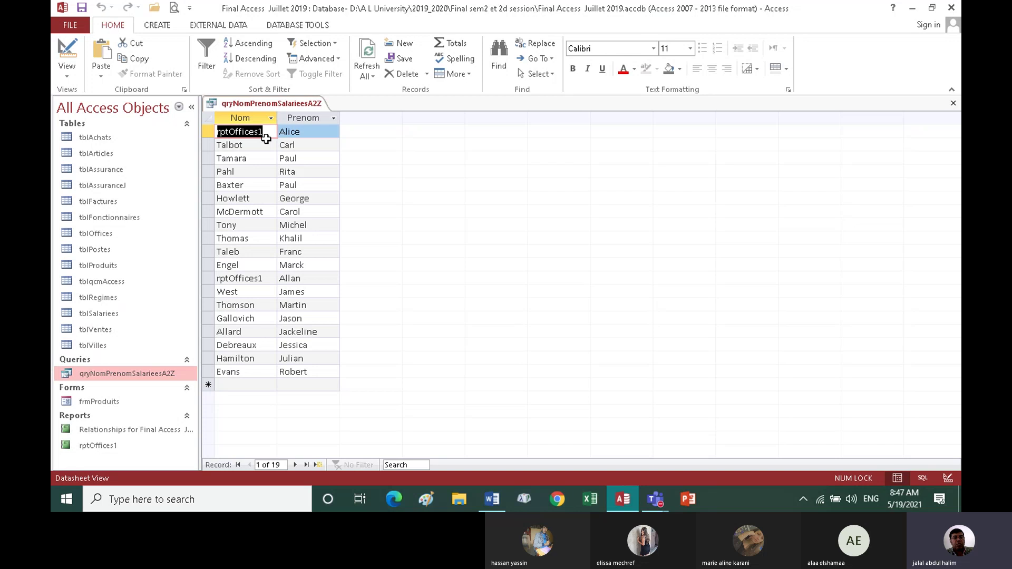
Replace the wrong Nom value in the first record of the query results with the employee's surname.
text(A)
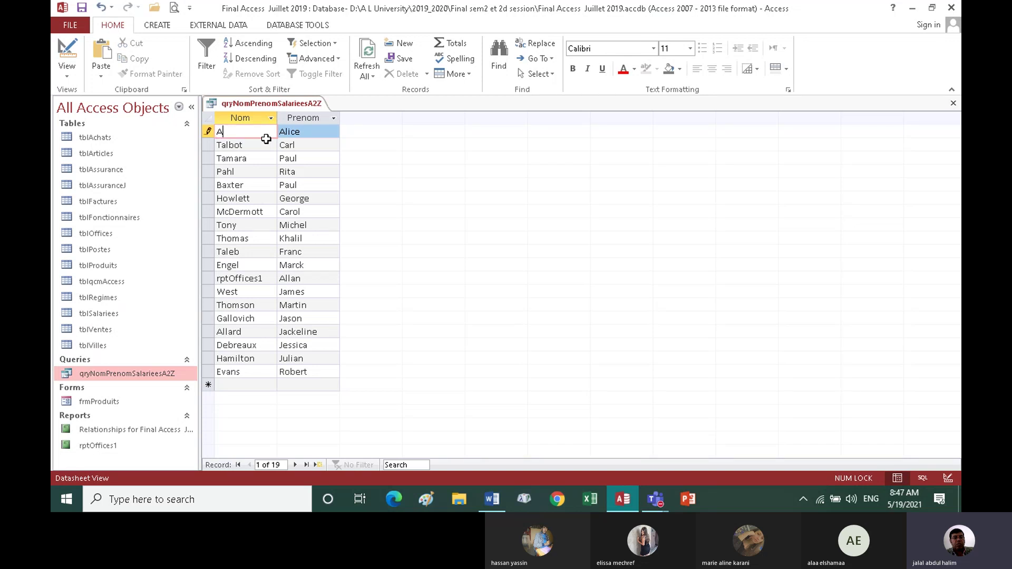
text(bdul)
key(Tab)
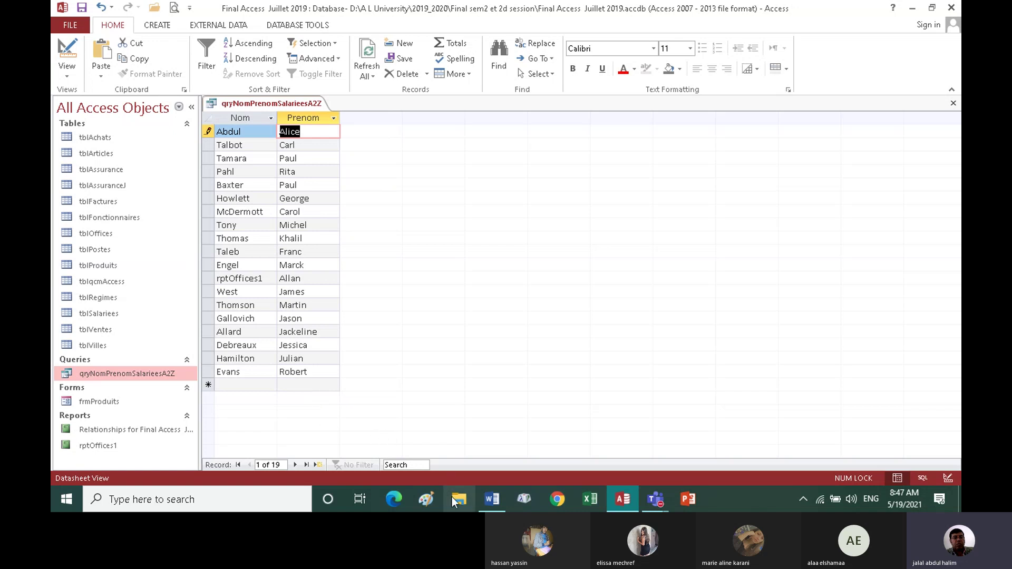
Close the qryNomPrenomSalarieesA2Z query results.
right_click(311, 102)
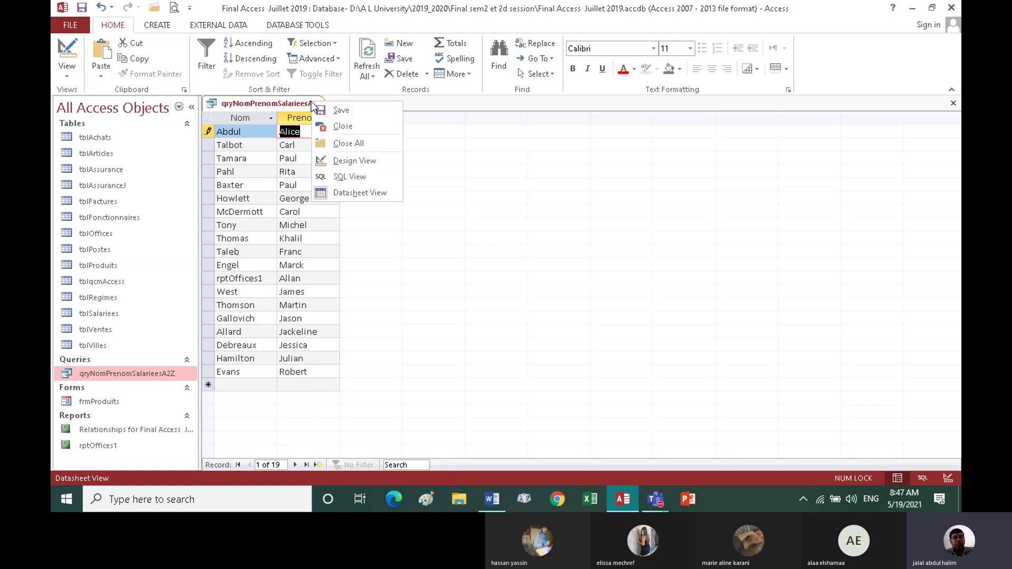
click(342, 126)
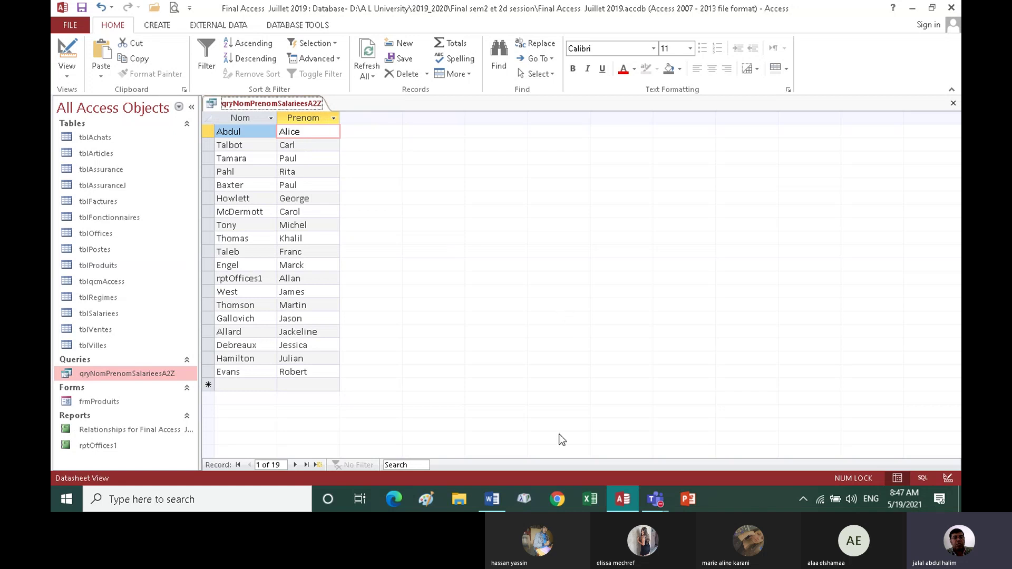
click(953, 103)
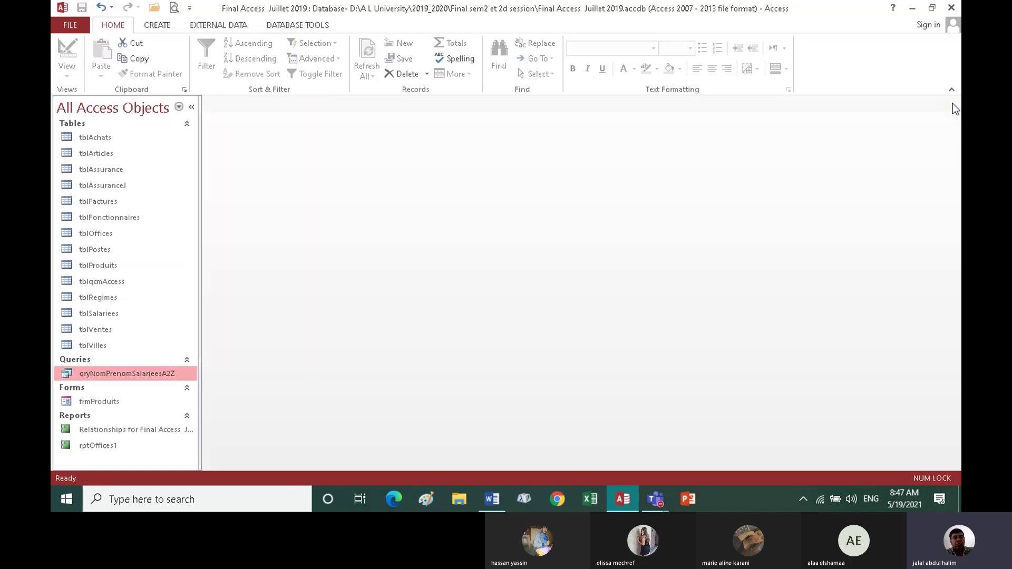
Switch to the Word document and copy the query name qryNomPrenomMSalaire3500 from question 10.
click(495, 498)
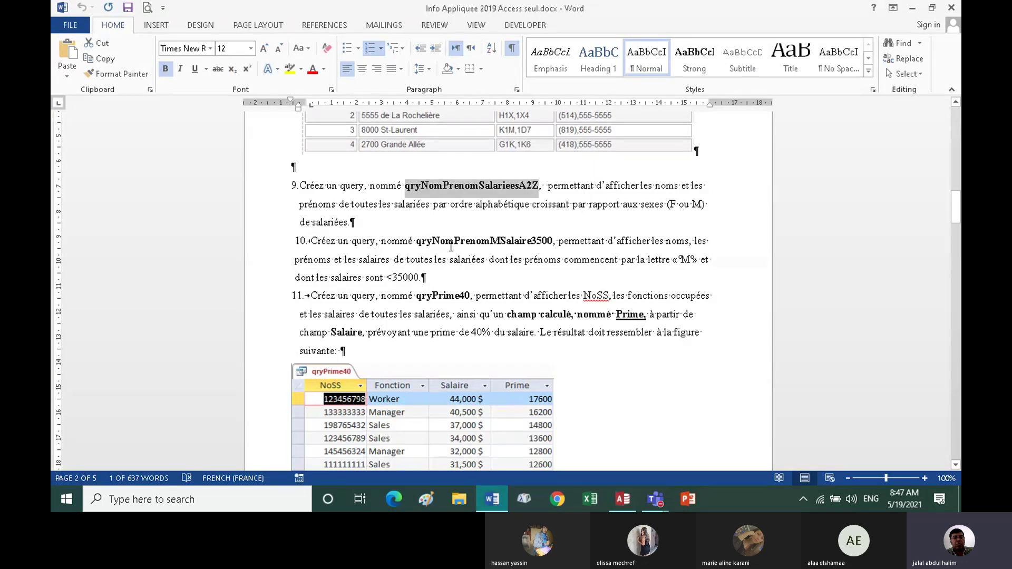
double_click(476, 243)
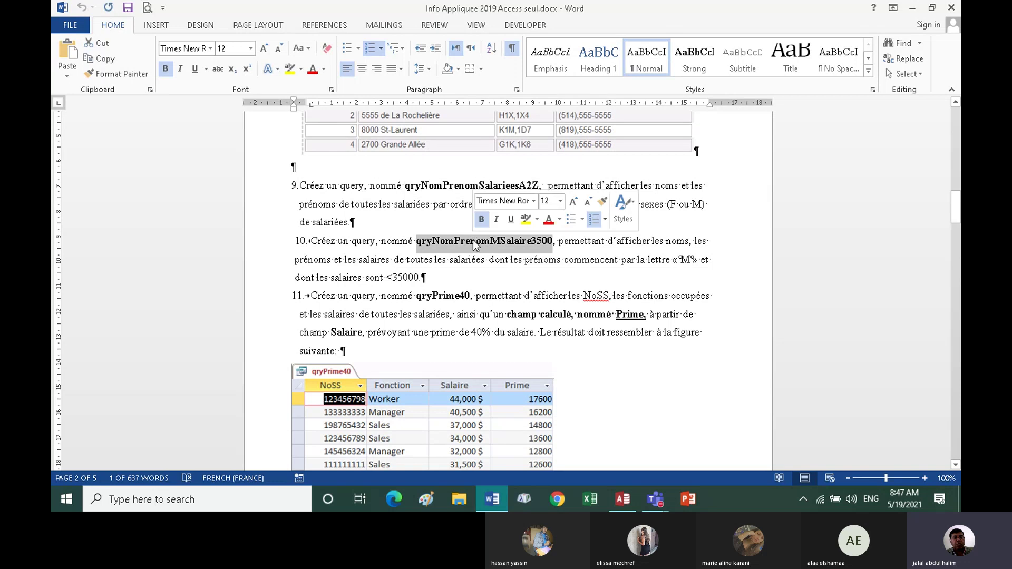
click(97, 58)
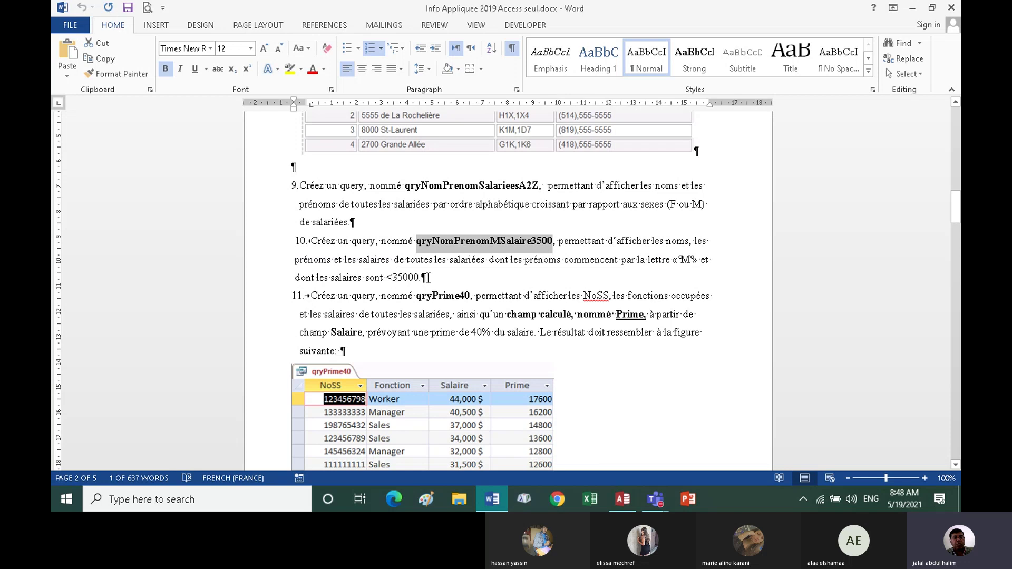
Switch to Access, create a new query in design view with the tblSalariees table and enlarge its field list to show all fields.
click(623, 502)
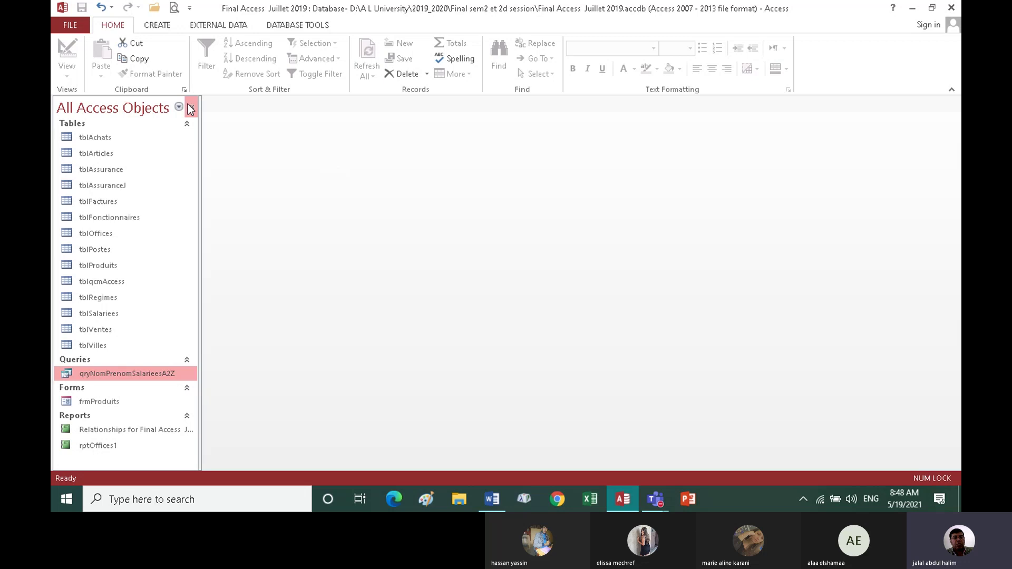
click(113, 312)
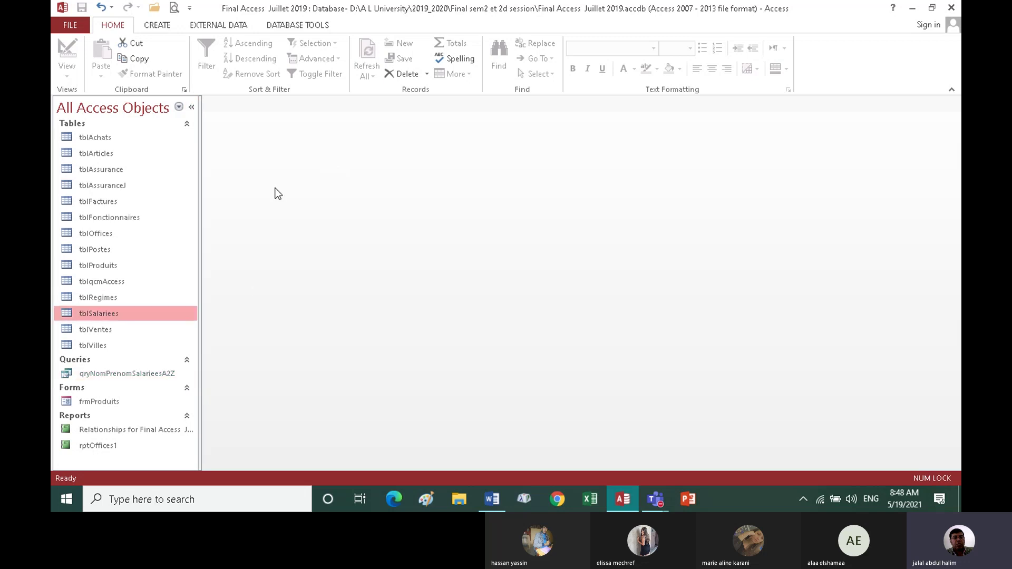
click(157, 26)
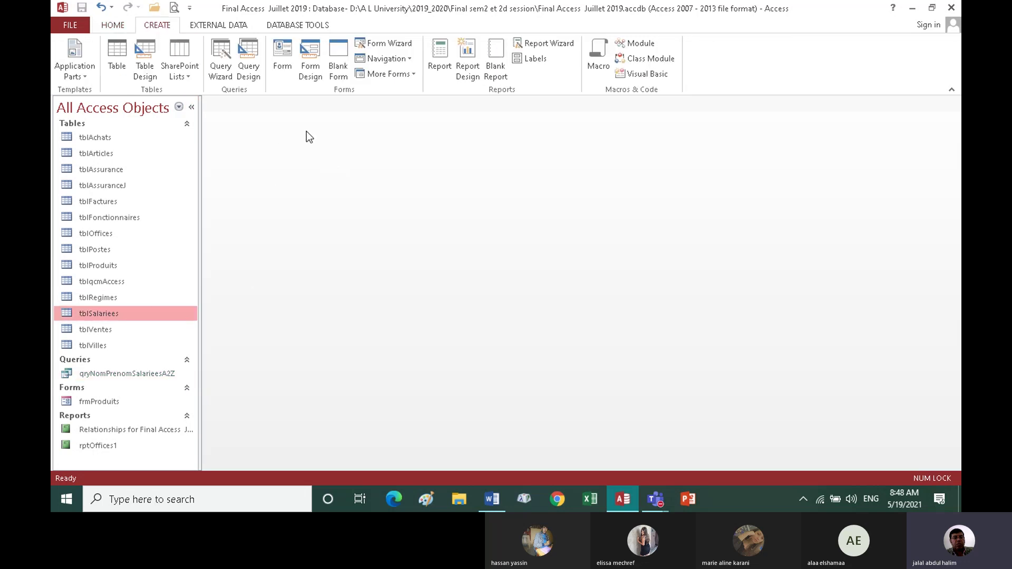
click(249, 70)
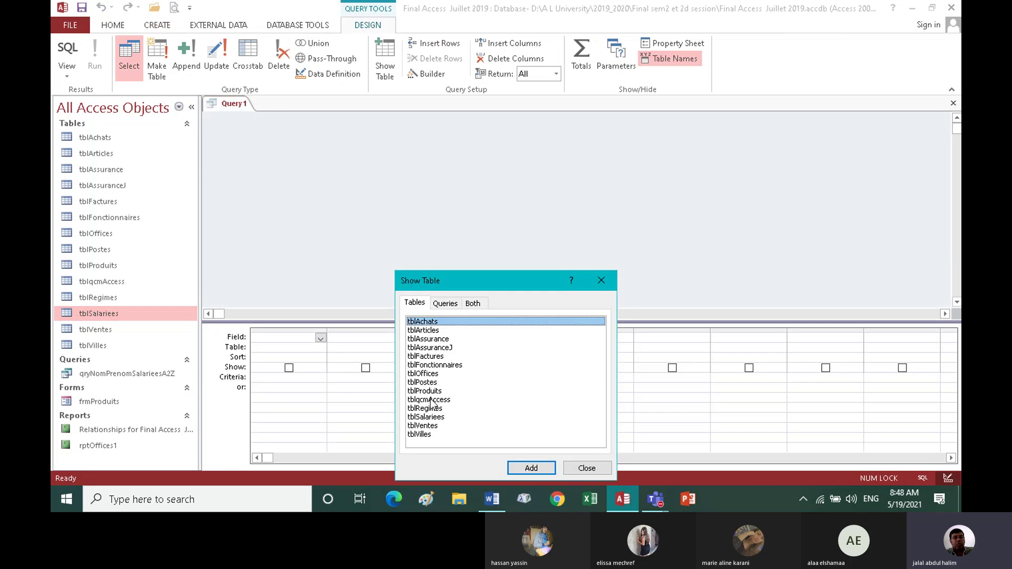
click(435, 418)
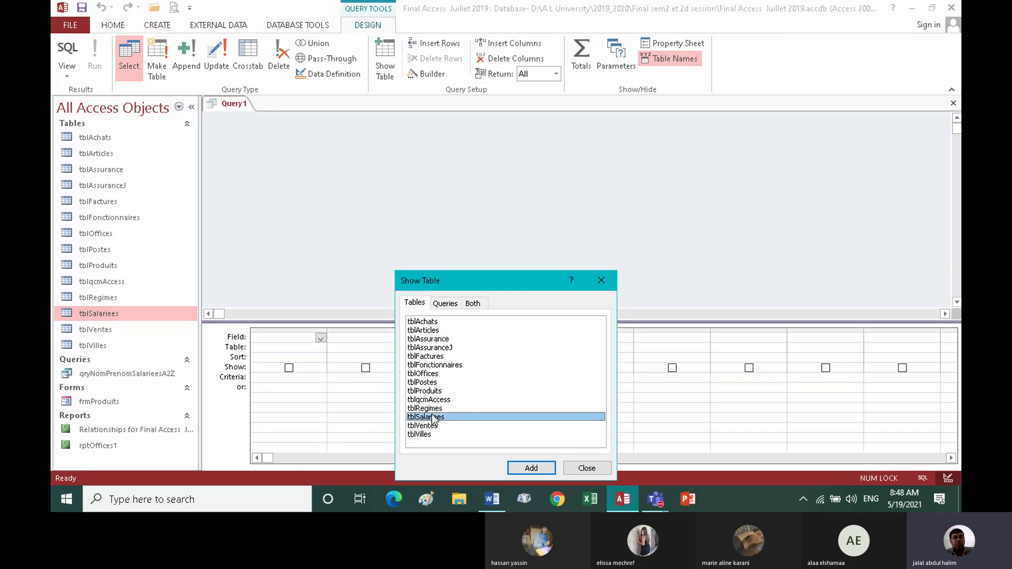
double_click(439, 417)
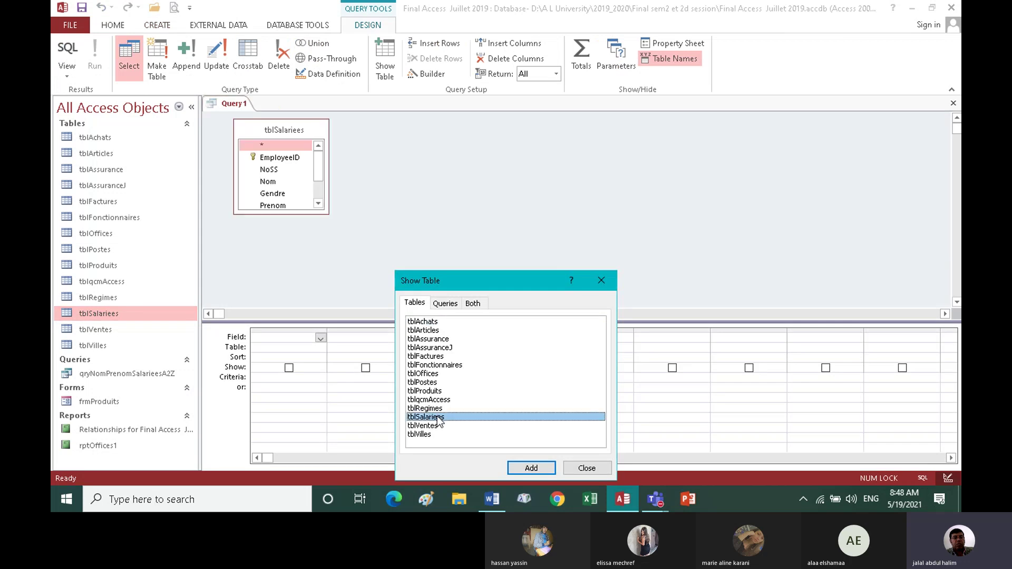
click(583, 467)
drag(329, 214, 330, 262)
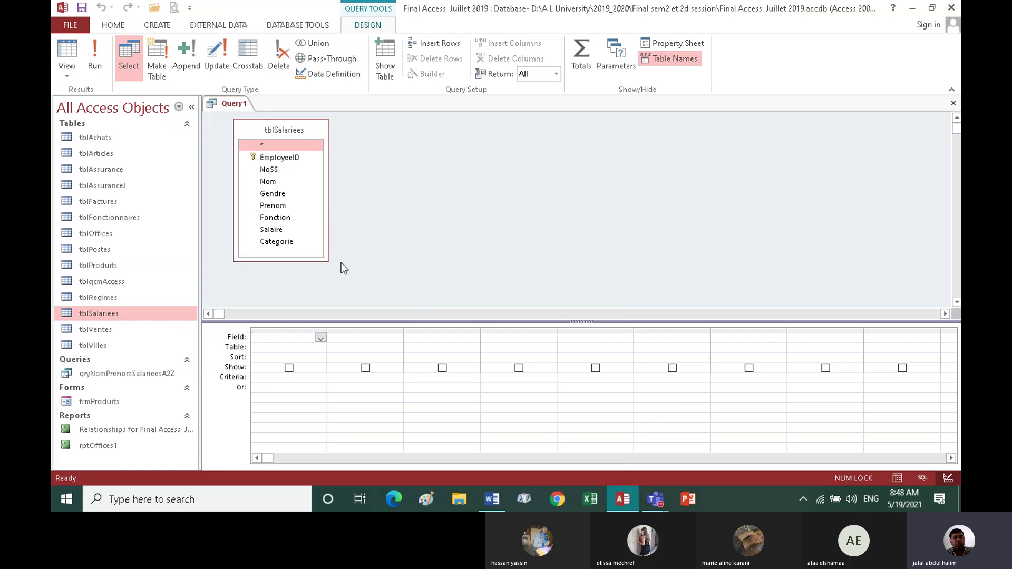
Add the Nom, Prenom and Salaire fields of tblSalariees to the query and run it.
double_click(281, 184)
double_click(275, 206)
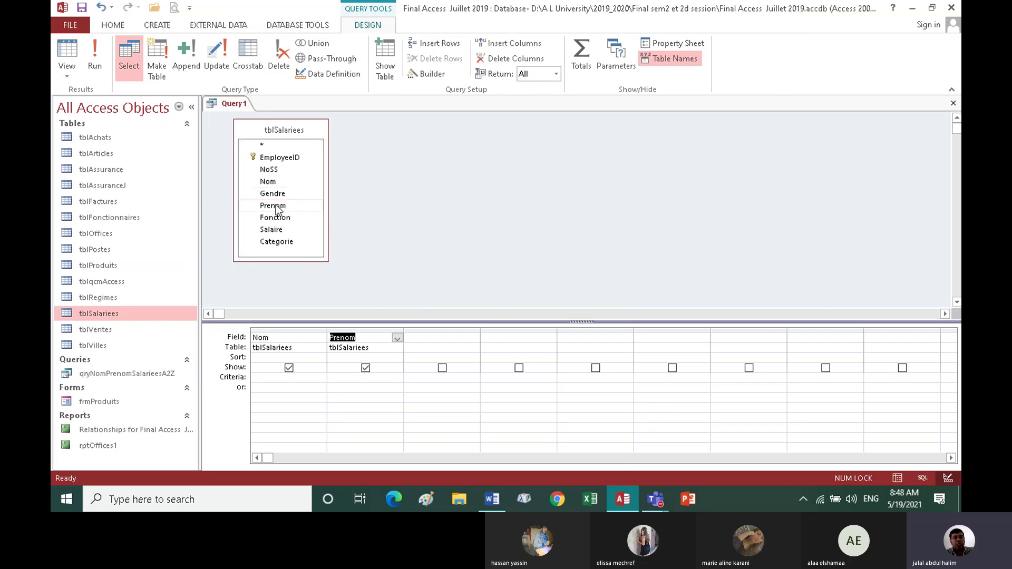
double_click(274, 230)
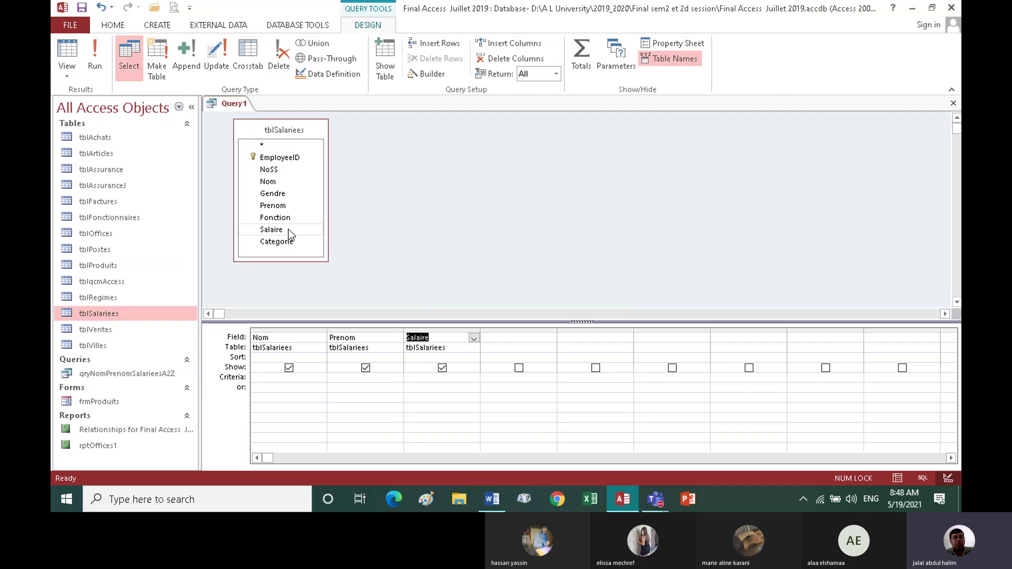
click(100, 69)
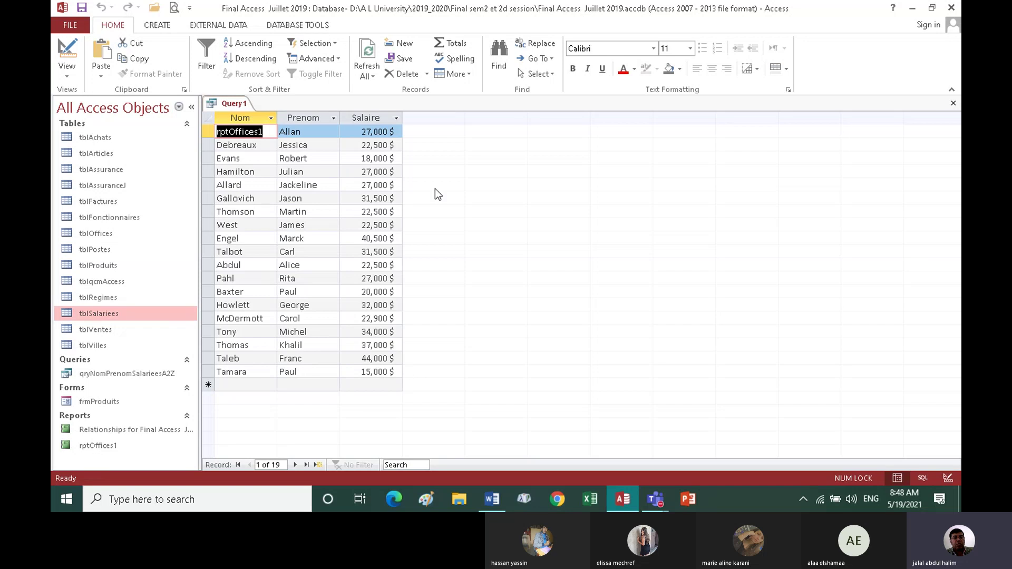
Return to the query design, set the Salaire criterion to <35000 and run the query.
click(67, 53)
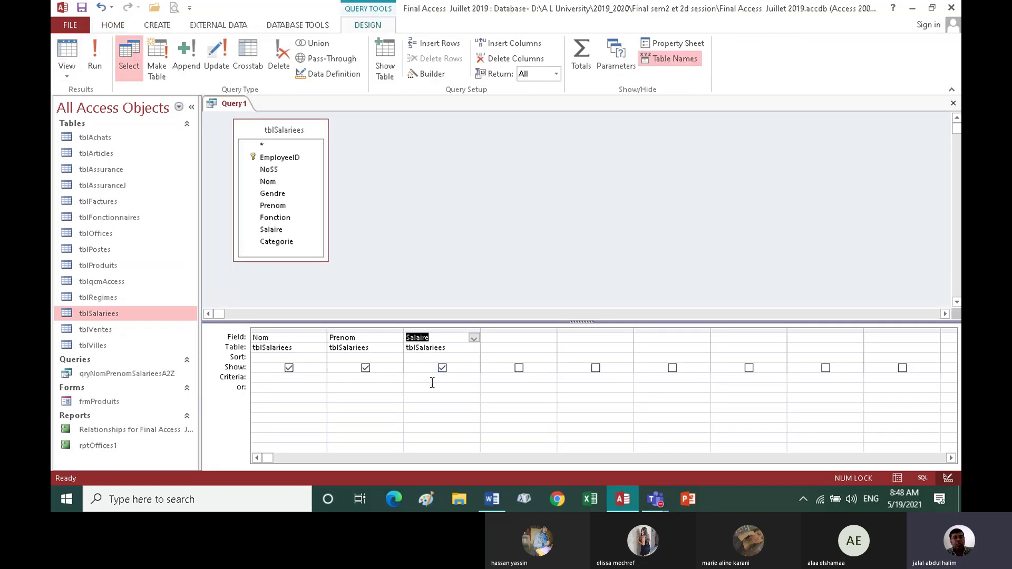
click(415, 377)
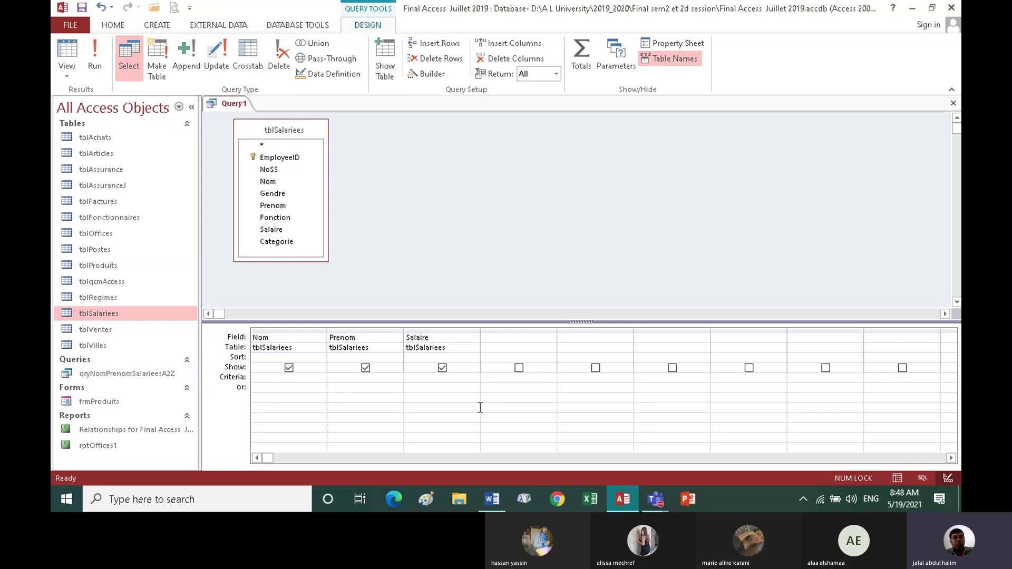
text(<2)
text(5000)
click(102, 52)
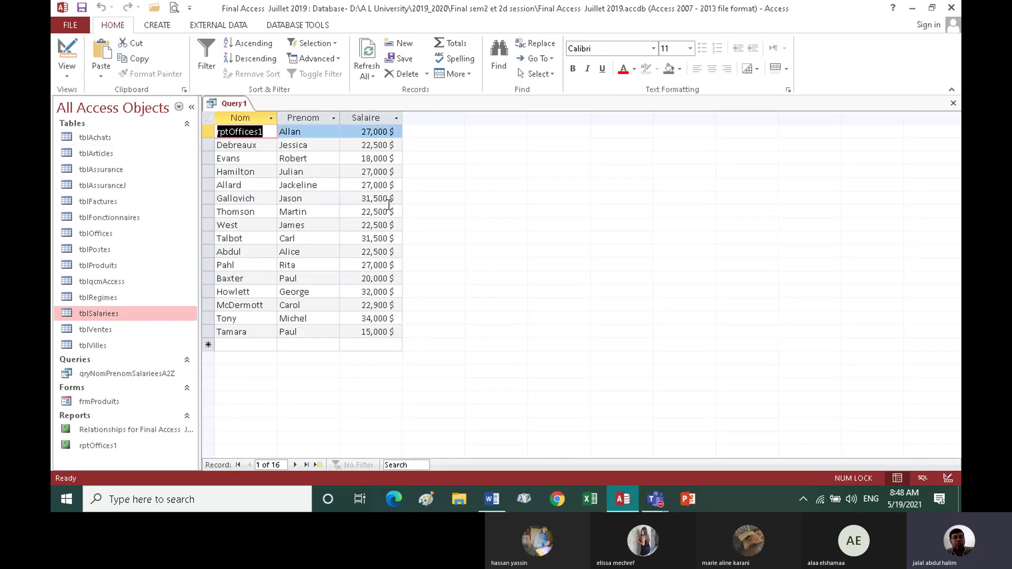
Return to the query design, set the Prenom criterion to Like "M*" and run the query.
click(67, 53)
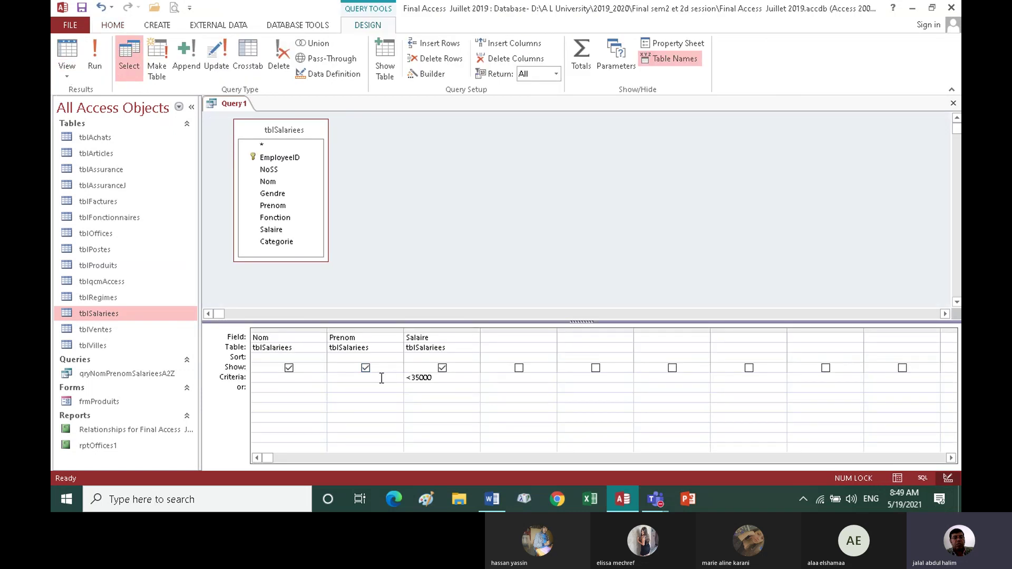
click(349, 379)
text(like "M*)
click(359, 380)
click(97, 69)
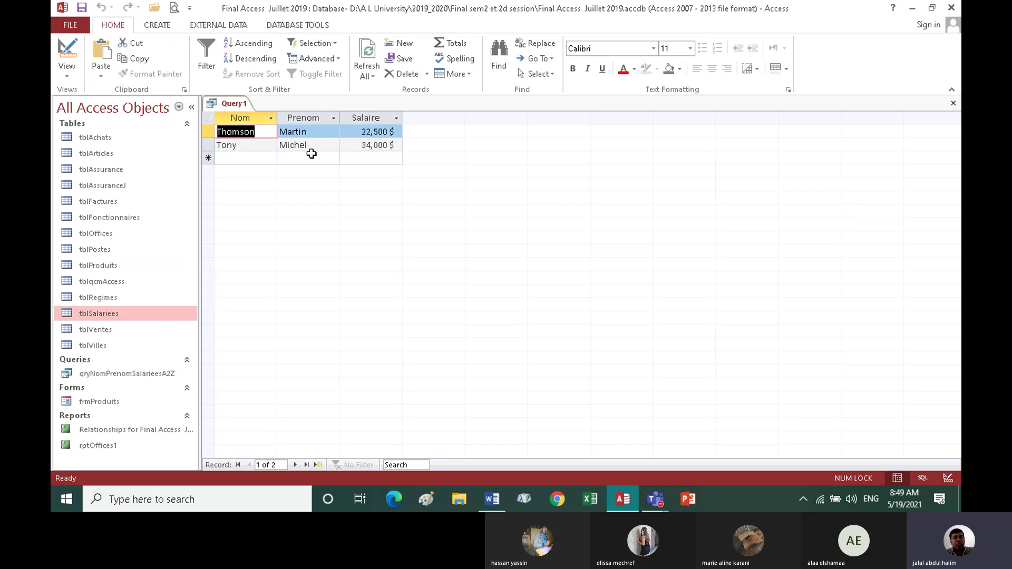
Save the query under the name qryNomPrenomMSalaire3500.
right_click(238, 108)
click(262, 116)
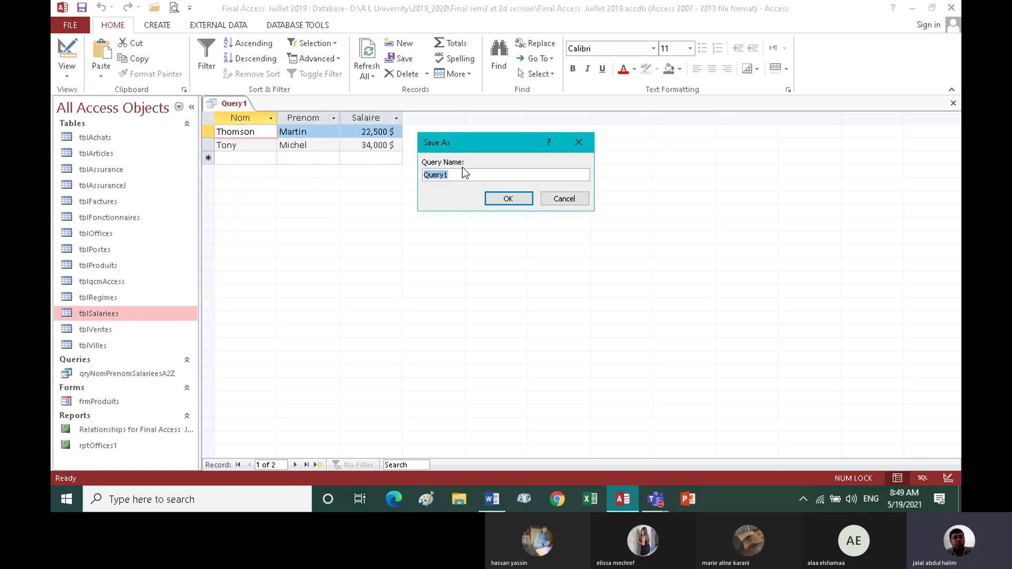
text(qryNomPrenomSalaire3500)
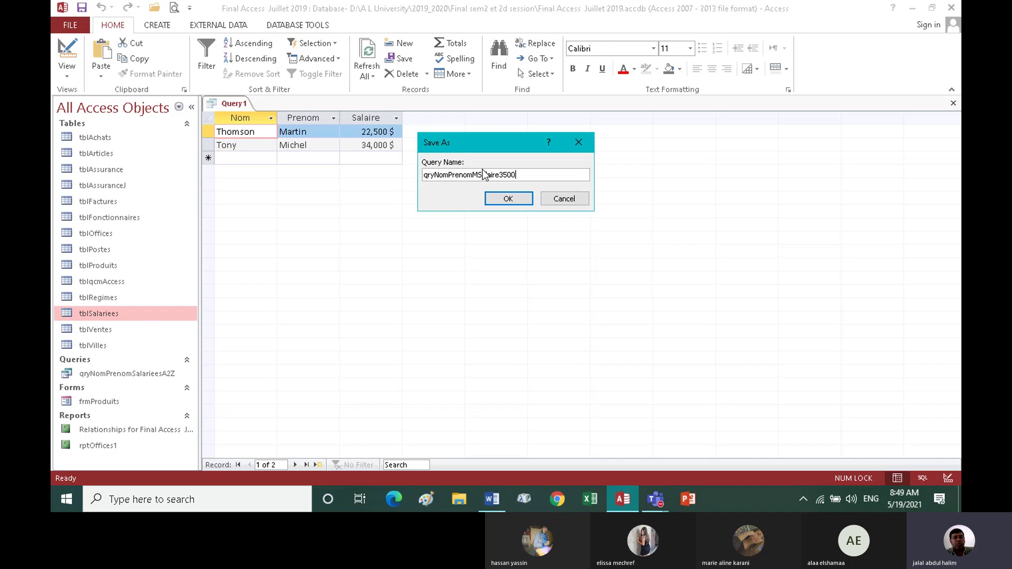
click(508, 200)
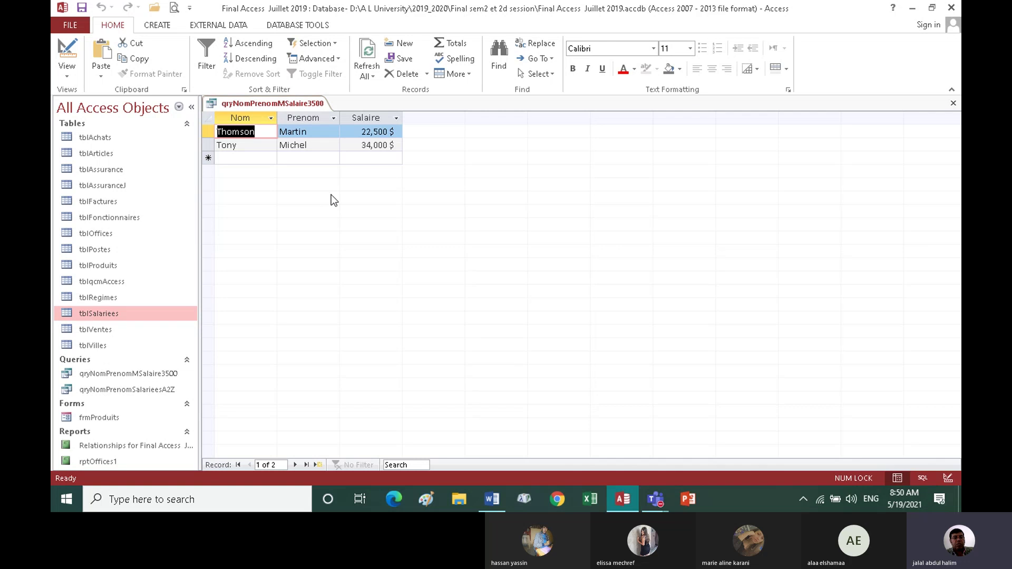
Switch to the Word document and copy the query name qryPrime40 from question 11.
click(492, 498)
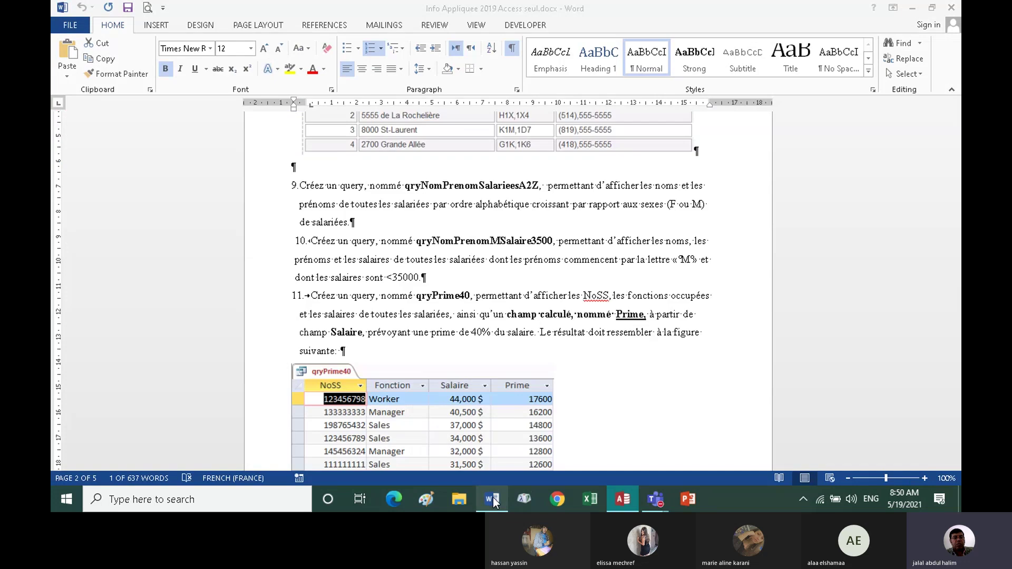
click(435, 278)
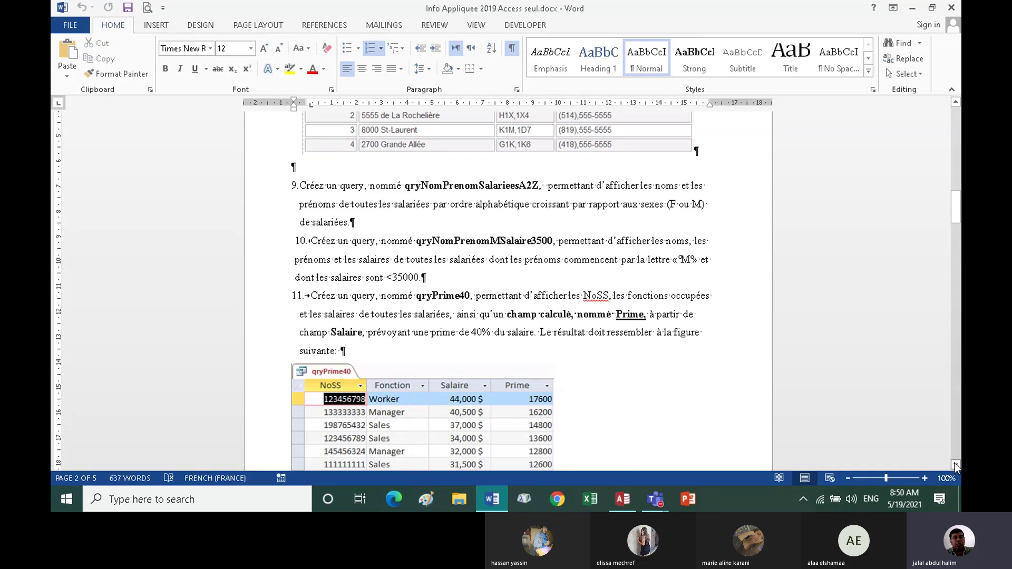
scroll(955, 466, down, 3)
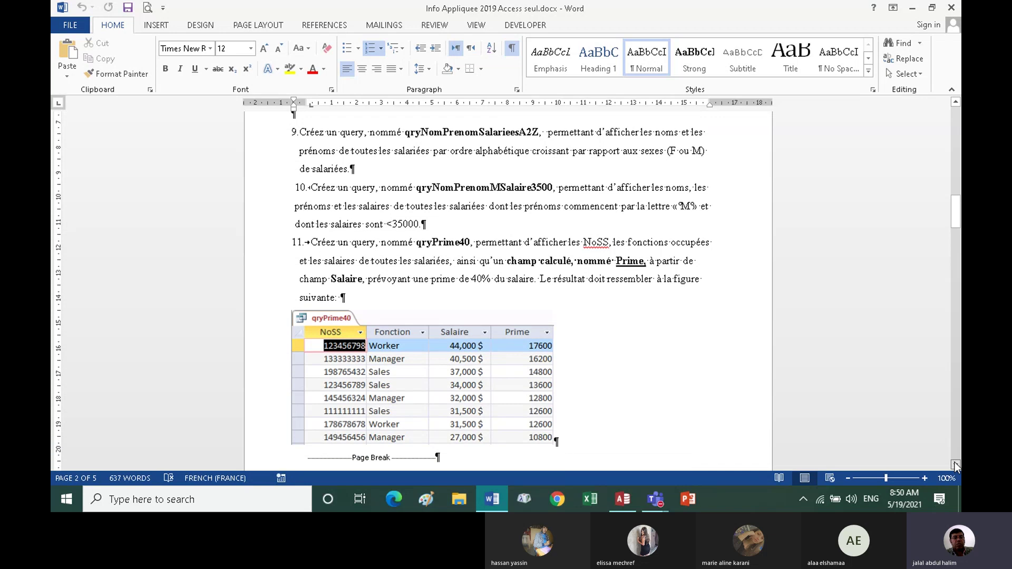
scroll(955, 466, down, 4)
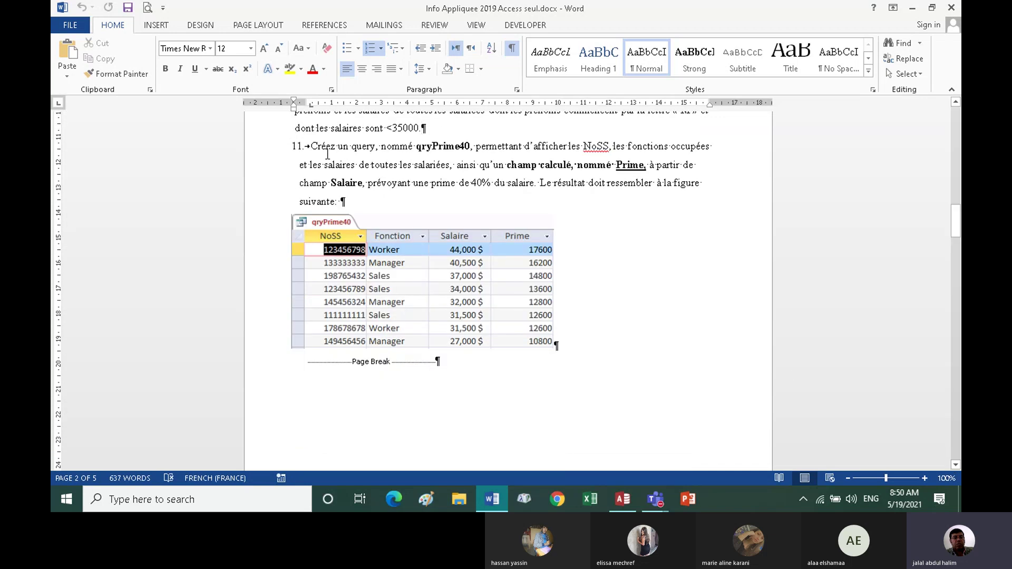
double_click(439, 148)
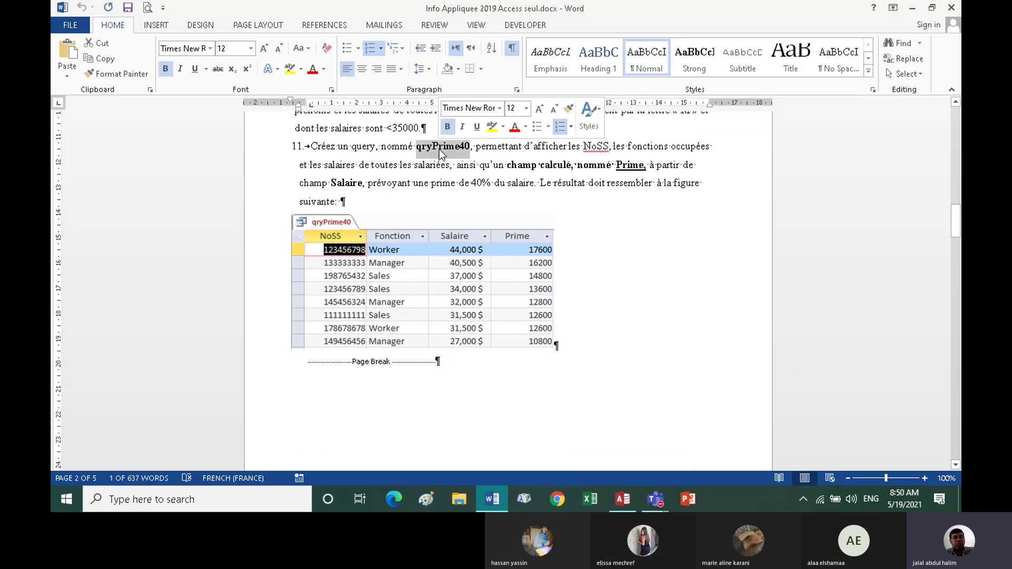
click(105, 59)
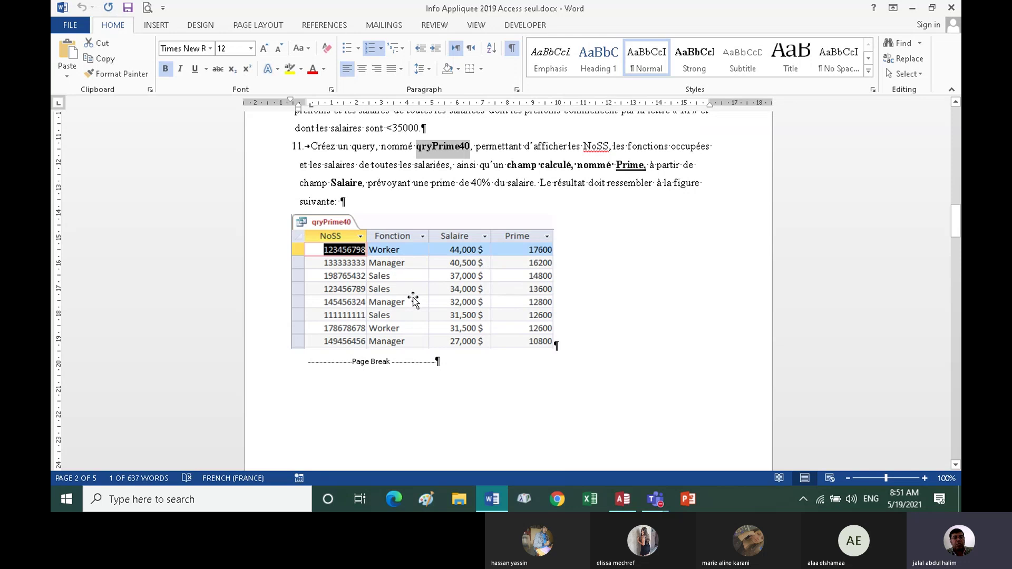
Switch to Access and create another new query in design view based on the tblSalariees table.
click(621, 501)
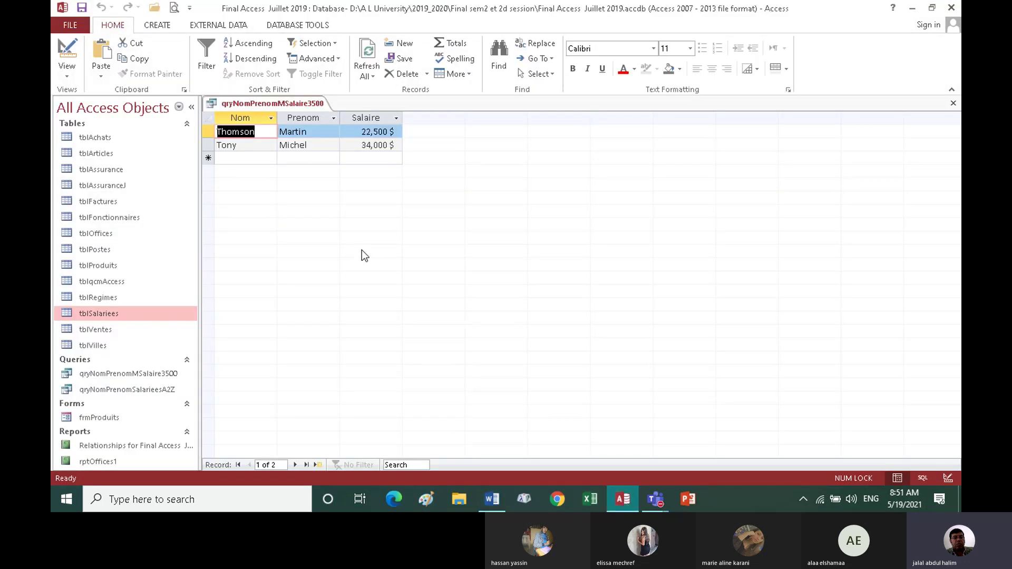
click(158, 25)
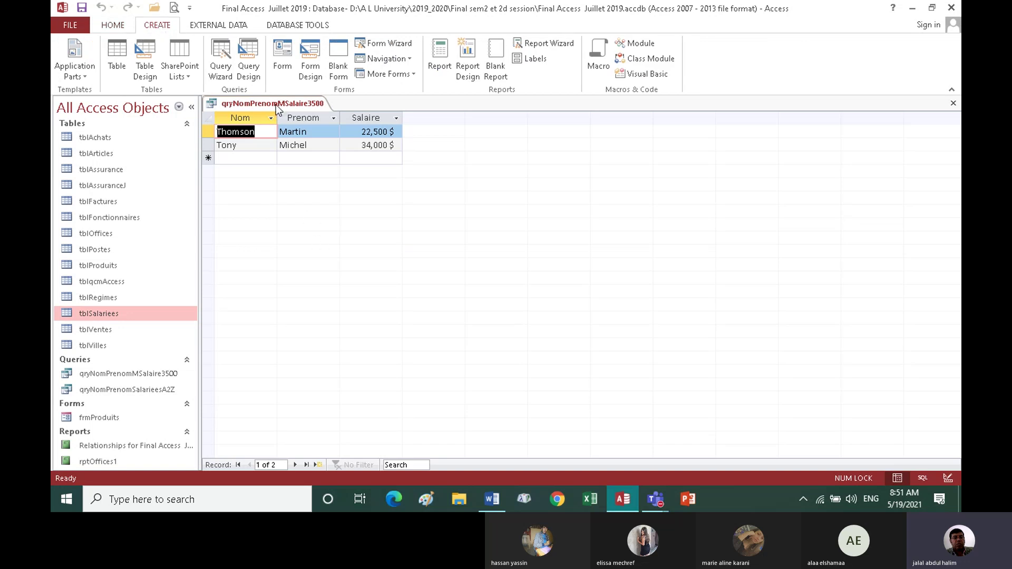
click(251, 72)
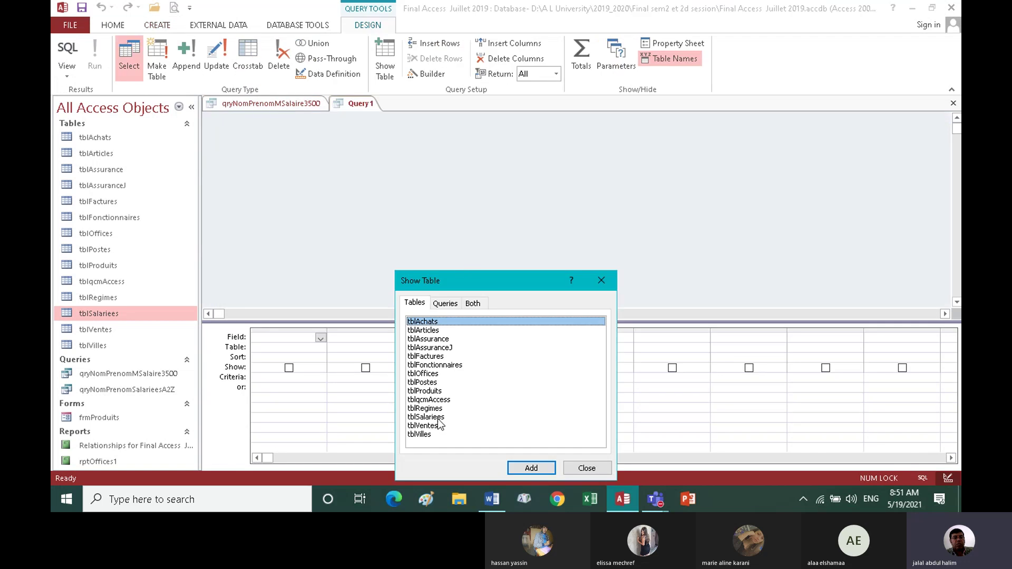
double_click(441, 418)
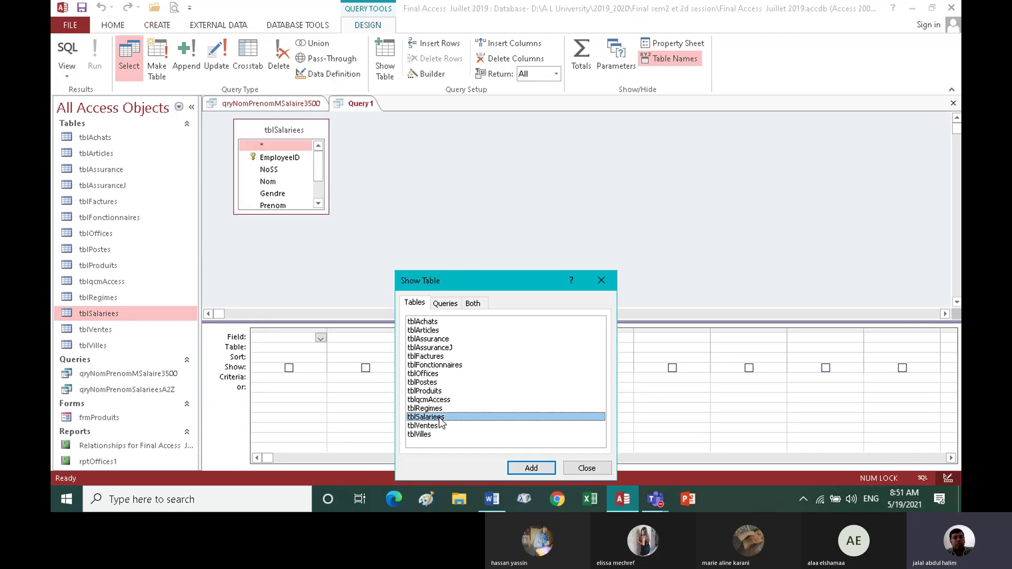
click(582, 473)
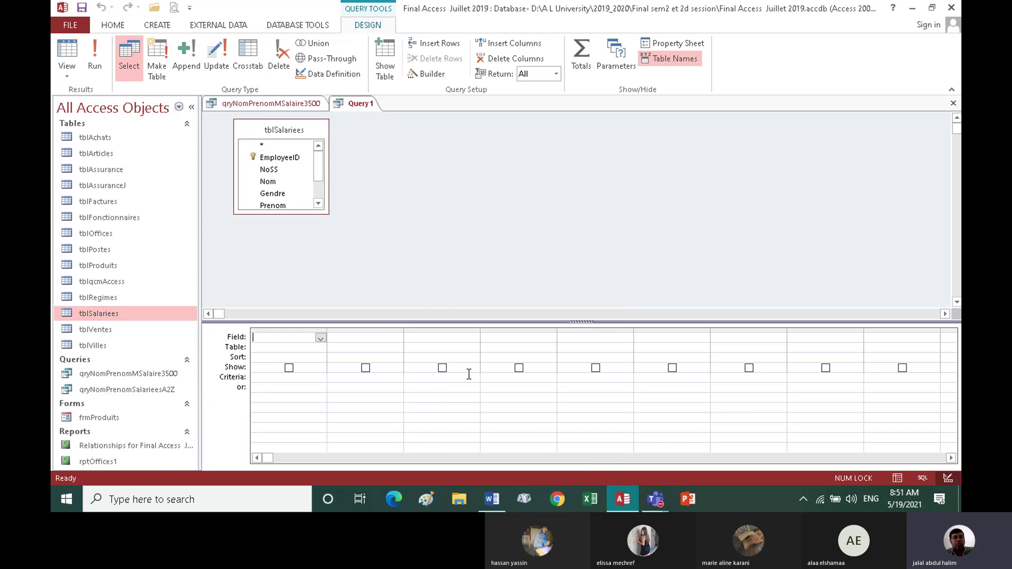
Add the NoSS, Fonction and Salaire fields of tblSalariees to the query, checking question 11 in the Word document, and run it.
drag(328, 211, 343, 268)
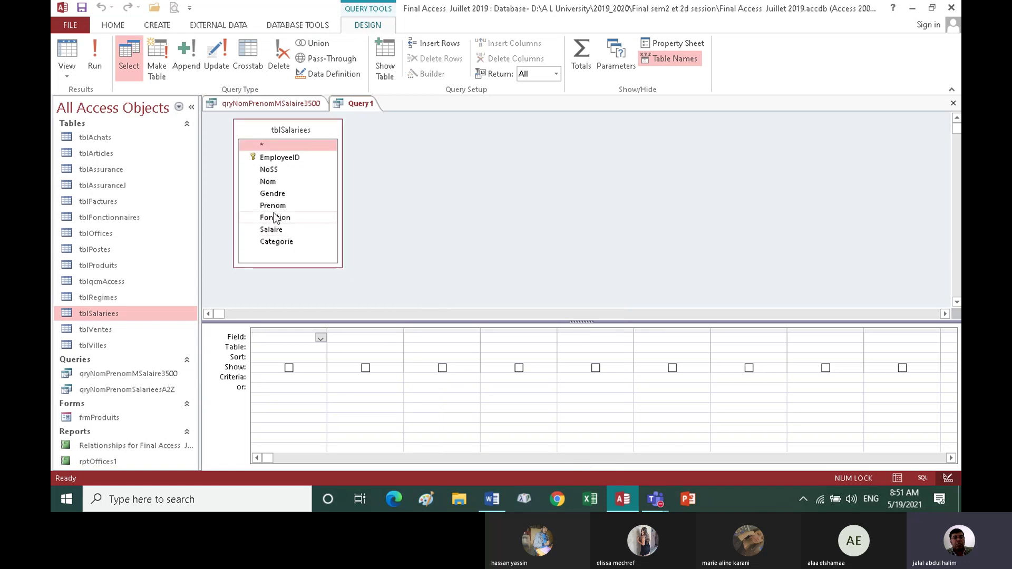
click(271, 170)
double_click(271, 170)
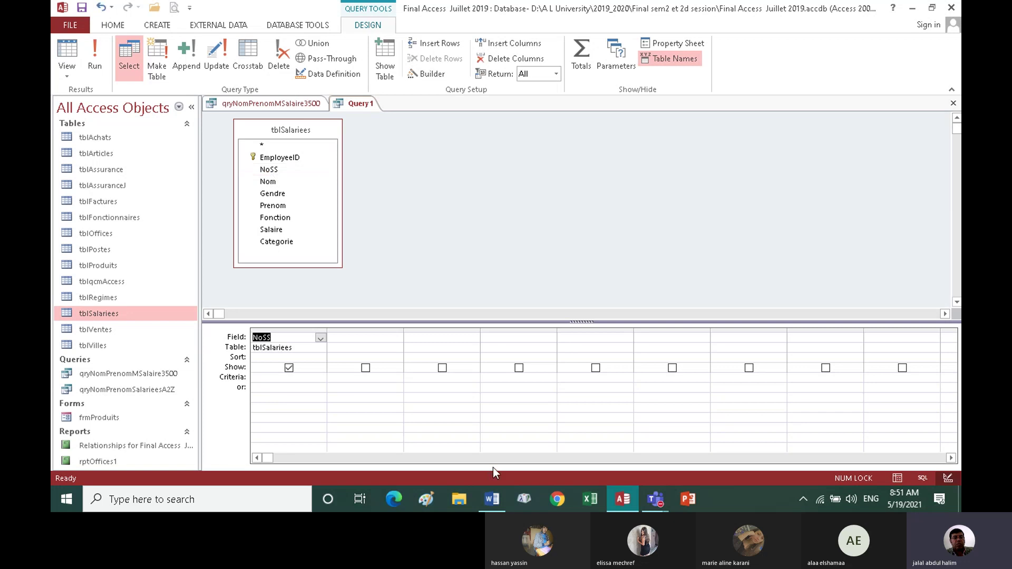
click(492, 499)
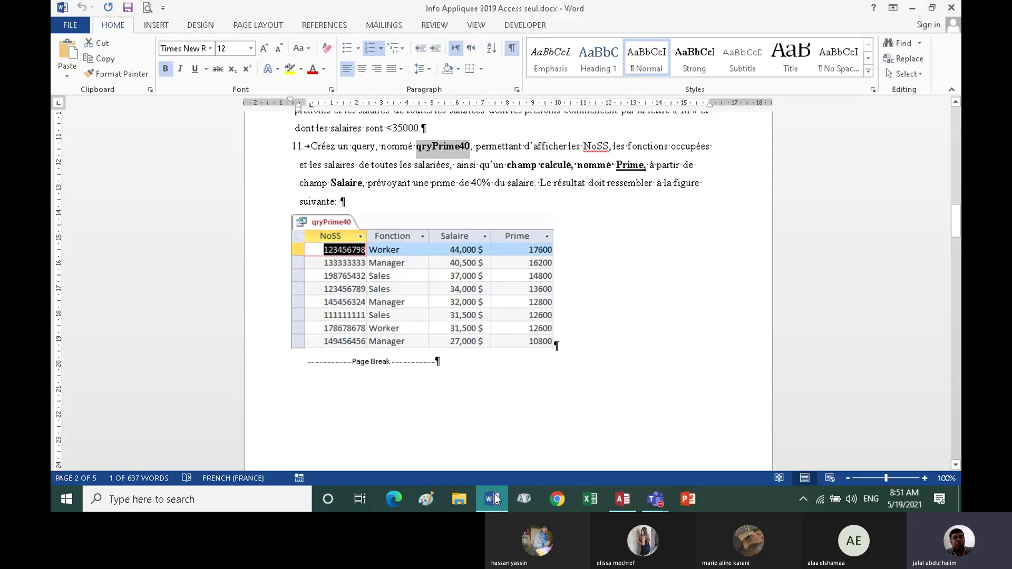
click(623, 499)
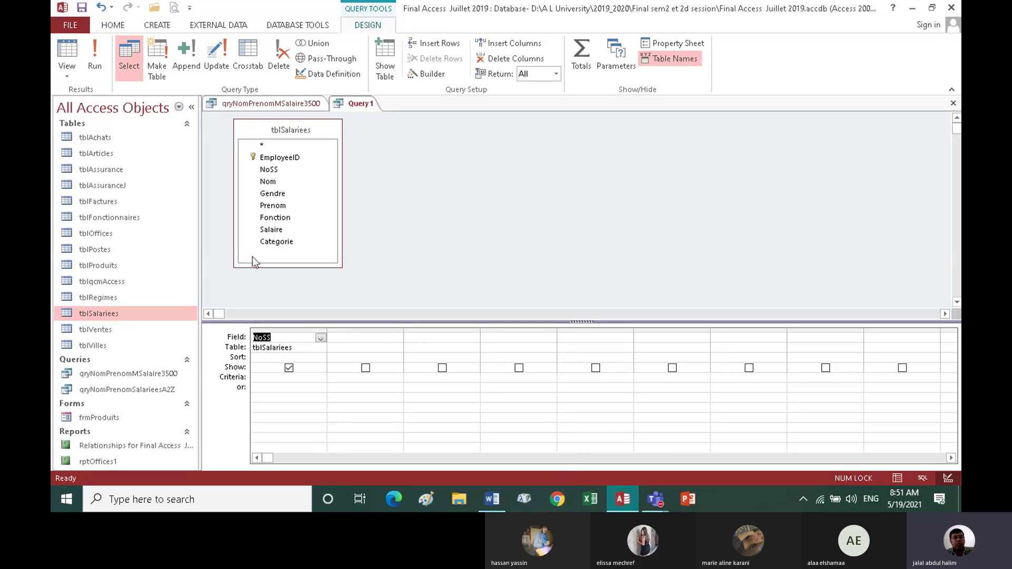
click(283, 216)
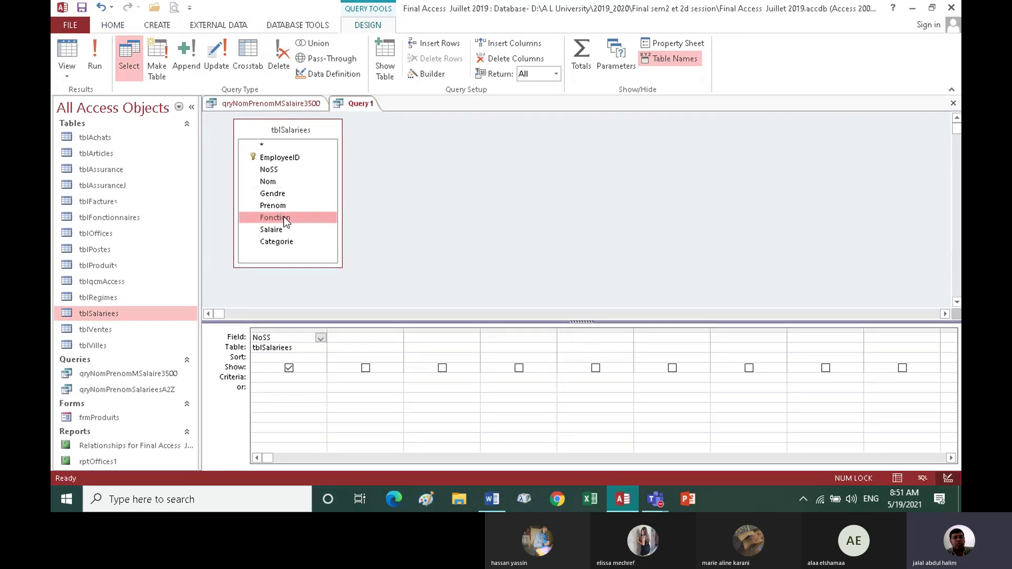
double_click(284, 217)
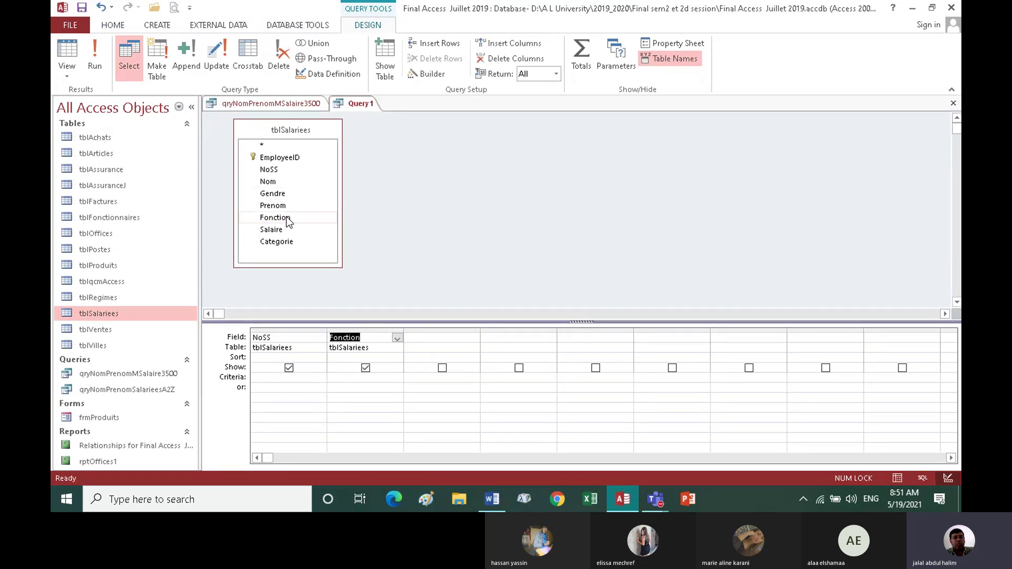
double_click(281, 230)
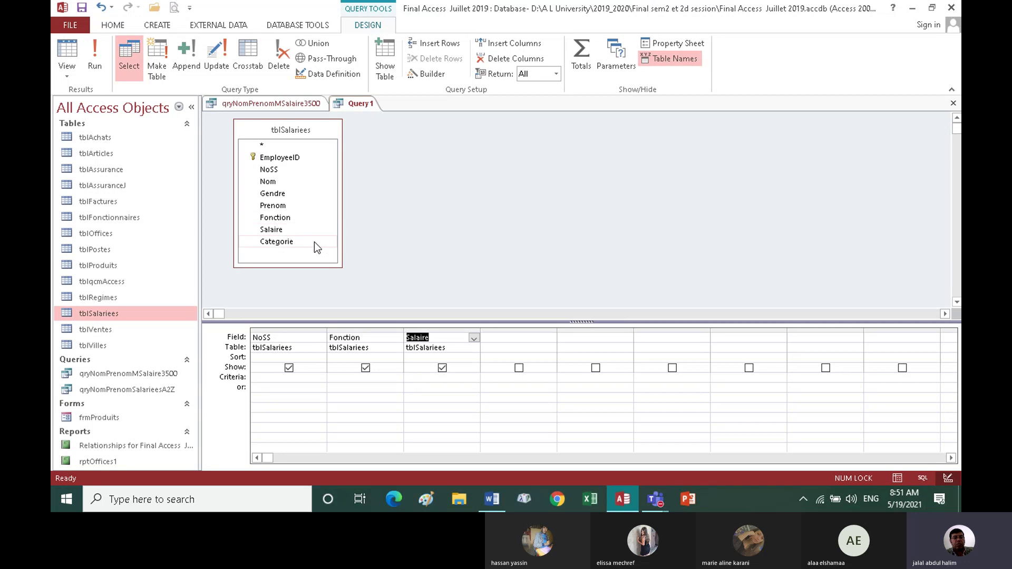
click(98, 55)
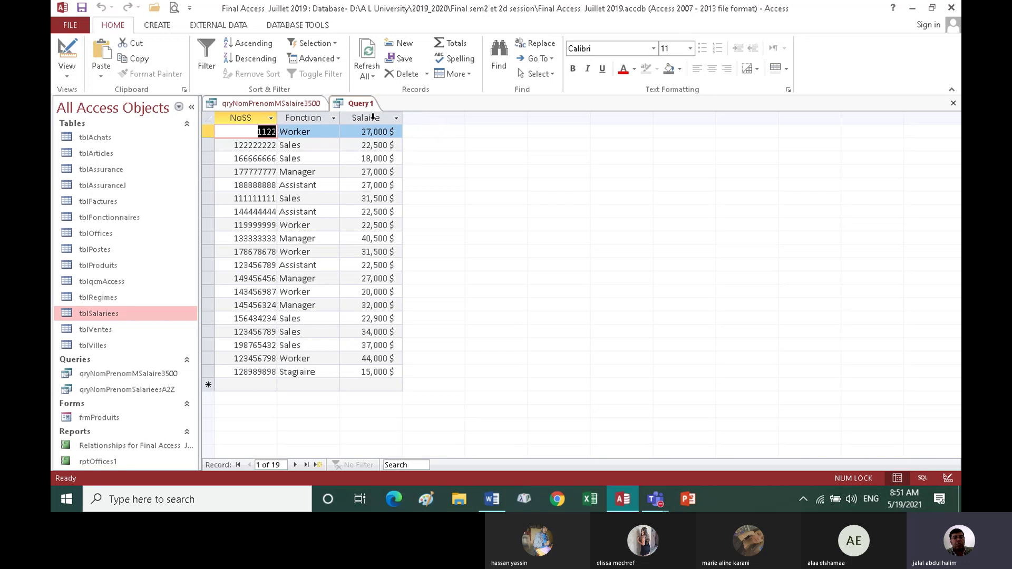
Return to the query design, add the calculated field Prime:[Salaire]*0.4 after Salaire and run the query.
click(65, 49)
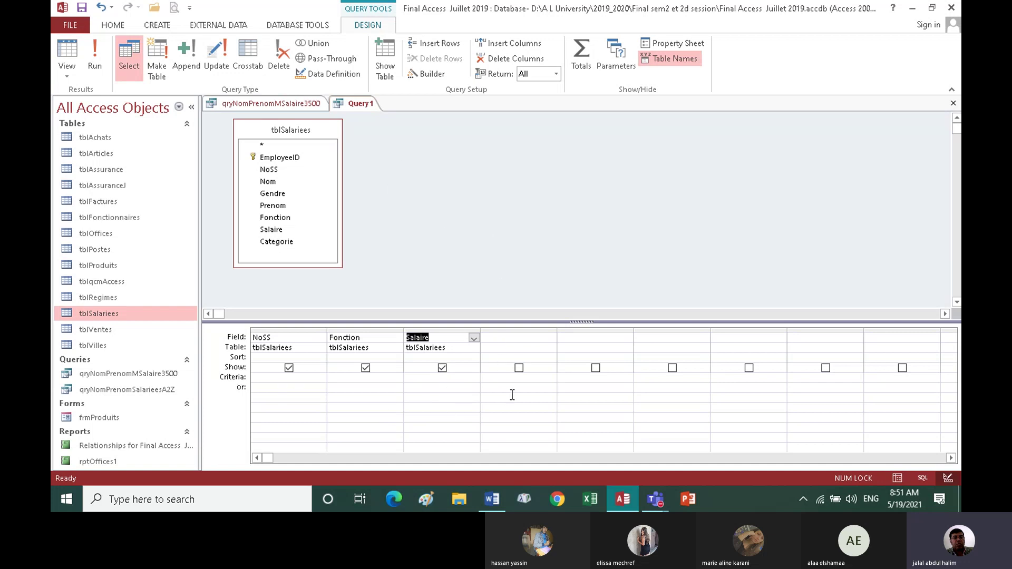
click(498, 338)
key(shift+F2)
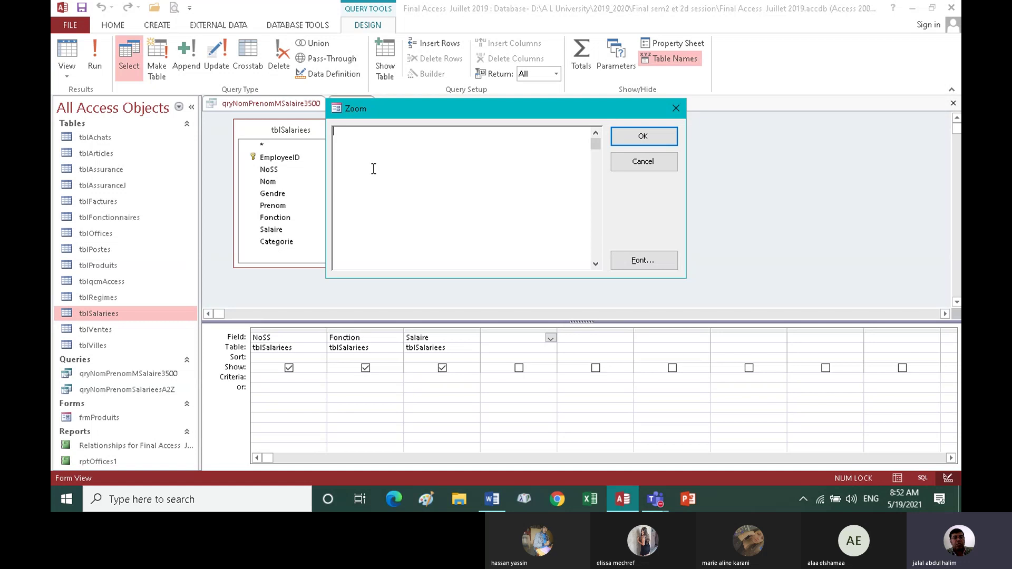
text(Prime:)
text(Salaire])
text(*0.4)
click(652, 138)
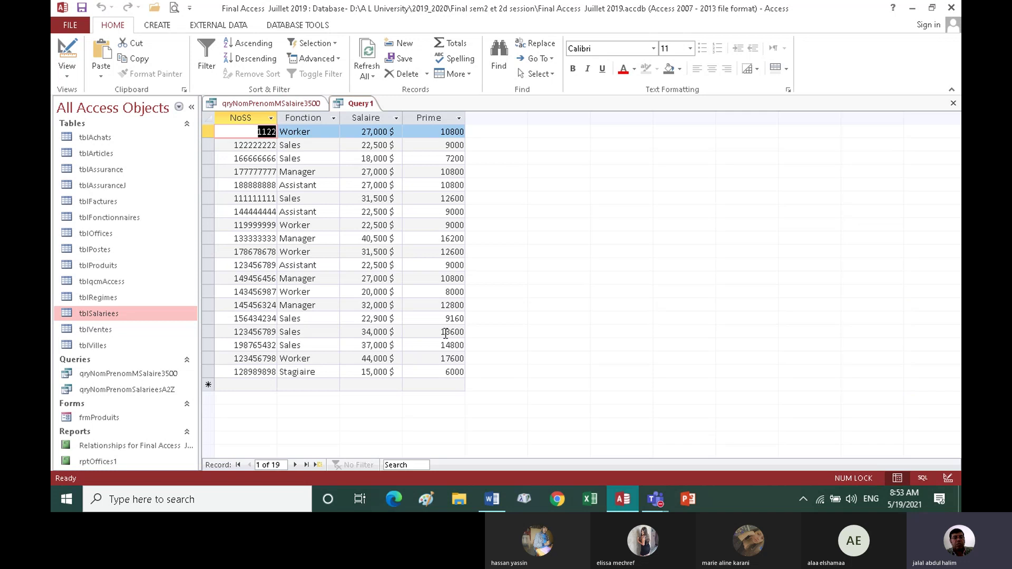
Save the query under the name qryPrime40.
right_click(367, 104)
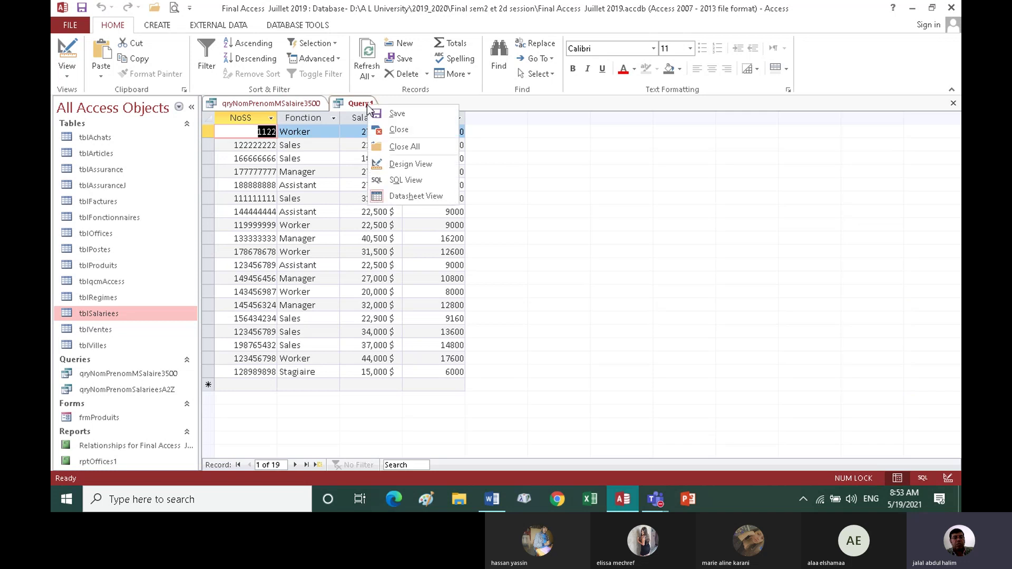
click(397, 114)
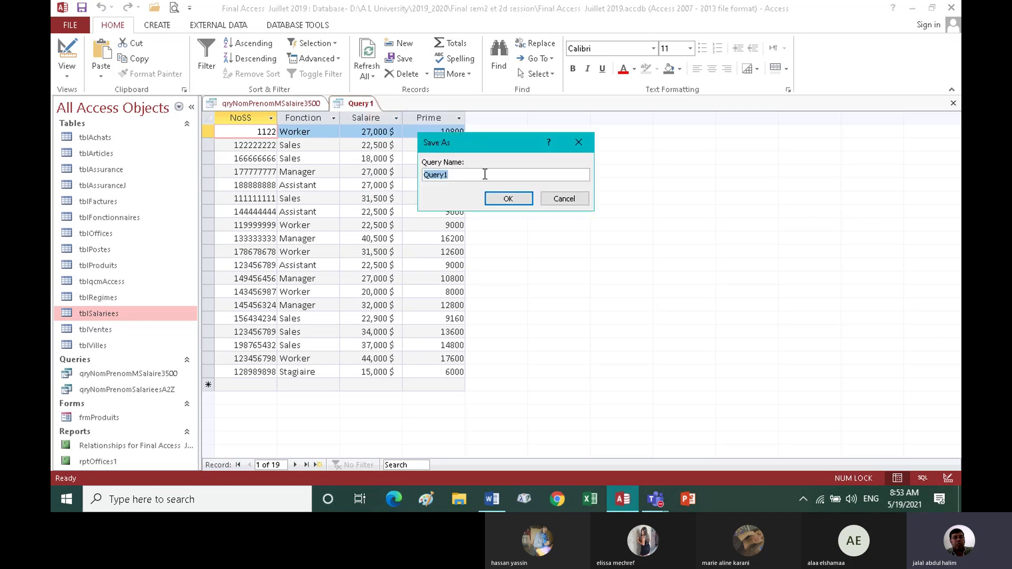
text(qryPrime40)
click(507, 200)
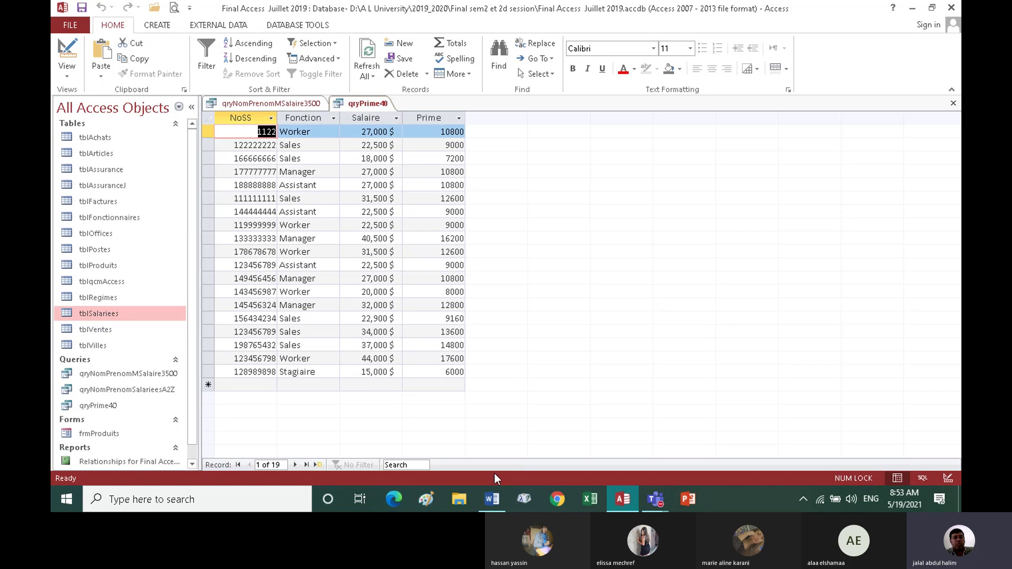
Switch to the Word document and examine question 12 with its qryQuestion2Access design grid: tables, fields and criteria.
click(501, 497)
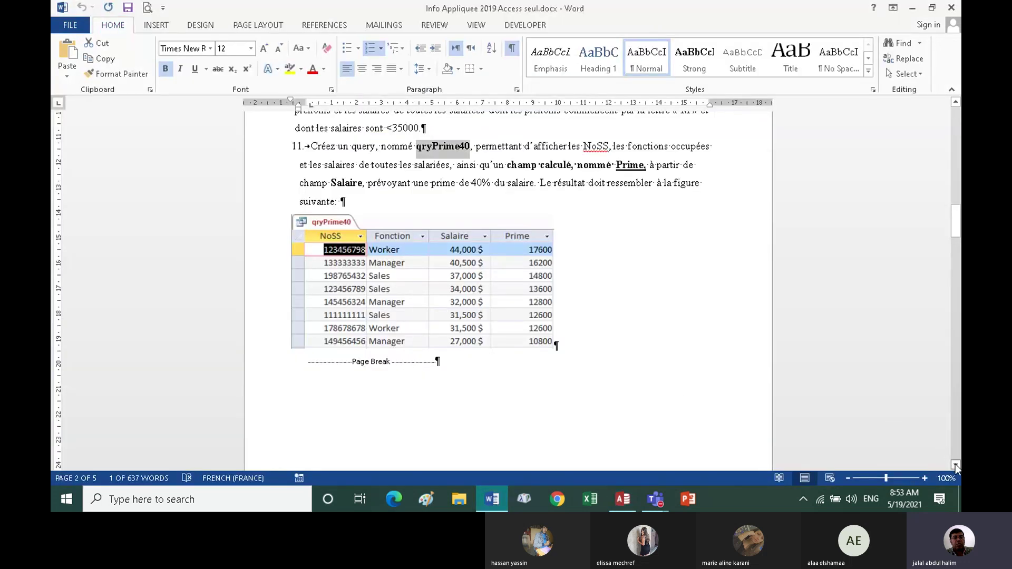
click(955, 463)
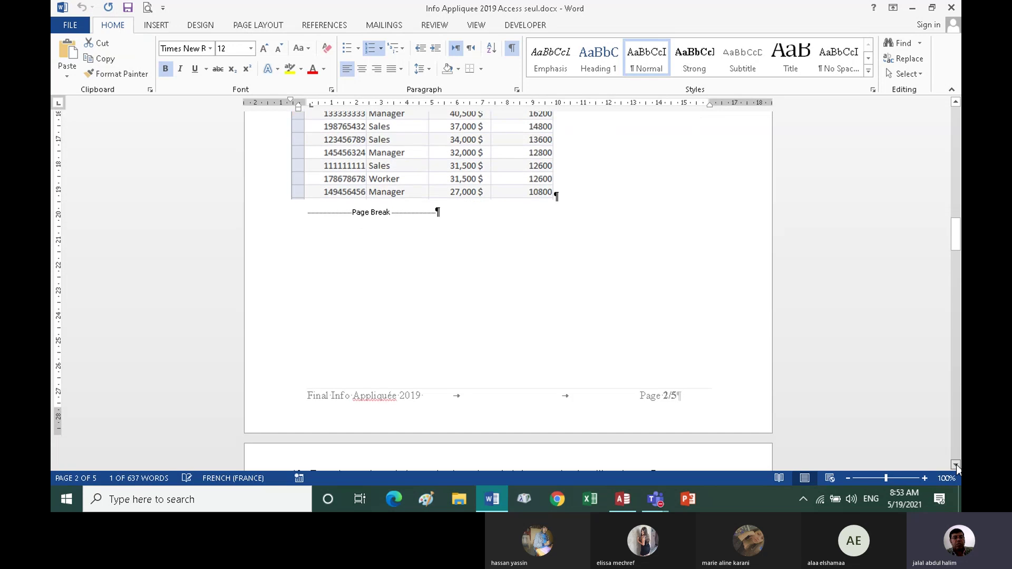
click(956, 464)
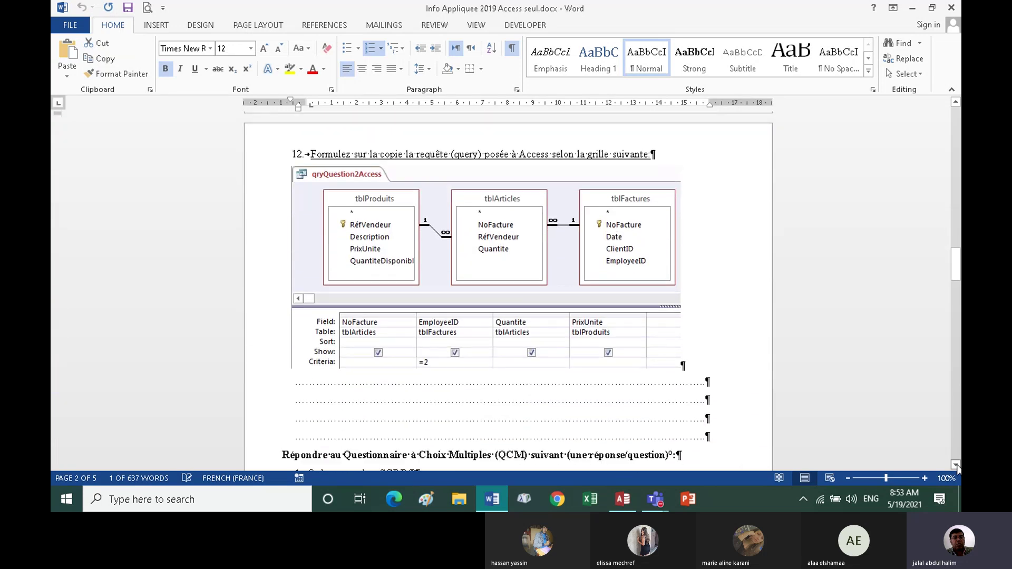
click(956, 465)
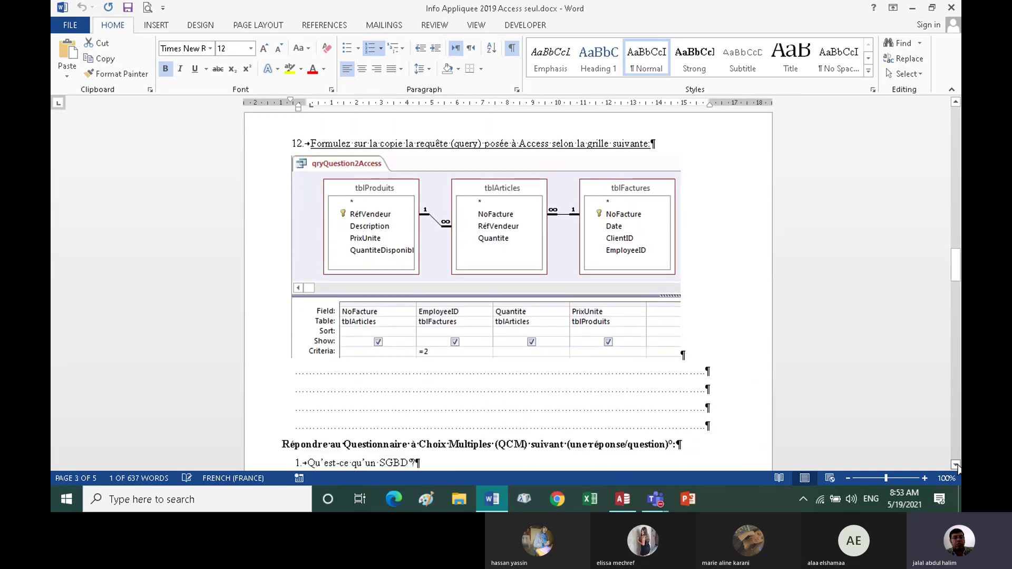
click(956, 464)
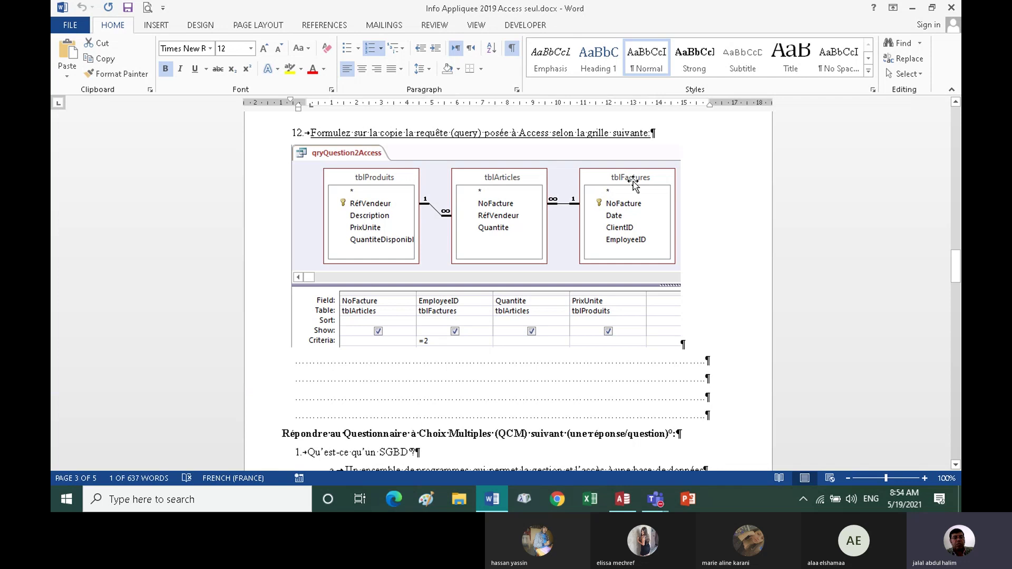
click(444, 371)
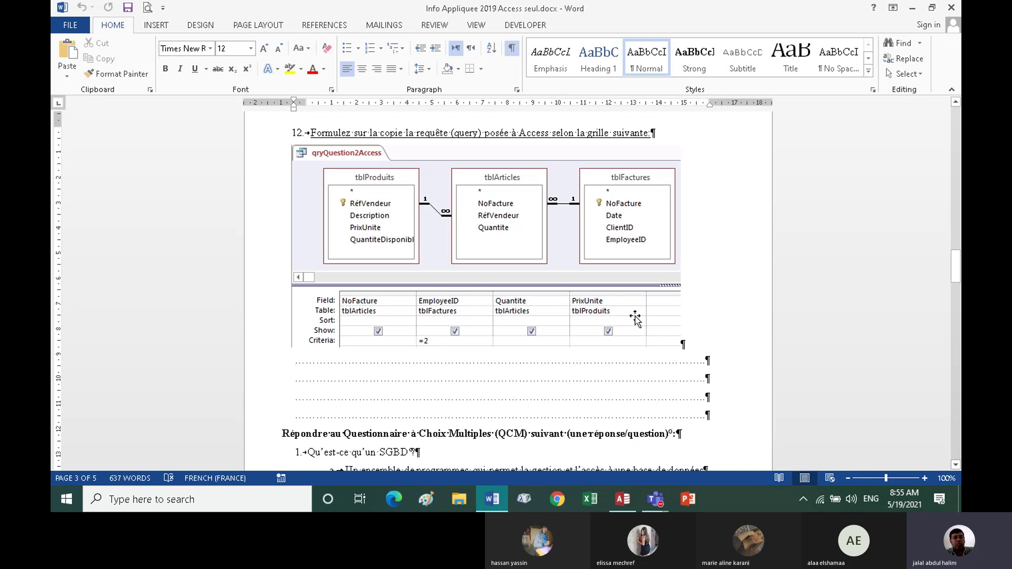
Read the multiple-choice section's questions 1 to 4 and their answer options, from SGBD through the use of a form.
scroll(956, 467, down, 3)
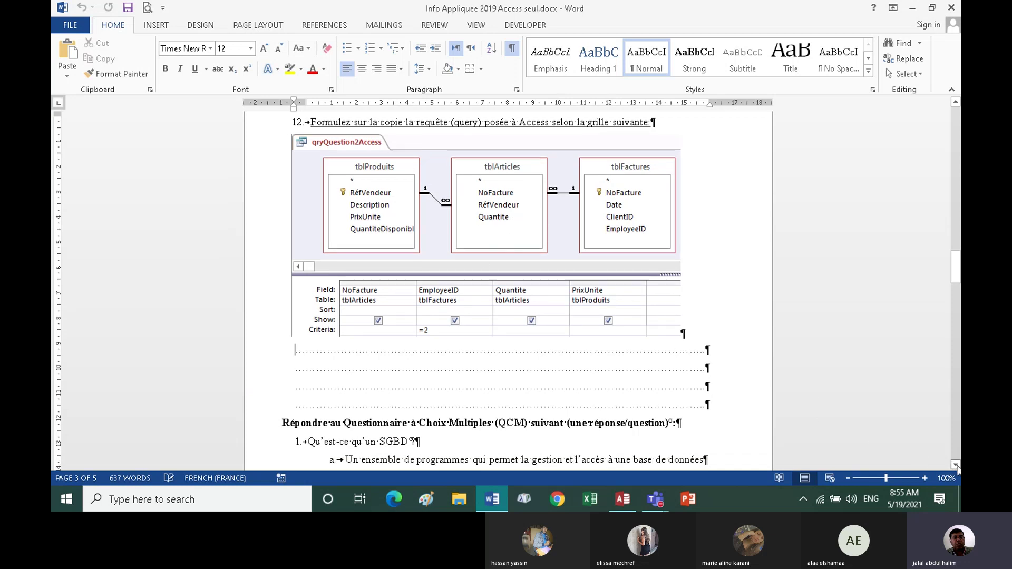
scroll(956, 466, down, 2)
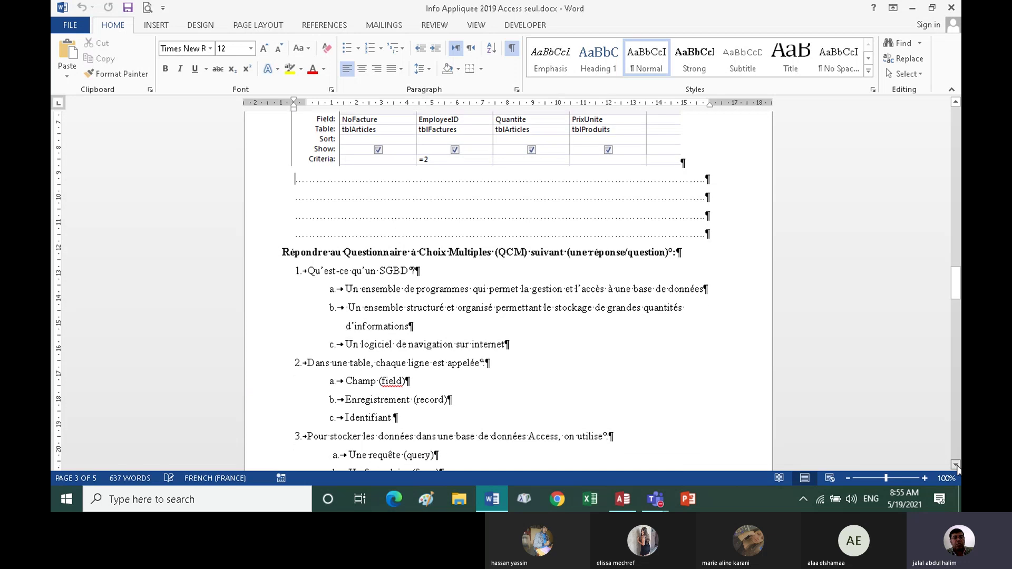
scroll(956, 463, down, 2)
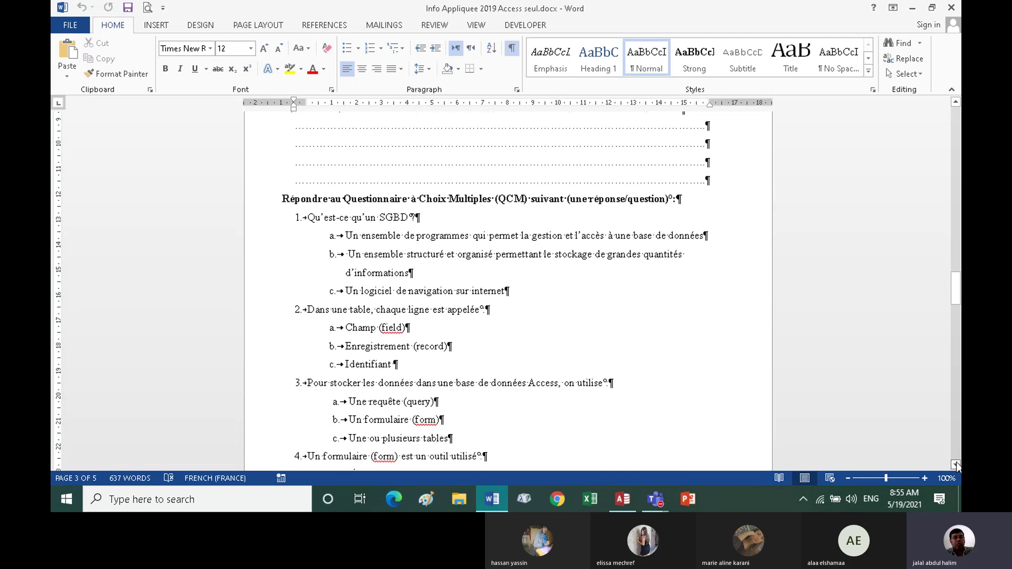
scroll(955, 461, down, 2)
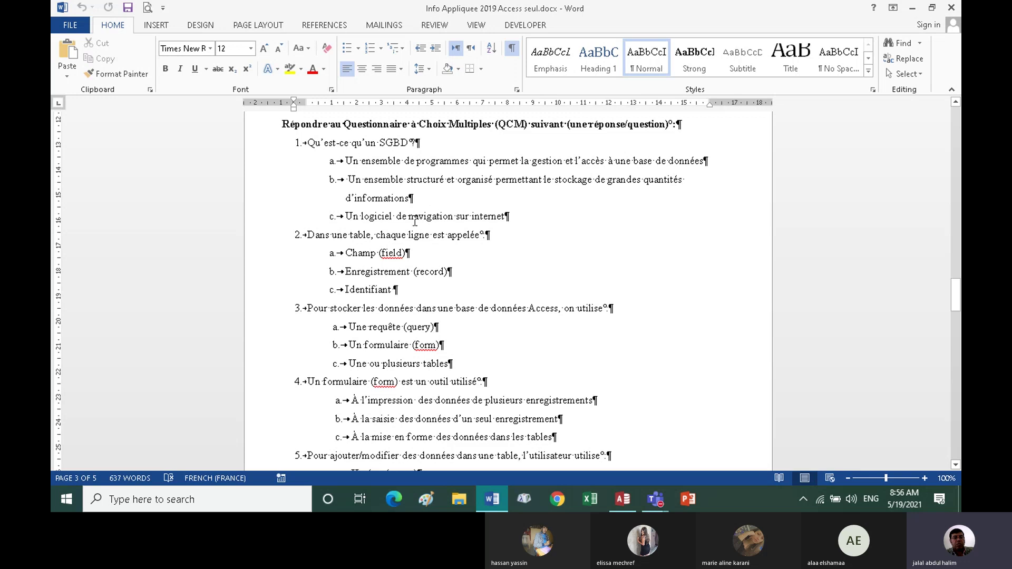
click(508, 216)
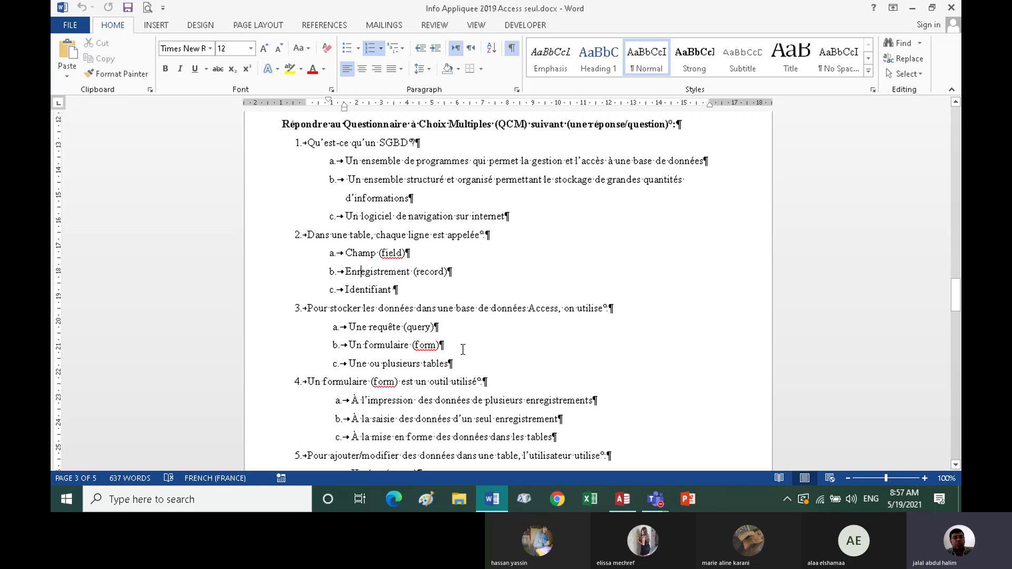
click(445, 363)
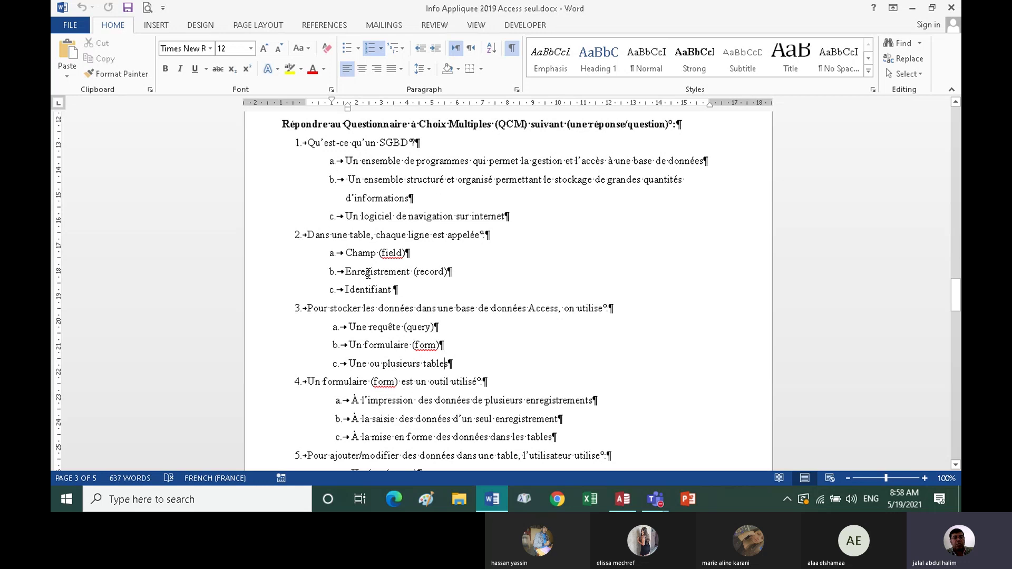
click(414, 383)
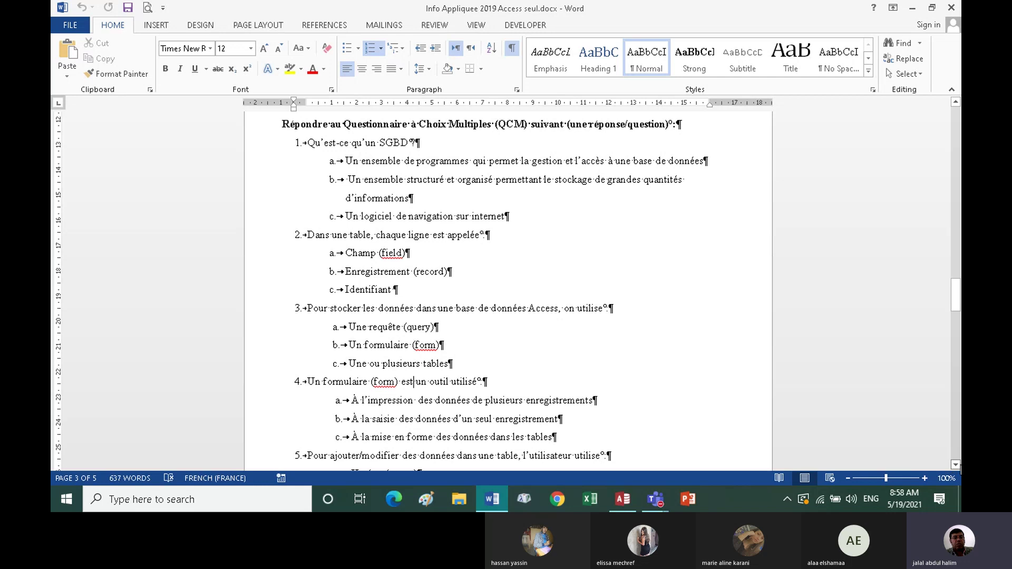
Read multiple-choice questions 5 to 10, covering data entry, reports, the key field and the Access, Excel and Word file extensions.
click(956, 466)
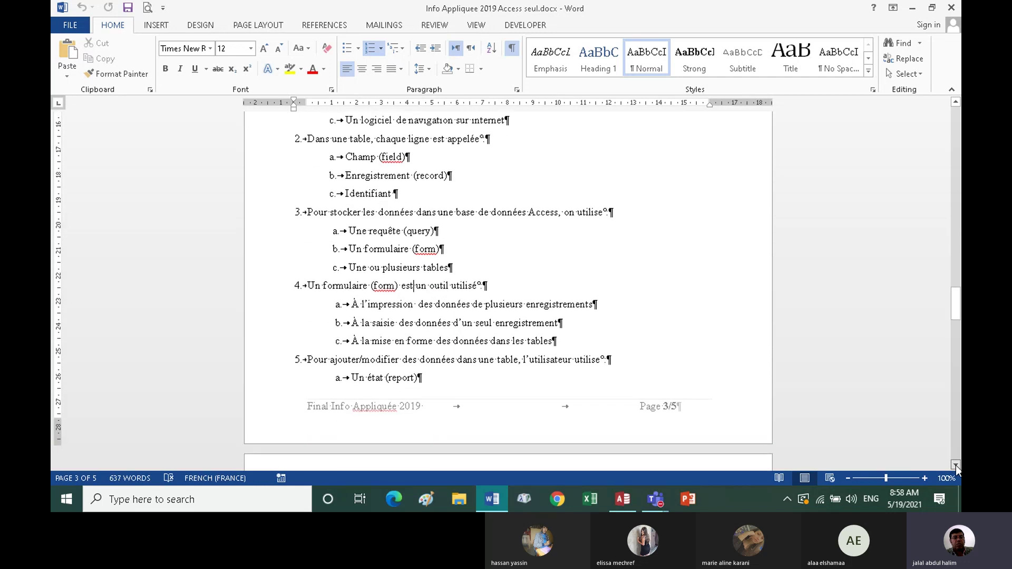
click(956, 466)
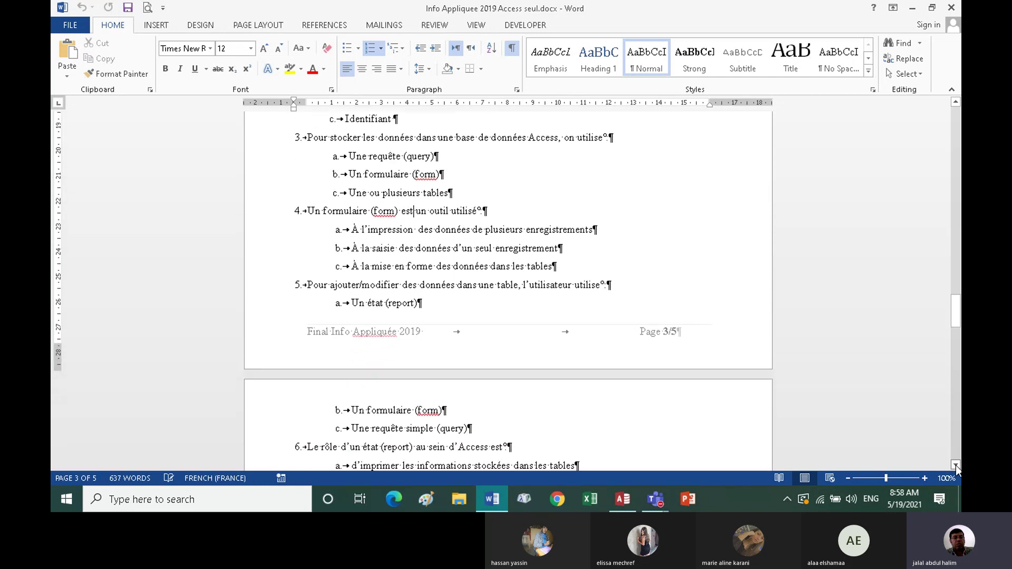
click(956, 466)
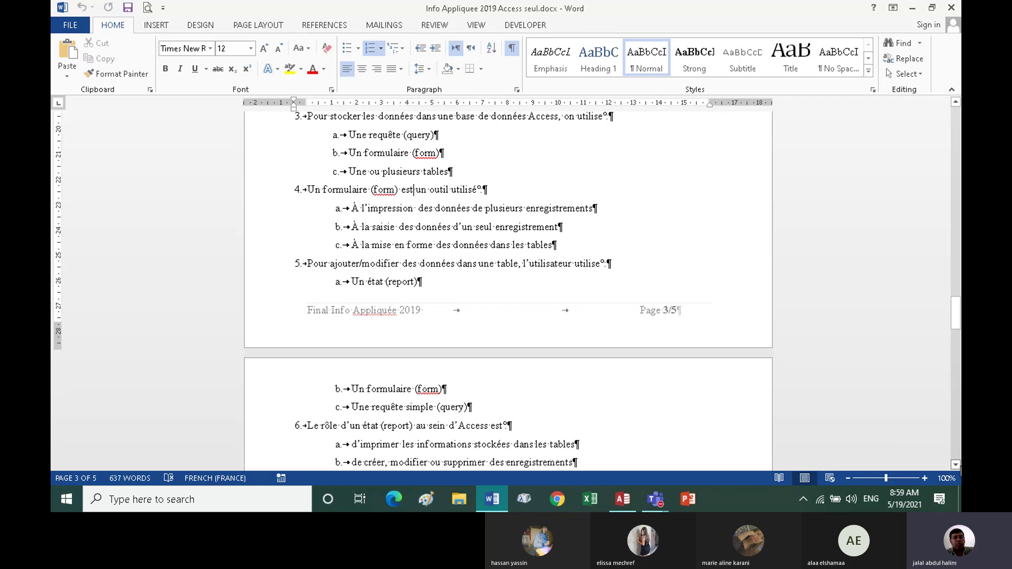
click(954, 465)
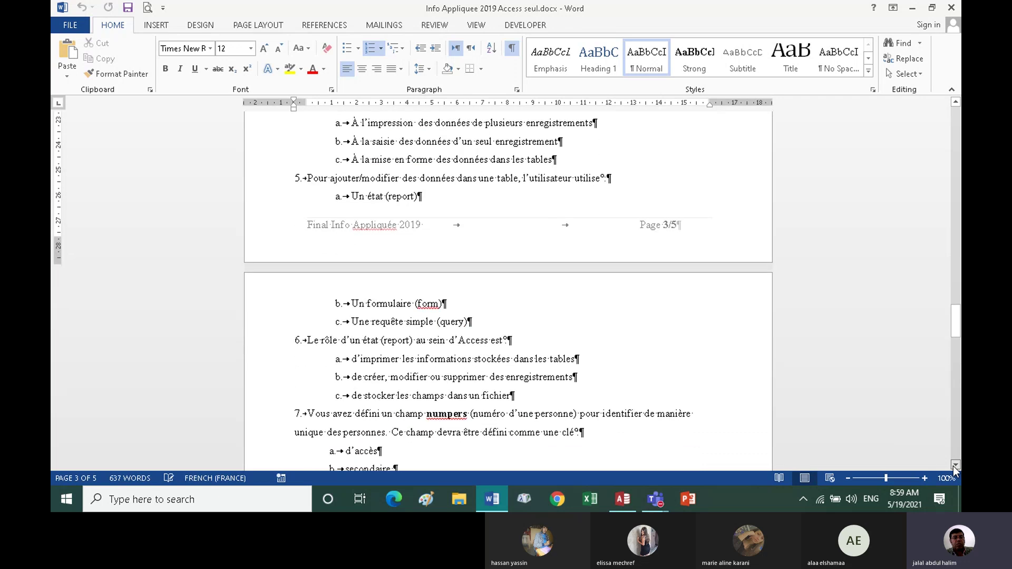
scroll(954, 469, down, 3)
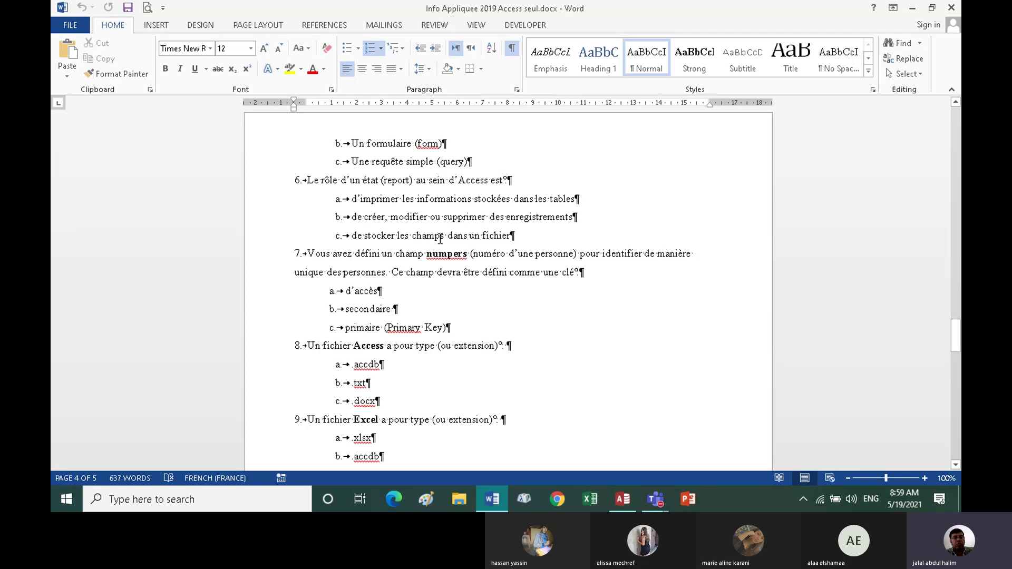
click(351, 200)
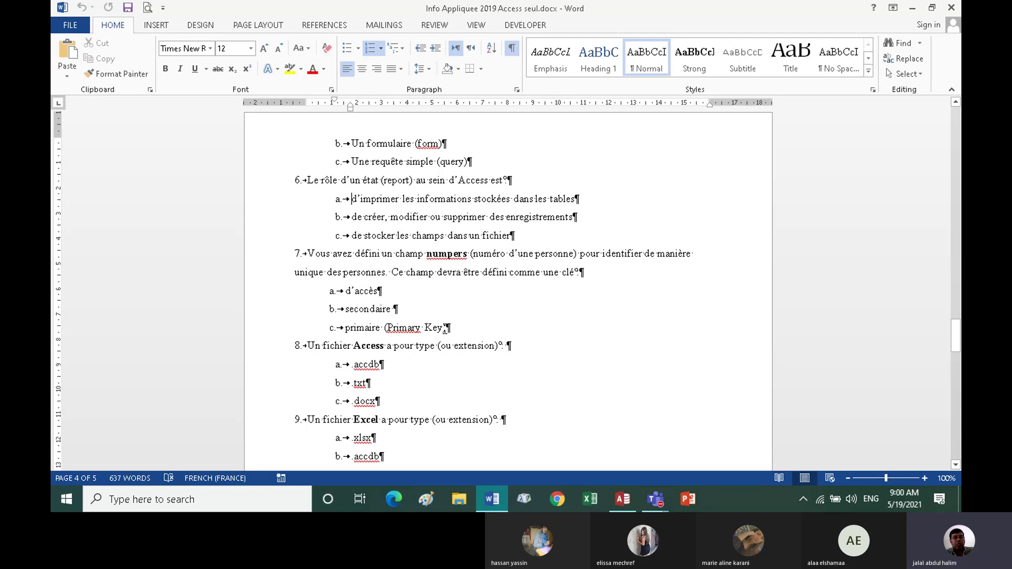
click(455, 329)
click(956, 465)
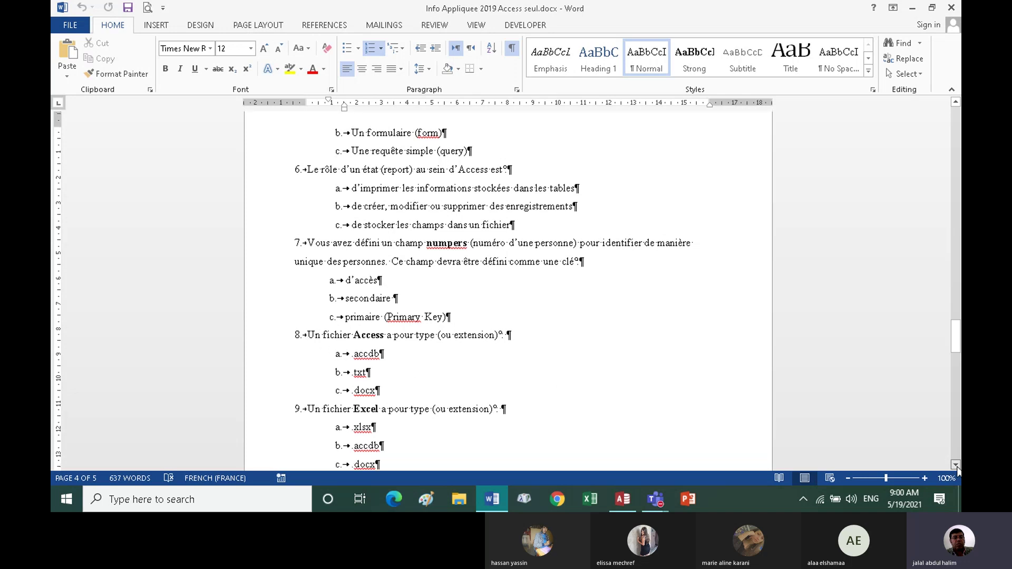
scroll(956, 468, down, 3)
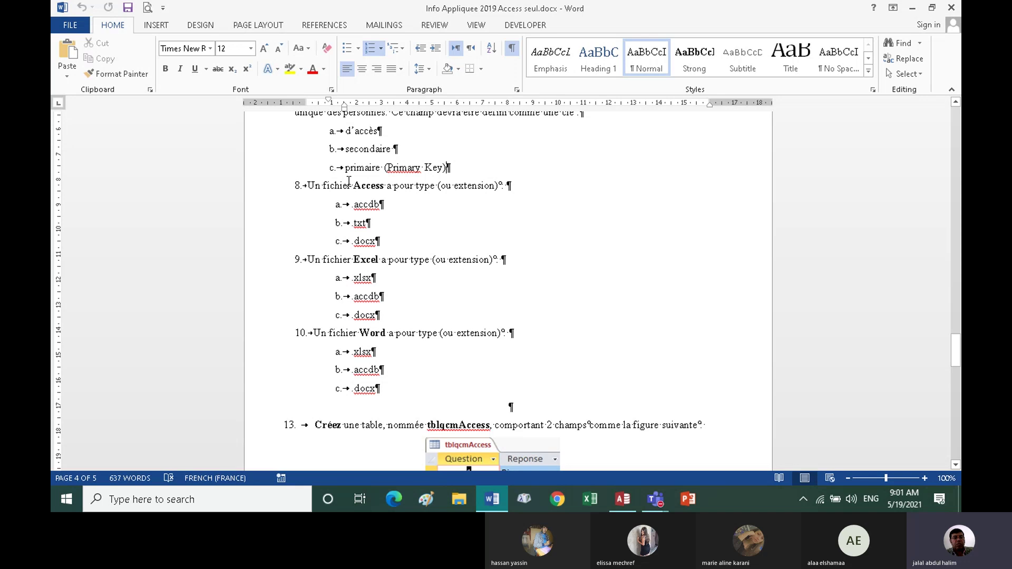
Read question 13's specification of the tblqcmAccess table, its Question and Reponse fields, and question 14 in the document.
click(374, 205)
click(955, 463)
click(955, 463)
click(955, 463)
scroll(955, 463, down, 3)
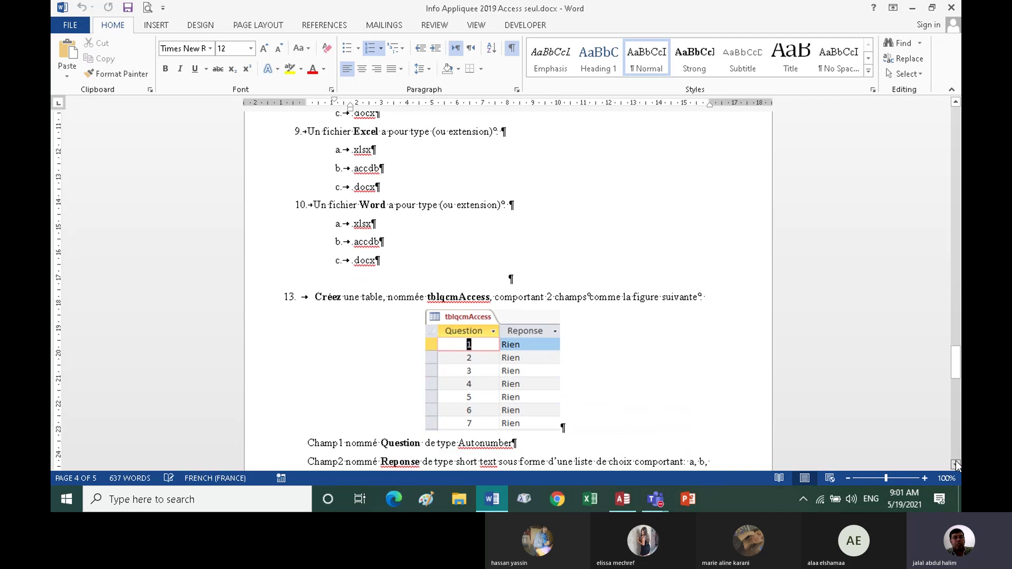
click(955, 462)
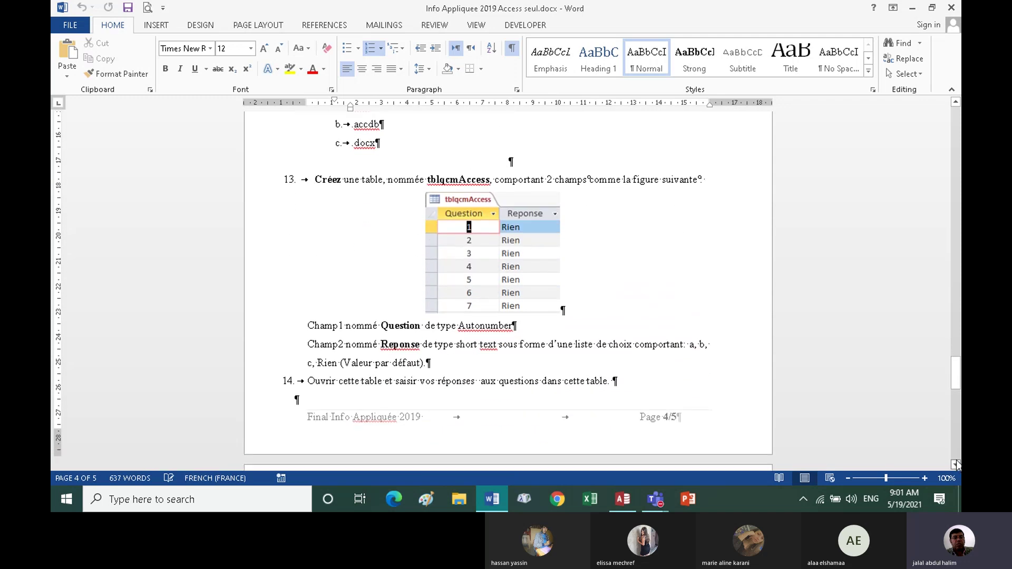
click(955, 463)
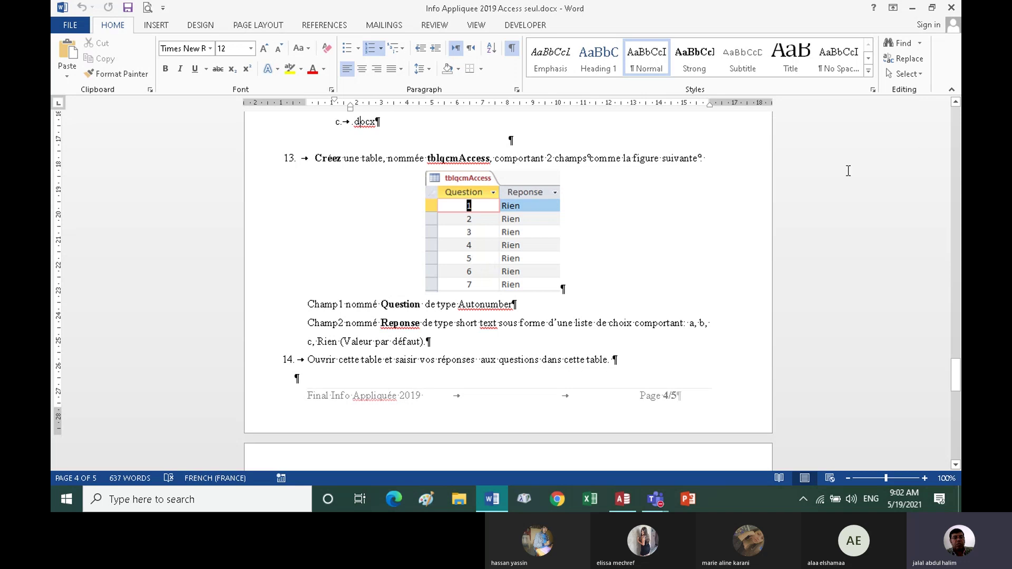
Look back over multiple-choice questions 1 to 10 and return to the table specification in question 13.
click(954, 103)
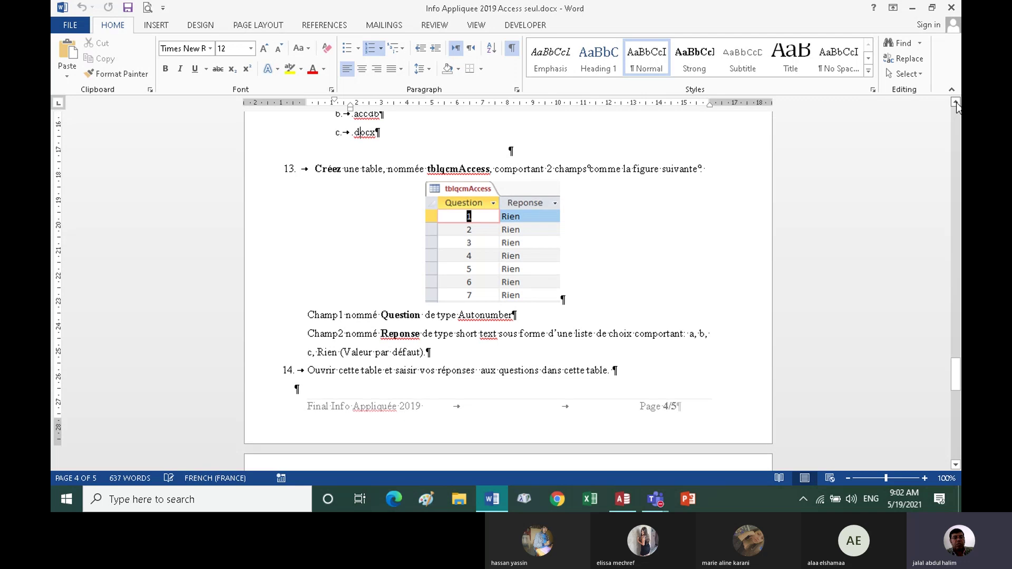
drag(955, 103, 955, 104)
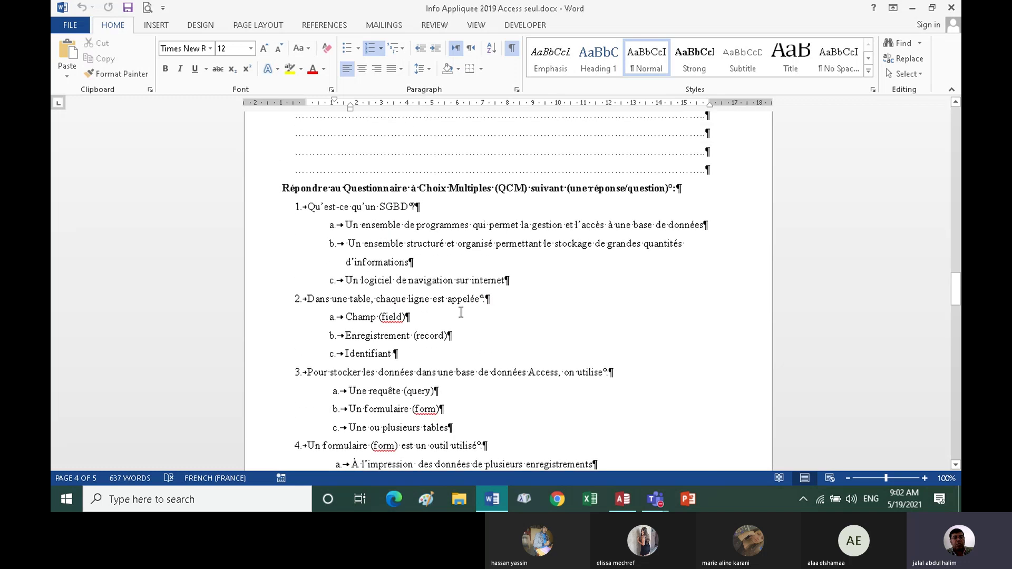
scroll(464, 311, down, 6)
scroll(469, 306, down, 6)
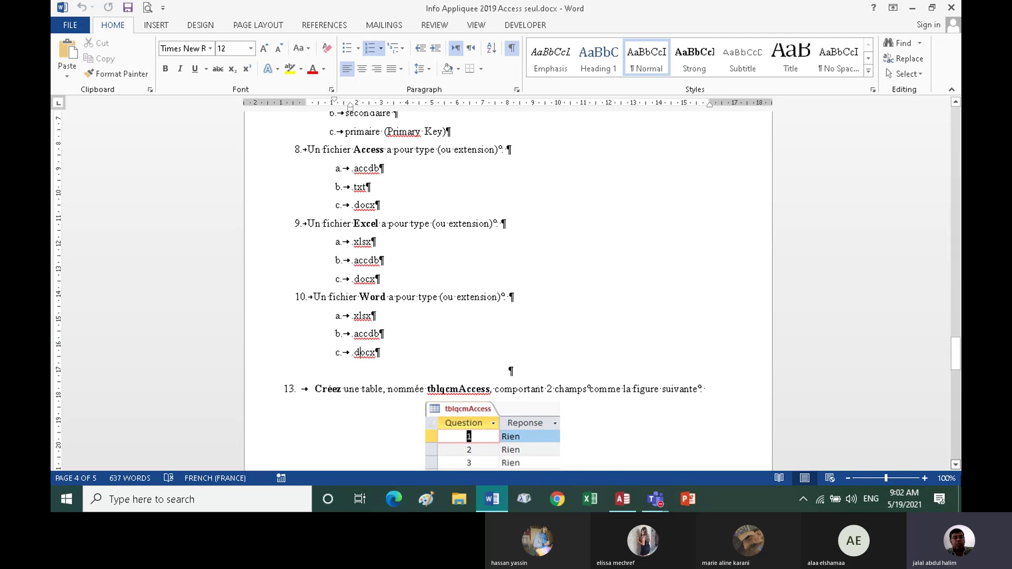
click(956, 466)
click(956, 466)
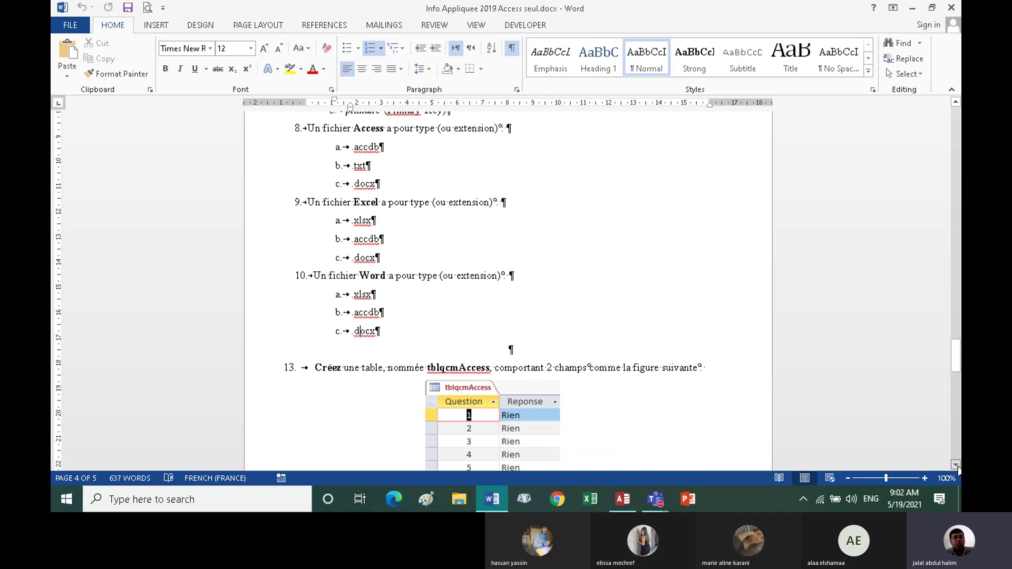
scroll(956, 466, down, 5)
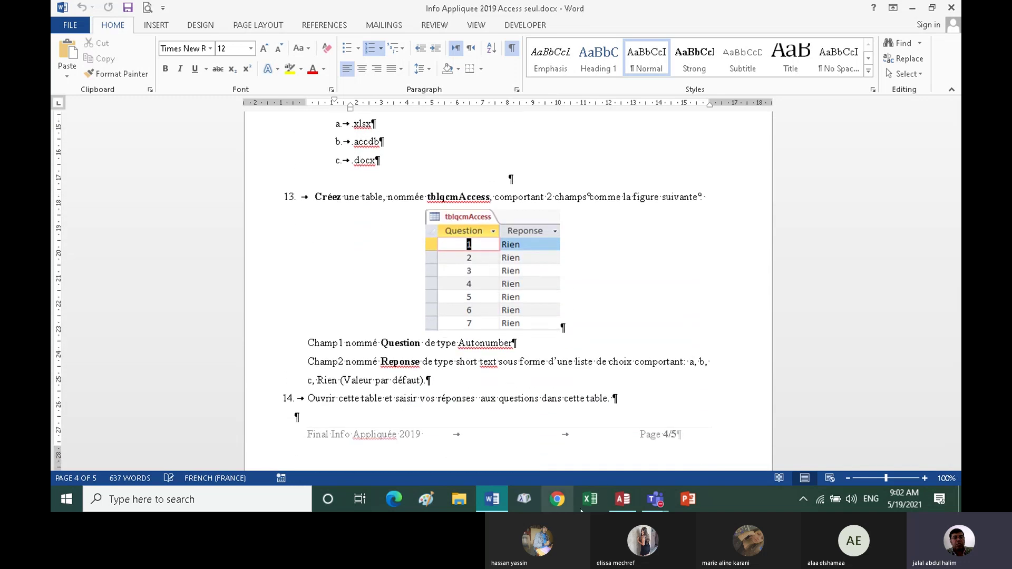
Copy the table name tblqcmAccess from the text of question 13.
mouse_move(626, 500)
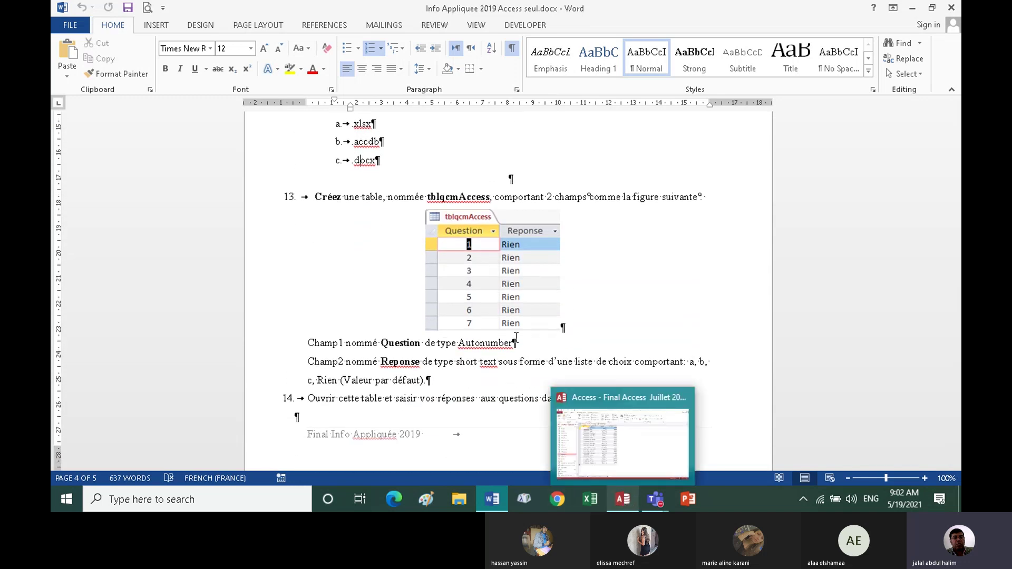
double_click(448, 198)
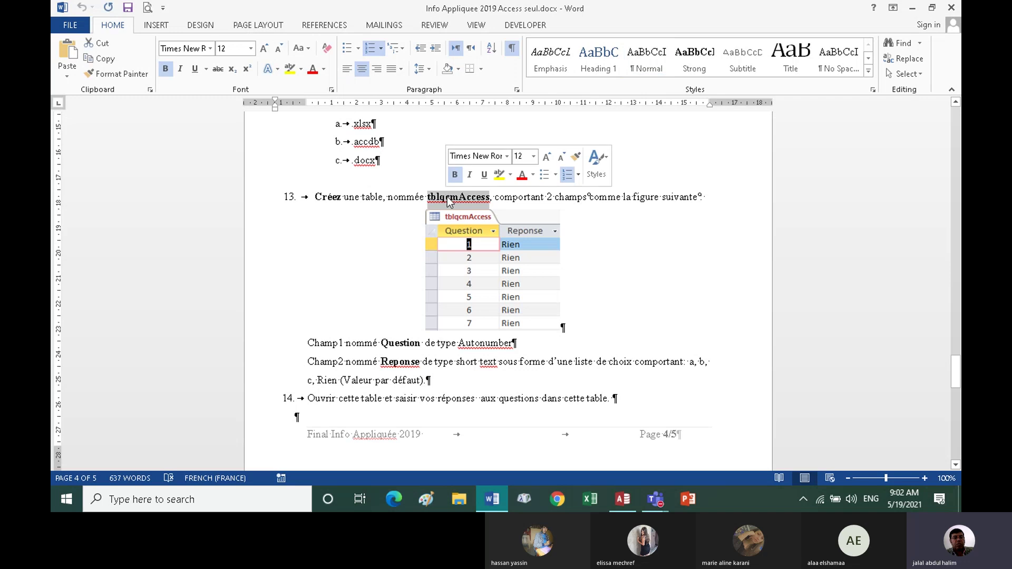
click(106, 59)
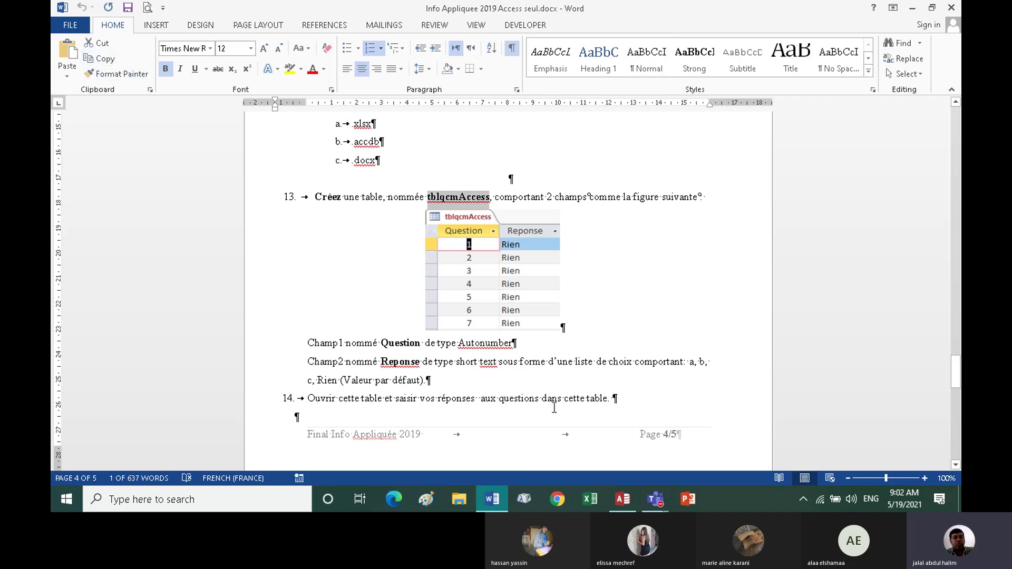
Switch to the Access database and close all open queries.
click(622, 499)
right_click(367, 110)
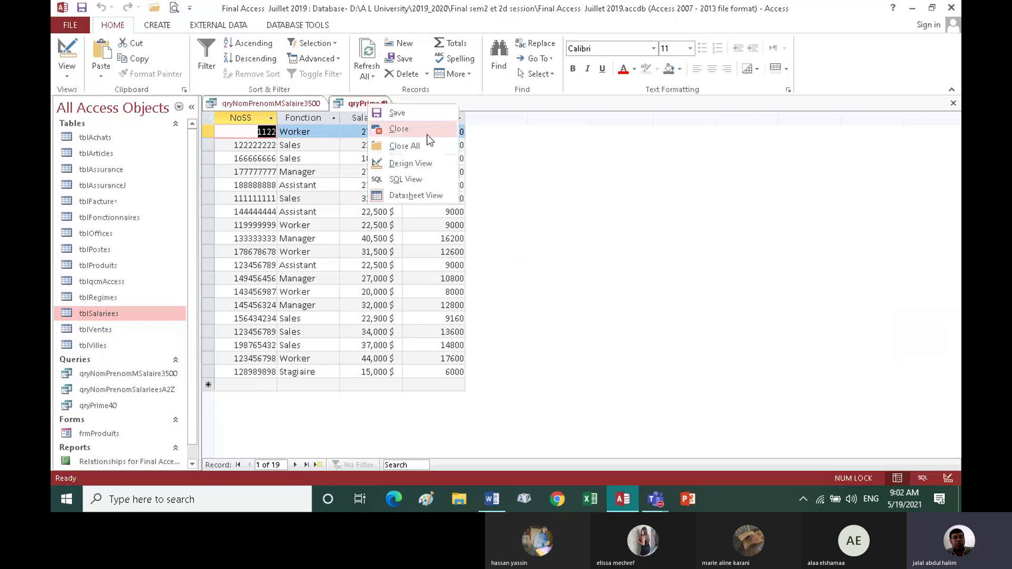
click(403, 144)
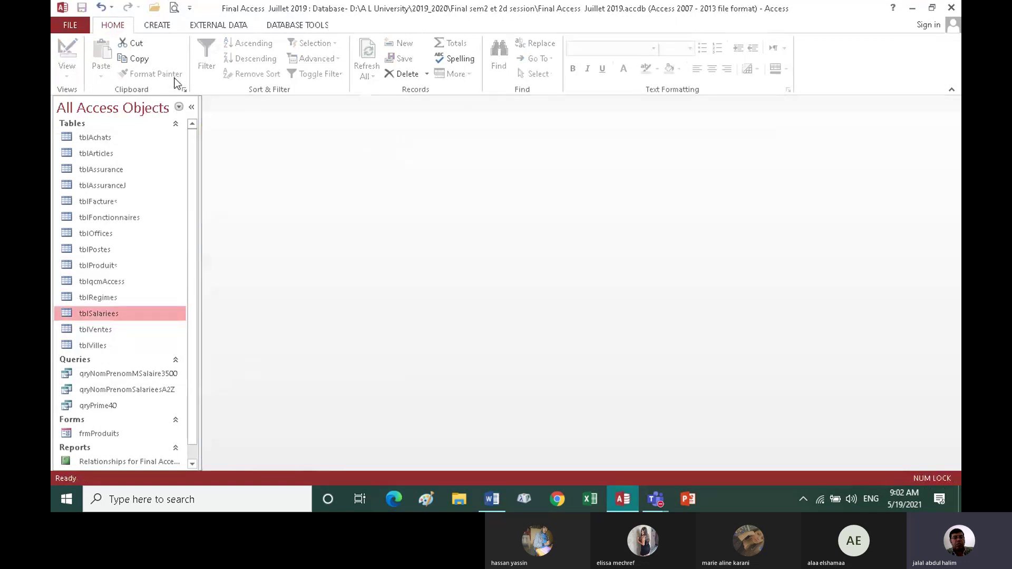
Create a new table in Design view with an AutoNumber field named Question as its primary key.
click(158, 26)
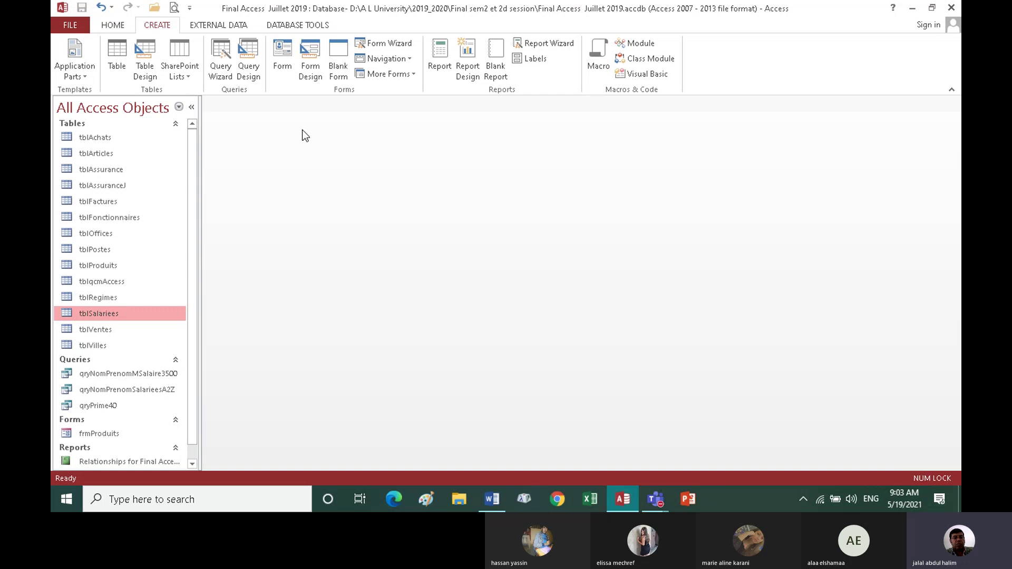
click(146, 67)
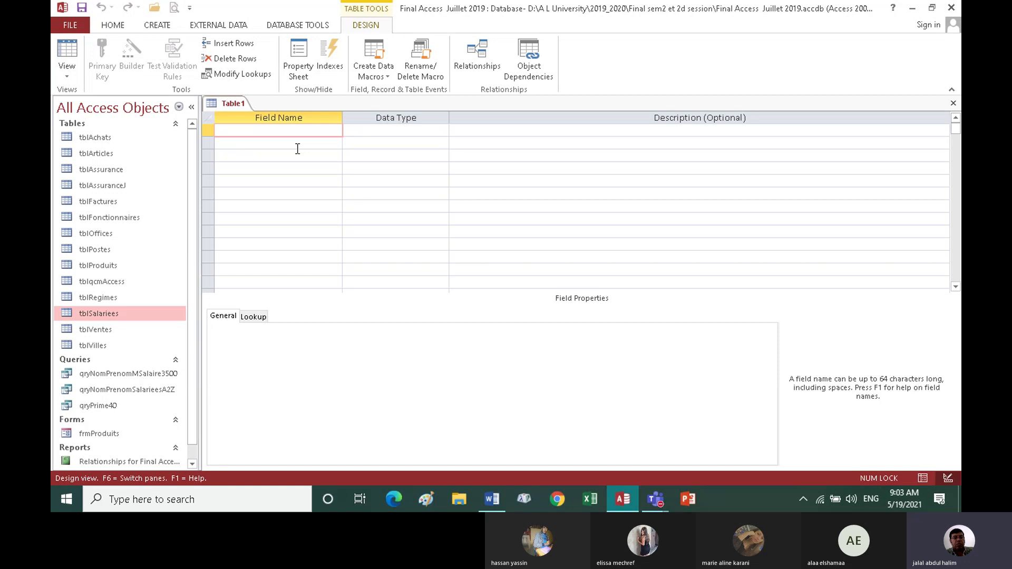
text(Question)
key(Tab)
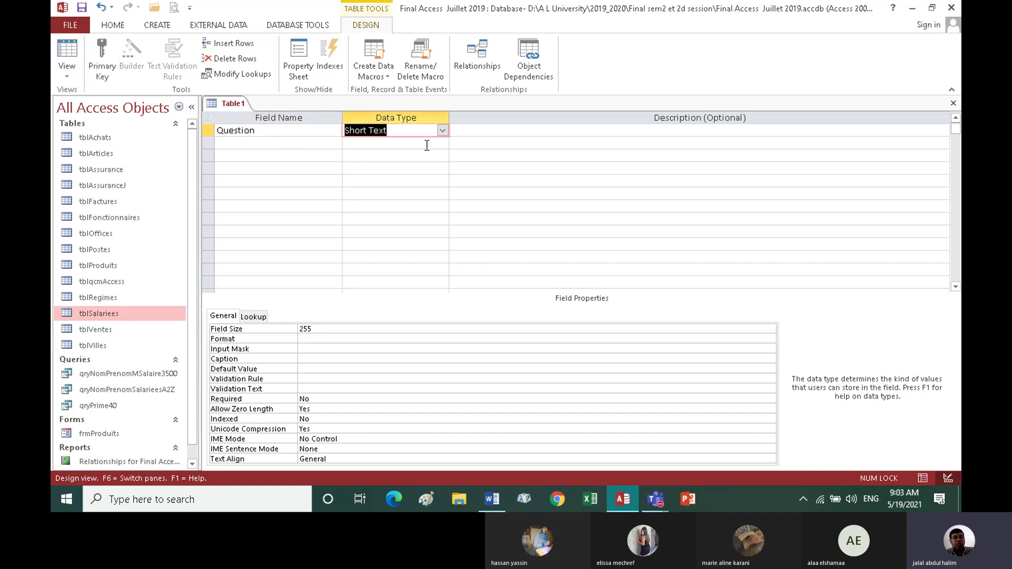
click(443, 131)
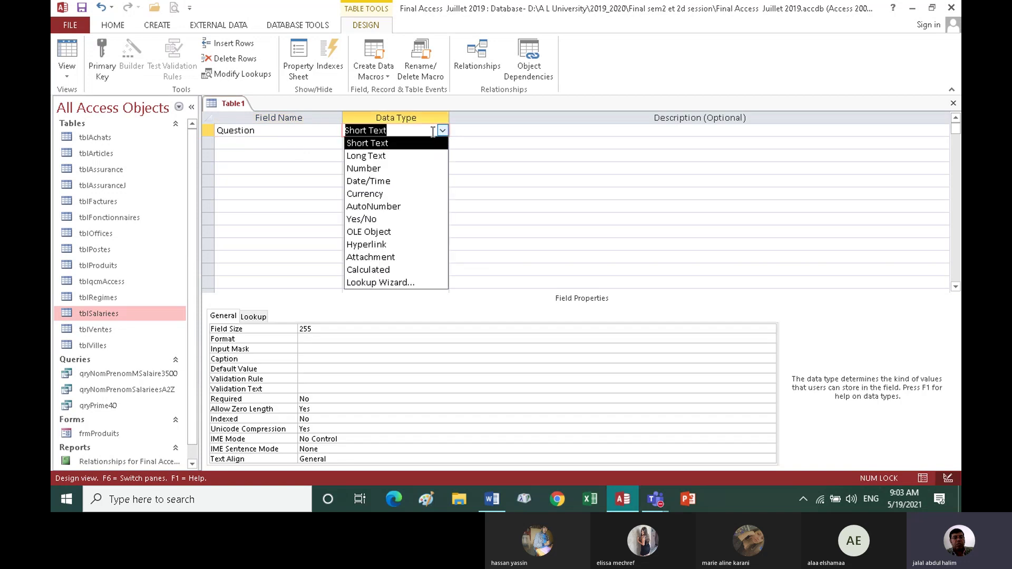
click(403, 208)
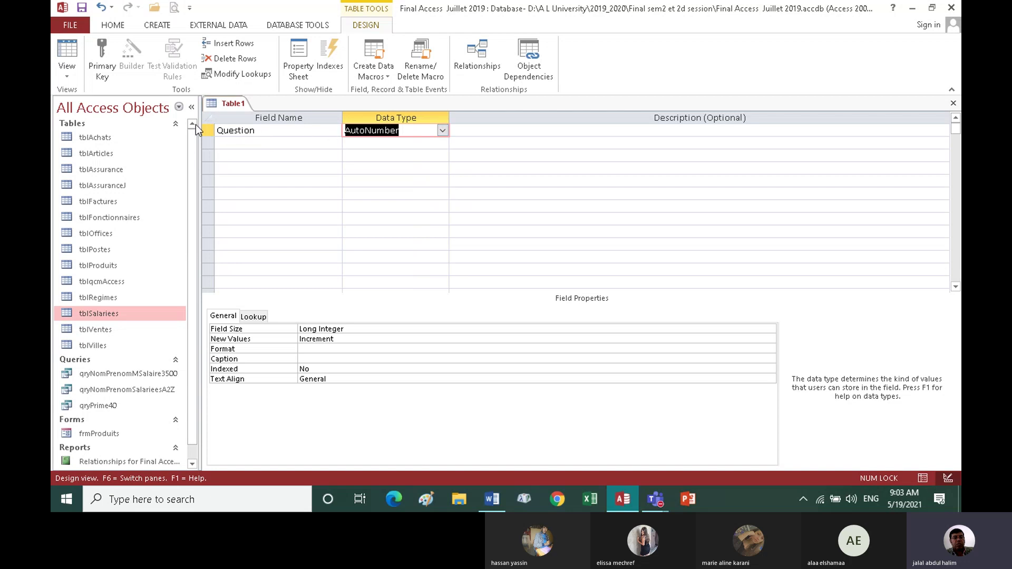
click(102, 57)
Add a second field named Reponse and make it a Lookup Wizard field that uses typed-in values.
click(240, 141)
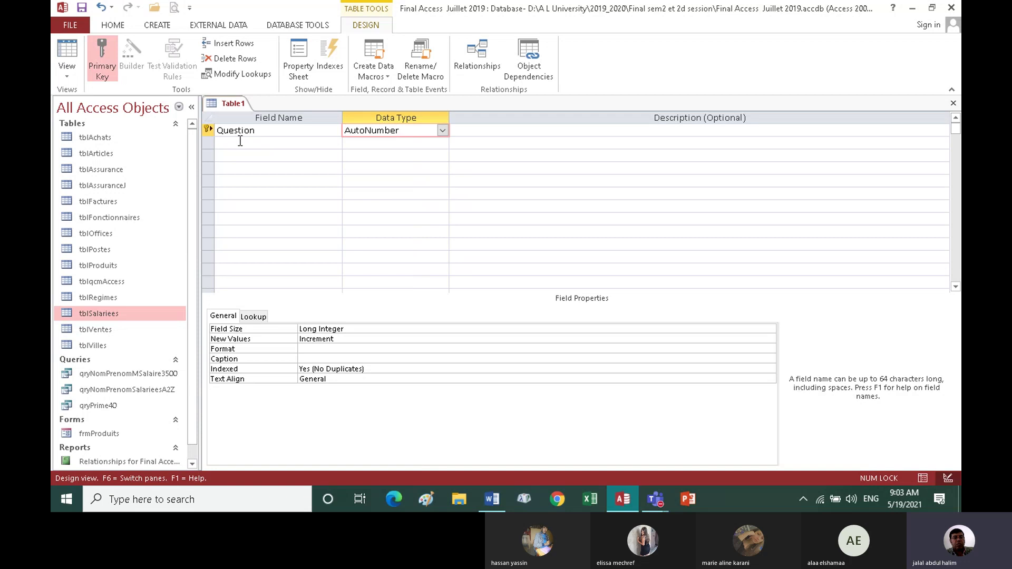
click(240, 141)
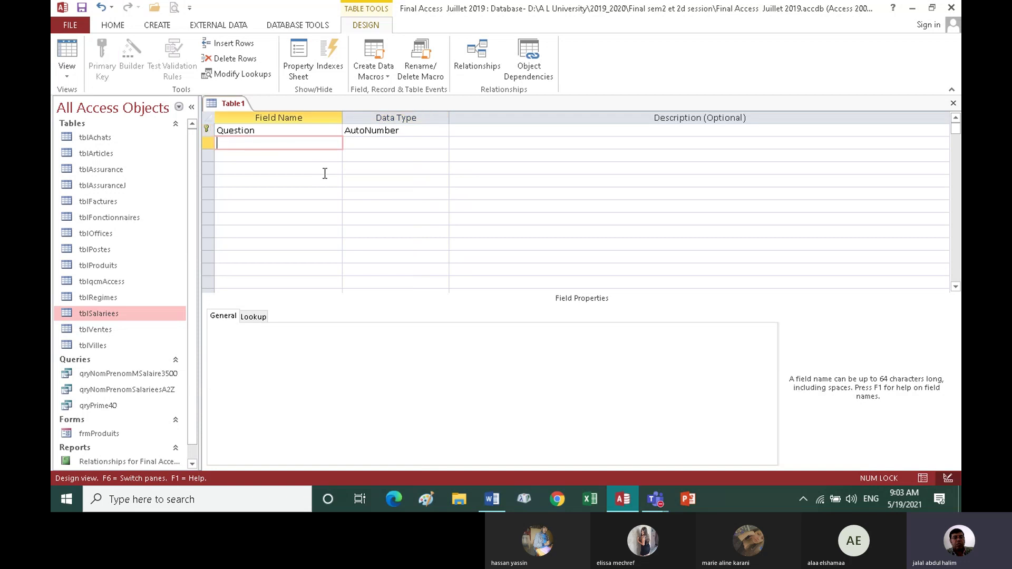
text(Reponse)
key(Tab)
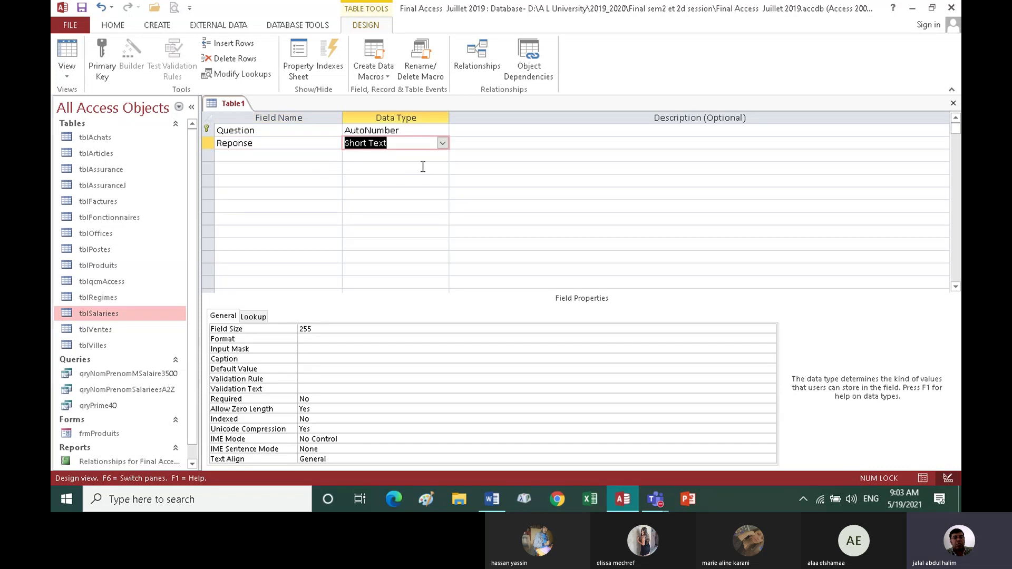
click(442, 144)
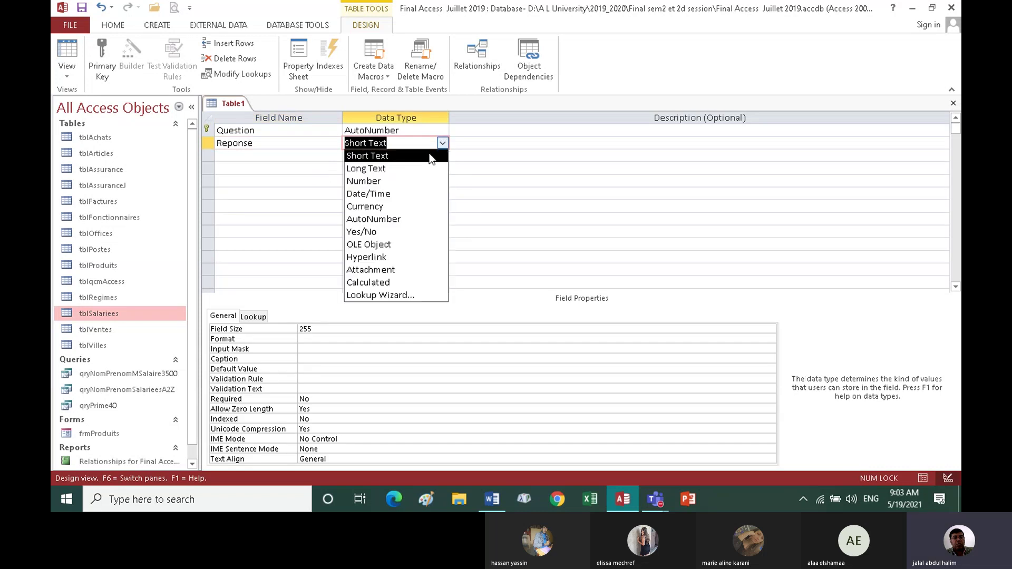
click(406, 296)
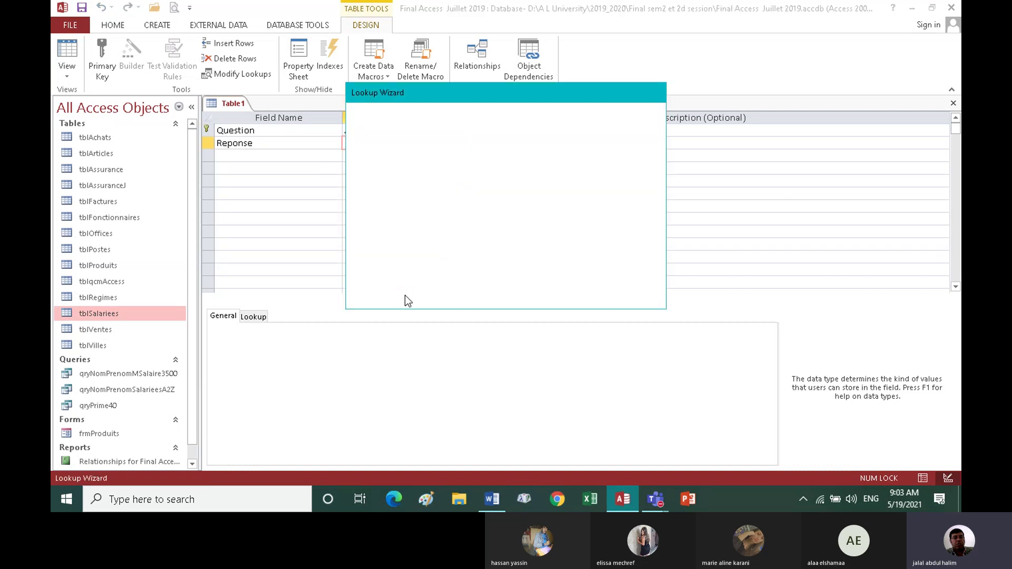
click(443, 181)
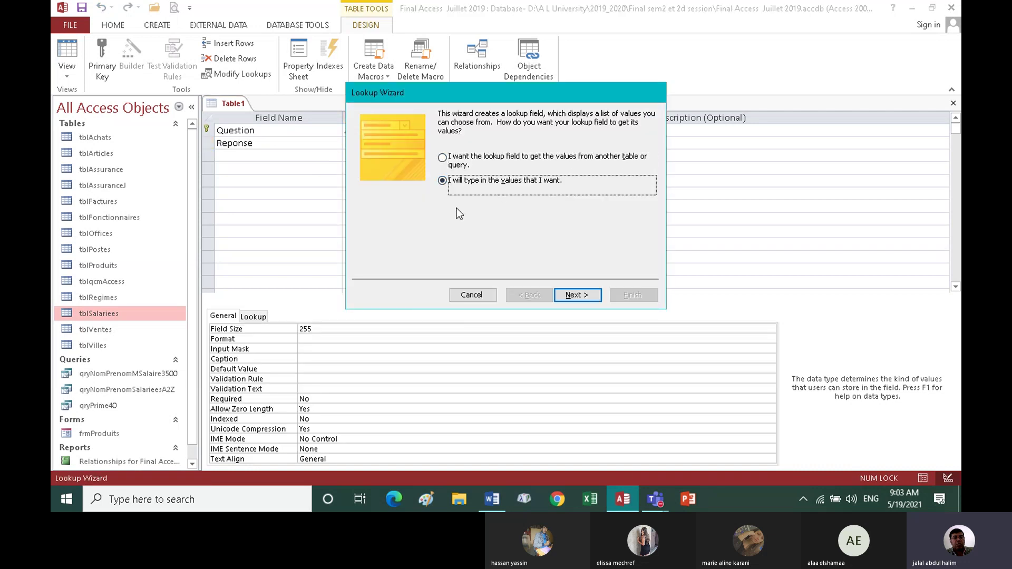
click(577, 294)
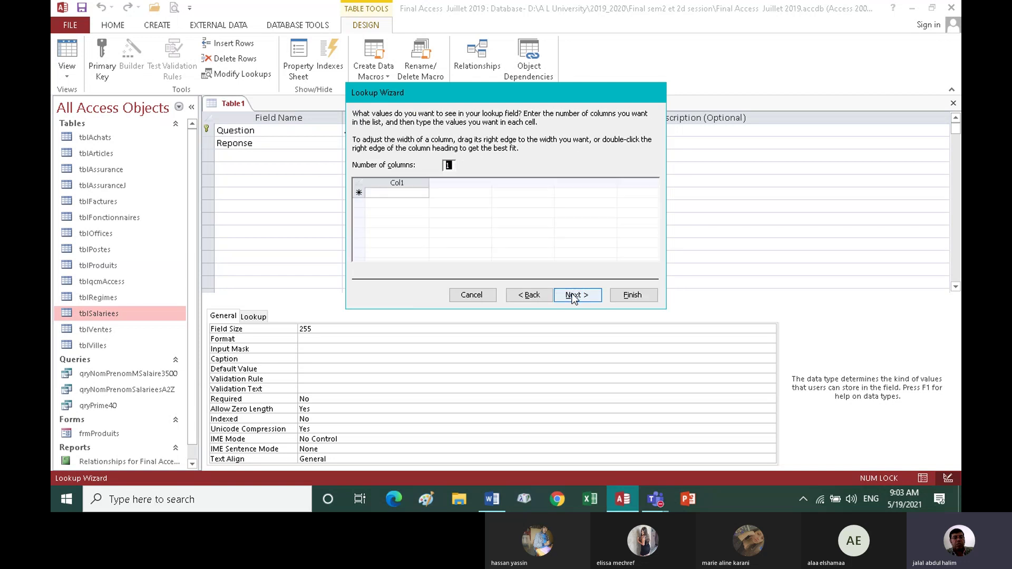
Enter a, b, c and Rien as the Reponse lookup values in a single column.
click(384, 192)
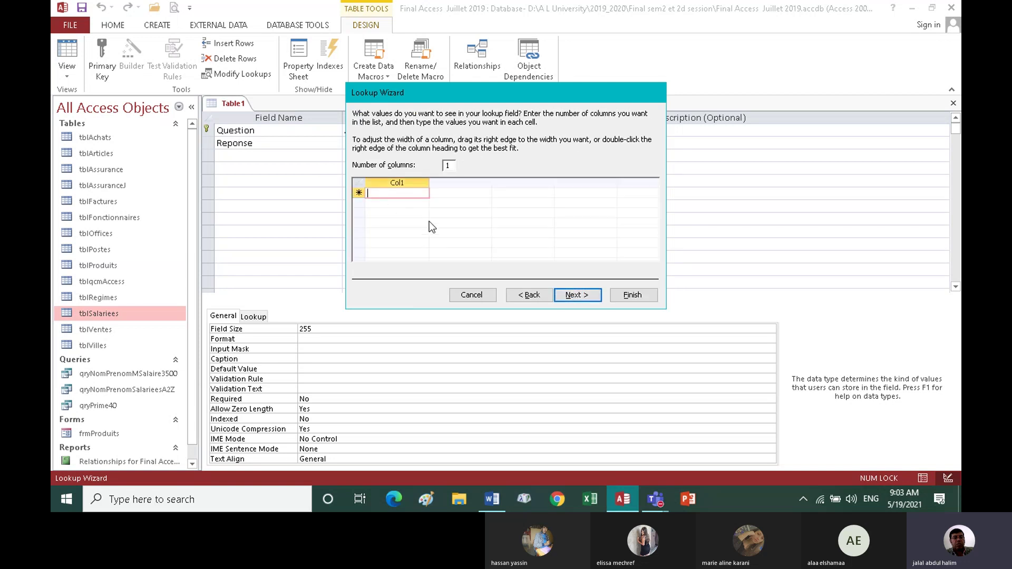
text(a)
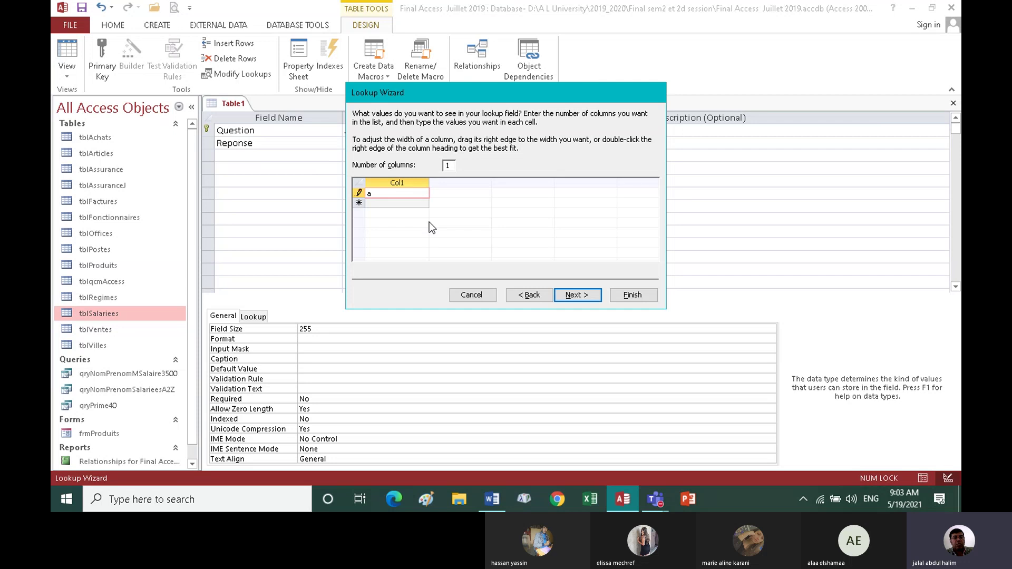
key(Return)
text(b)
key(Return)
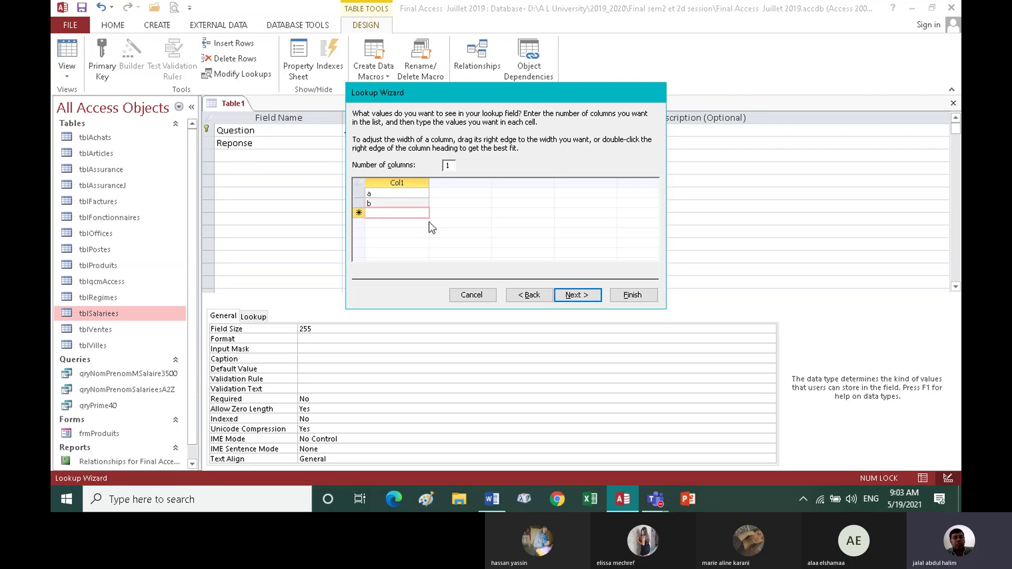
text(c)
key(Return)
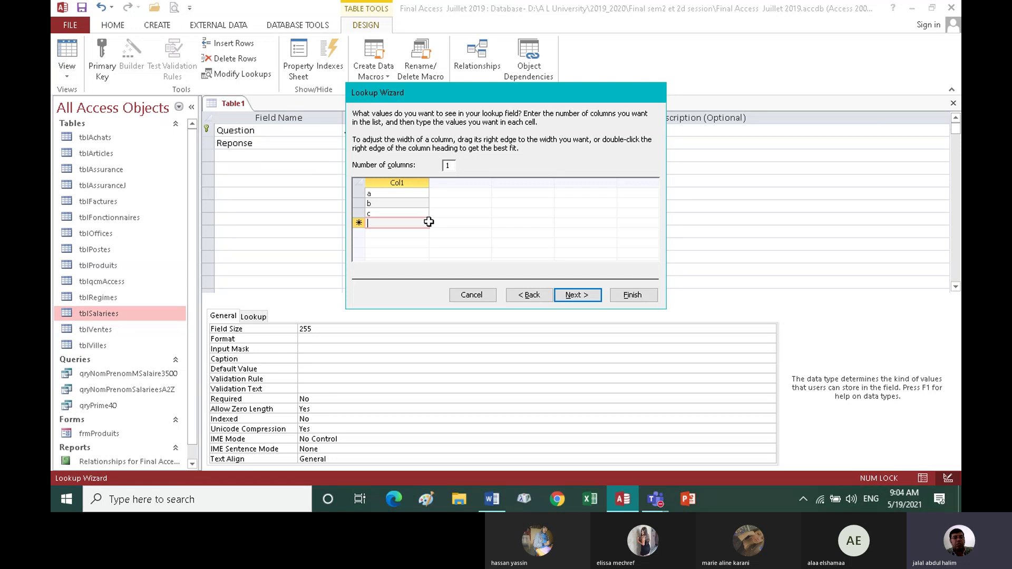
text(Rien)
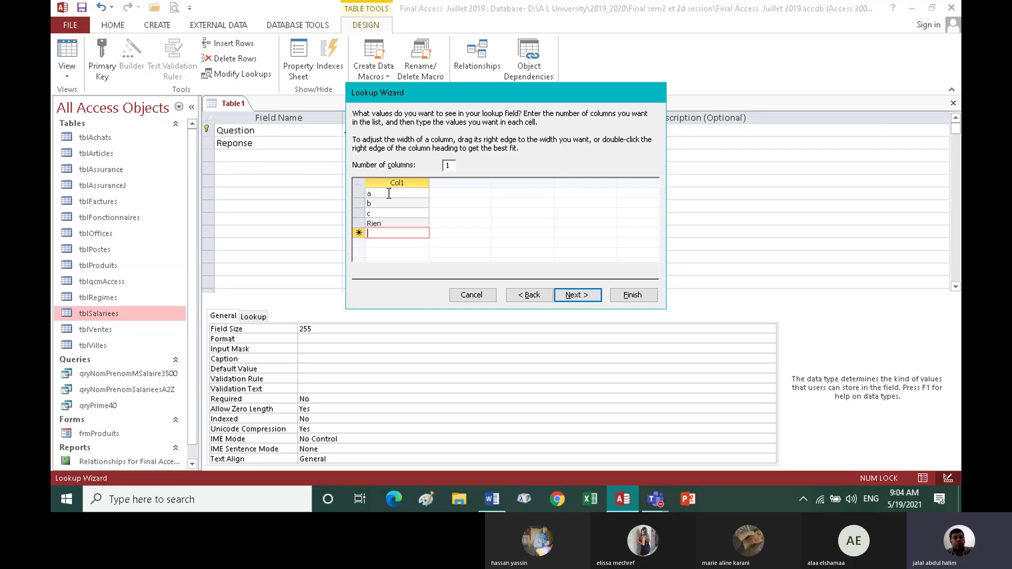
Limit the Reponse field's entries to the list and finish the lookup setup.
click(579, 295)
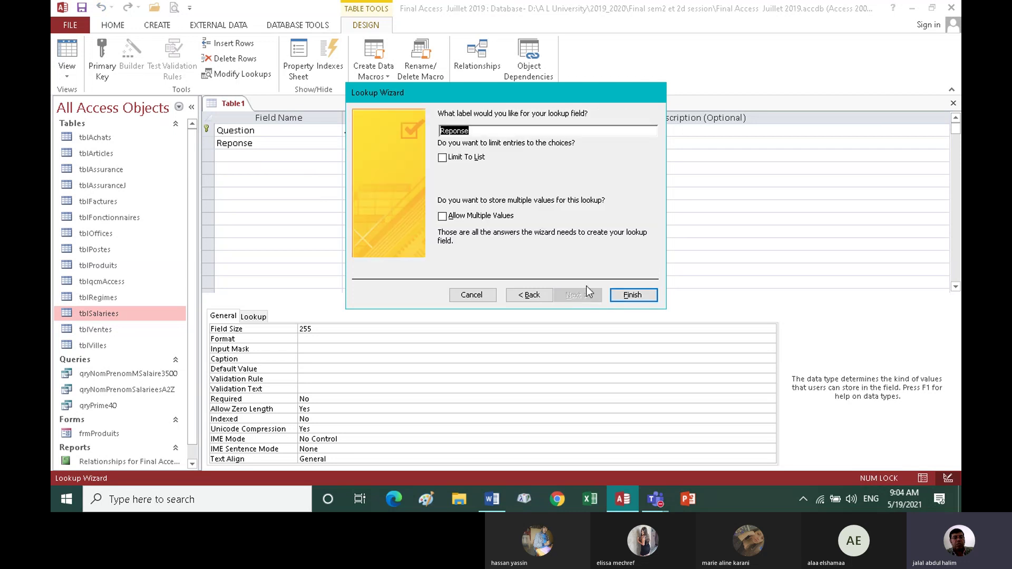
click(443, 159)
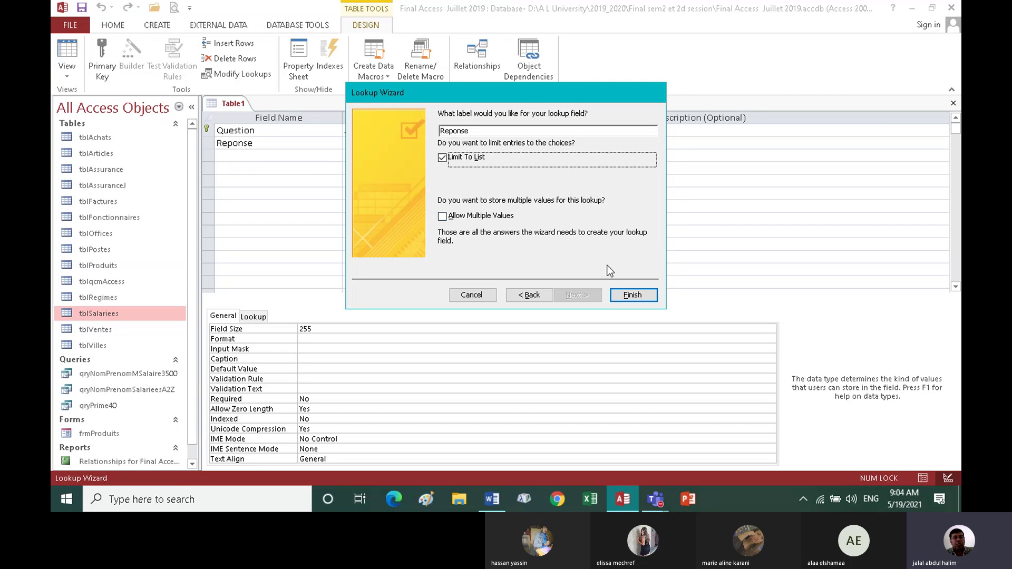
click(632, 295)
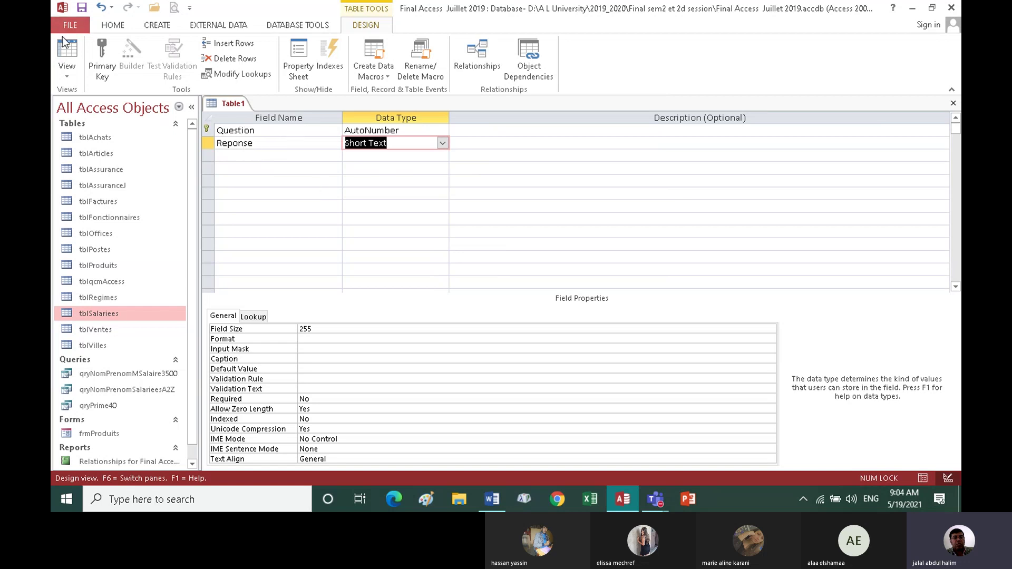
Save the new table as tblqcmAccess, replacing the existing table of that name, and open it in Datasheet view.
click(72, 50)
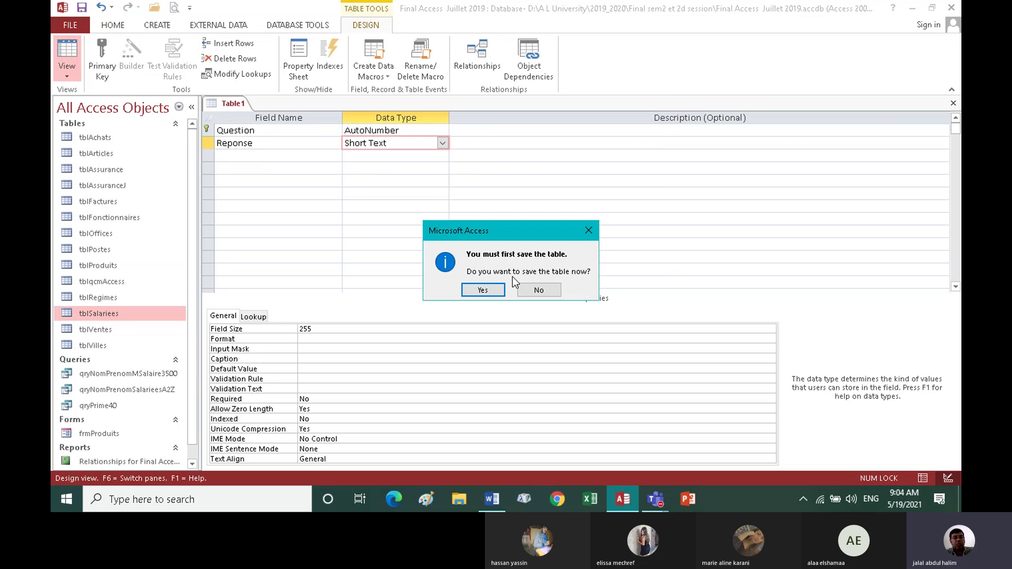
click(490, 289)
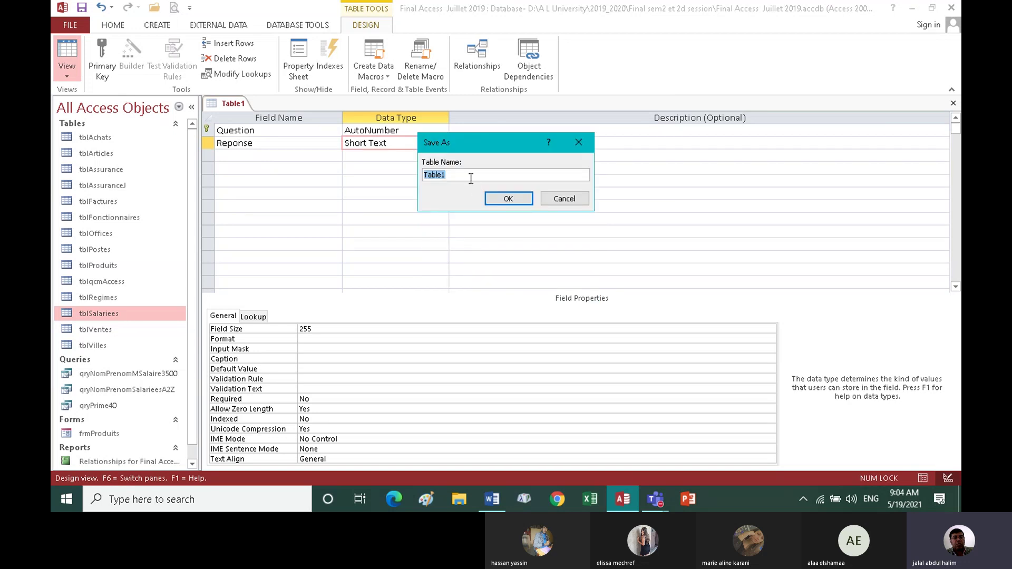
text(tblqcmAccess)
click(507, 200)
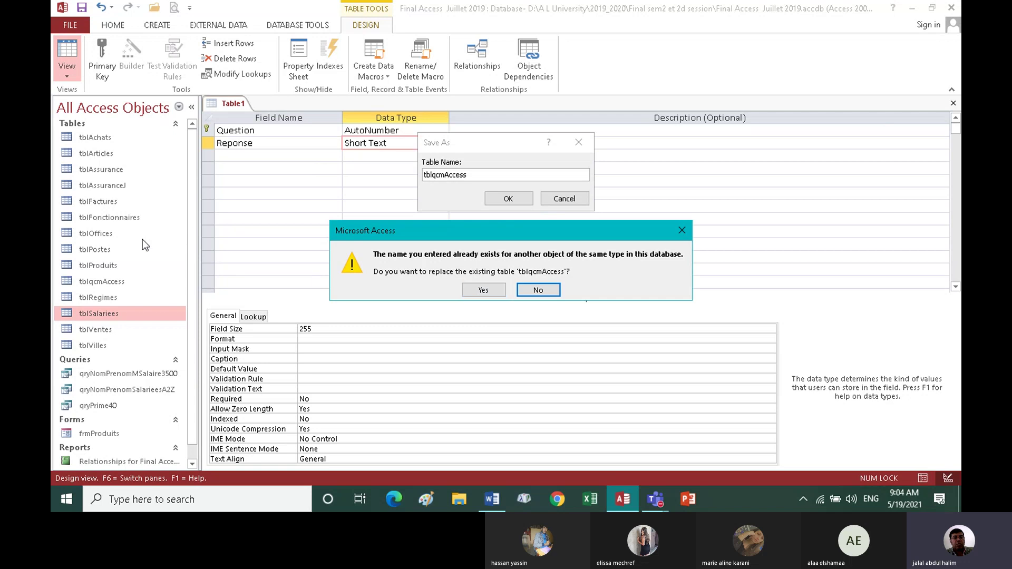
click(484, 291)
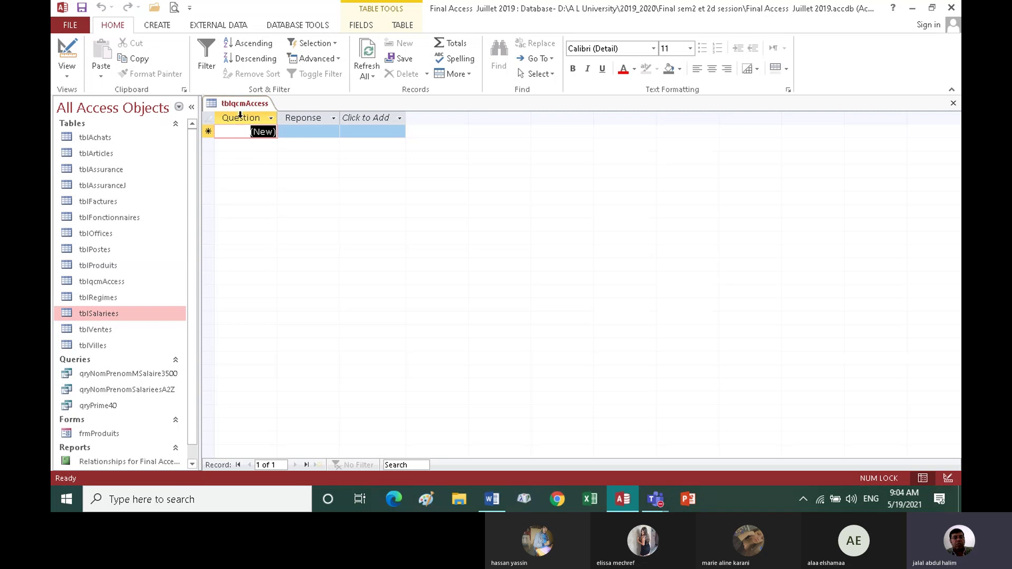
Choose a, b and c as the Reponse values for questions 1, 2 and 3 in tblqcmAccess.
click(293, 134)
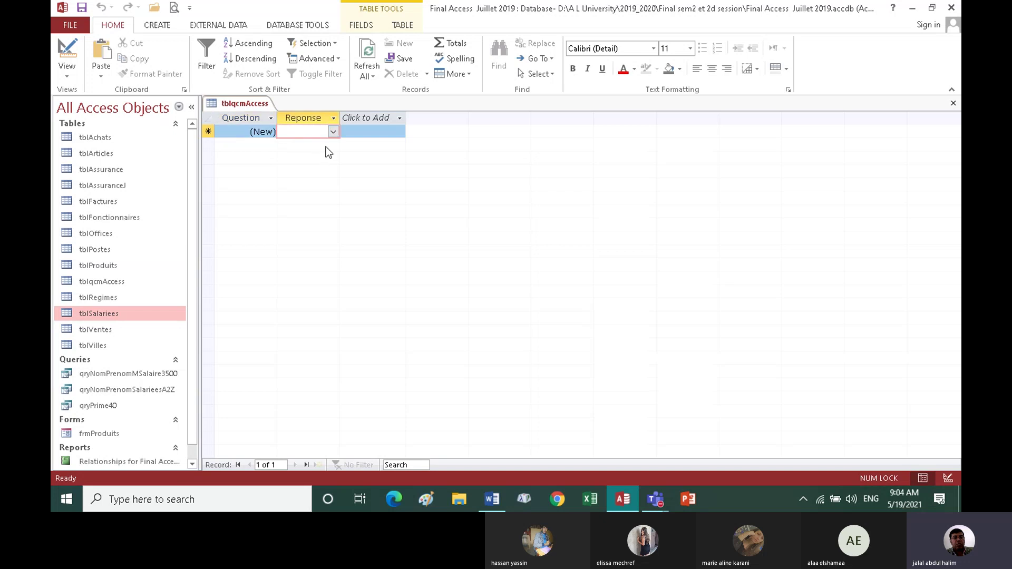
click(333, 131)
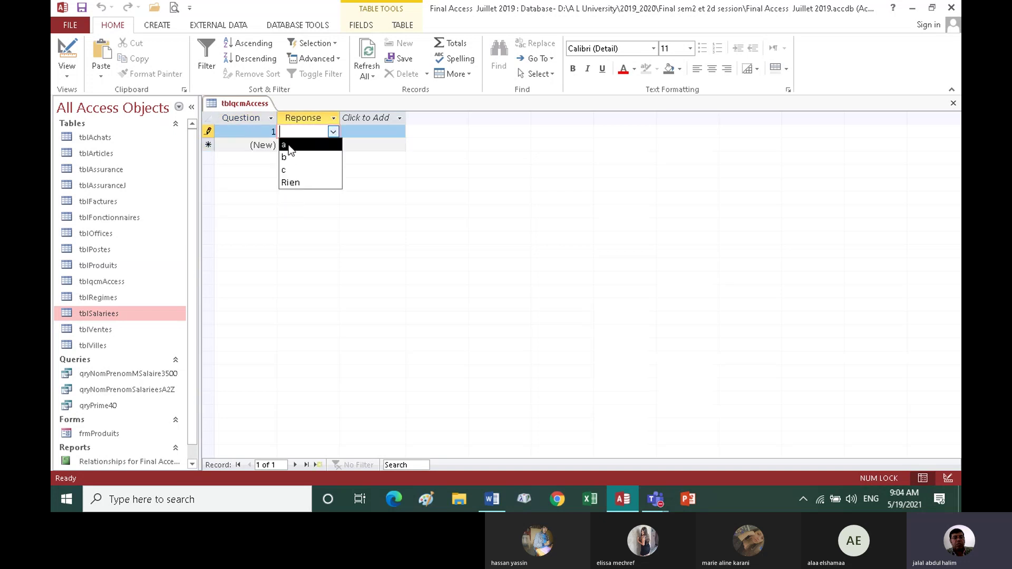
click(288, 147)
click(302, 145)
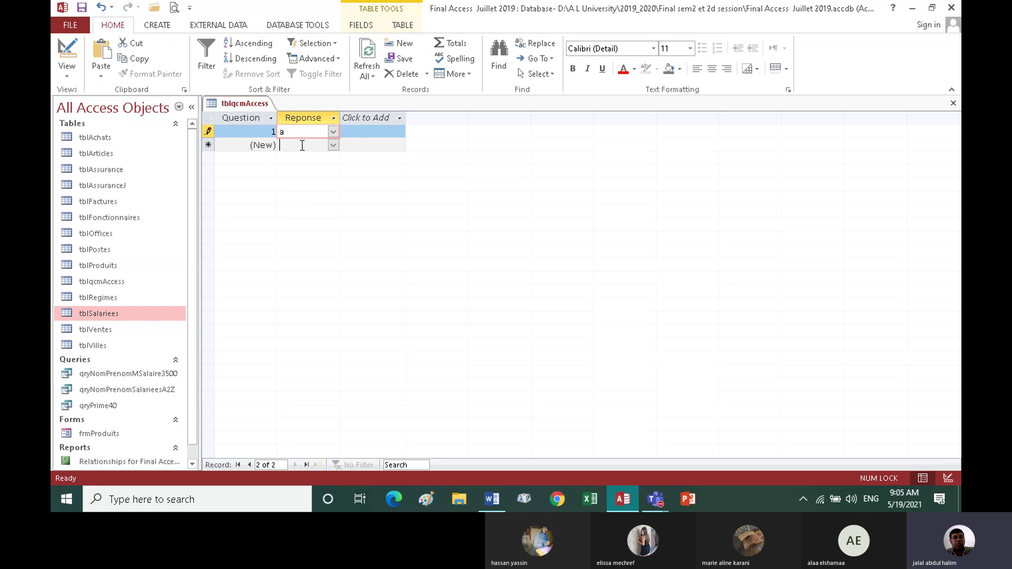
click(333, 145)
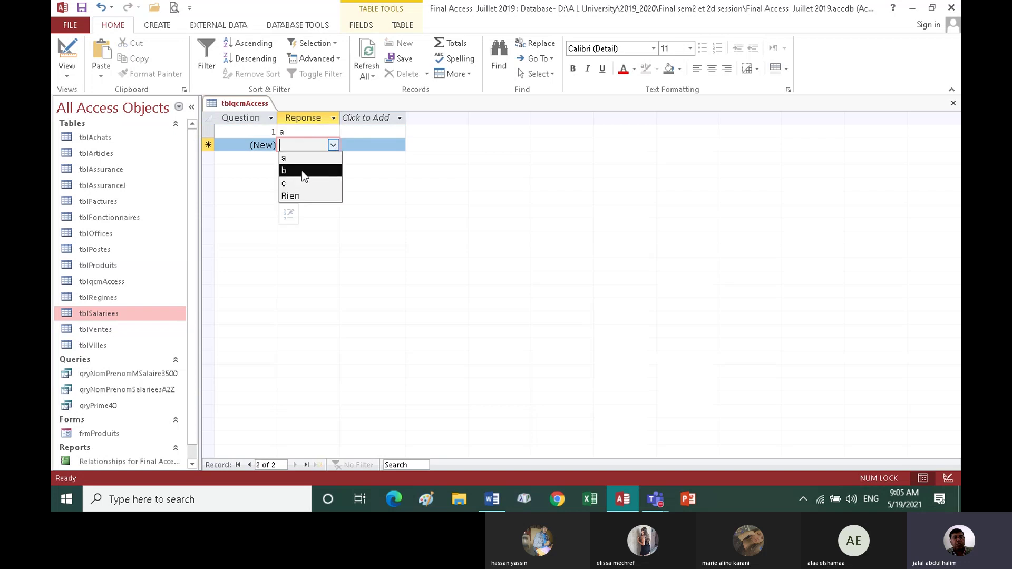
click(302, 170)
click(330, 158)
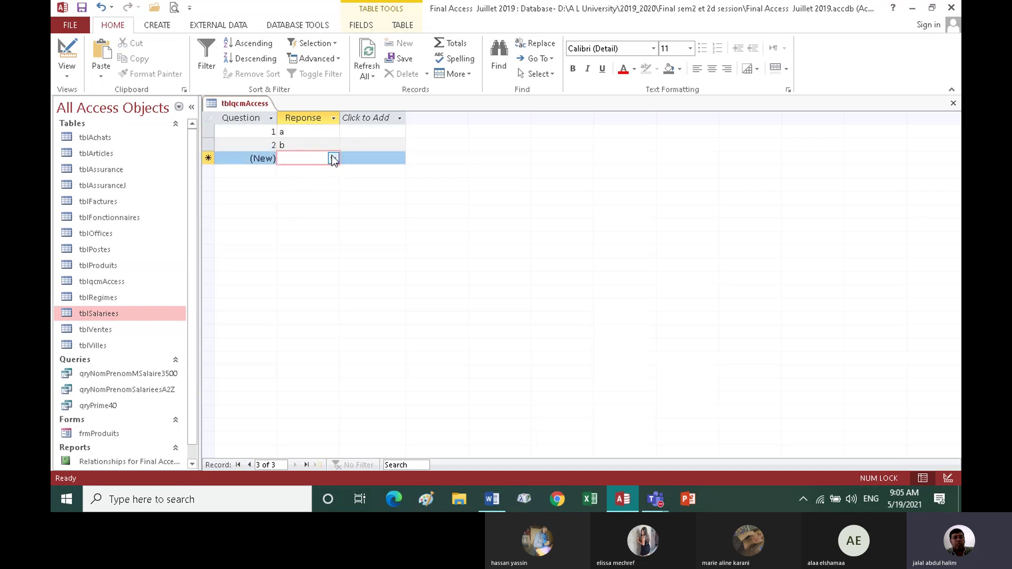
click(333, 159)
click(289, 199)
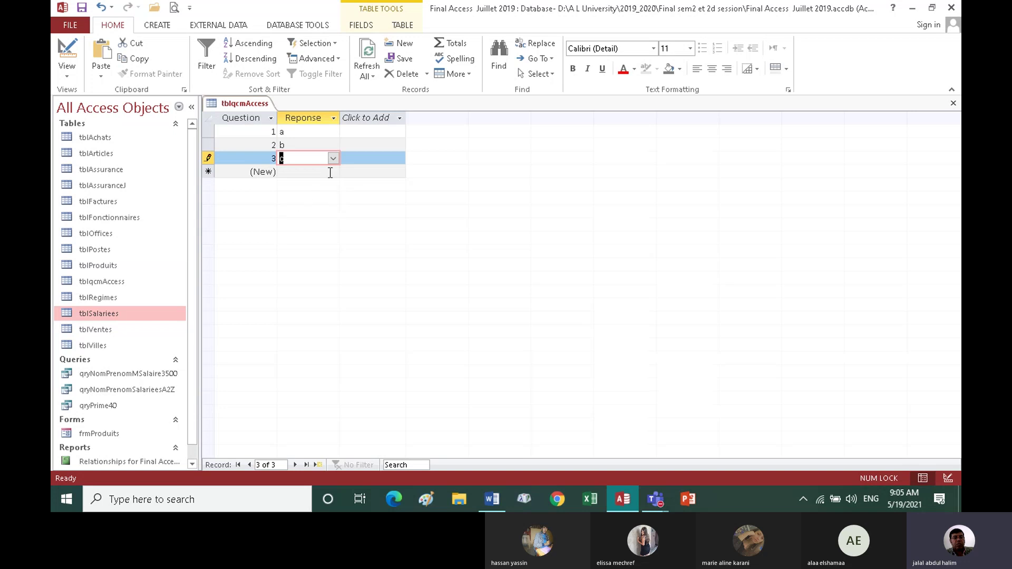
click(314, 171)
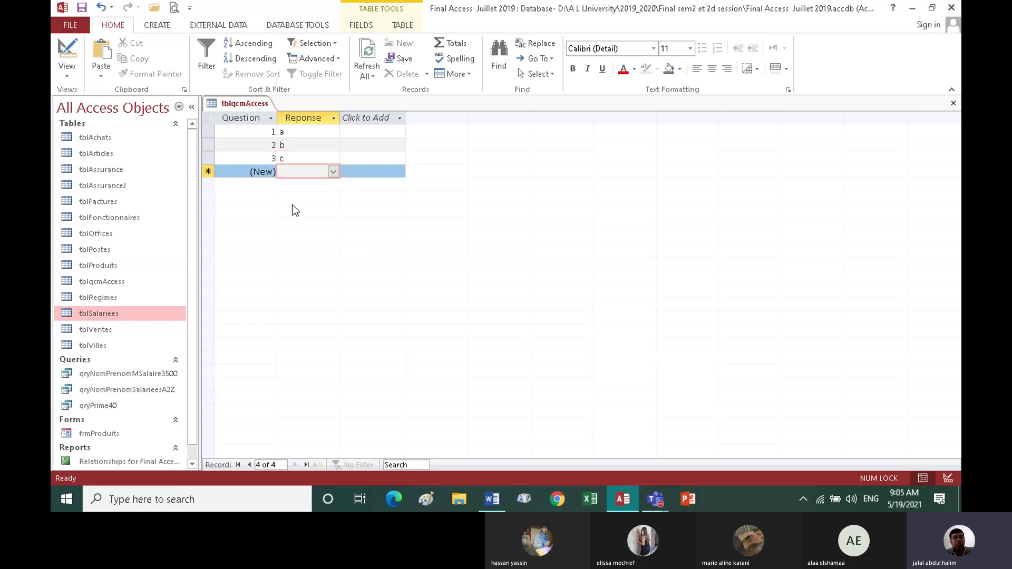
Consult multiple-choice question 4 in the Word exam document and record b as its Reponse in the Access table.
click(492, 504)
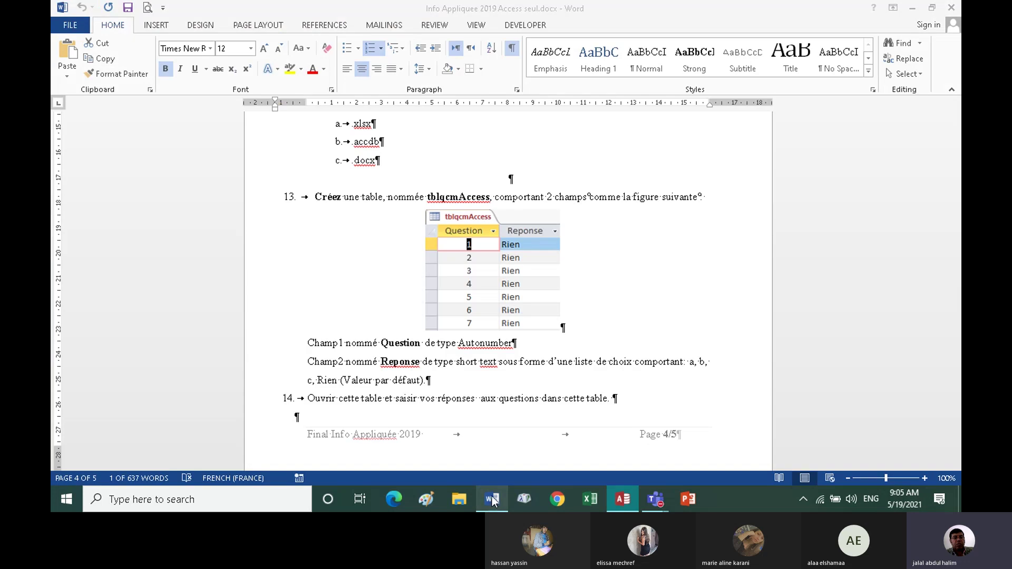
scroll(466, 289, up, 15)
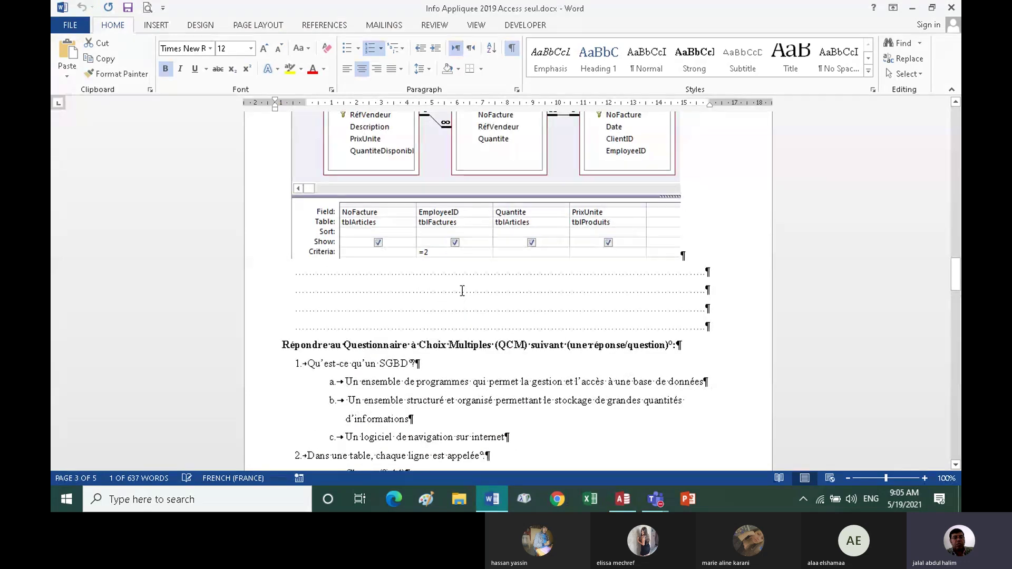
scroll(653, 398, down, 8)
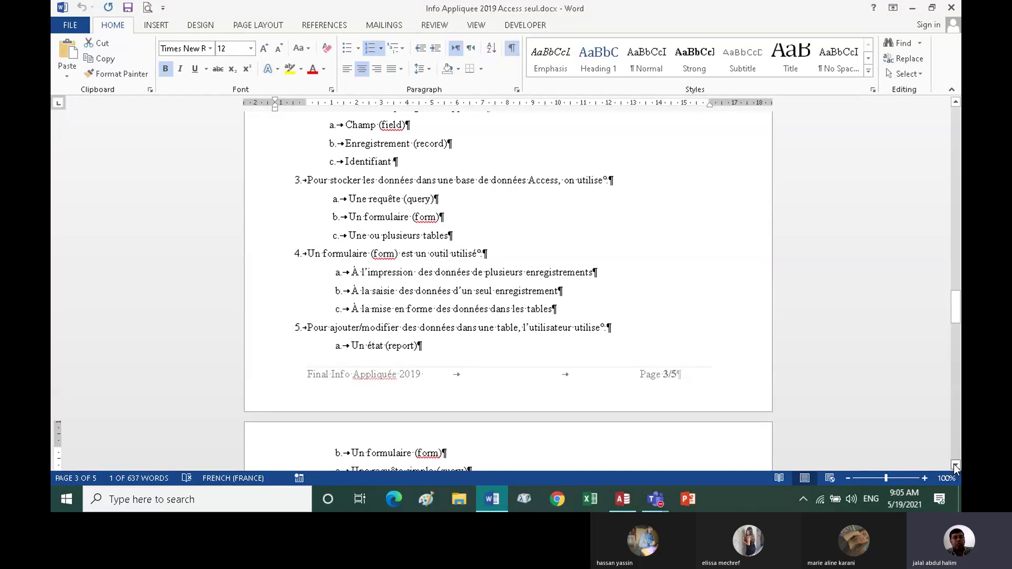
click(622, 499)
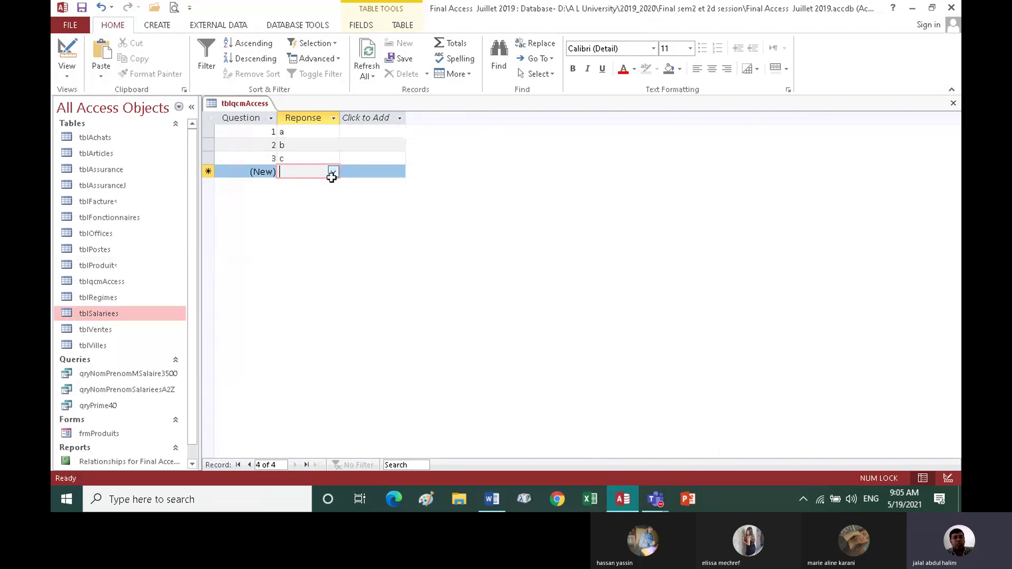
click(332, 172)
click(288, 197)
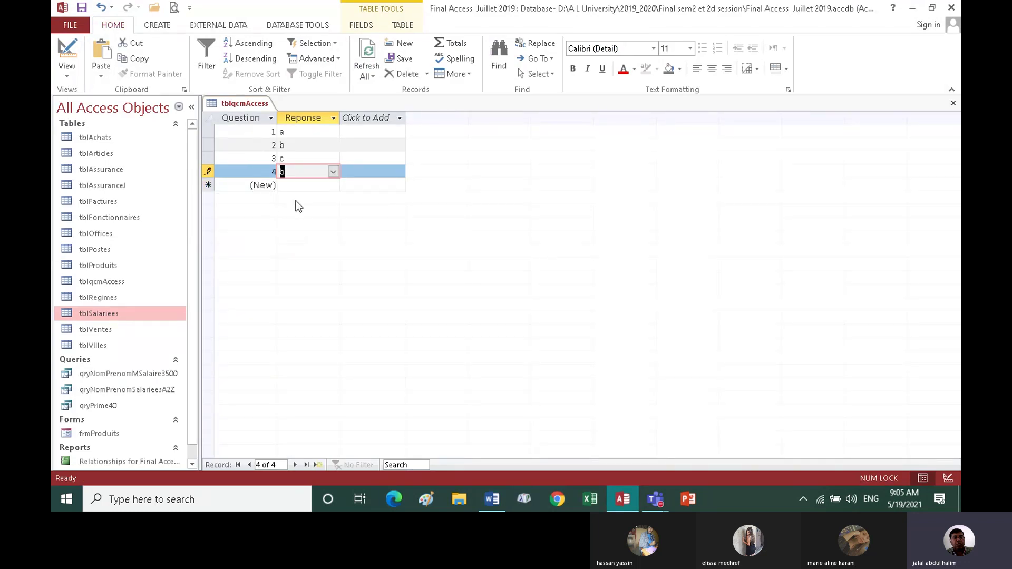
click(293, 185)
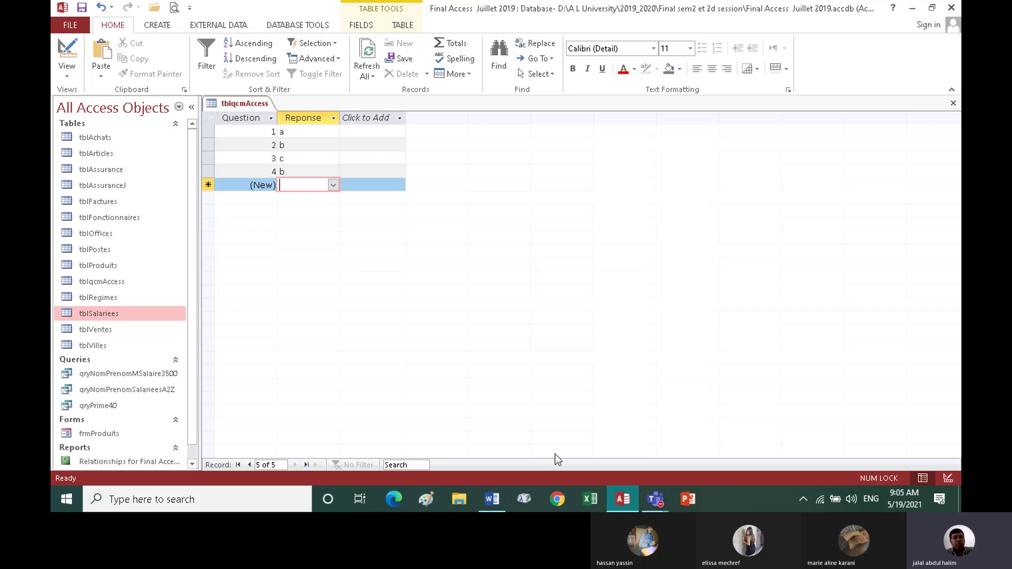
Read question 5 and its choices in the Word document and record b as its Reponse in the Access table.
click(491, 499)
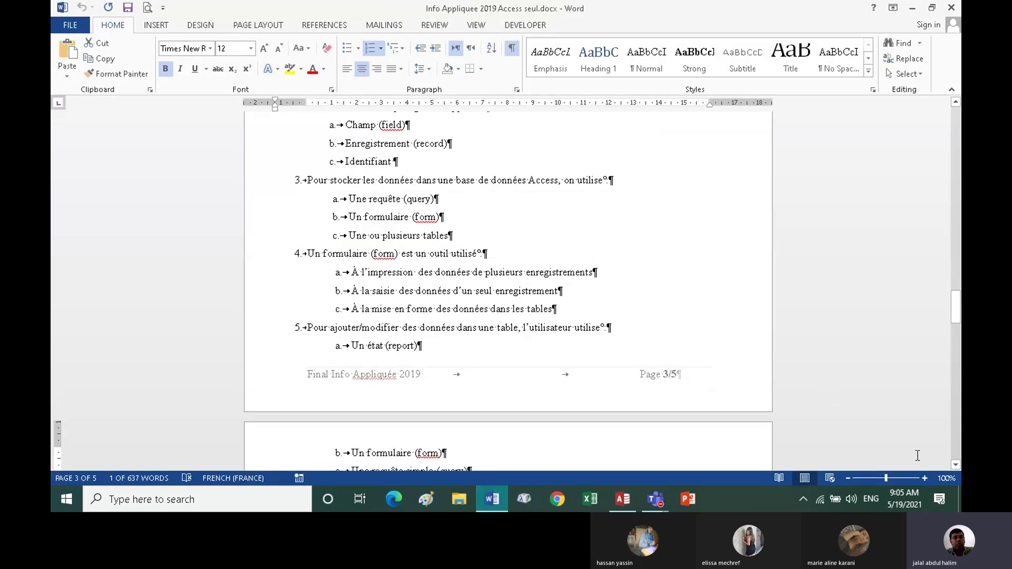
click(954, 465)
click(954, 466)
click(954, 465)
scroll(954, 466, down, 4)
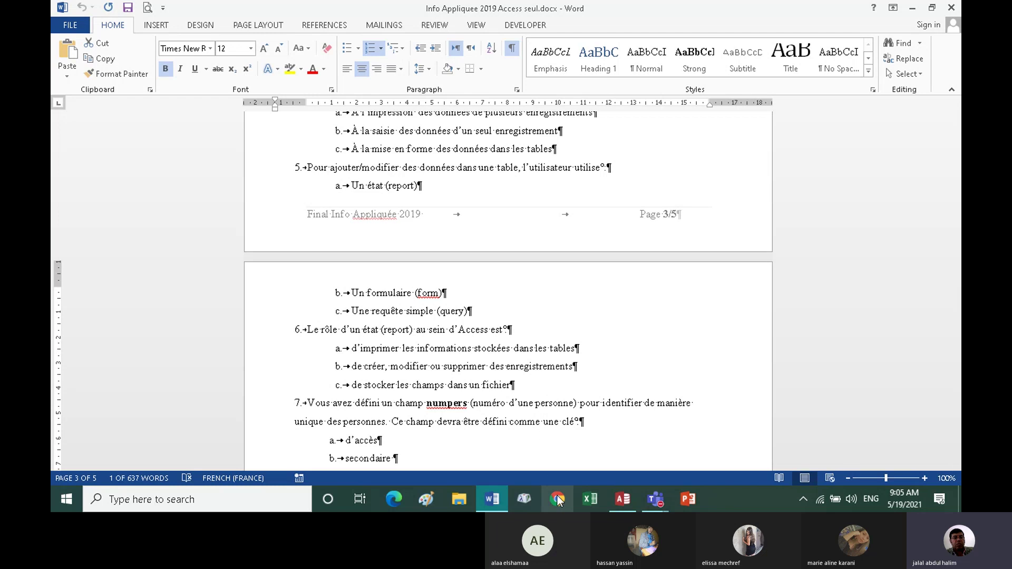
click(622, 504)
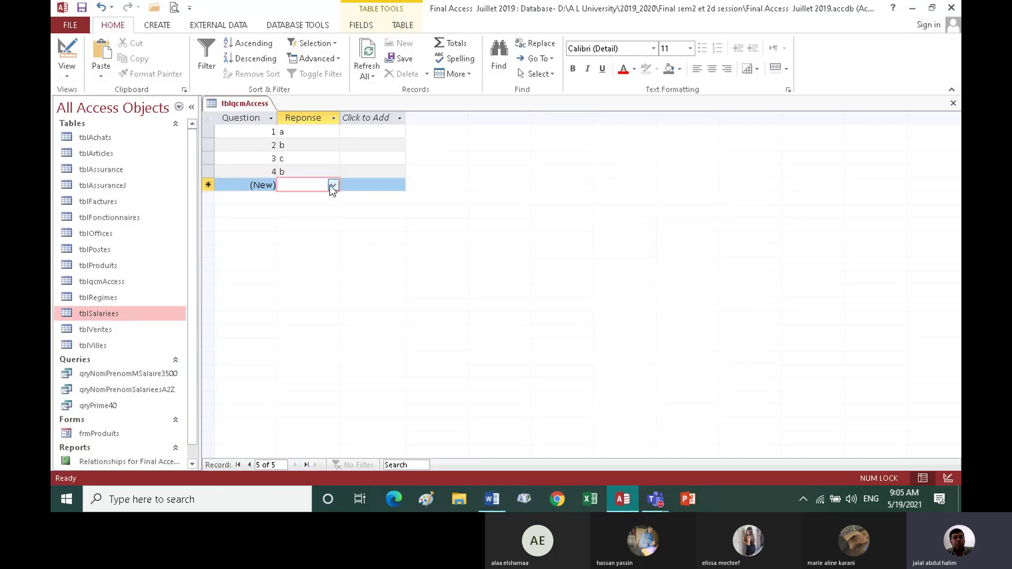
click(332, 185)
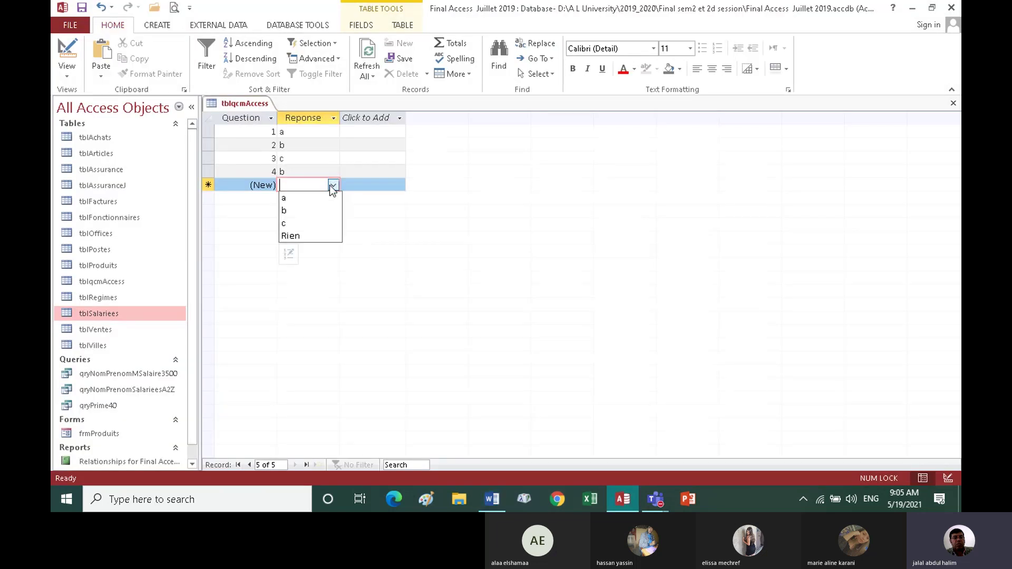
click(299, 211)
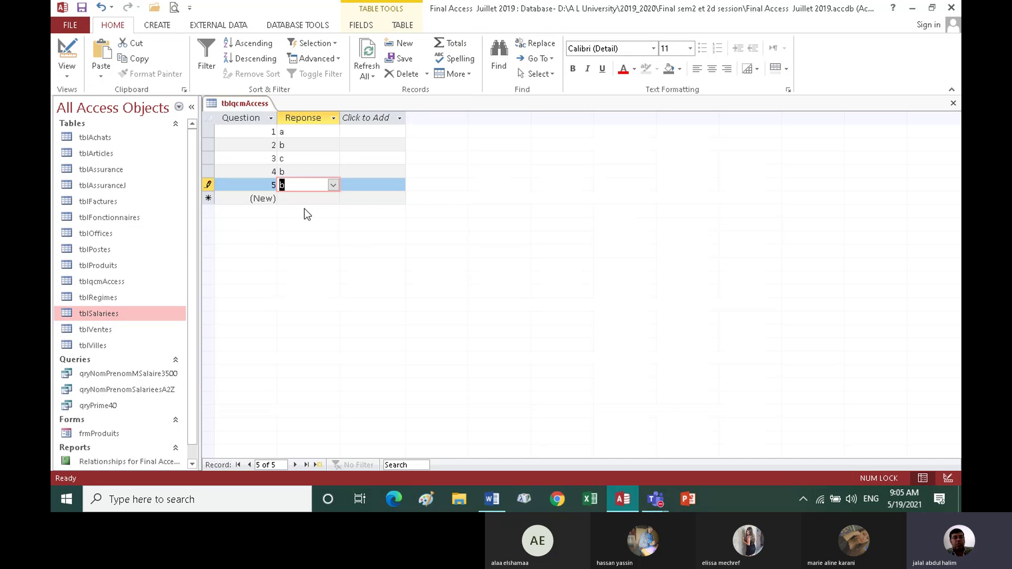
click(293, 199)
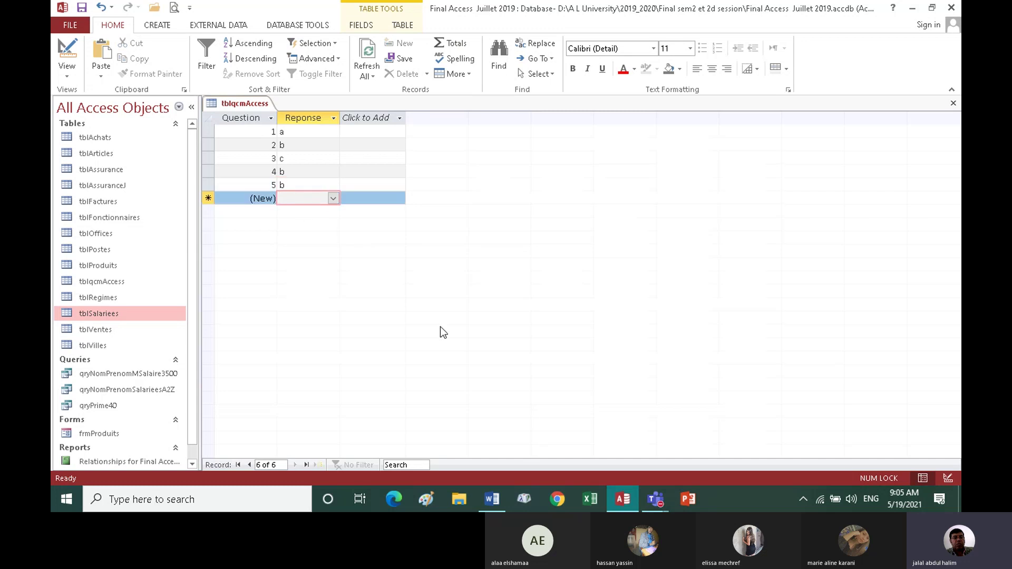
Check question 6 in the Word document and record a as its Reponse in the Access table.
click(492, 499)
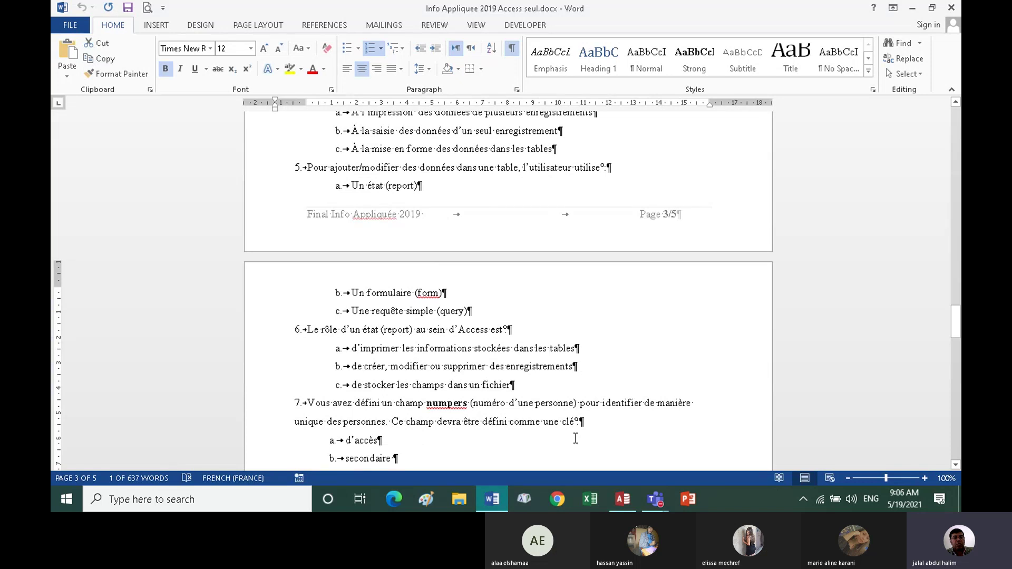
click(622, 499)
click(333, 198)
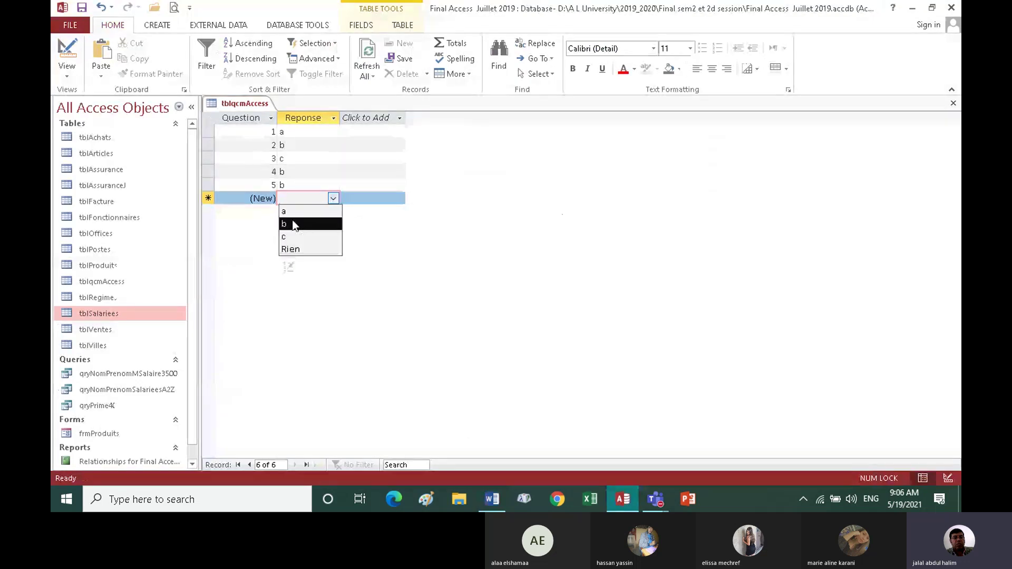
click(289, 208)
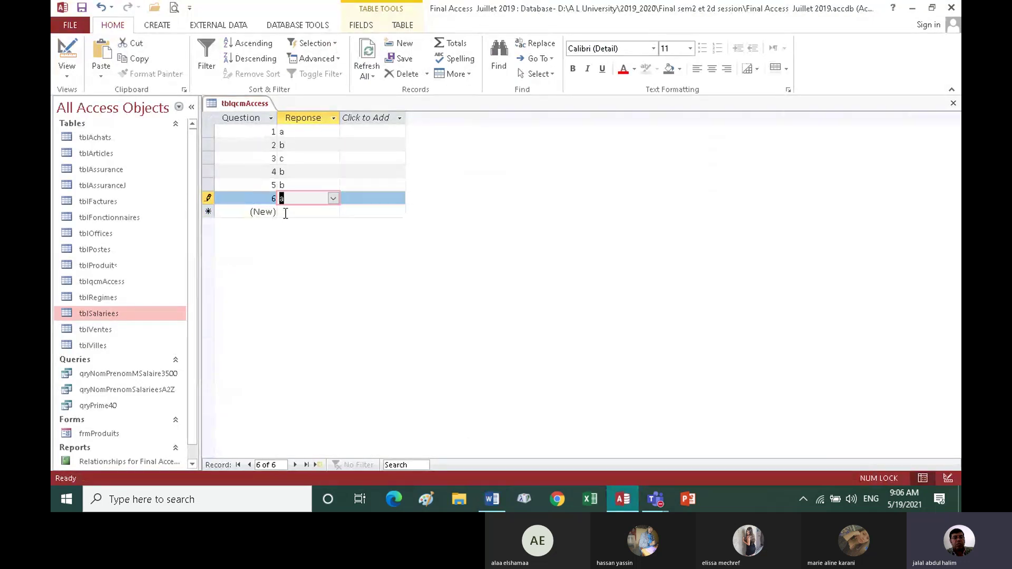
key(Down)
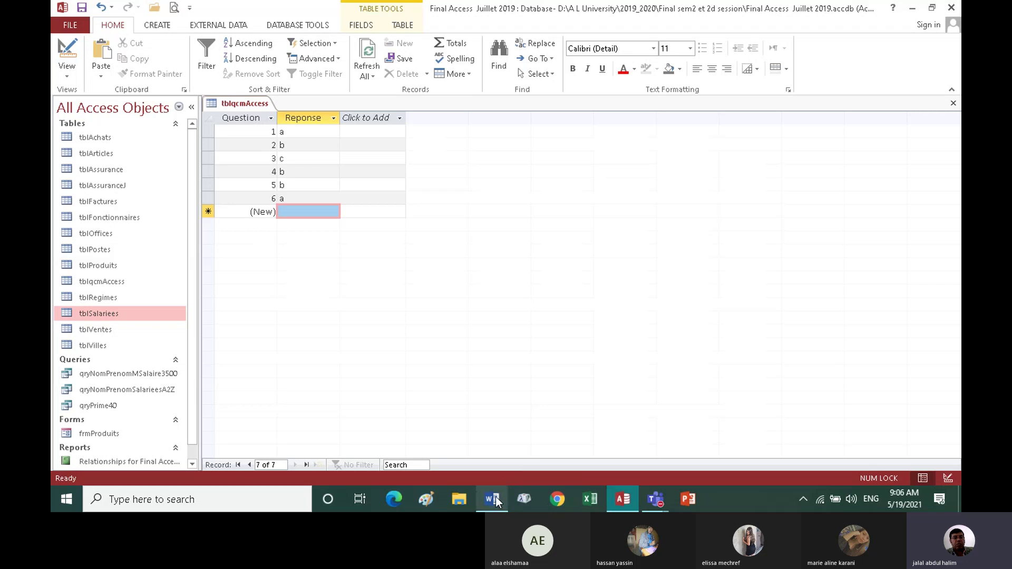
Read question 7 and the questions below it in the Word document and return to the tblqcmAccess table in Access.
click(493, 499)
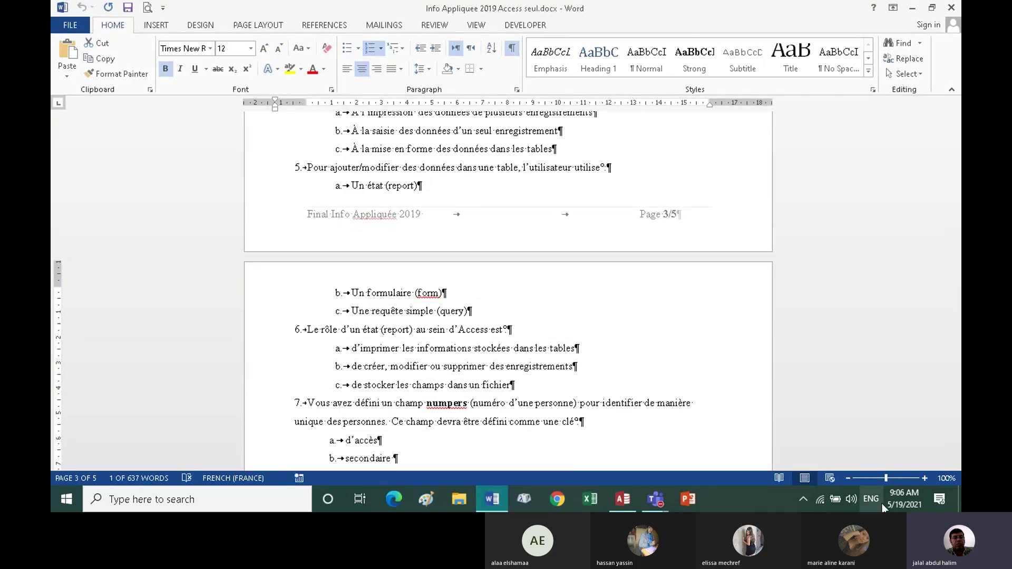
click(955, 466)
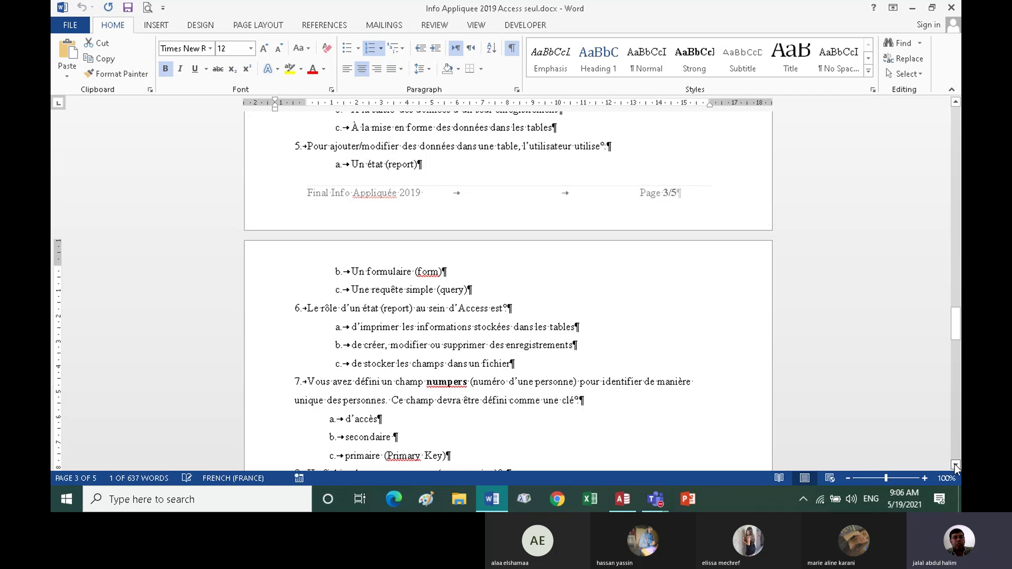
click(955, 465)
click(955, 465)
scroll(954, 464, down, 3)
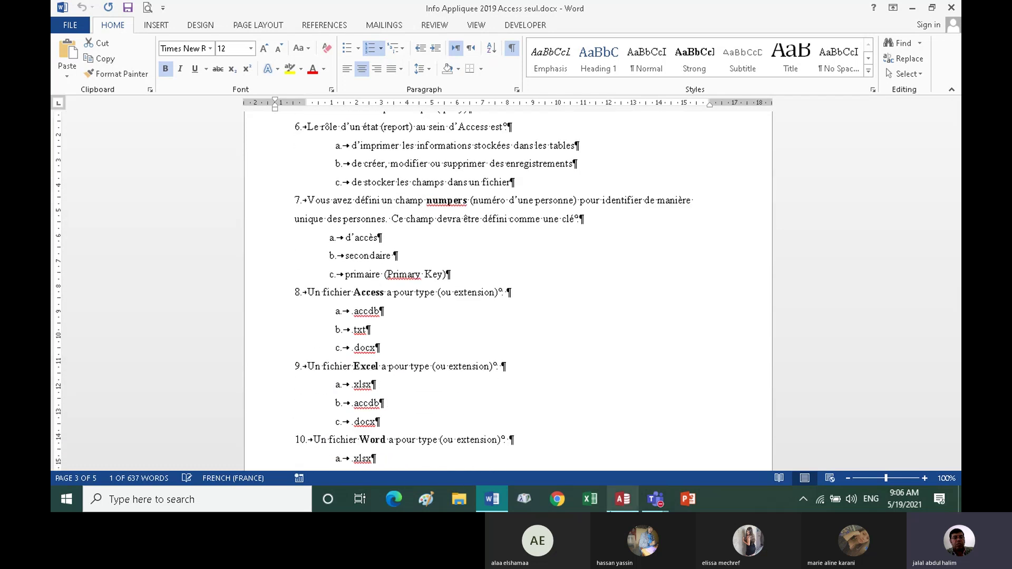
click(623, 500)
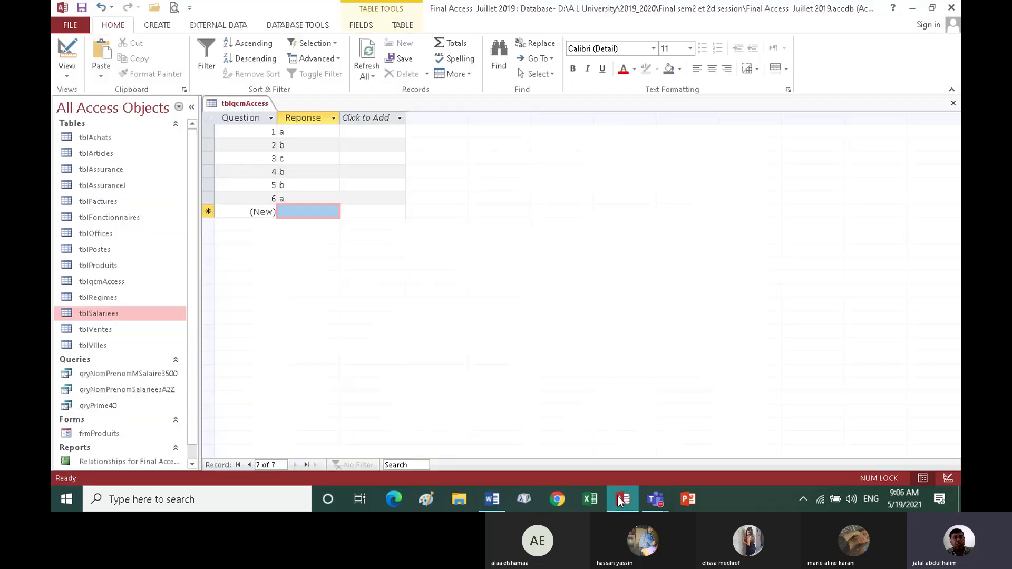